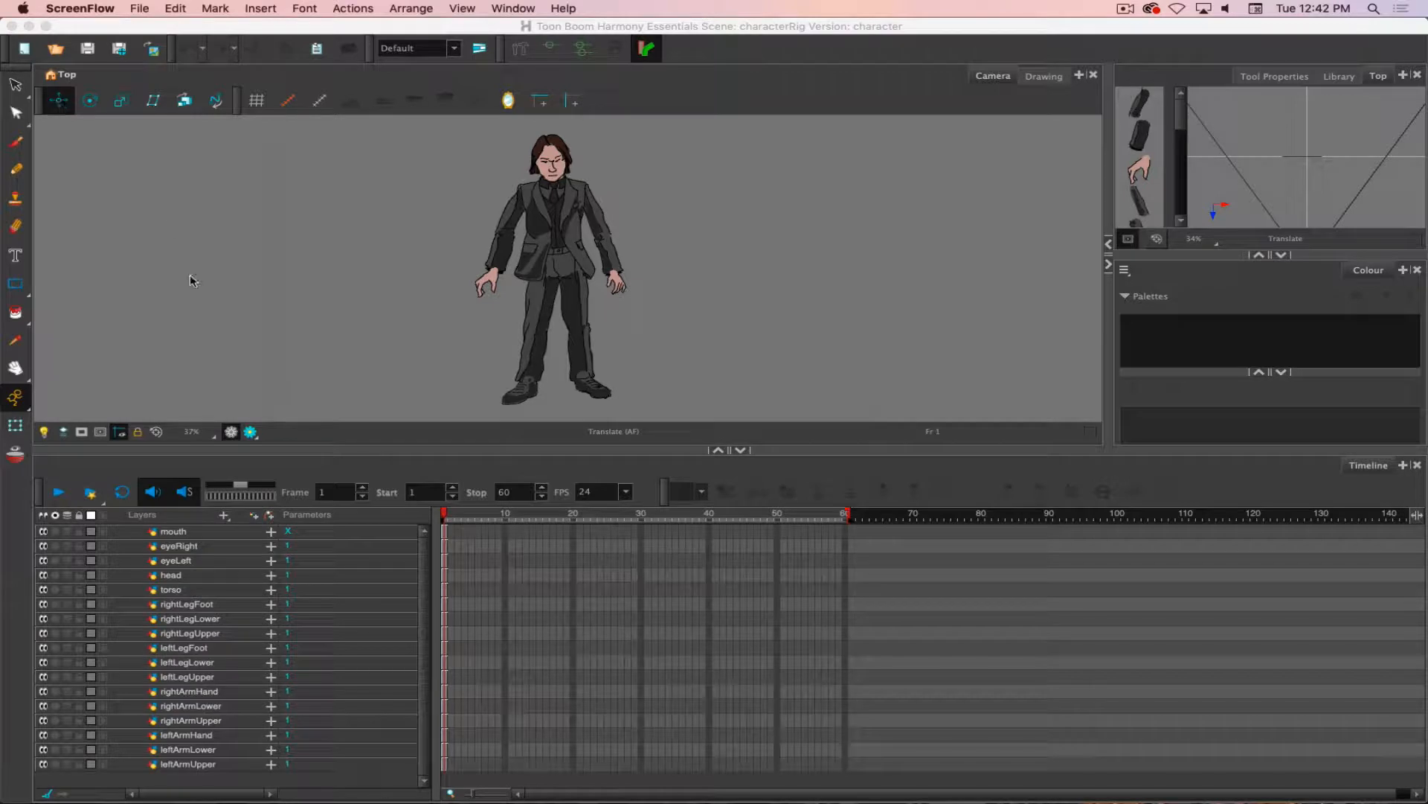
Activate the Rotate tool, and hide and restore the Advanced Animation toolbar in the Camera view.
click(89, 104)
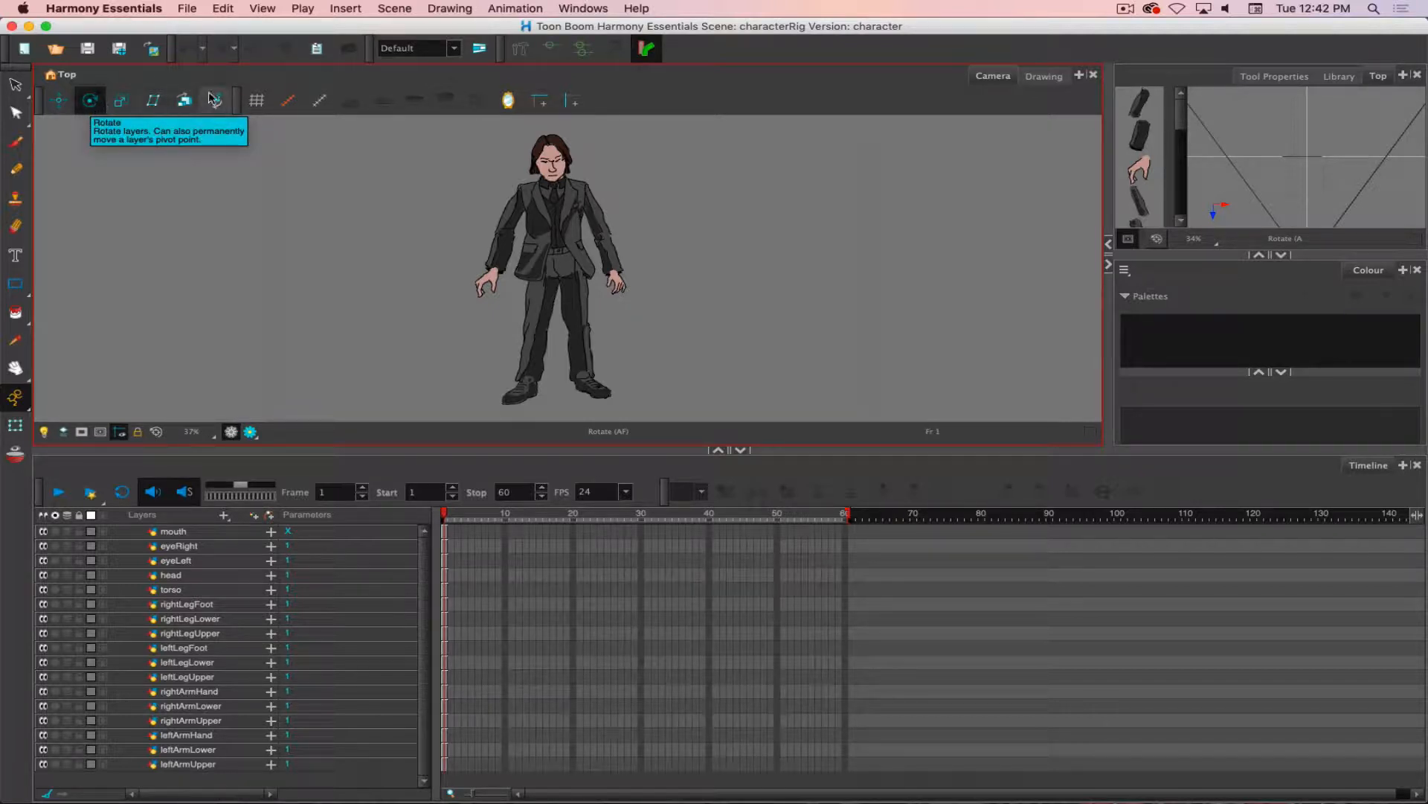
right_click(679, 102)
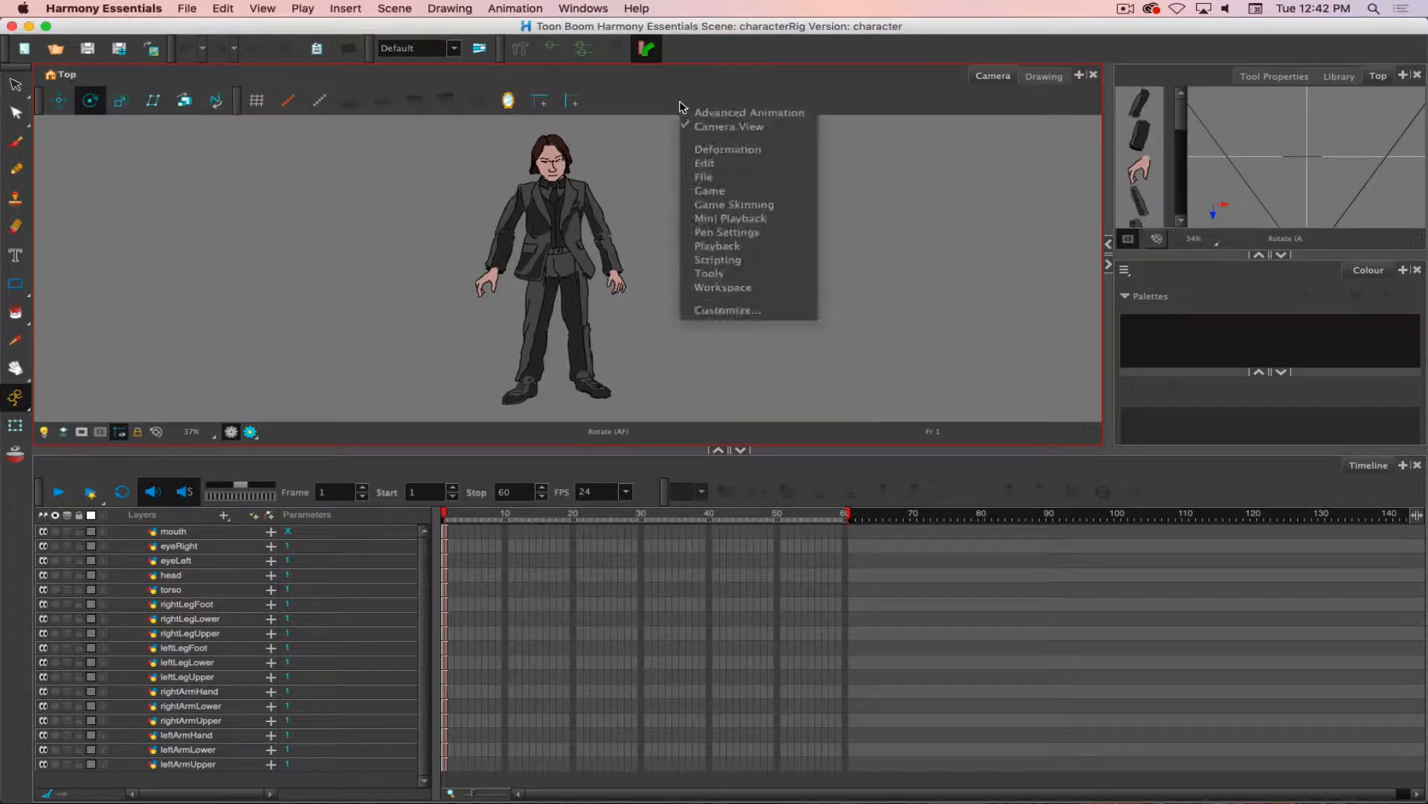
click(703, 114)
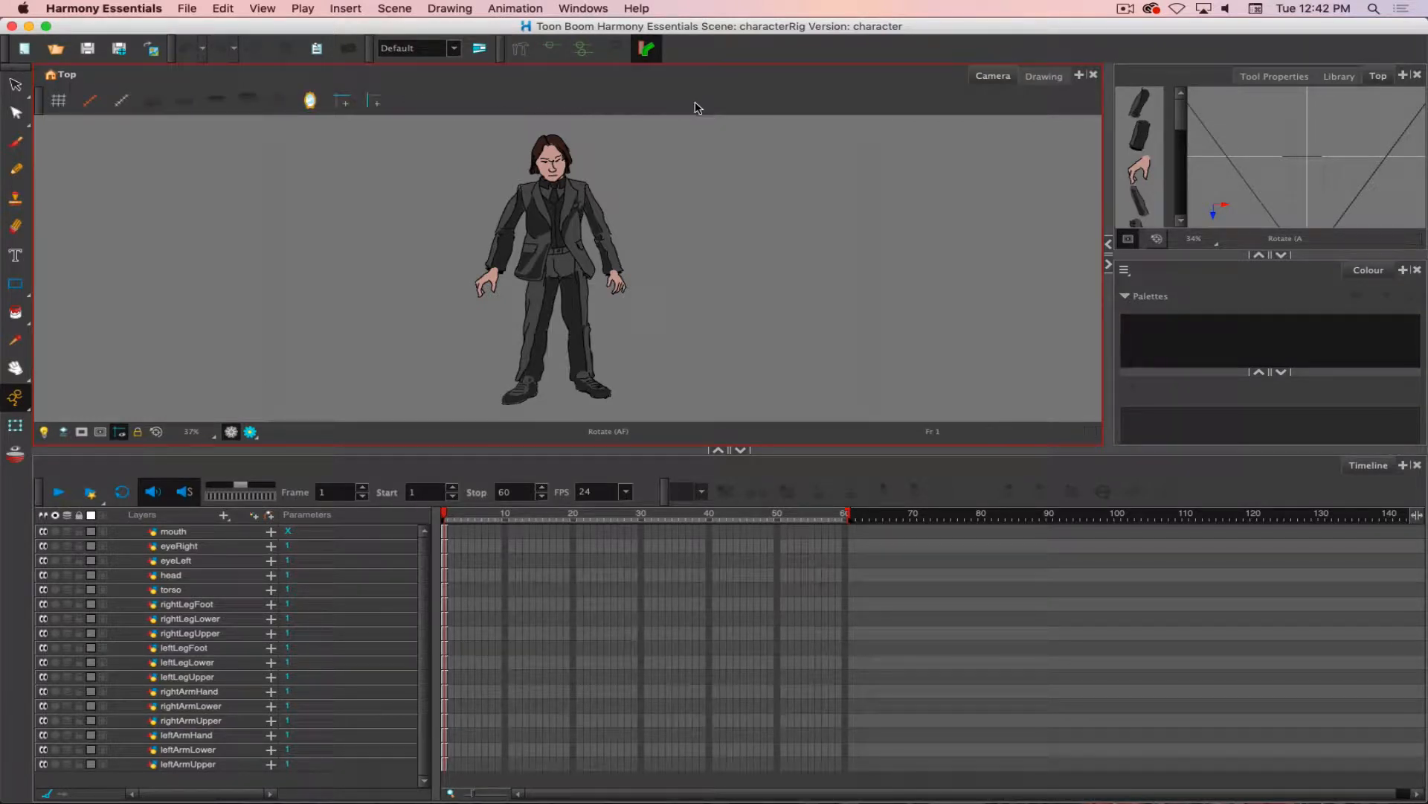
right_click(696, 109)
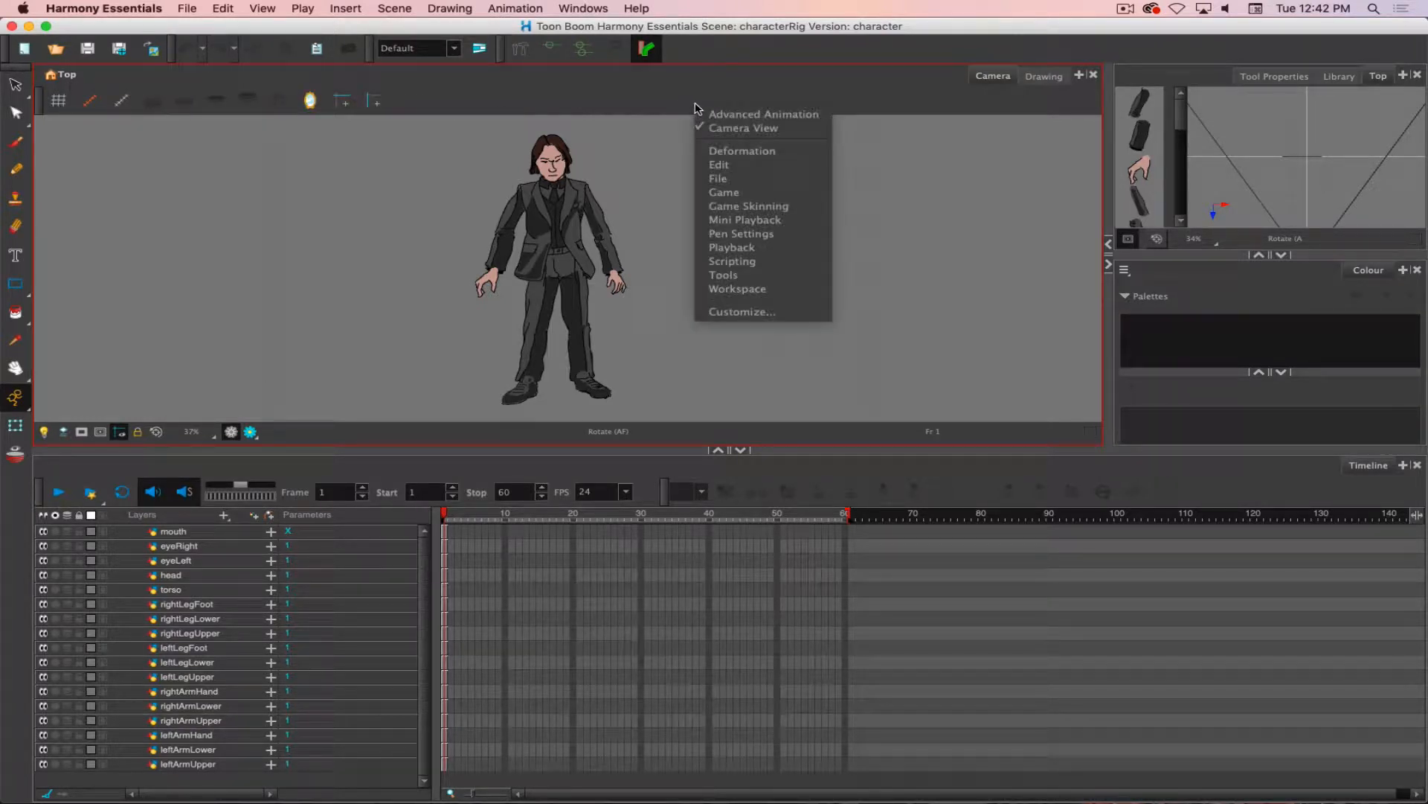
click(737, 115)
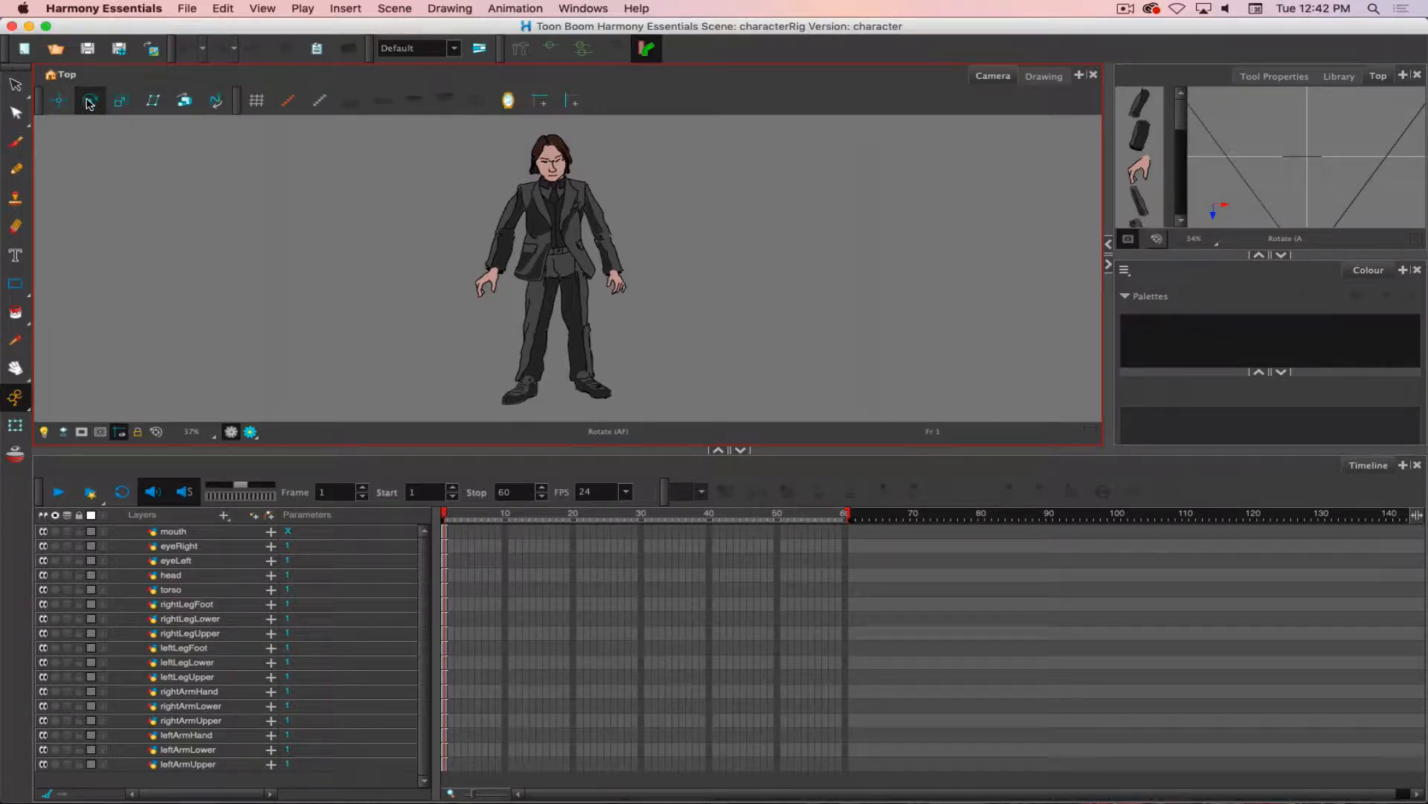
Examine the pivot points of the character's left upper leg, right upper arm, right lower arm and right lower leg.
click(532, 312)
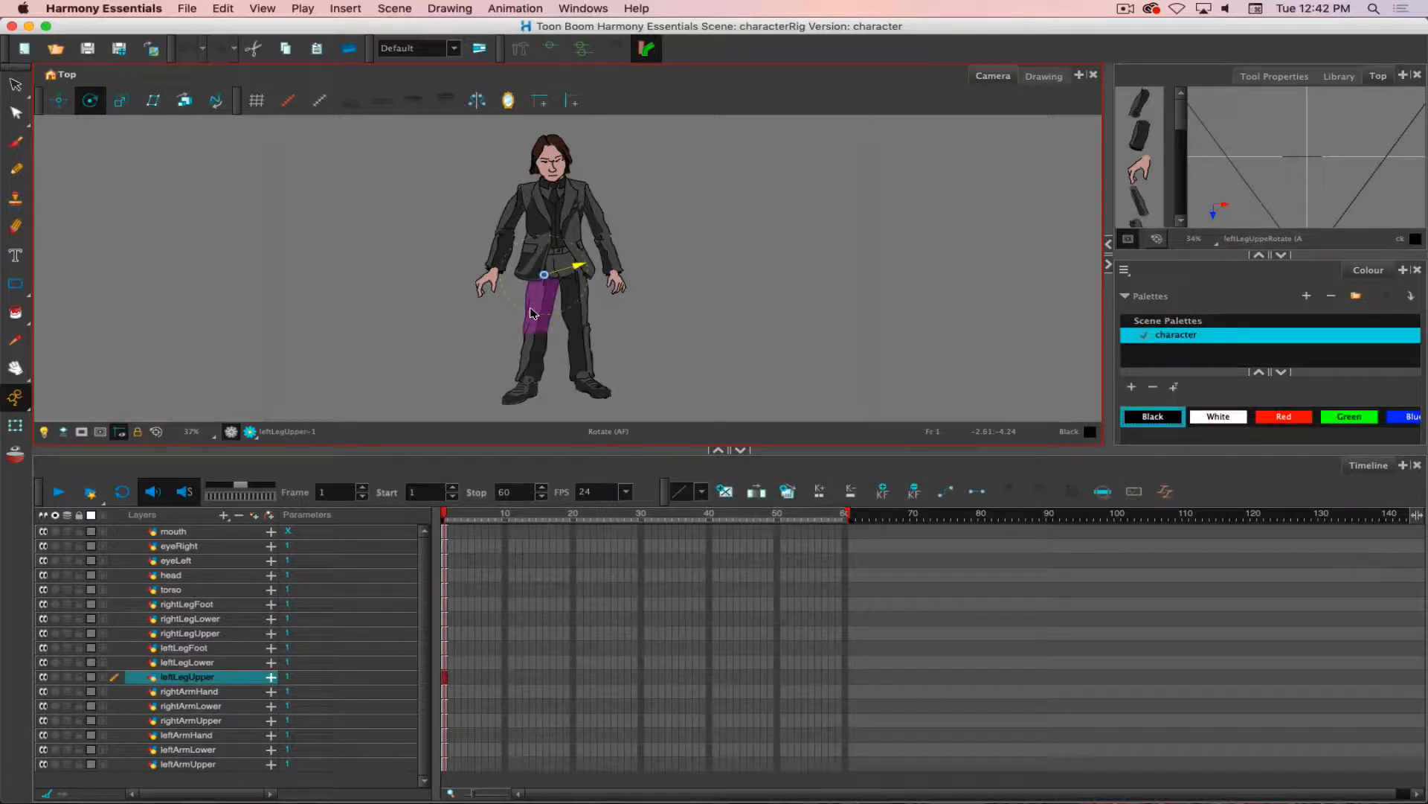
click(499, 249)
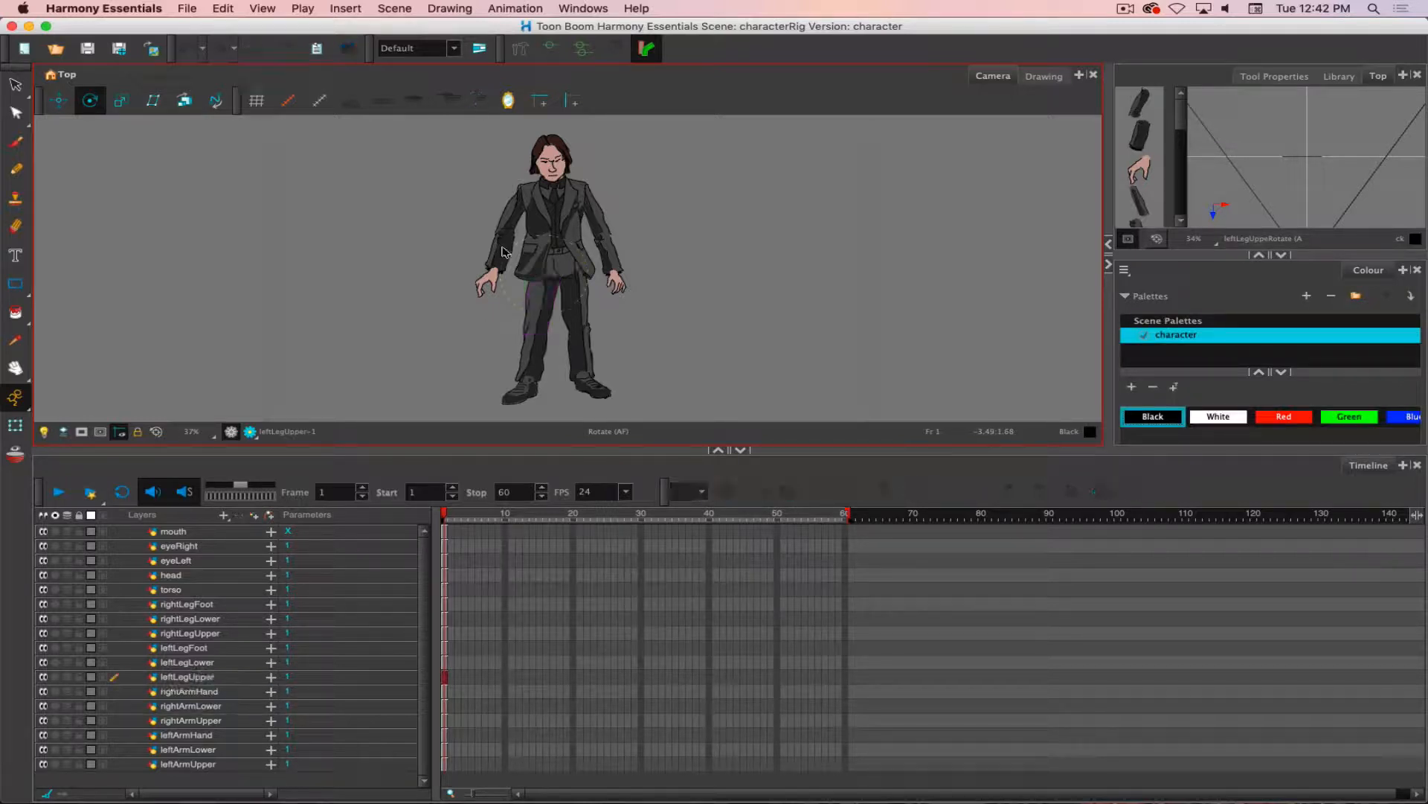
click(589, 212)
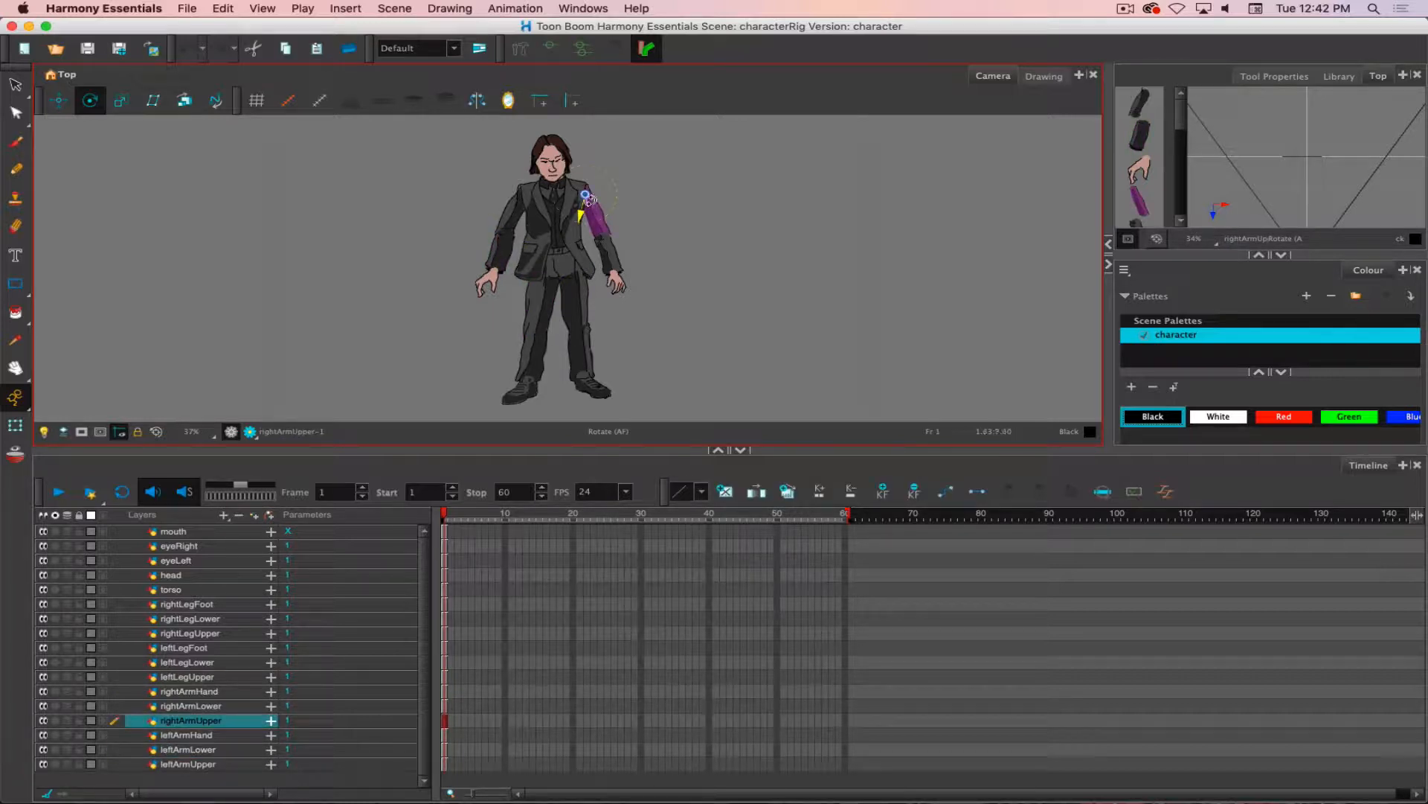
click(608, 258)
drag(608, 258, 601, 276)
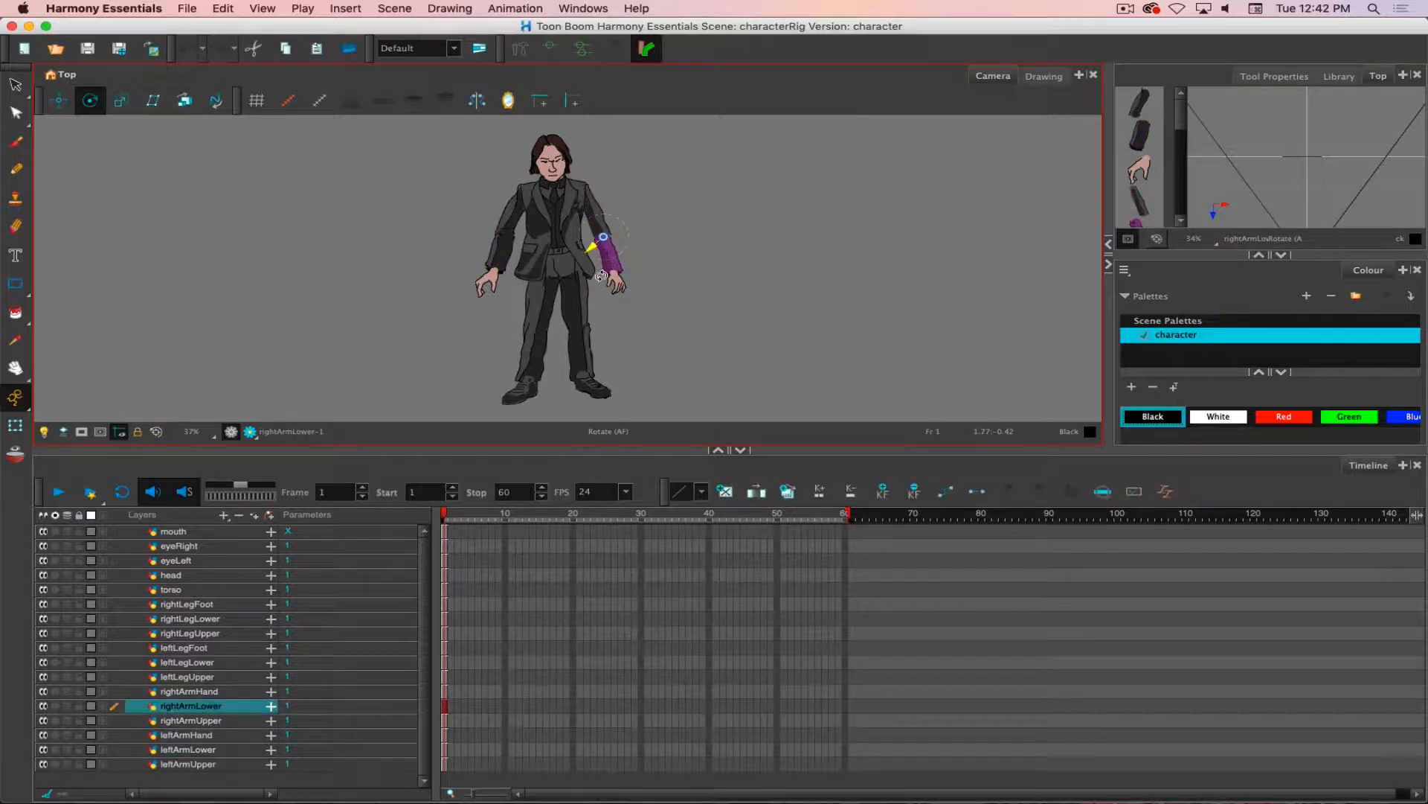
click(583, 342)
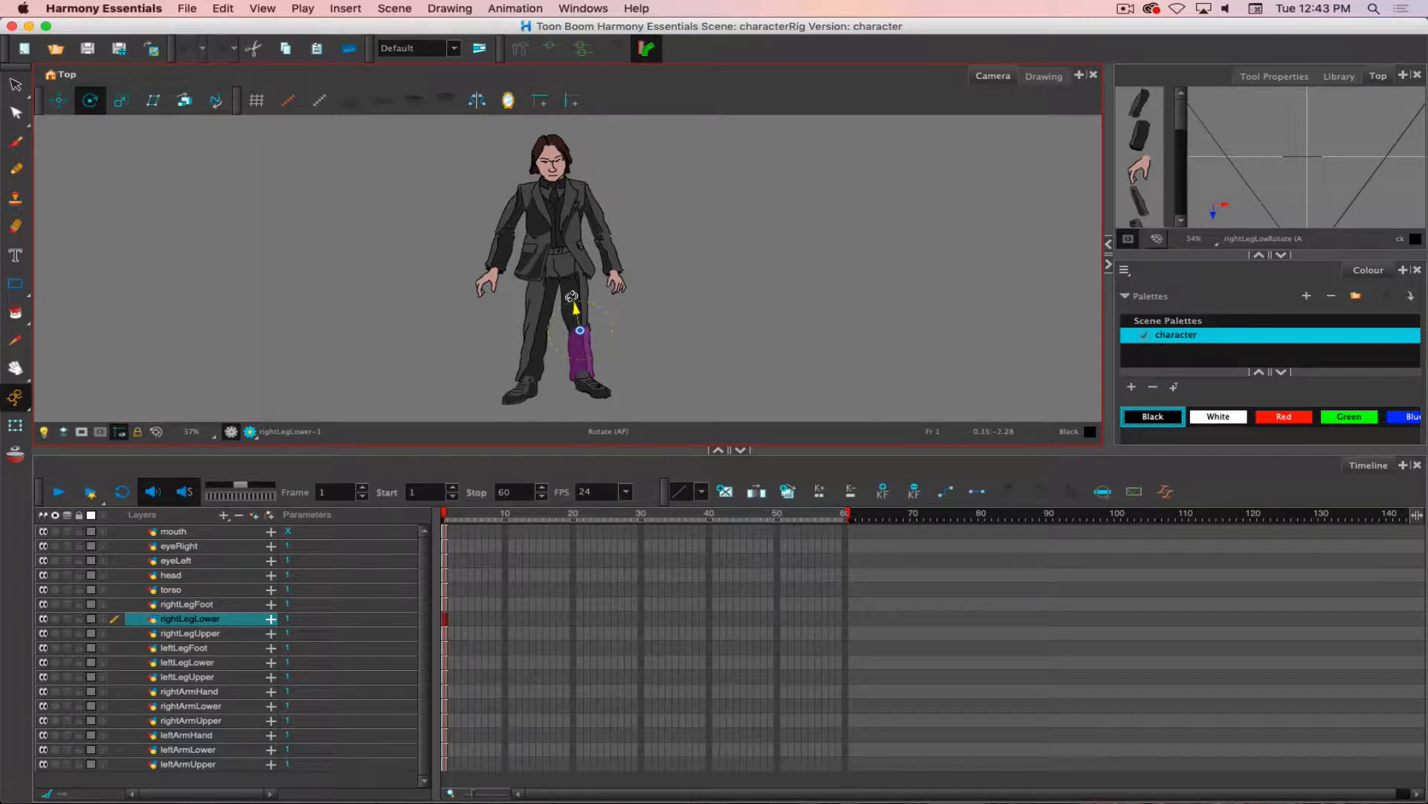
key(Escape)
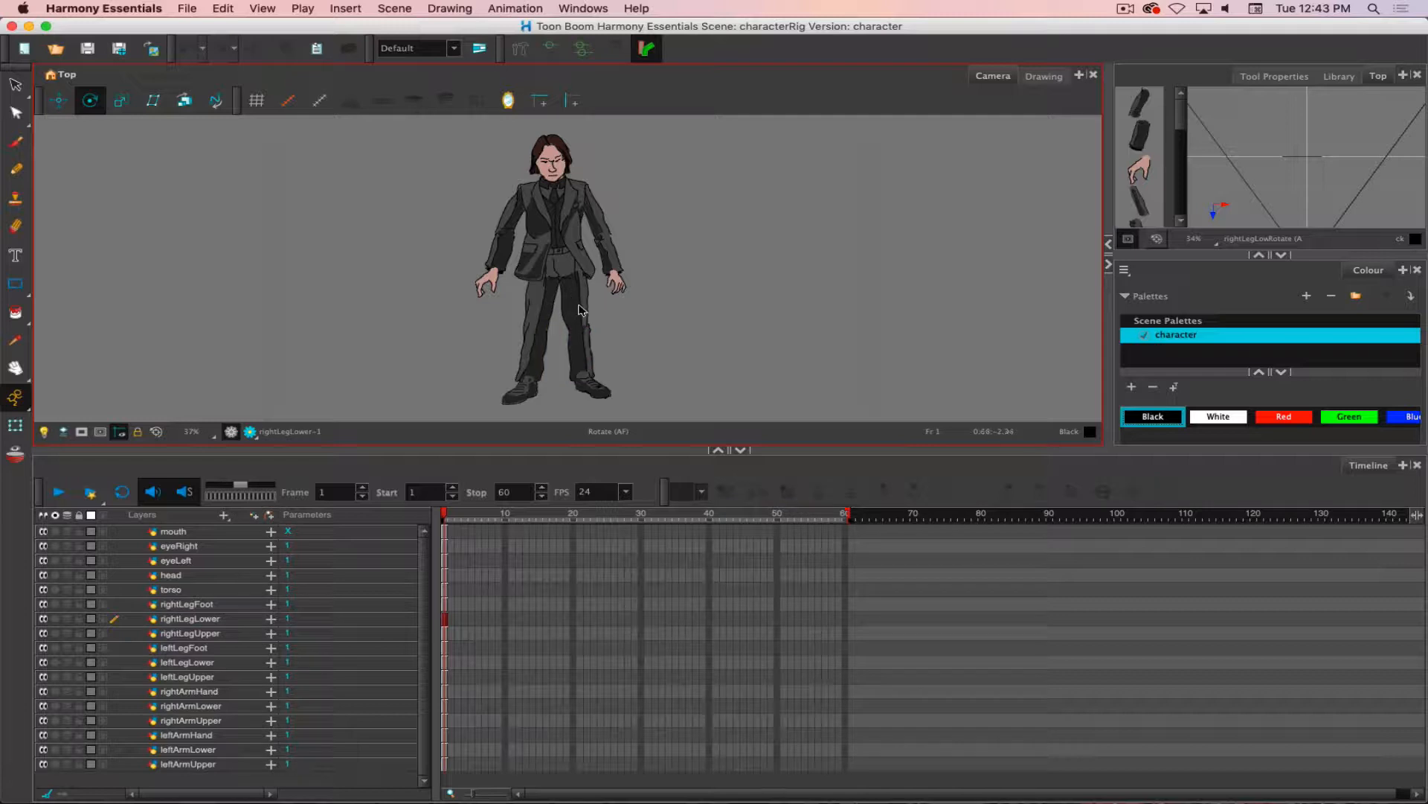
Try rotating the head around its neck pivot, undo the rotation and deselect the head.
click(541, 170)
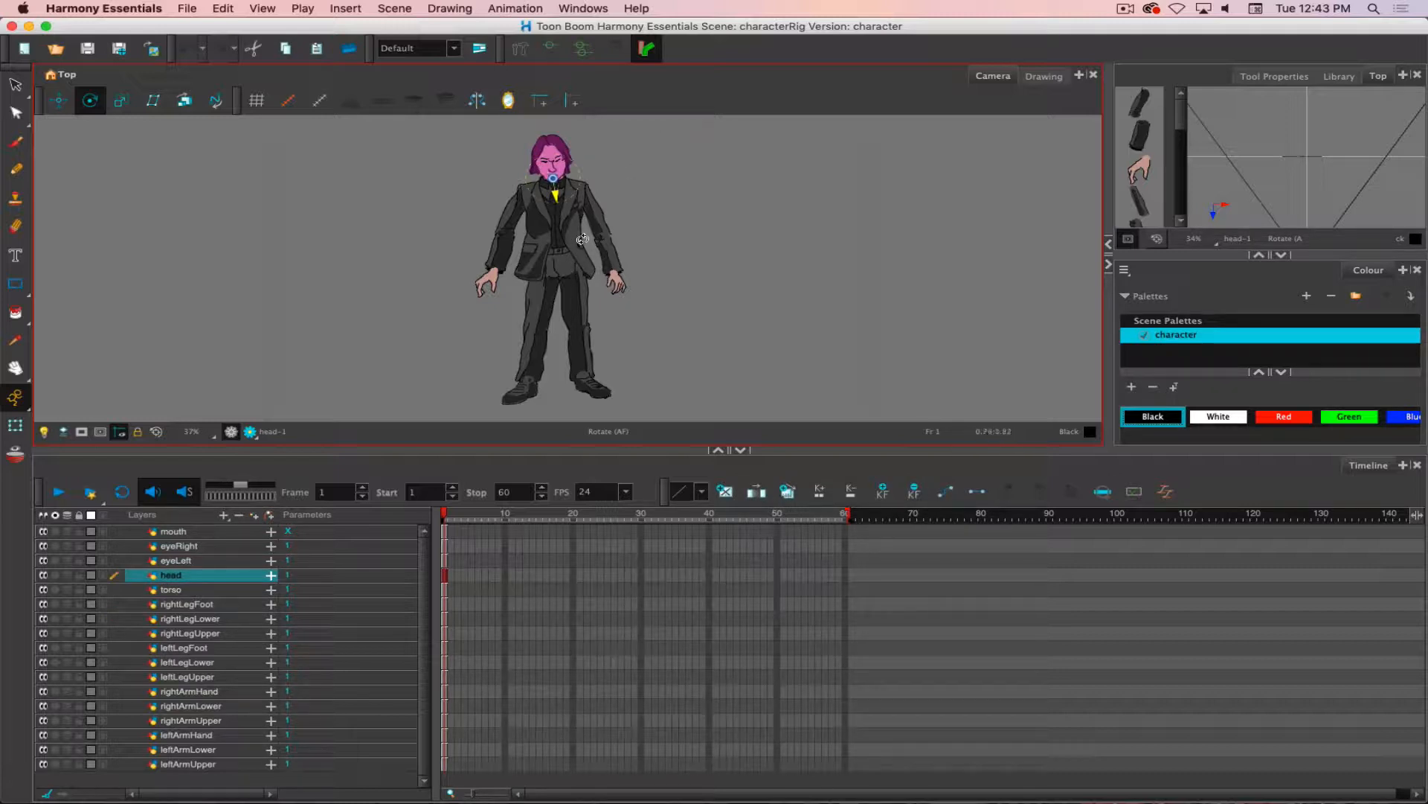
drag(608, 157, 733, 211)
key(super+z)
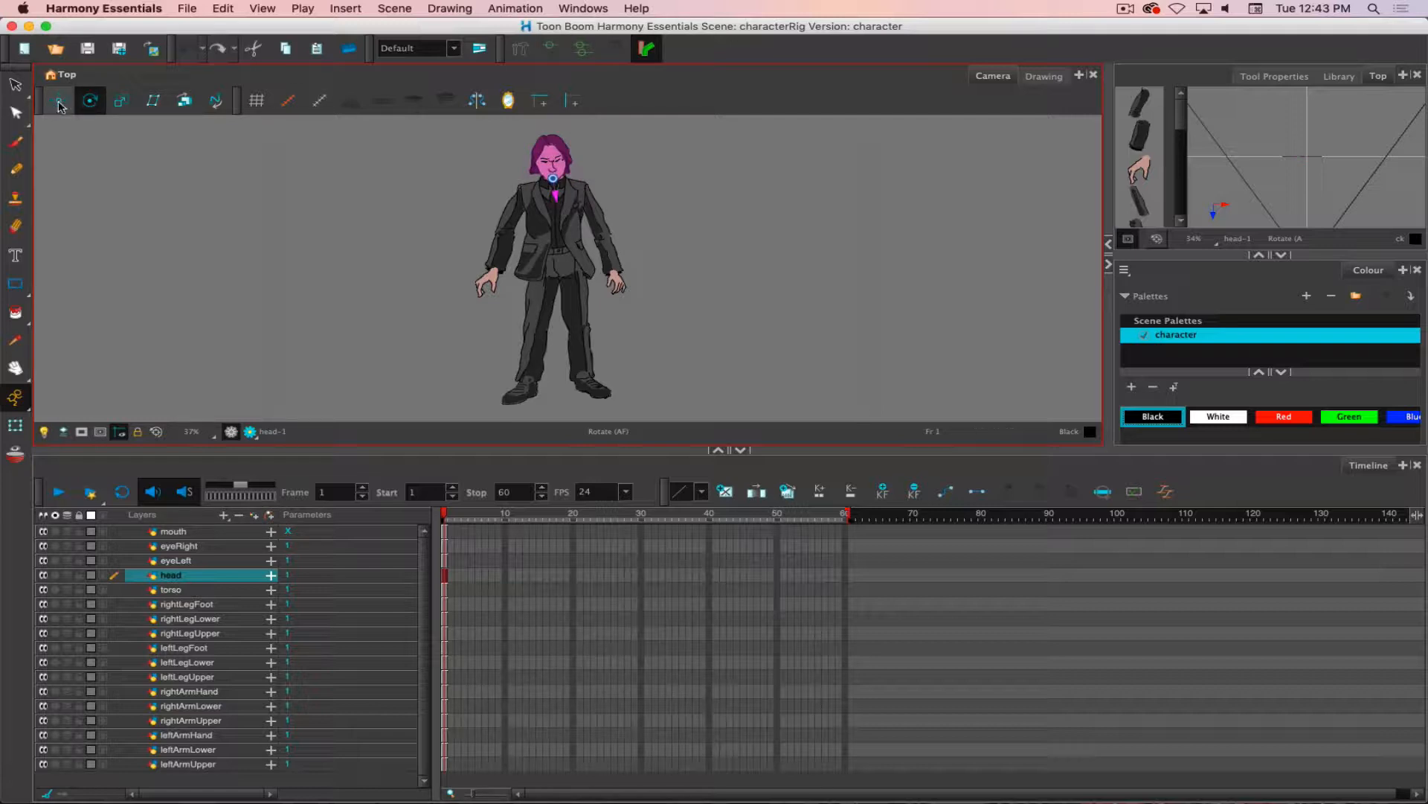
key(Escape)
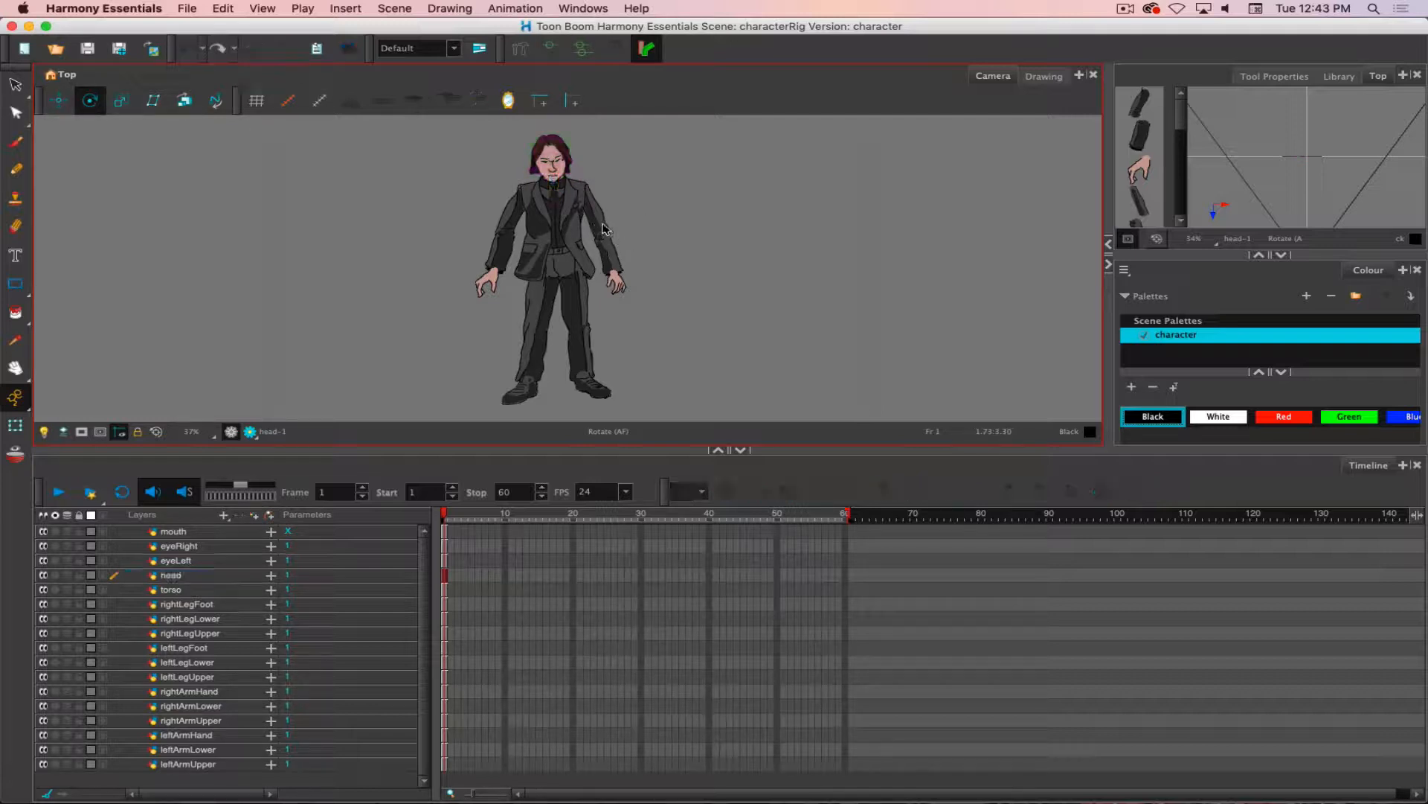
Try rotating the right upper arm around its shoulder pivot and undo the rotations.
click(603, 224)
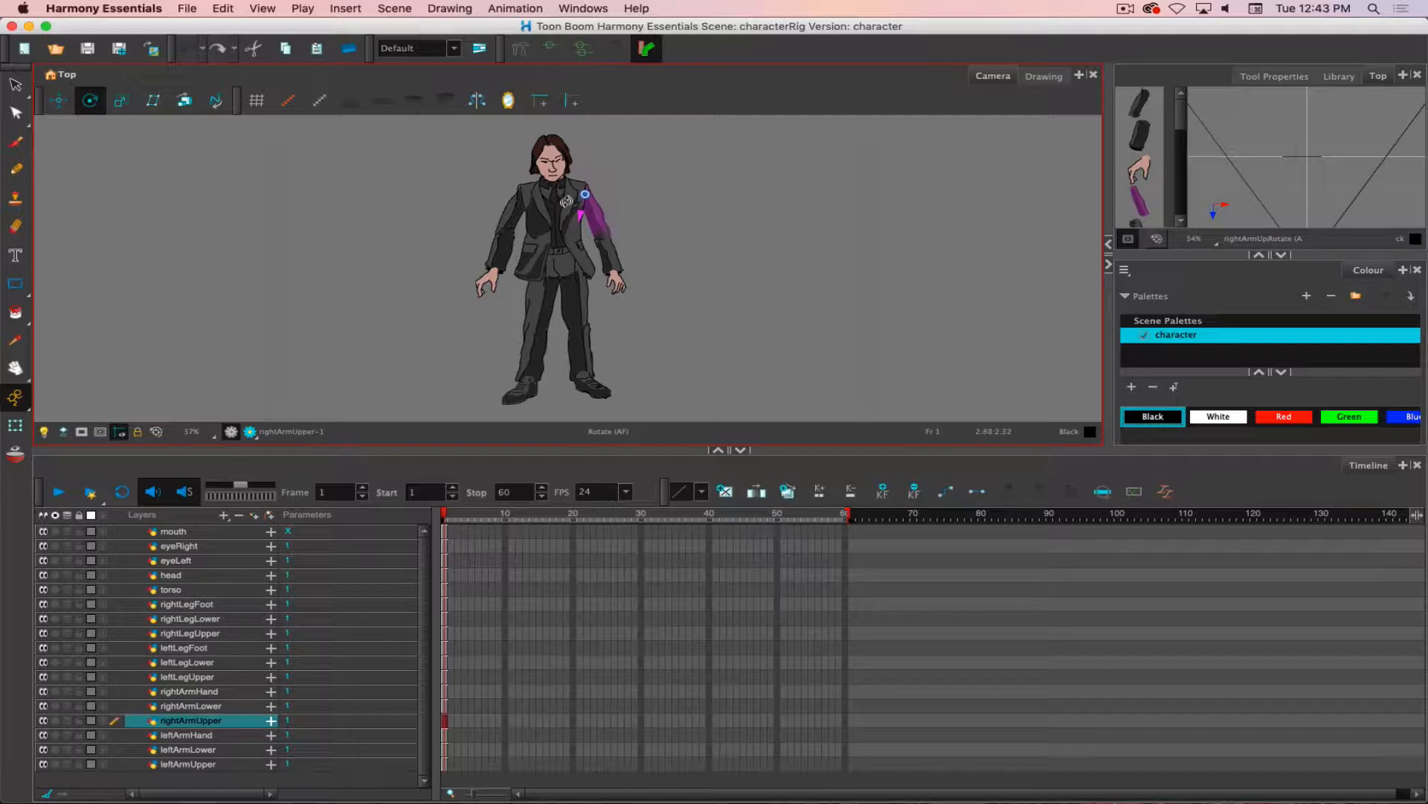
drag(647, 212, 622, 229)
key(super+z)
drag(597, 248, 532, 170)
key(super+z)
click(585, 193)
mouse_move(619, 230)
mouse_down()
mouse_move(652, 169)
mouse_move(622, 230)
mouse_up()
click(445, 722)
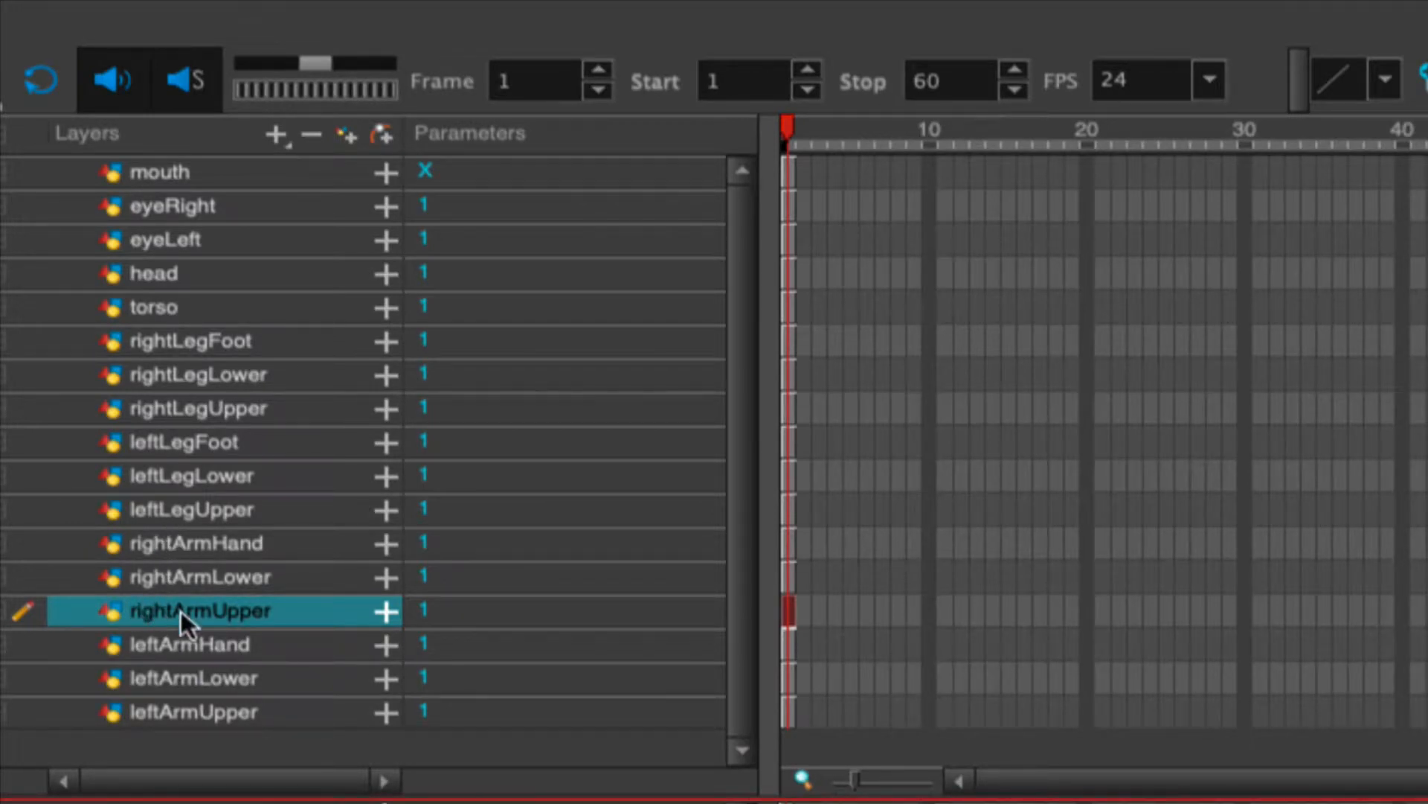
Parent the rightArmHand layer to rightArmLower, and rightArmLower with its child to rightArmUpper.
click(189, 549)
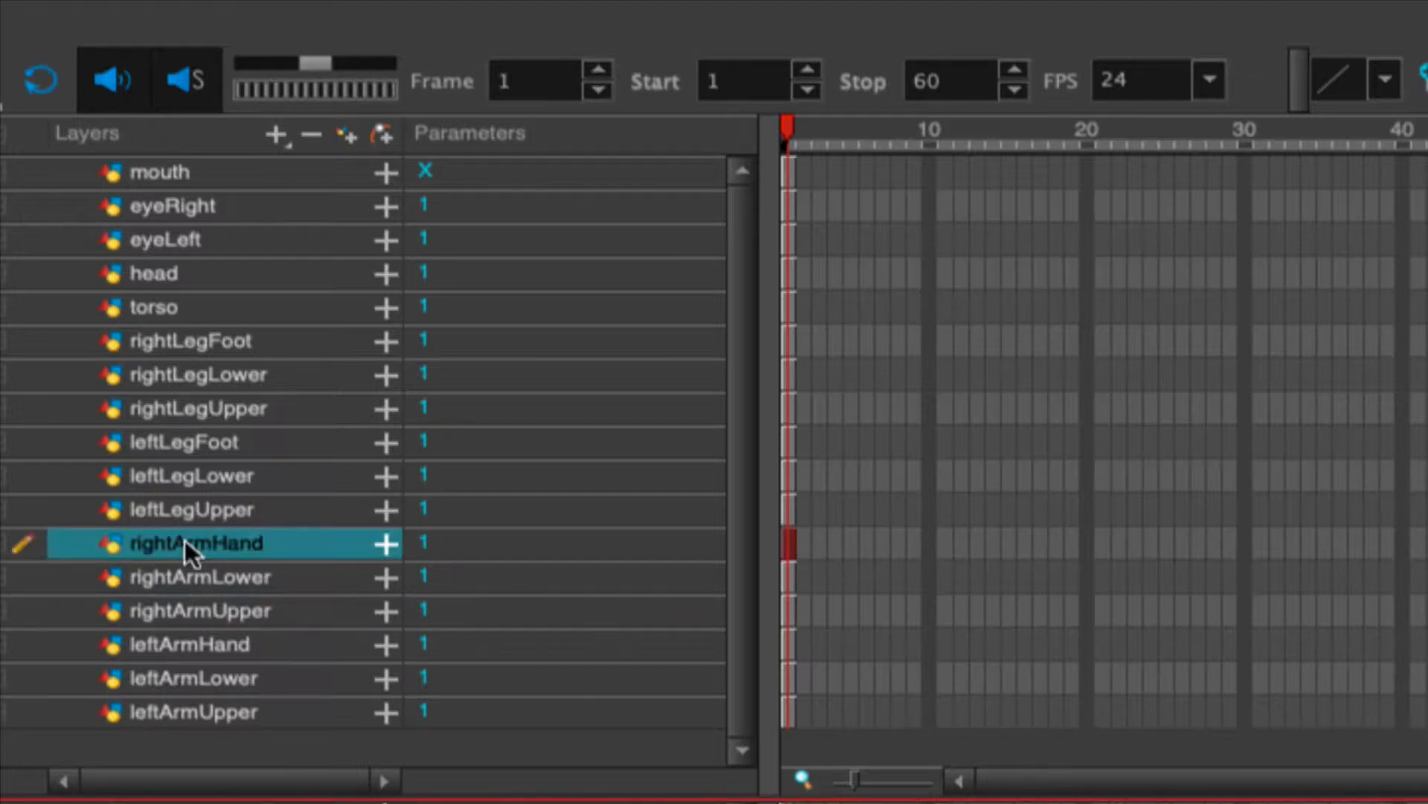
drag(184, 547, 190, 592)
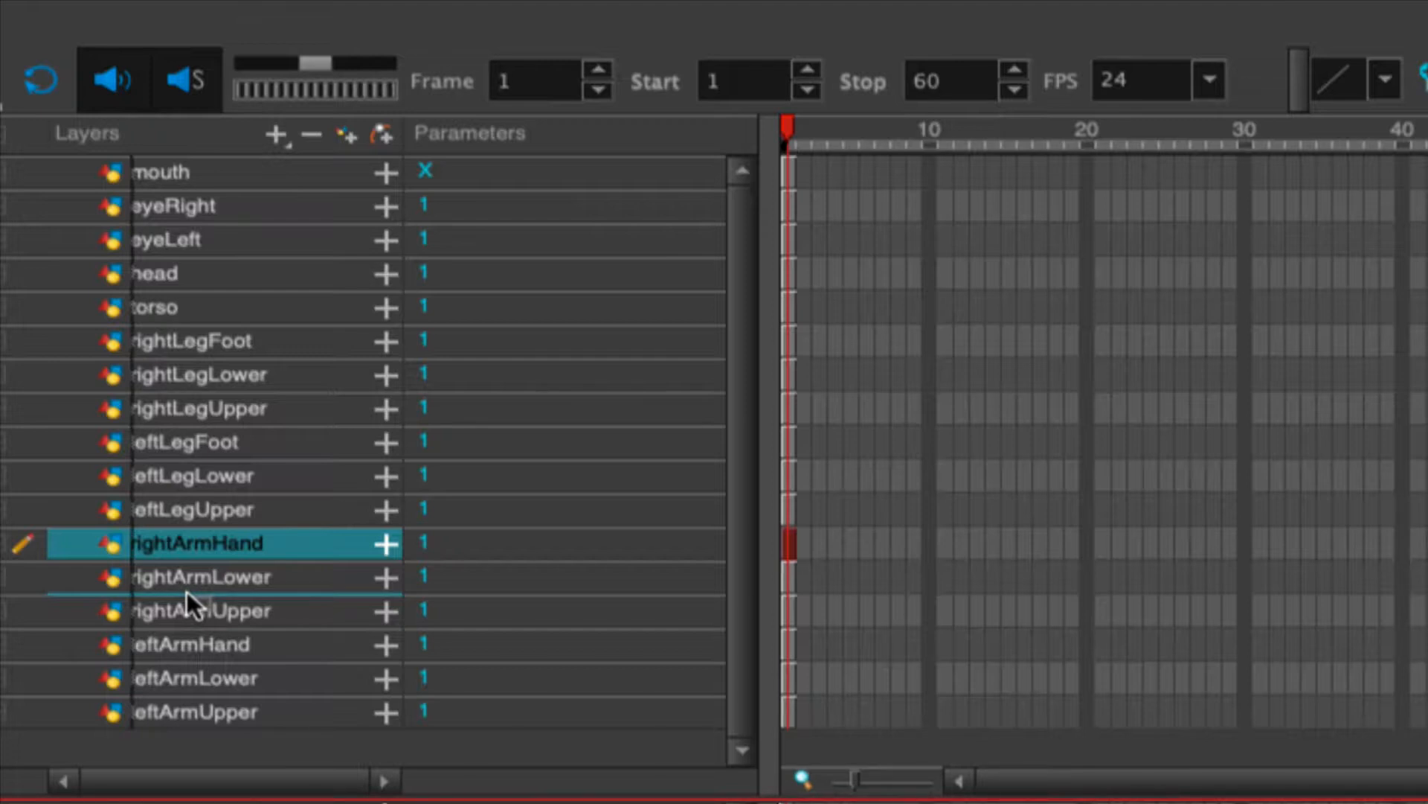
drag(186, 590, 186, 591)
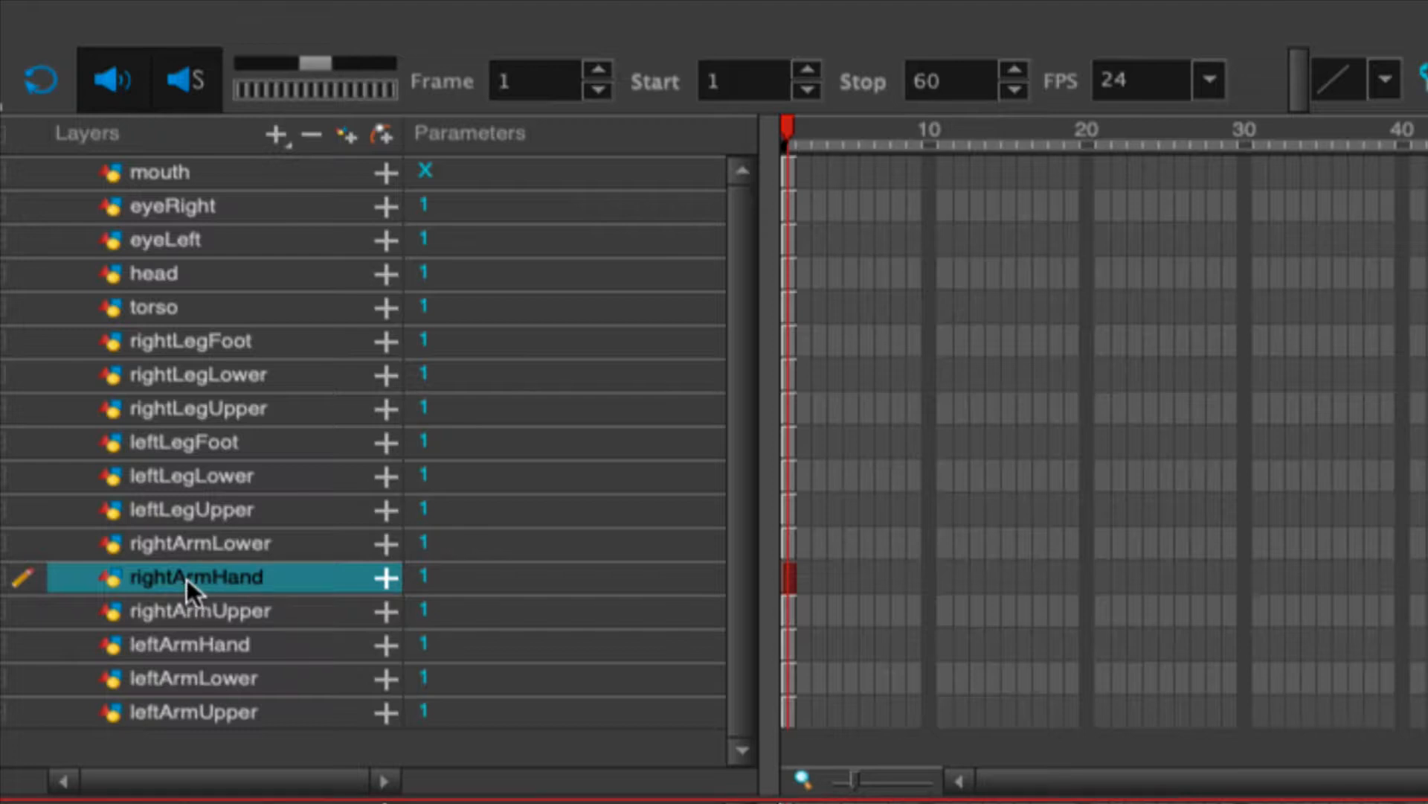
drag(186, 579, 292, 575)
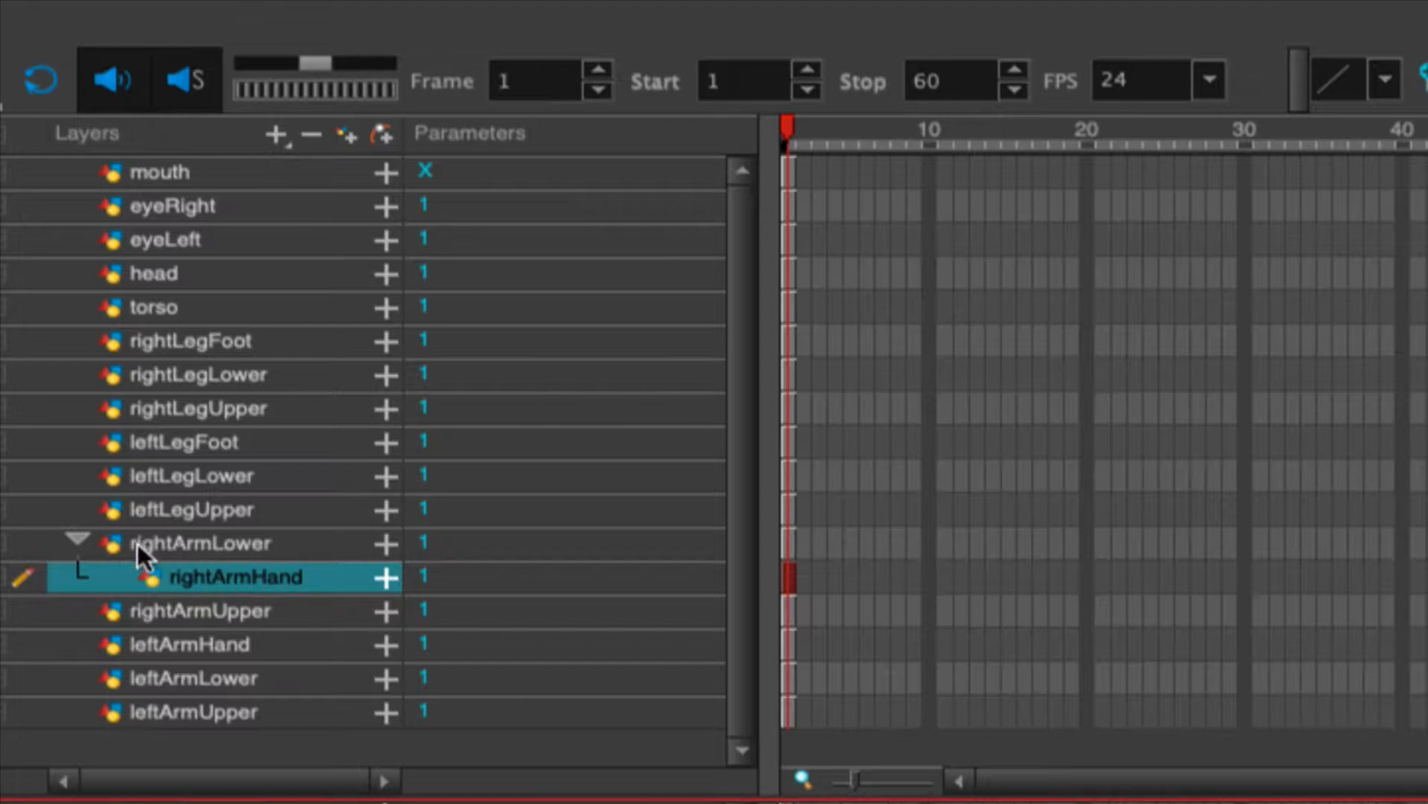
drag(139, 542, 181, 613)
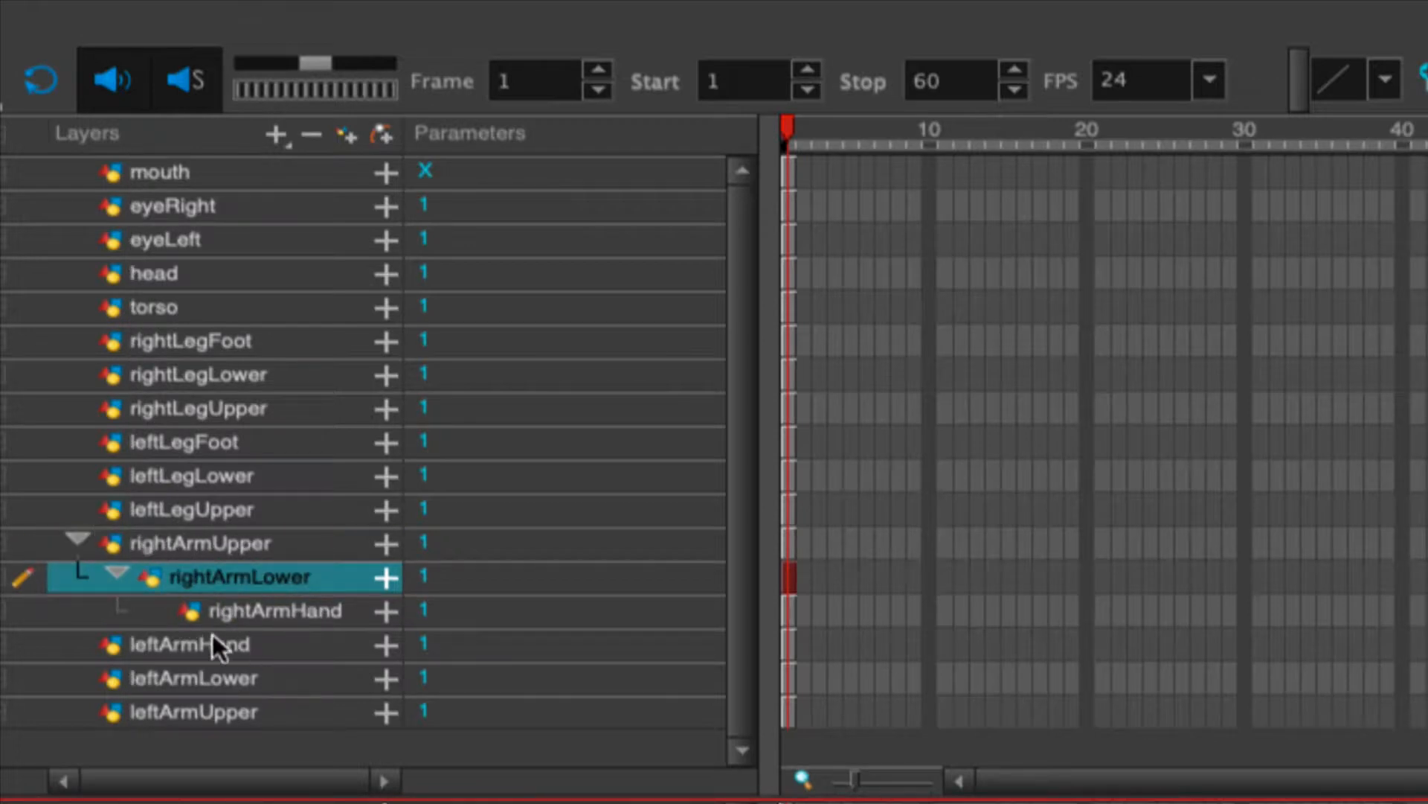
Build matching layer hierarchies for the left arm and both legs, with hand or foot under lower limb and lower limb under upper limb.
drag(215, 644, 226, 714)
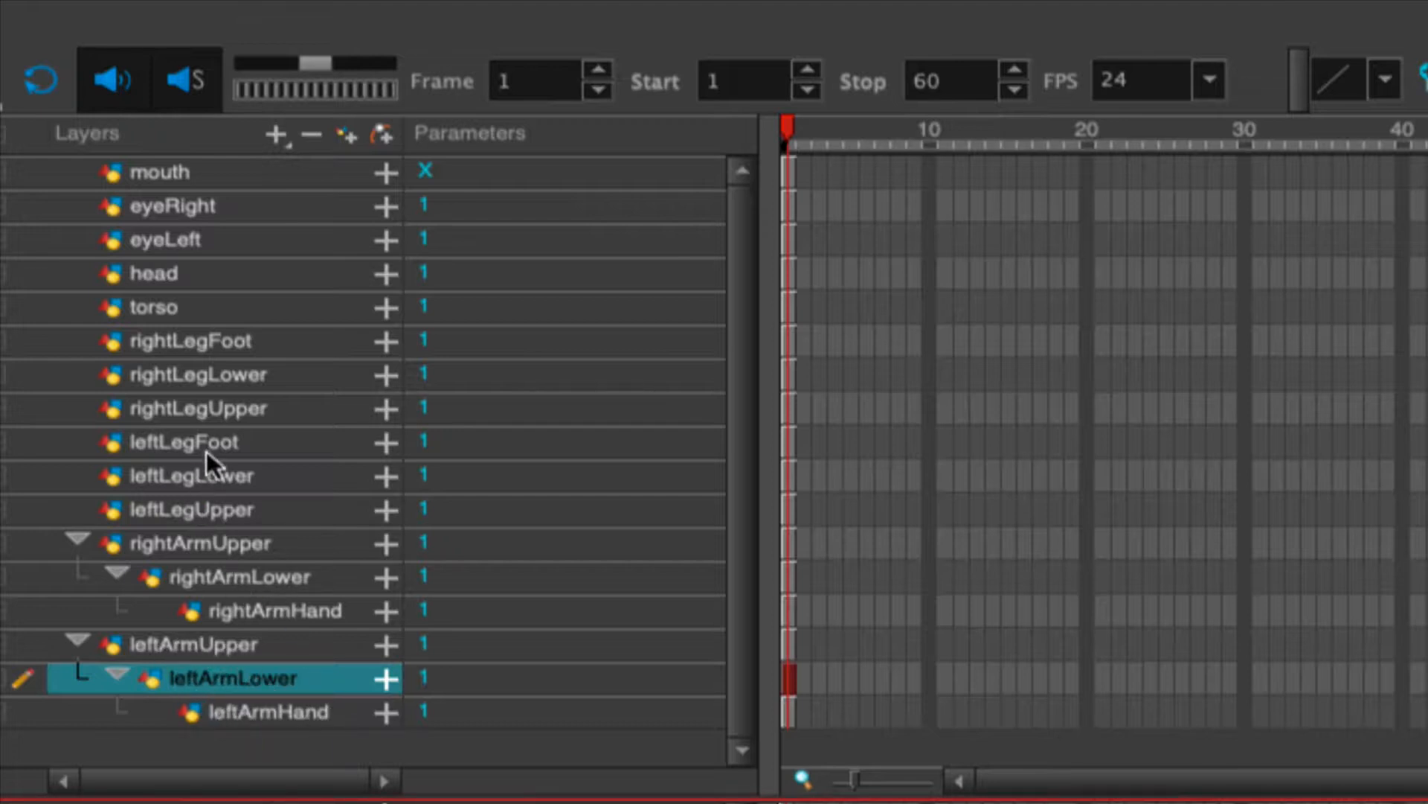
drag(206, 451, 208, 512)
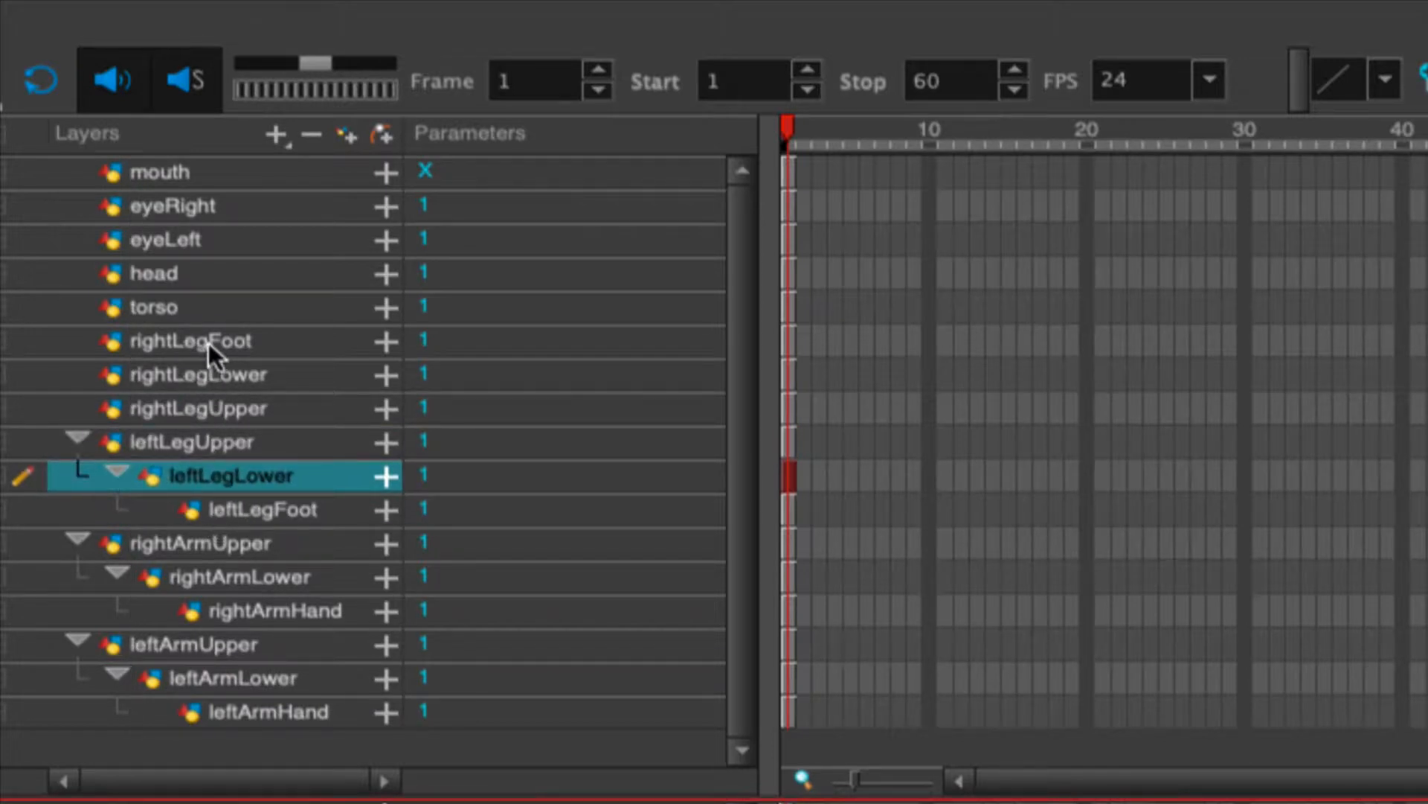
mouse_move(212, 344)
mouse_down()
mouse_move(229, 388)
mouse_move(221, 369)
mouse_up()
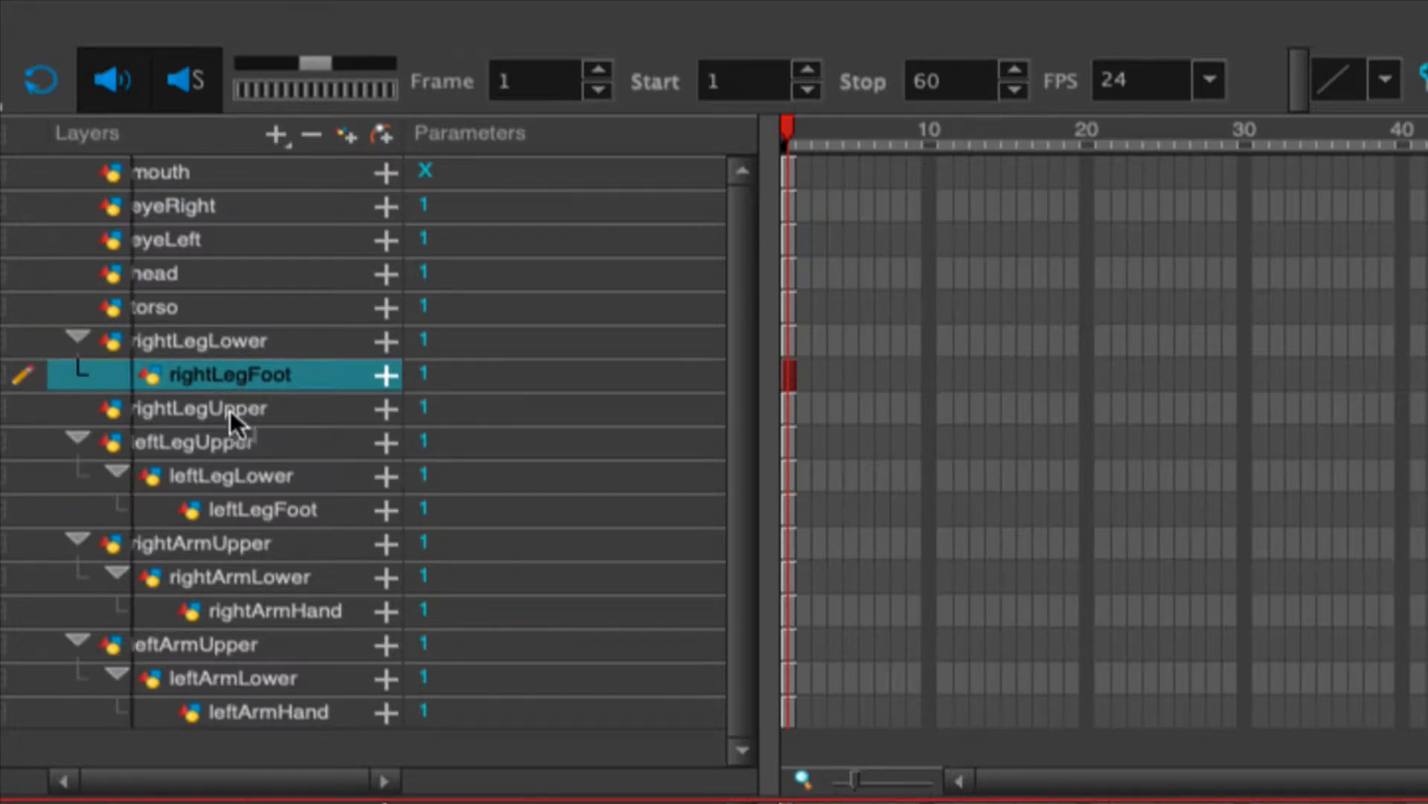
click(209, 342)
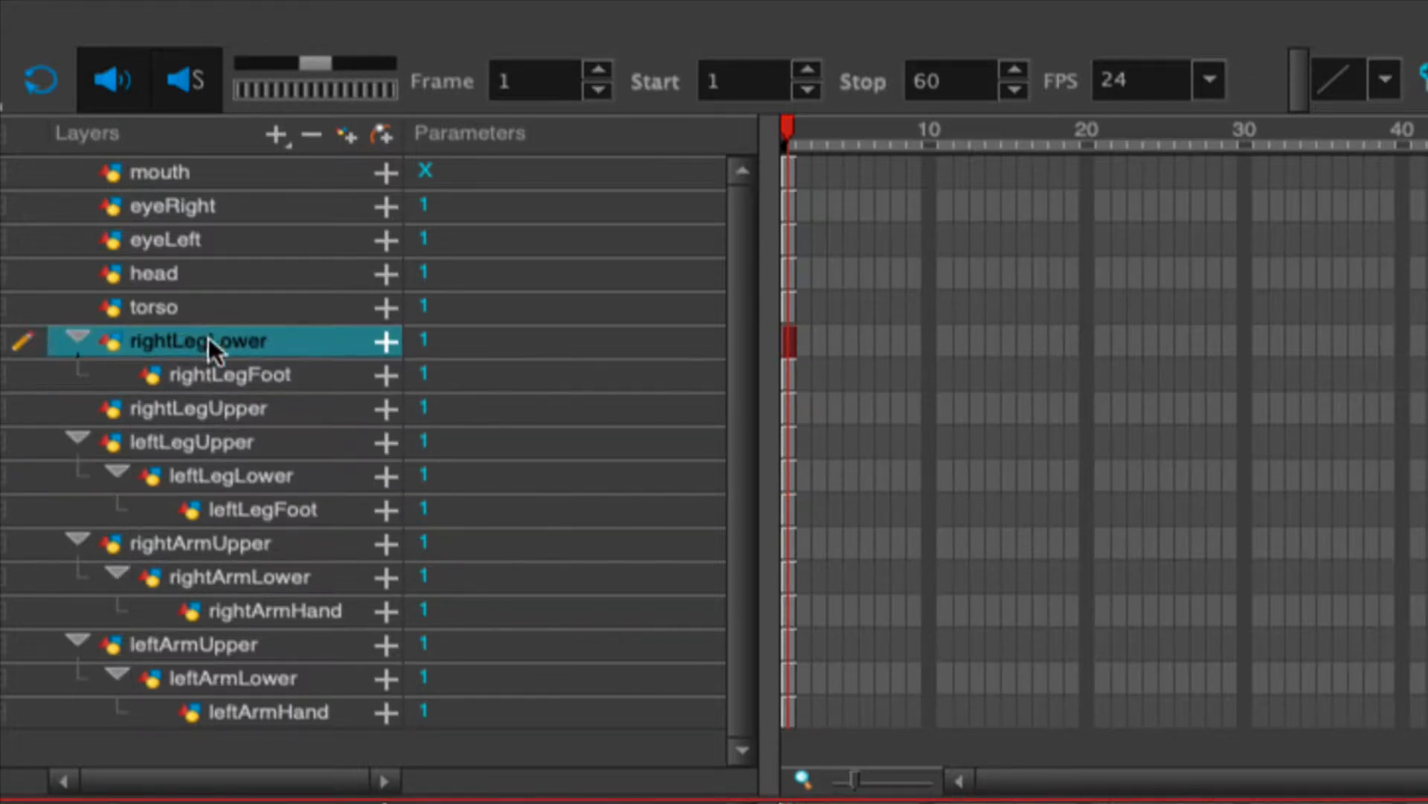
drag(208, 339, 230, 407)
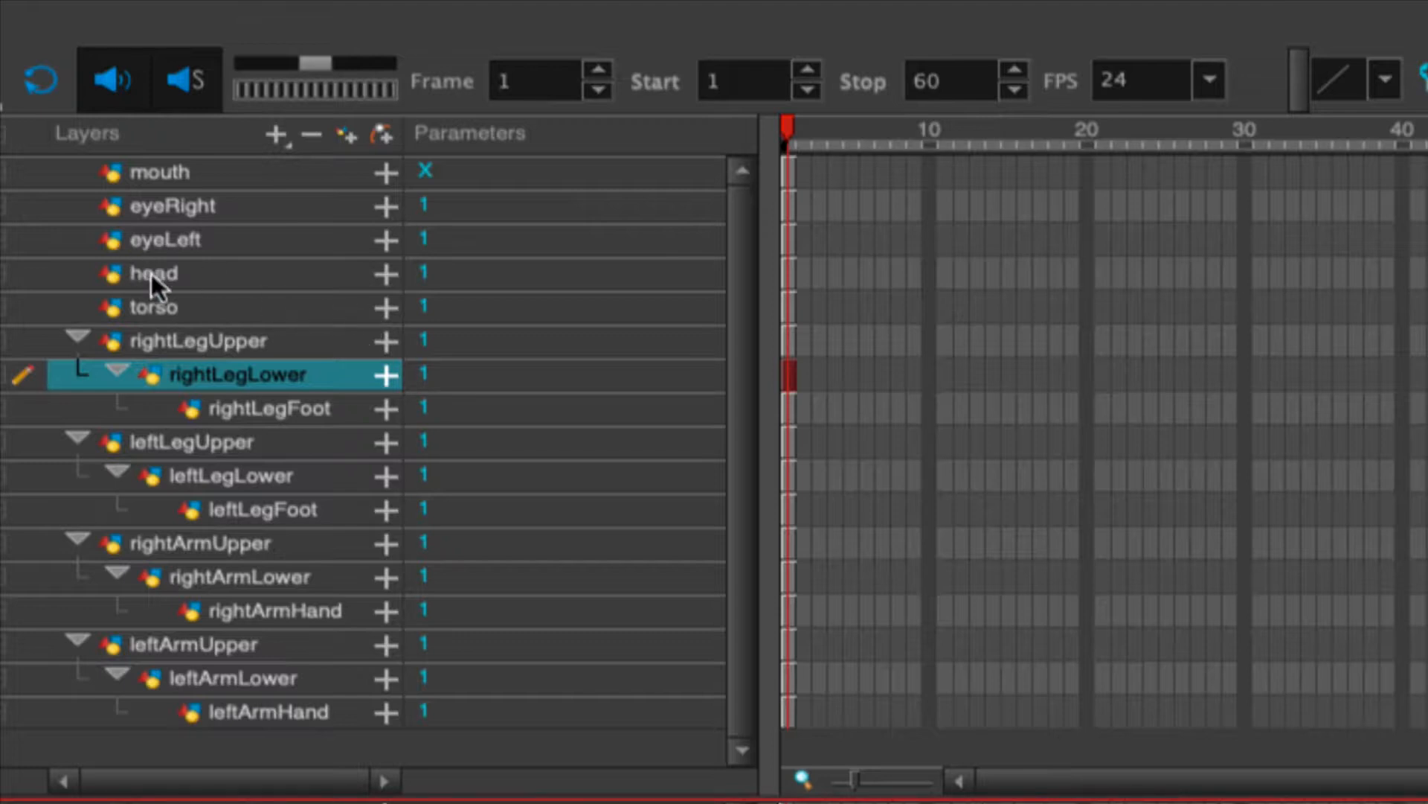
Try parenting the eyeRight and eyeLeft layers to the head layer, and undo the parenting.
click(181, 238)
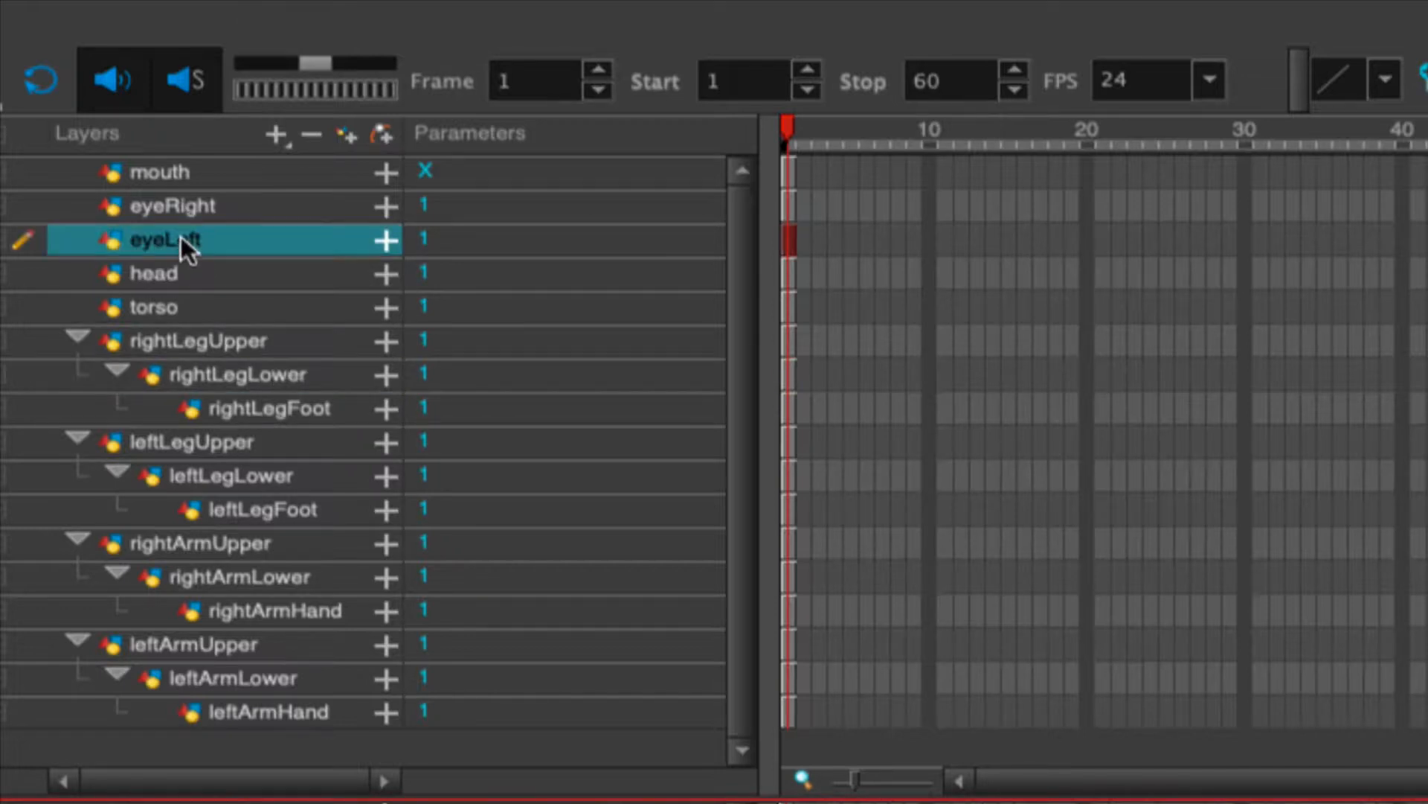
ctrl+click(186, 208)
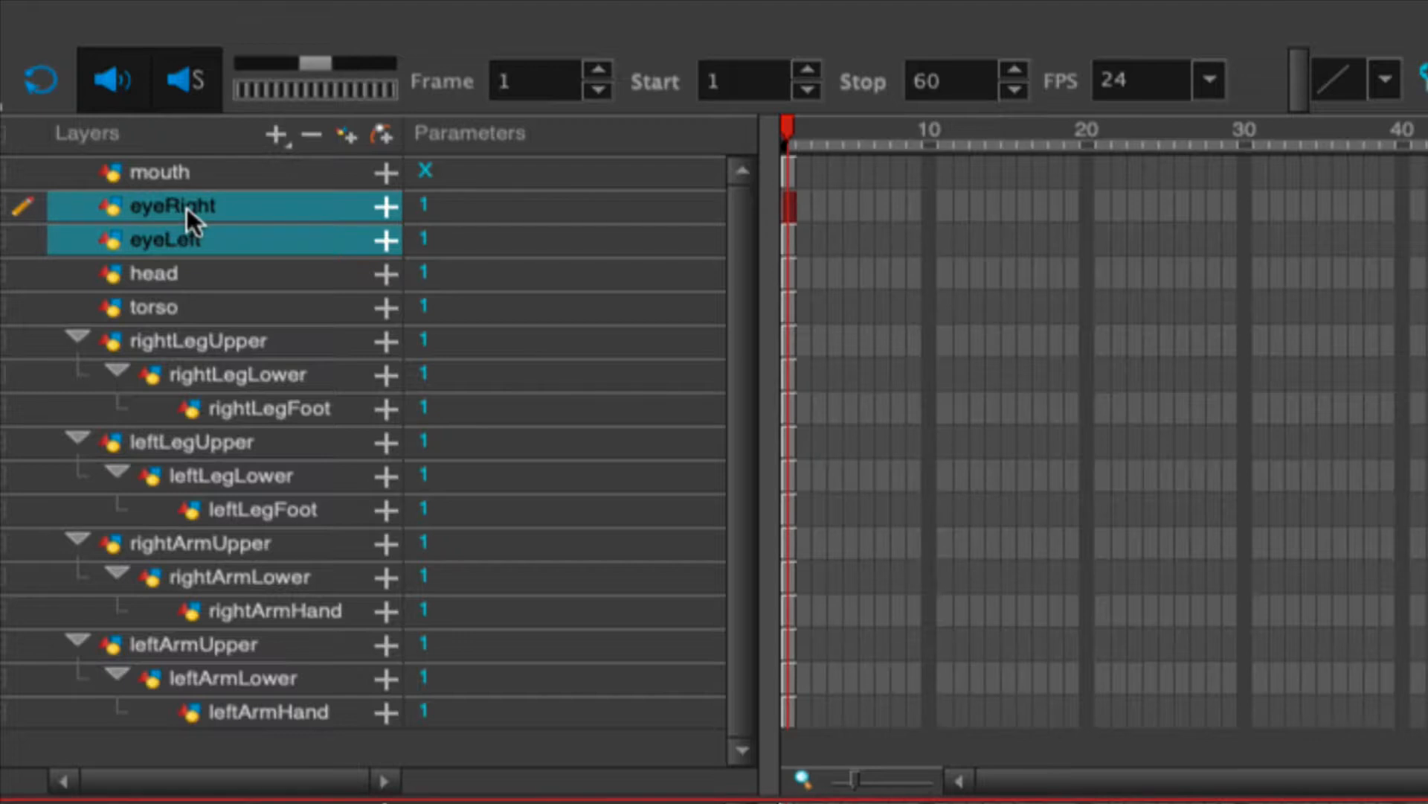
drag(186, 207, 160, 277)
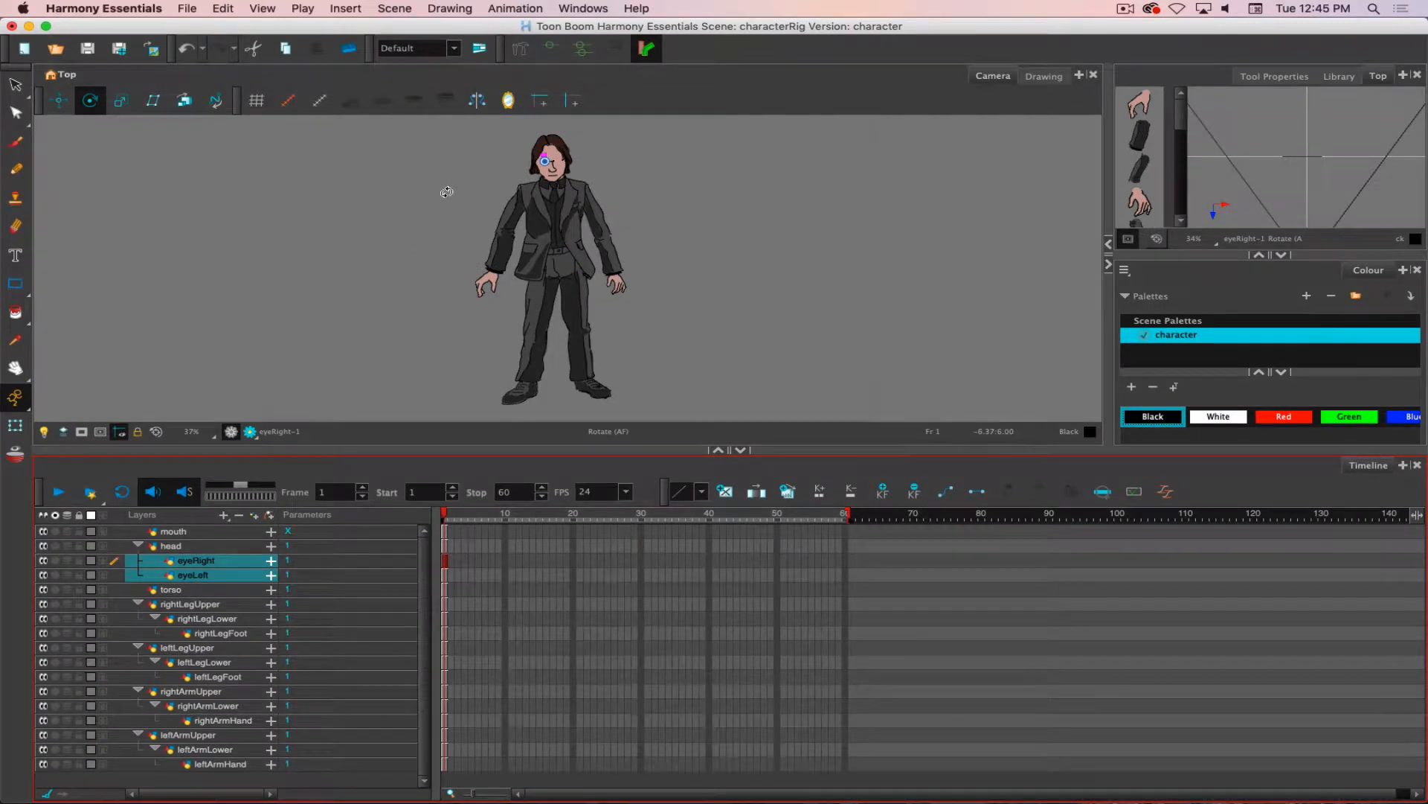
click(445, 194)
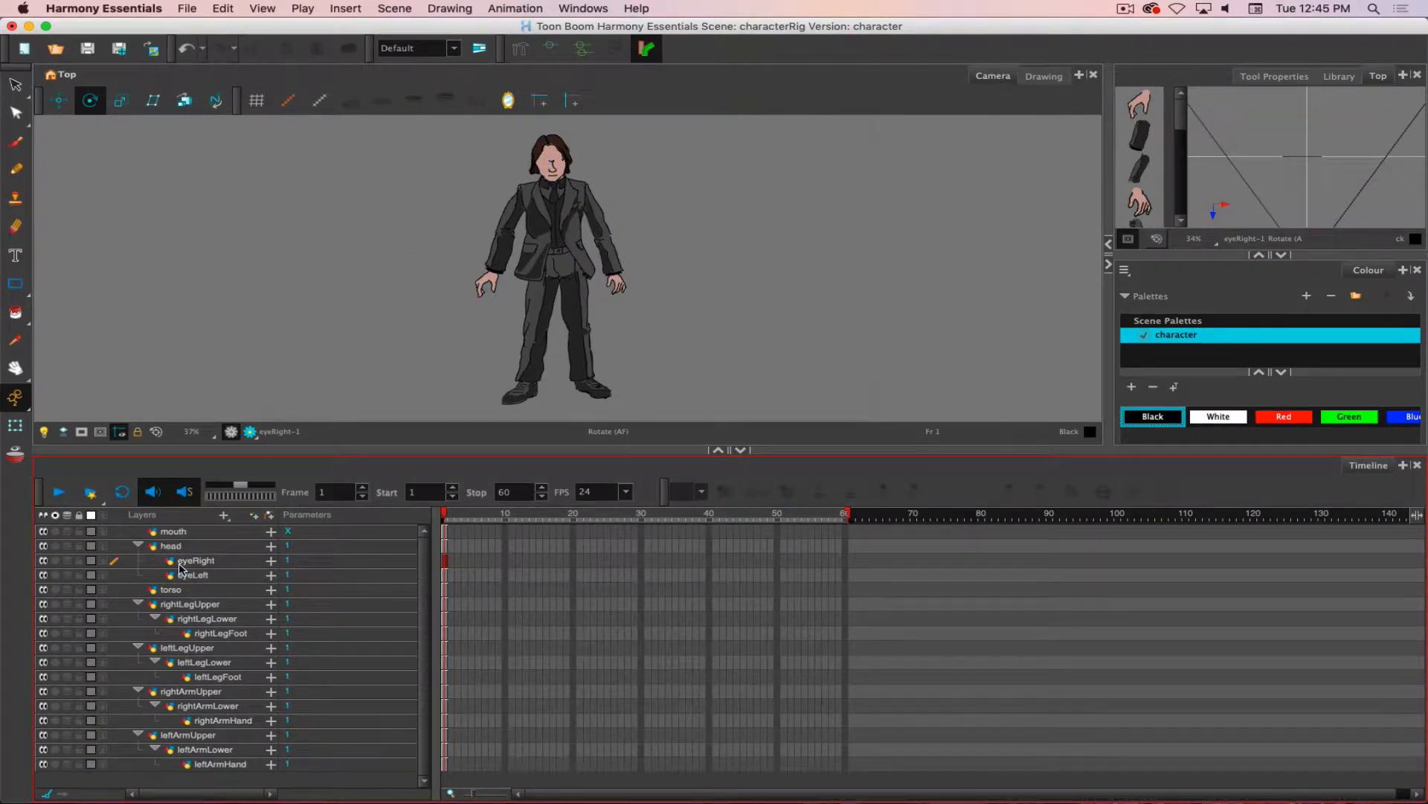
key(super+z)
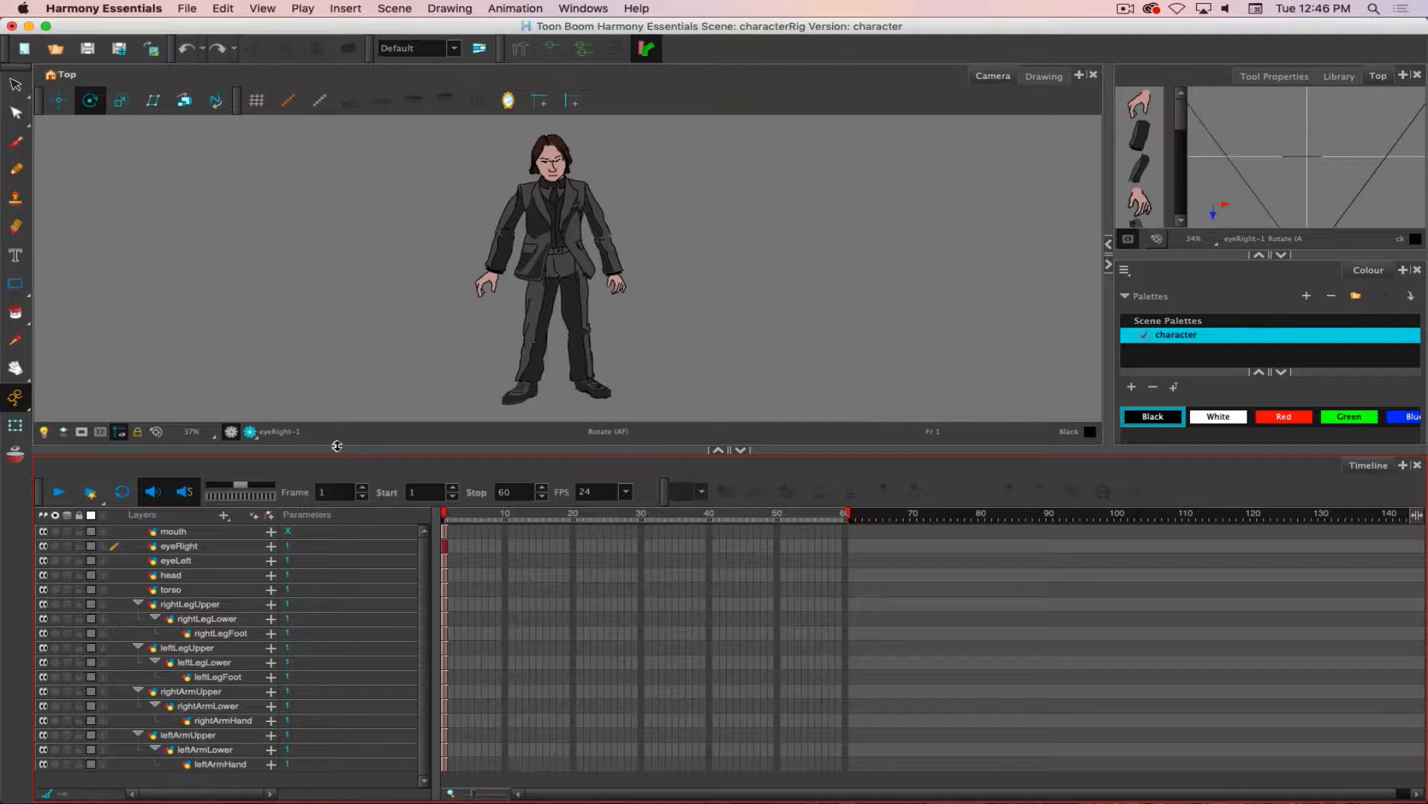
Add a peg layer and parent the mouth, eyeRight, eyeLeft and head layers to it.
click(270, 517)
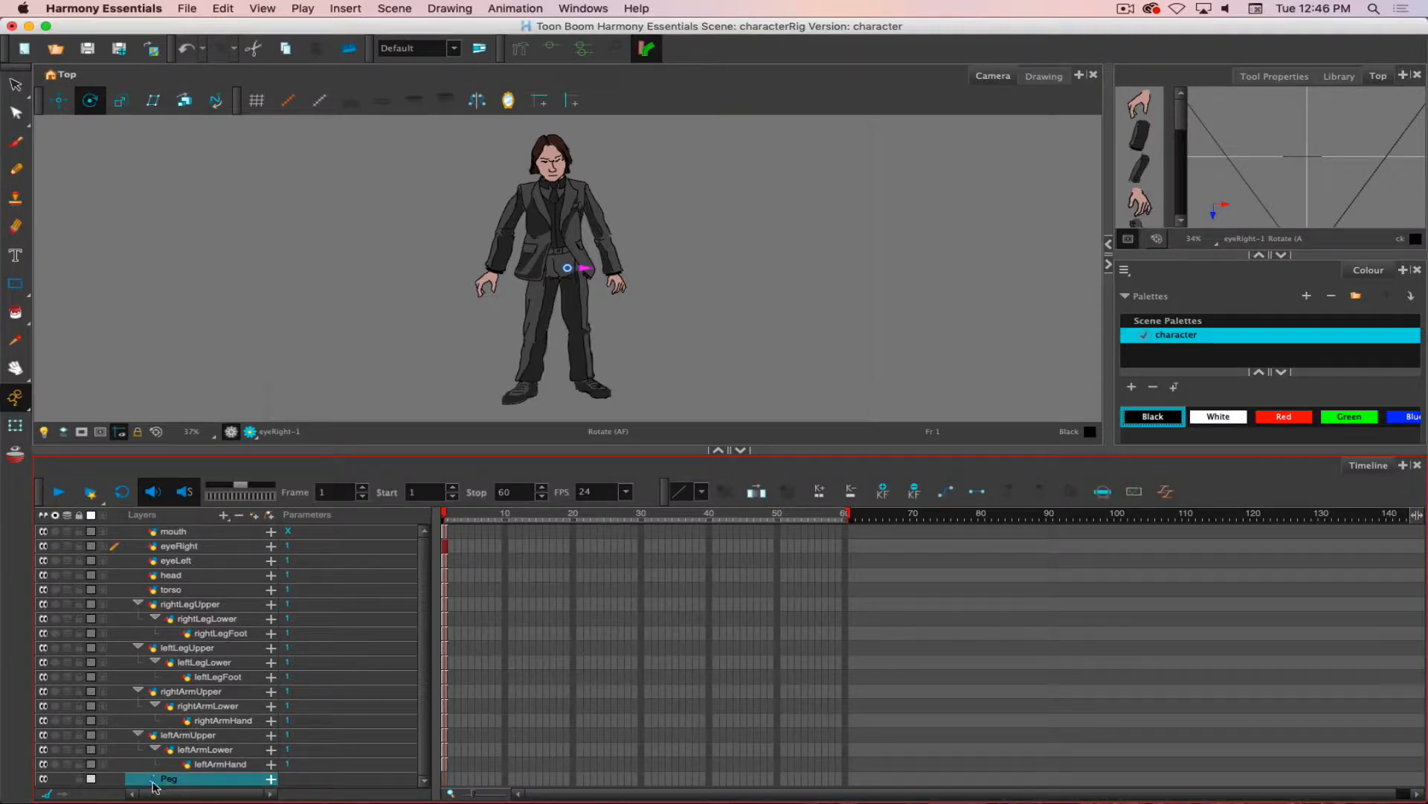
mouse_move(162, 778)
mouse_down()
mouse_move(148, 772)
mouse_move(167, 778)
mouse_up()
click(186, 578)
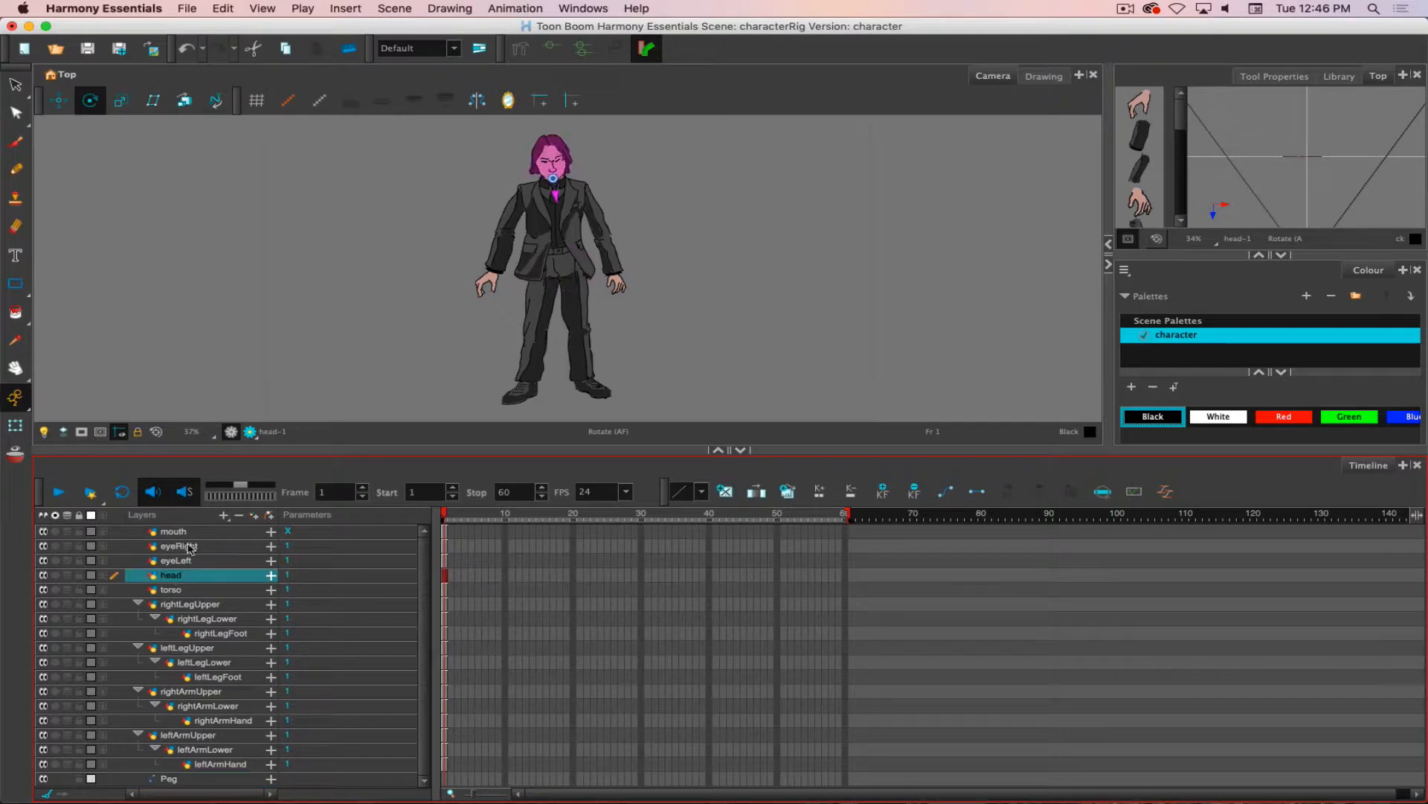
shift+click(200, 533)
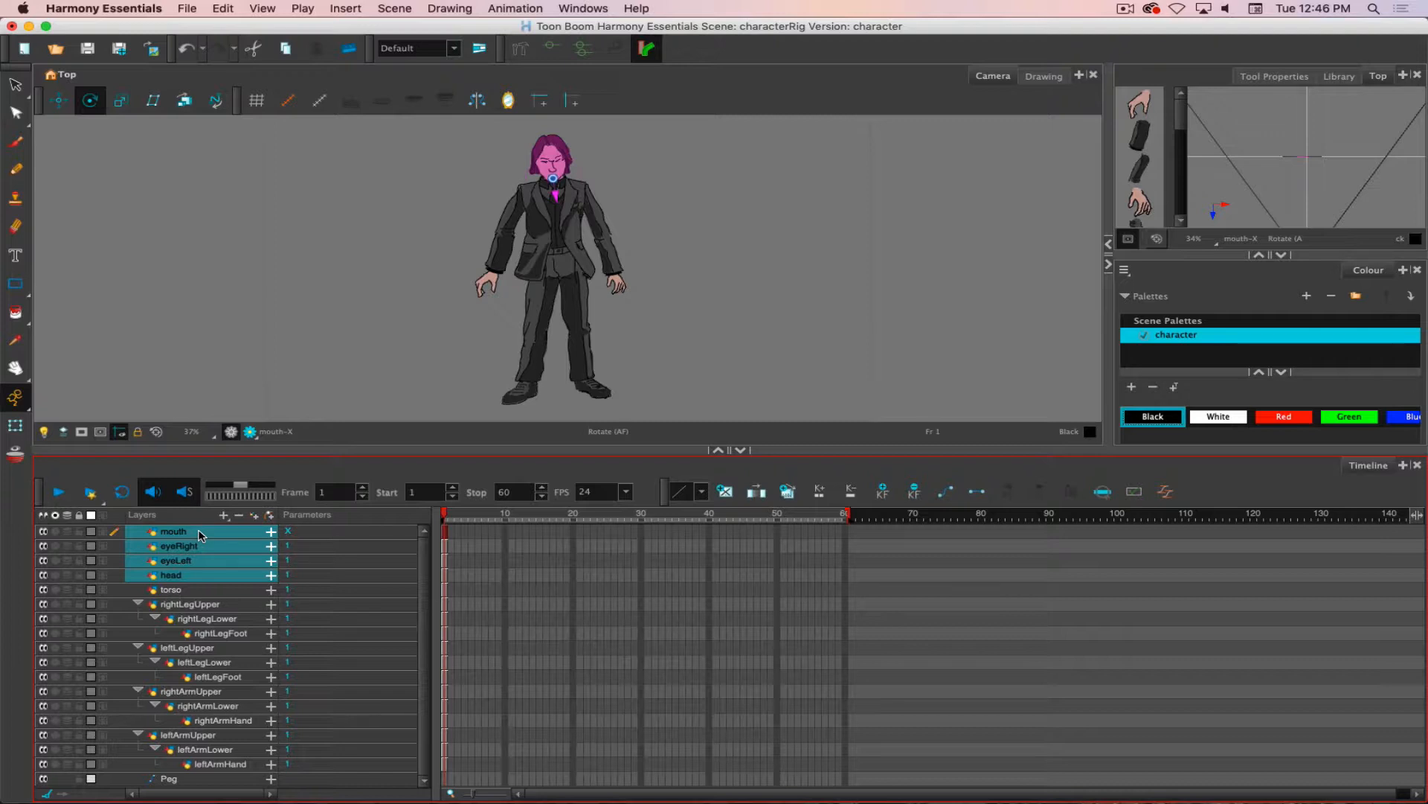
drag(200, 533, 176, 782)
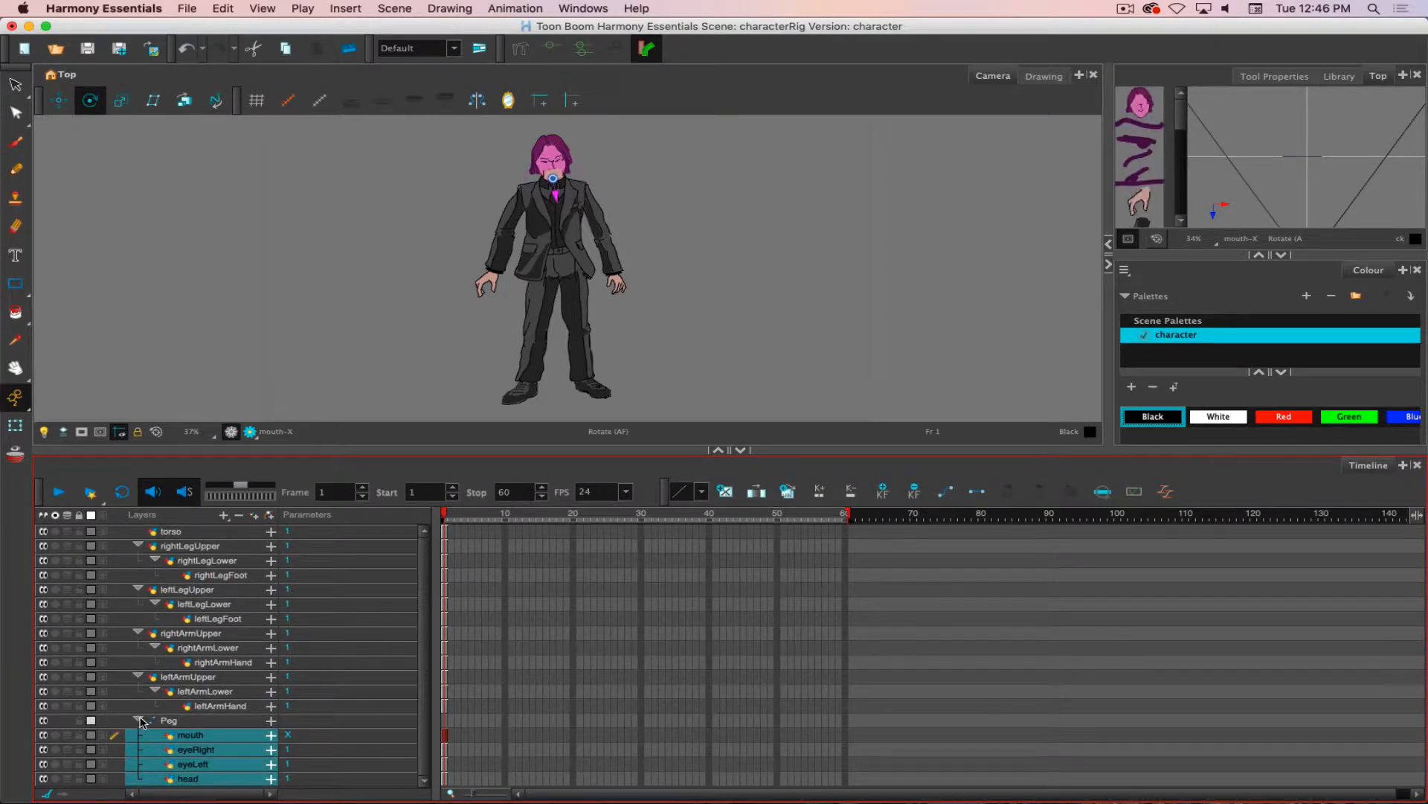
Move the peg's pivot to the character's chin and try rotating the head parts about it.
click(182, 720)
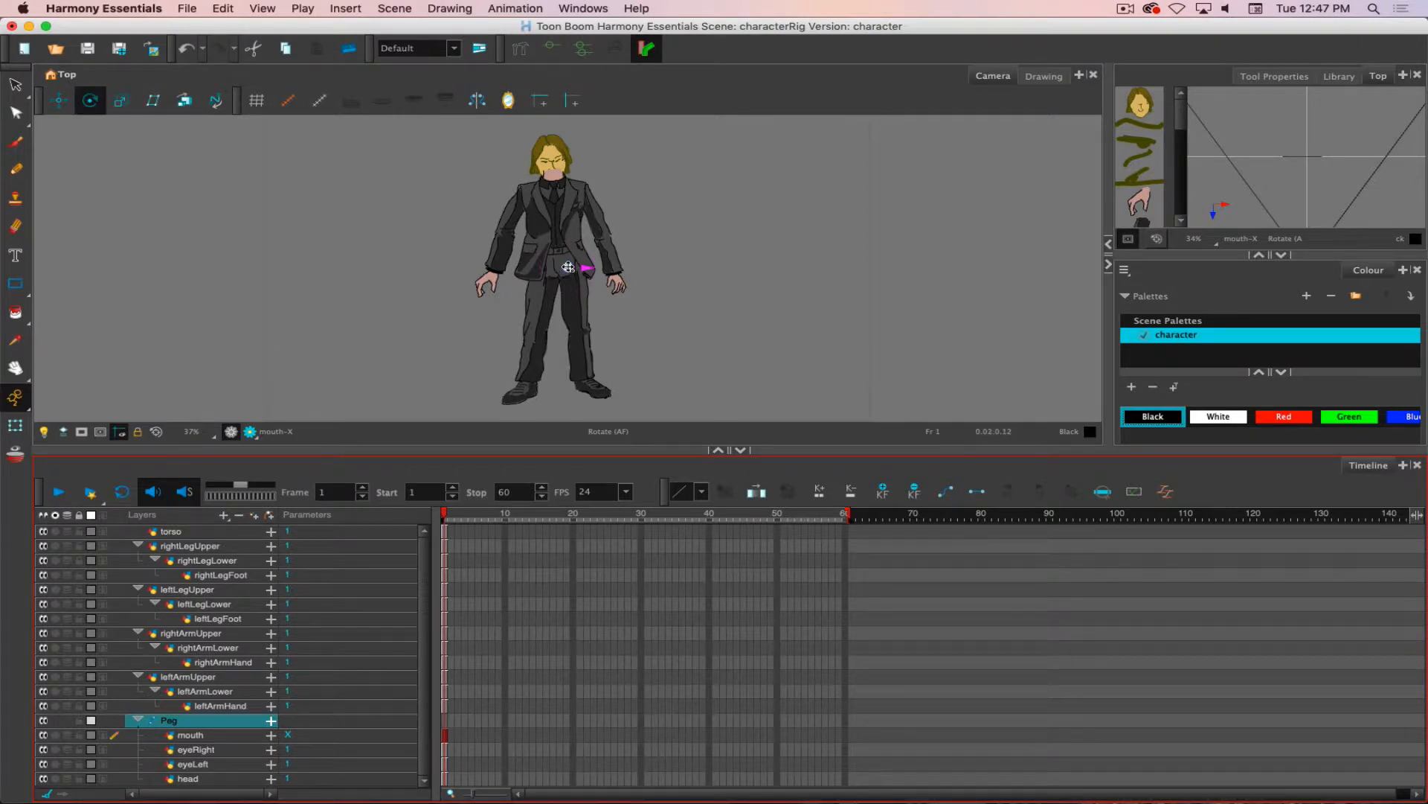
drag(567, 267, 552, 175)
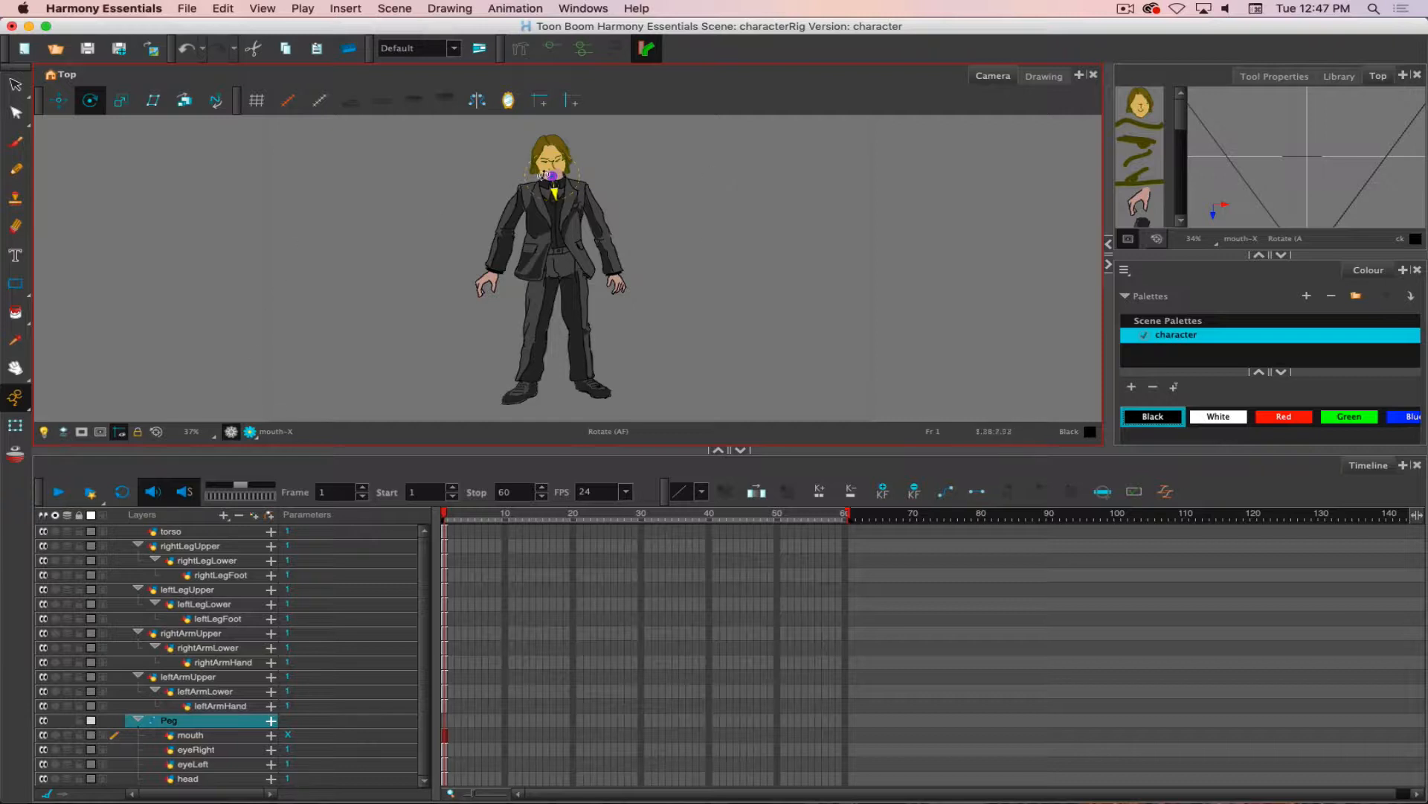
mouse_move(605, 157)
mouse_down()
mouse_move(653, 169)
mouse_move(599, 151)
mouse_up()
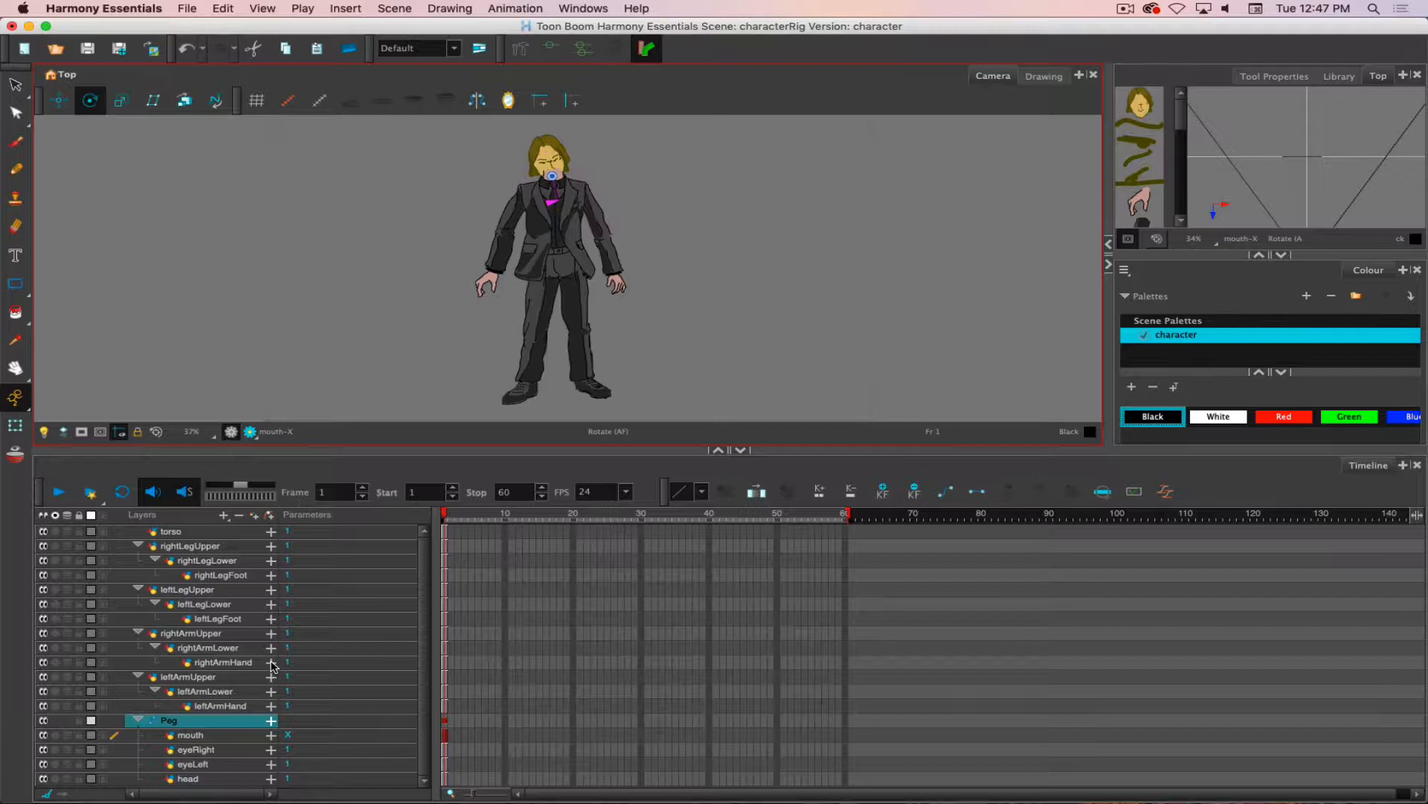
Undo the head rotation and pivot move along with the peg grouping and the added peg layer.
click(168, 725)
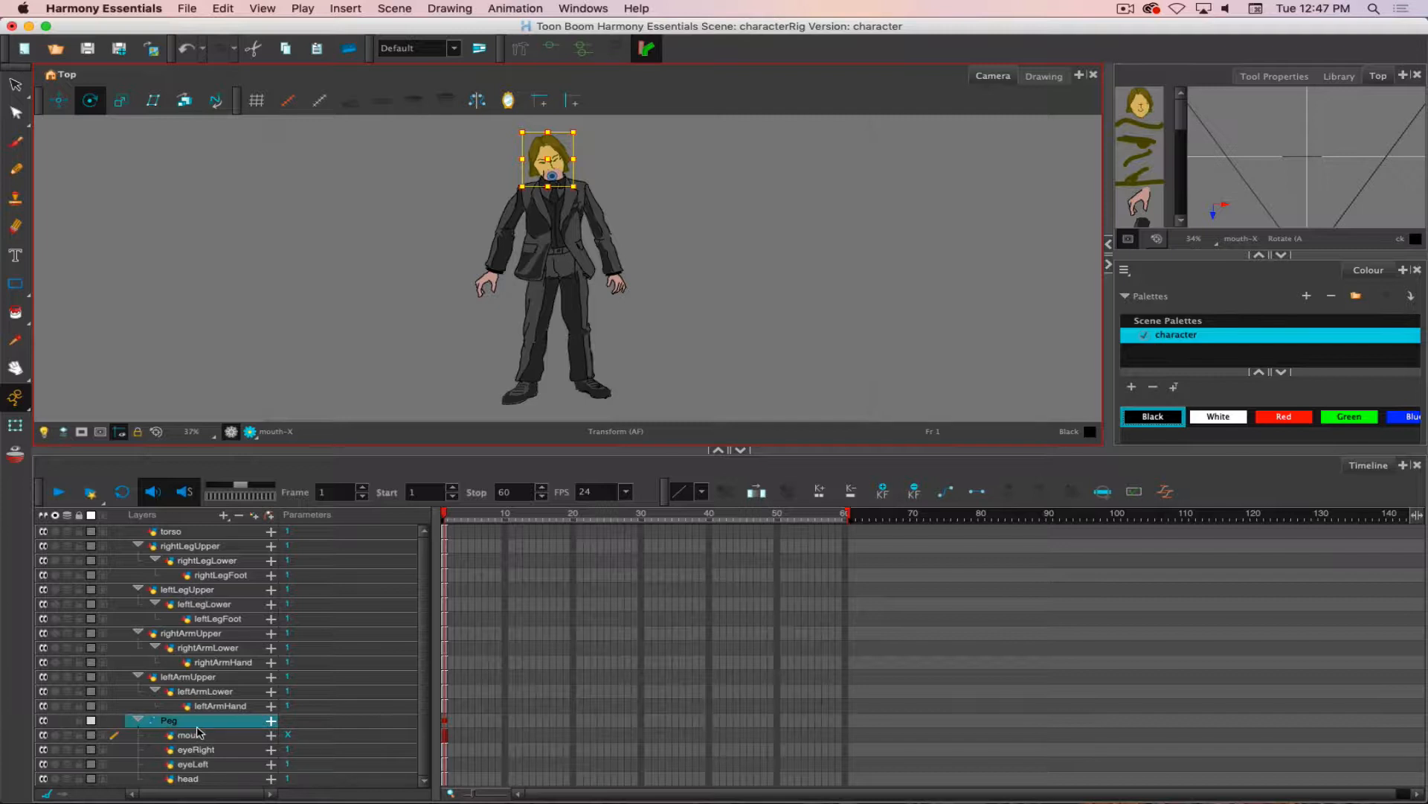
key(super+z)
key(super+z)
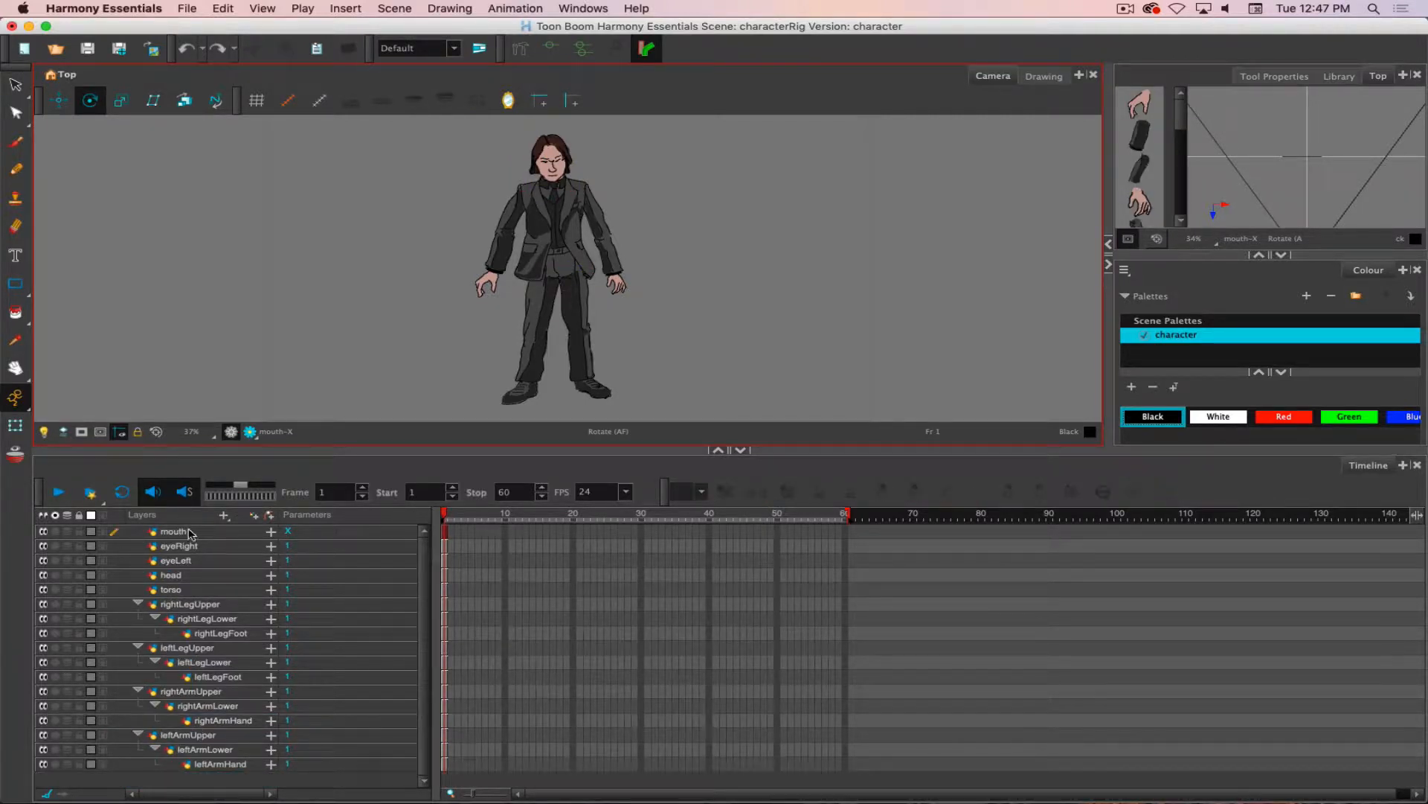
Add a parent peg to the head layer.
click(195, 580)
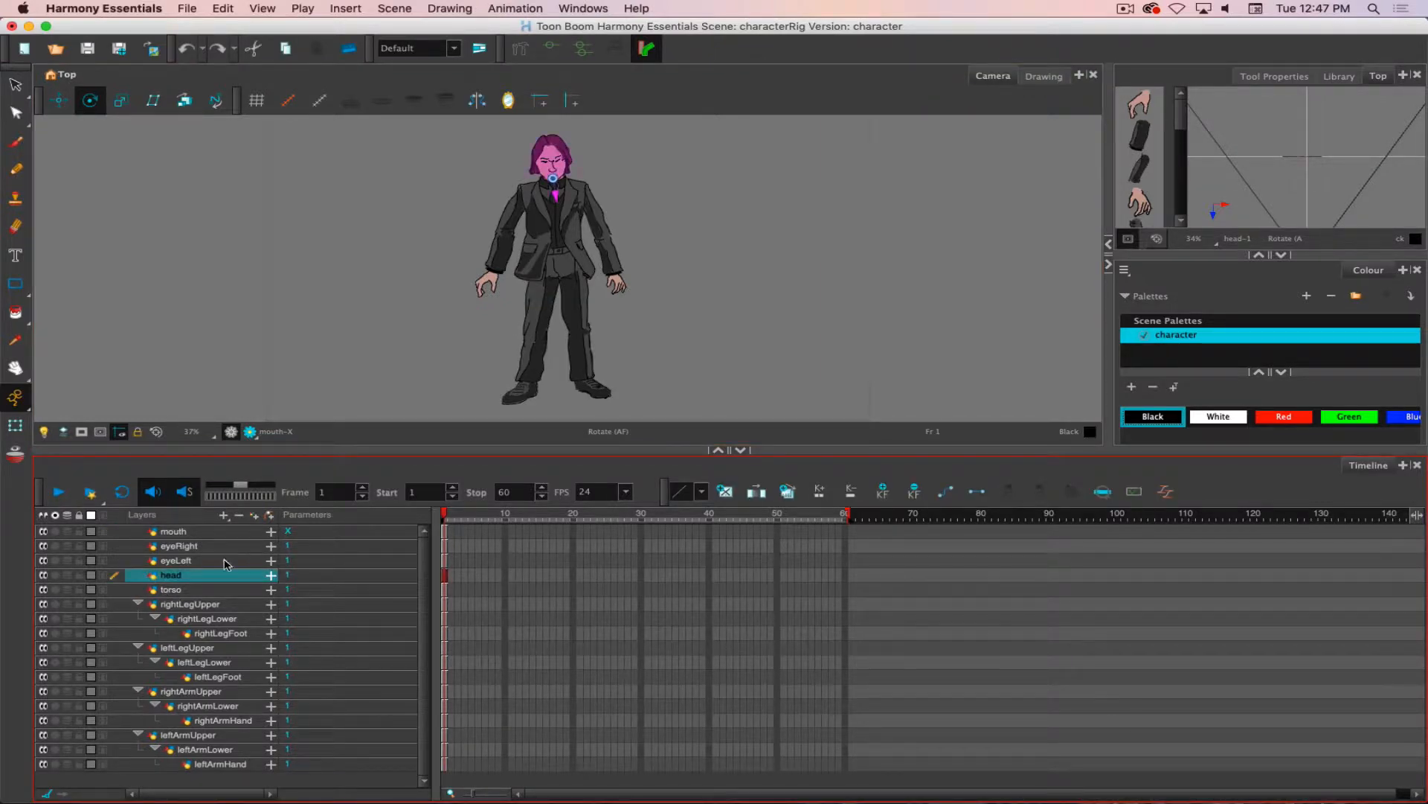
click(270, 515)
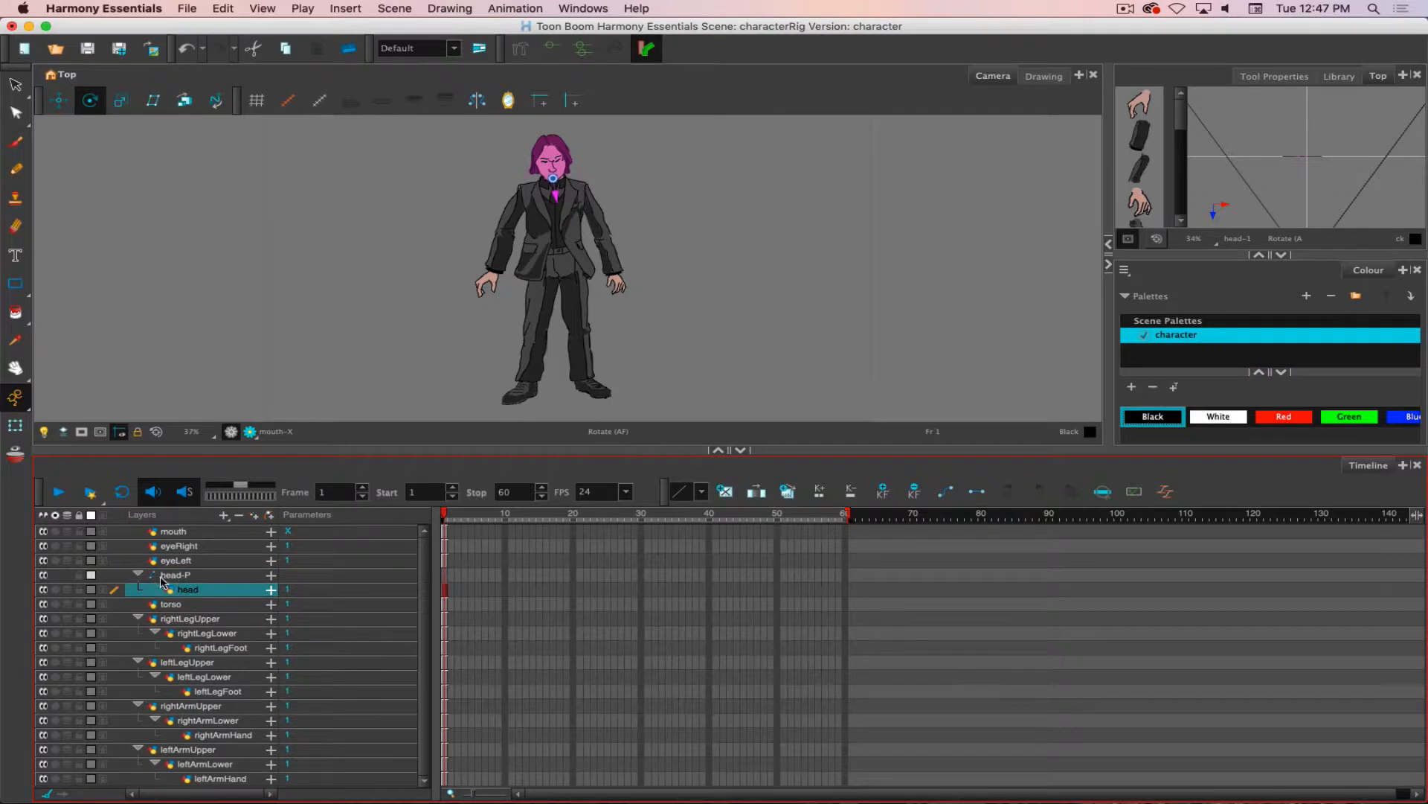
Parent the mouth, eyeRight and eyeLeft layers to the head-P peg, undoing an attempt to nest them under the head layer.
click(198, 563)
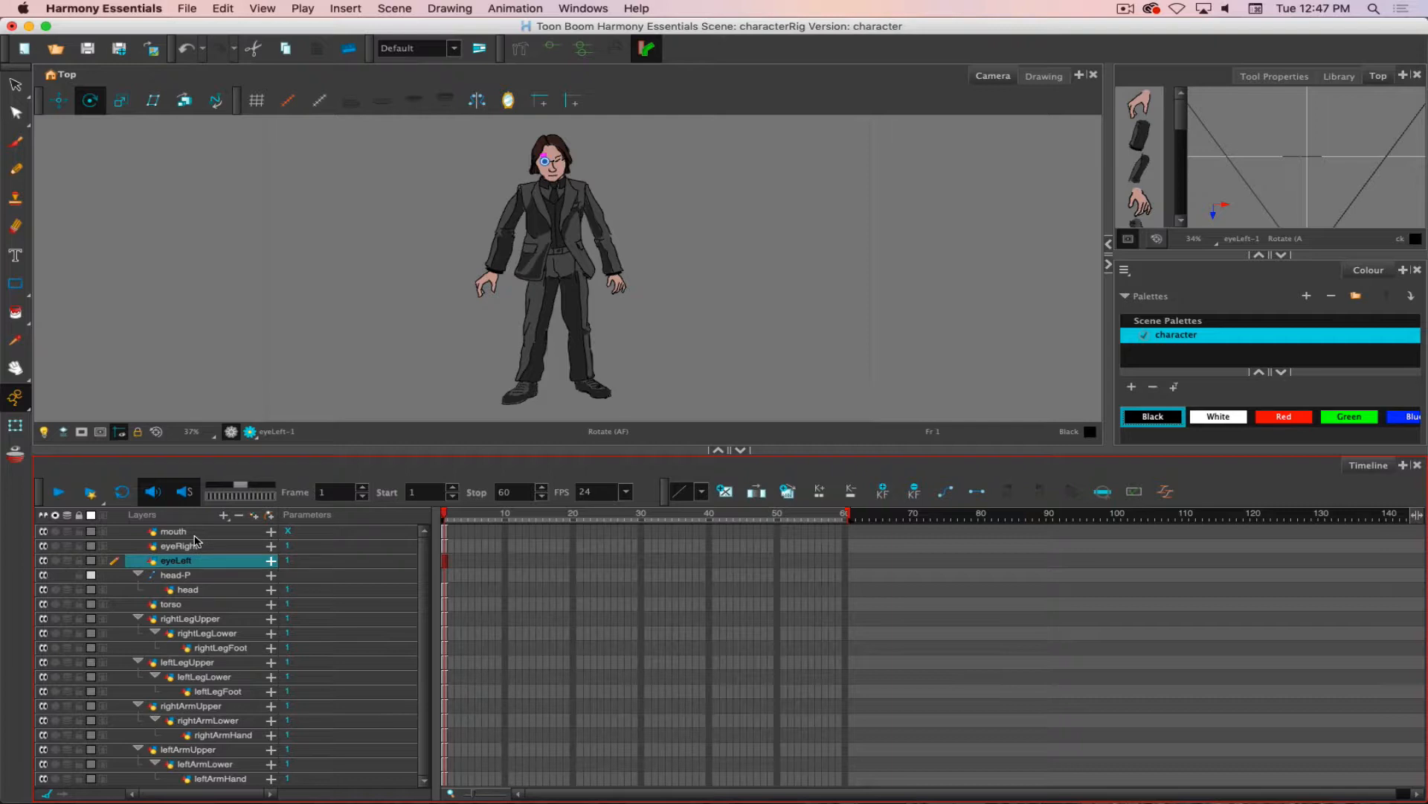
shift+click(195, 532)
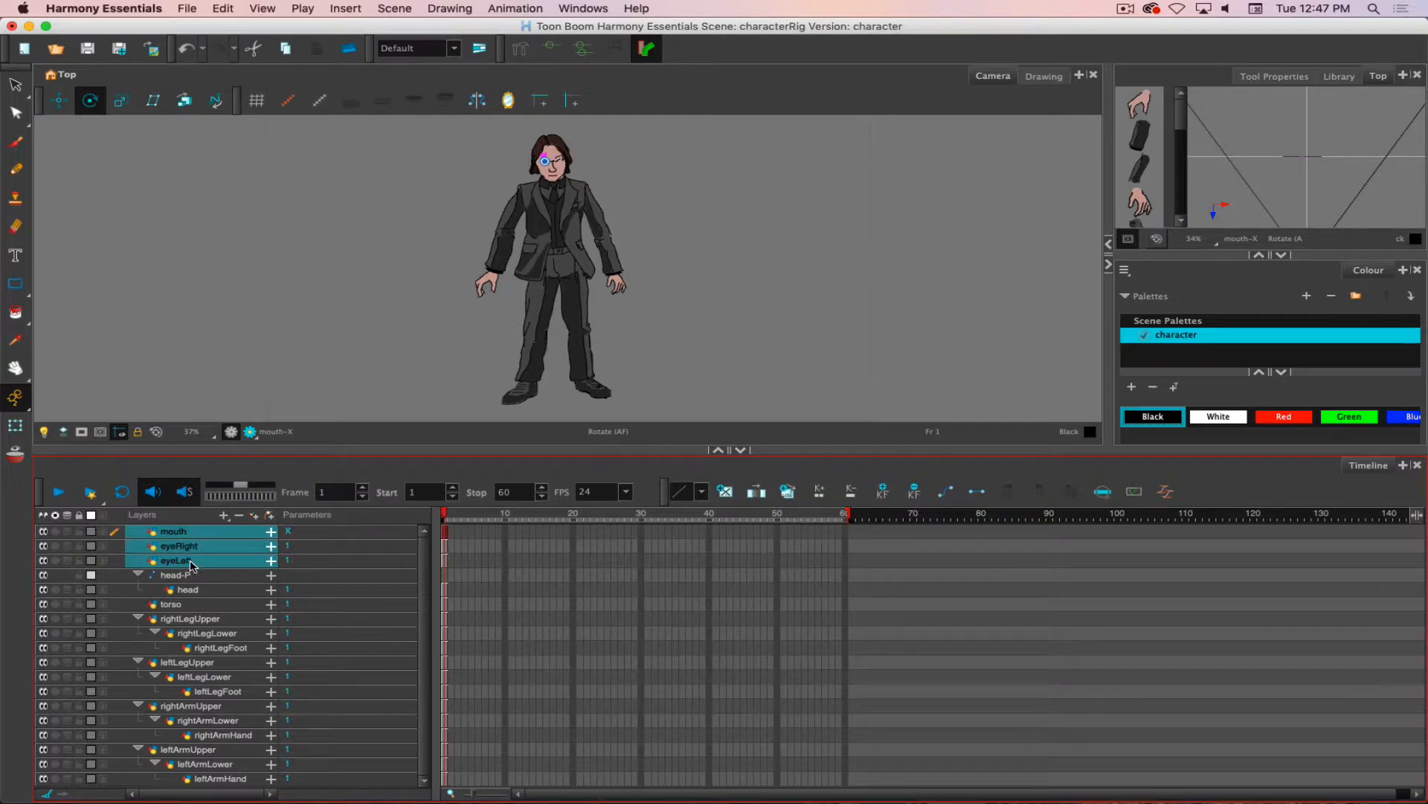
drag(191, 566, 195, 590)
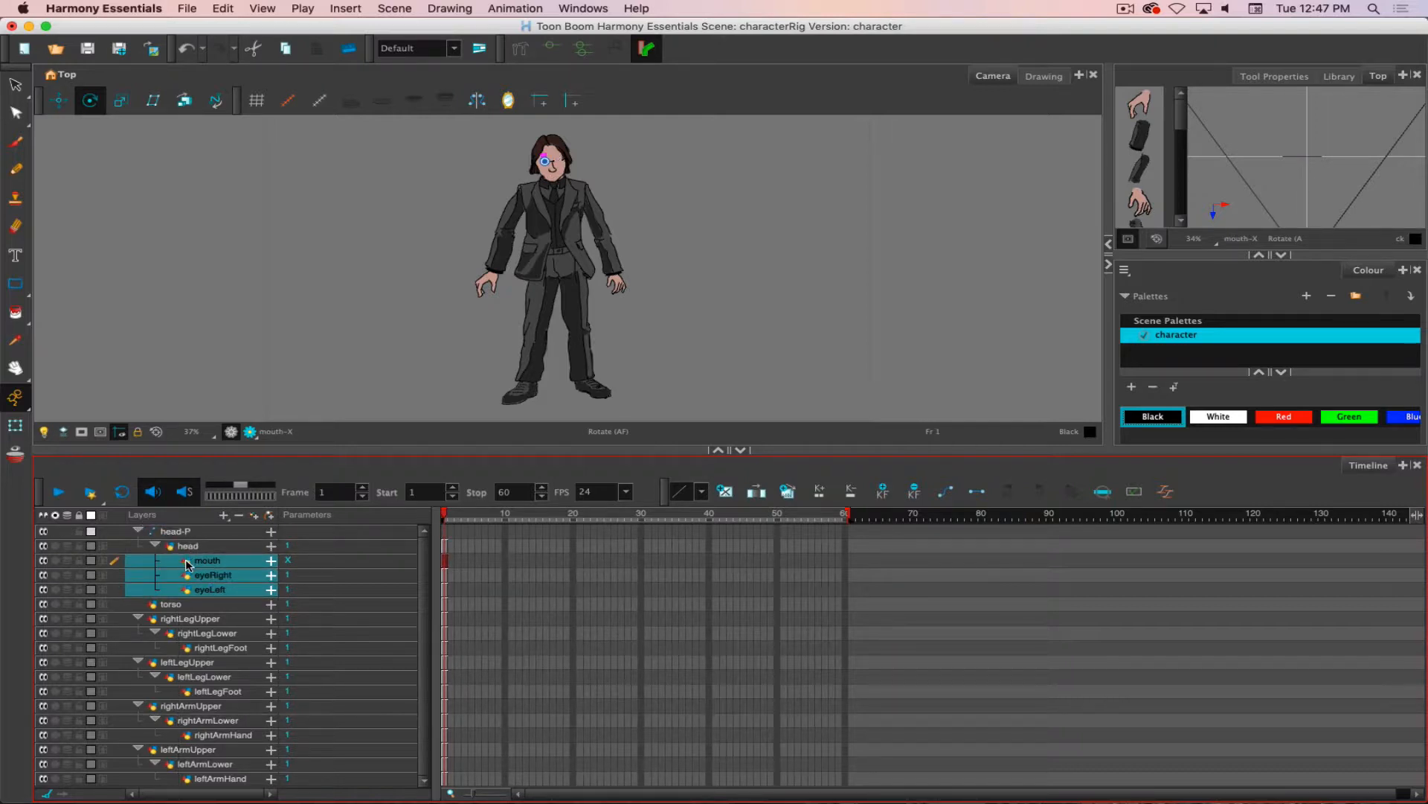
key(super+z)
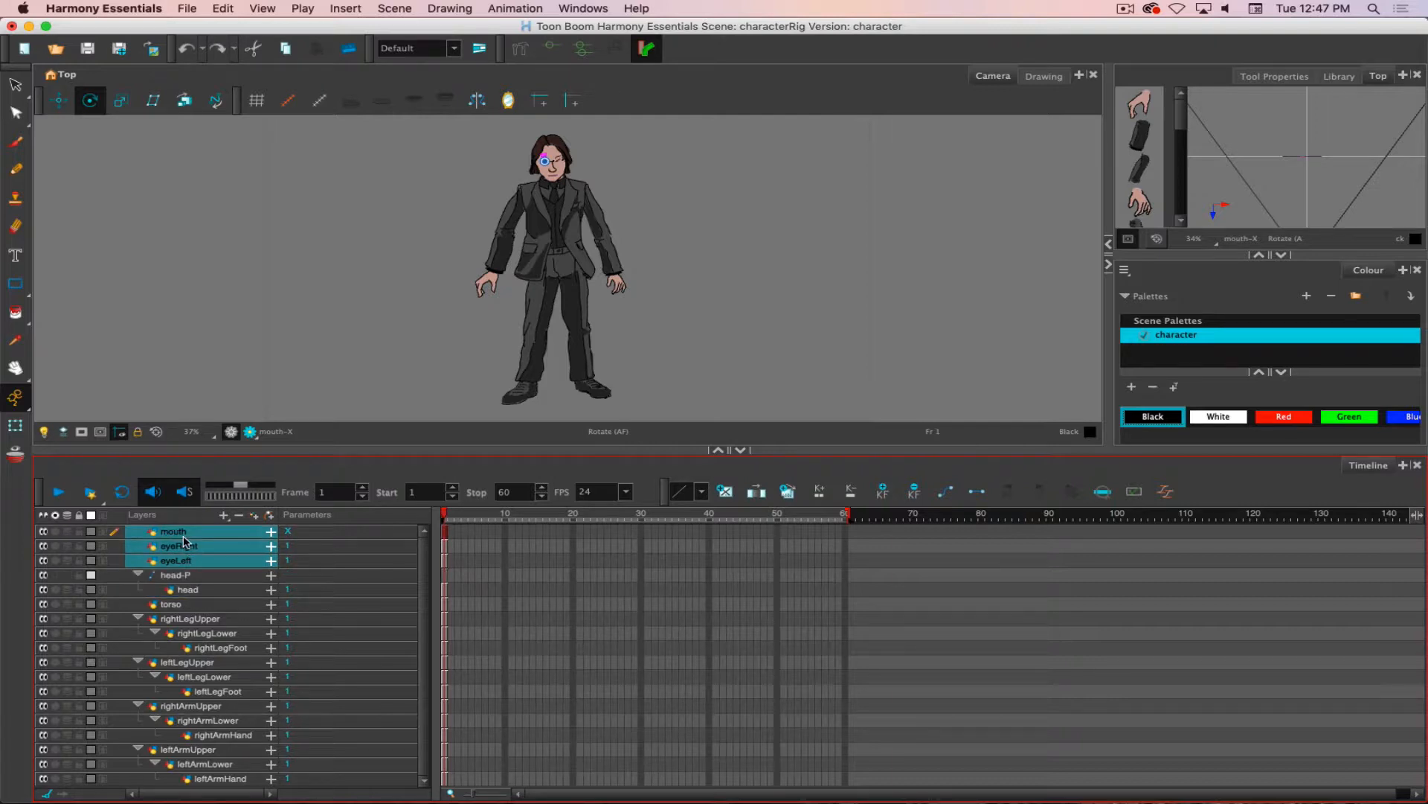
drag(170, 534, 179, 575)
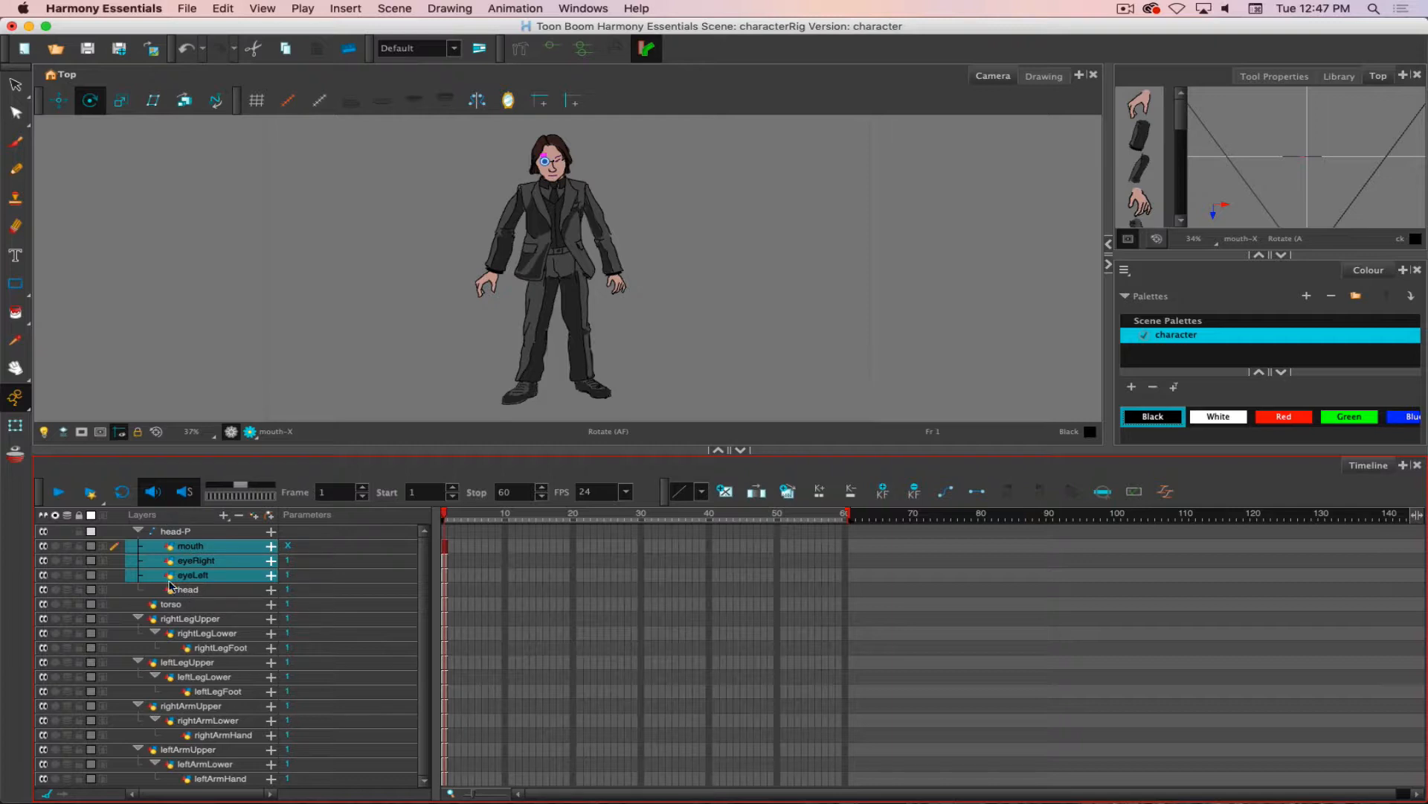
Move the head-P peg's pivot to the character's chin and rotate the head slightly about it.
click(182, 532)
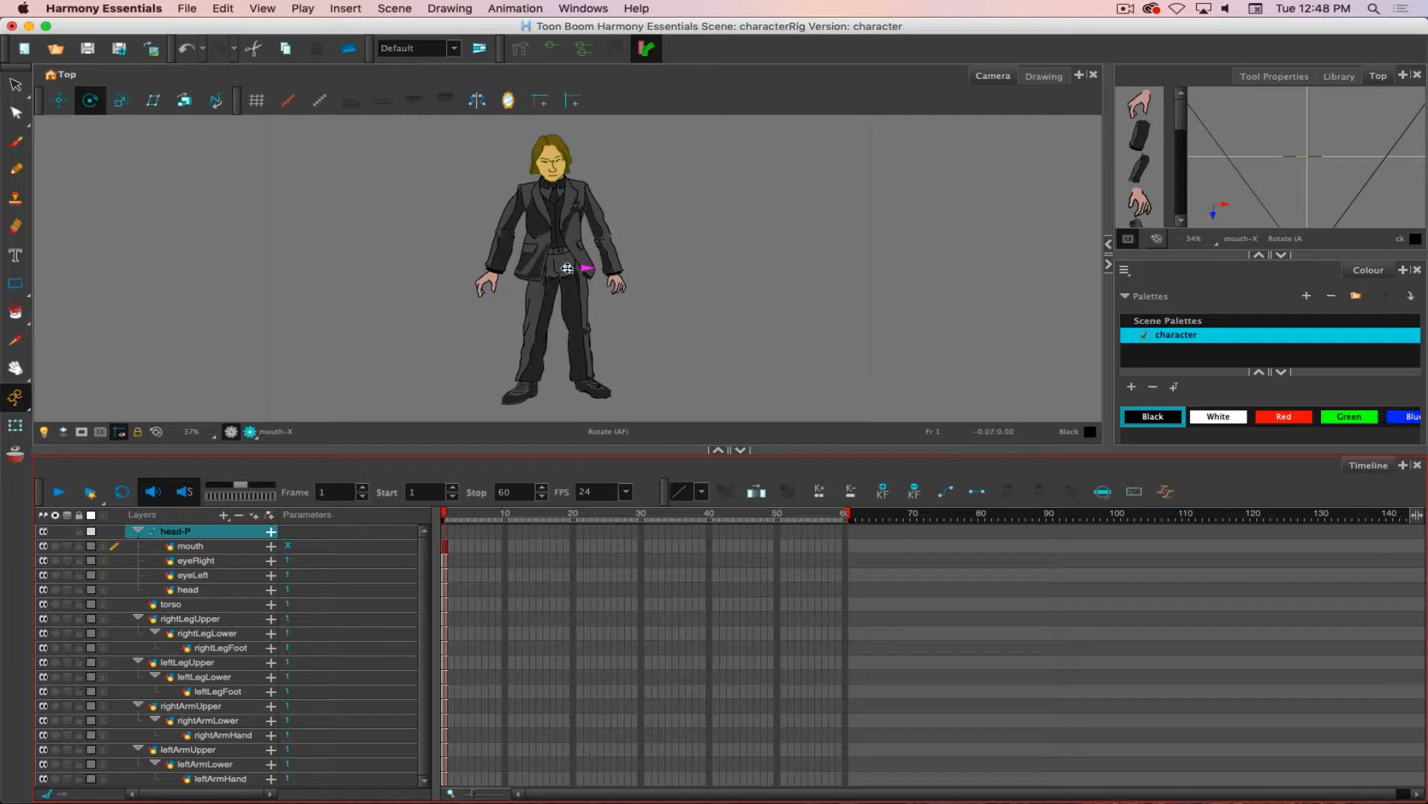
drag(563, 265, 553, 180)
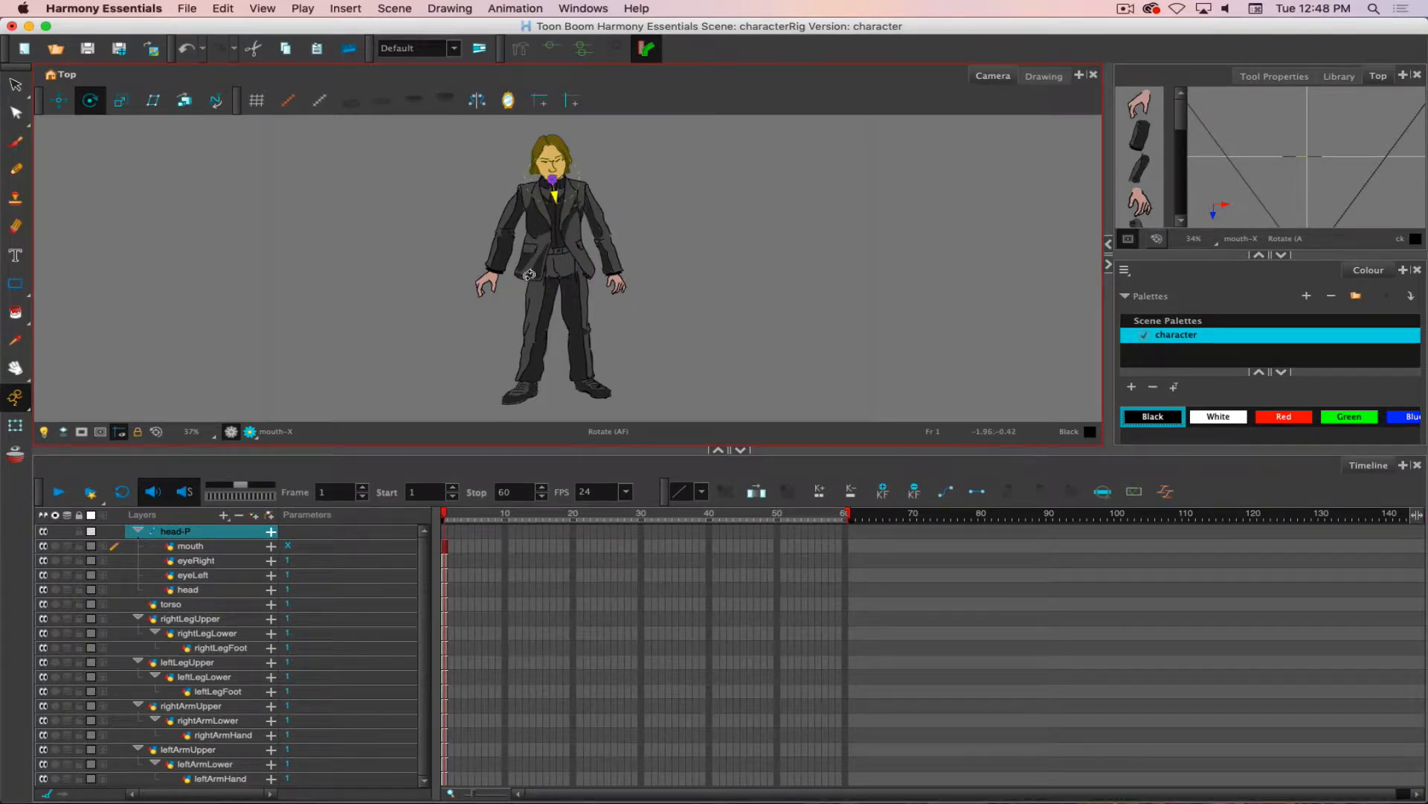
drag(524, 250, 525, 345)
scroll(526, 346, up, 3)
scroll(525, 345, up, 4)
scroll(529, 320, down, 2)
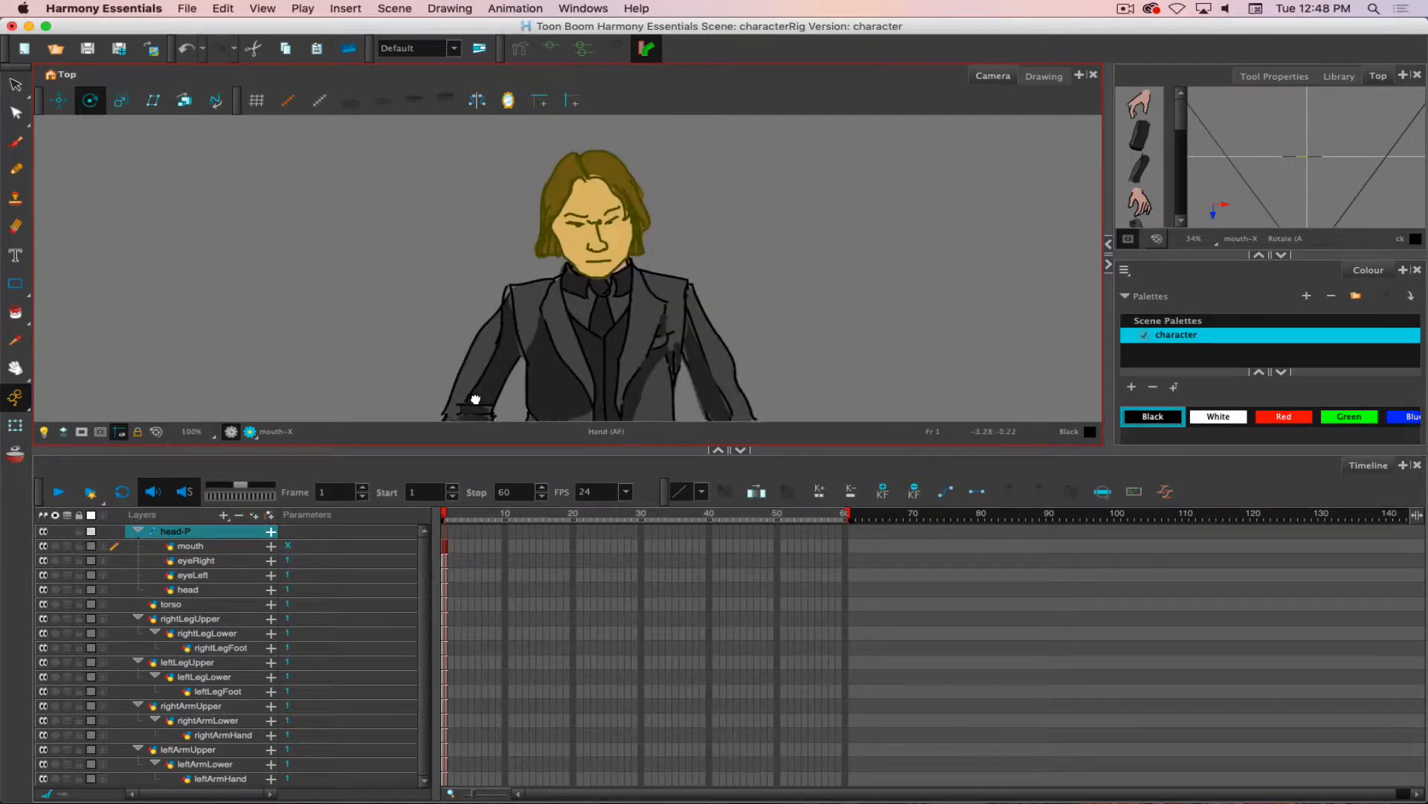
drag(781, 239, 749, 254)
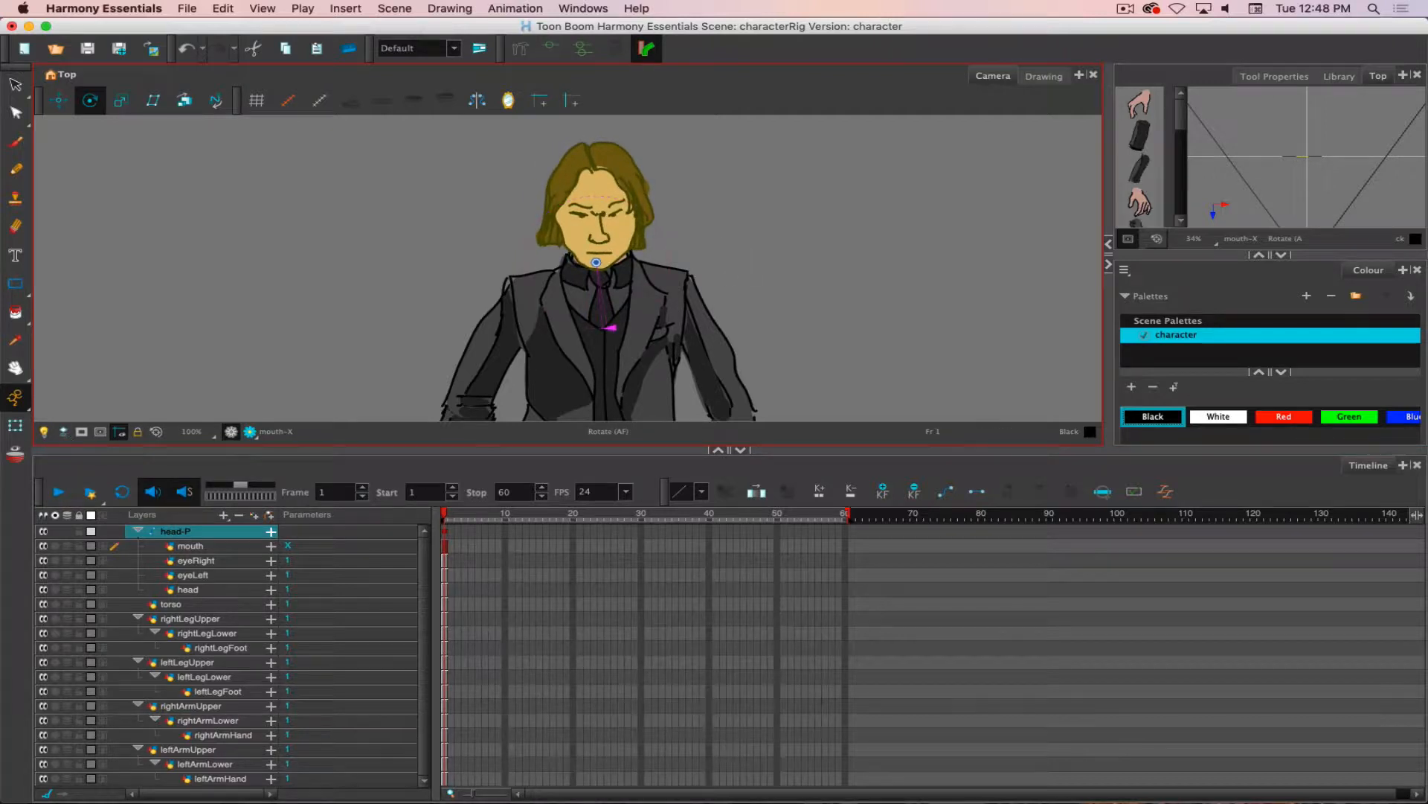
Set the animate mode to Animate Off and translate the head-P peg slightly upward.
click(23, 402)
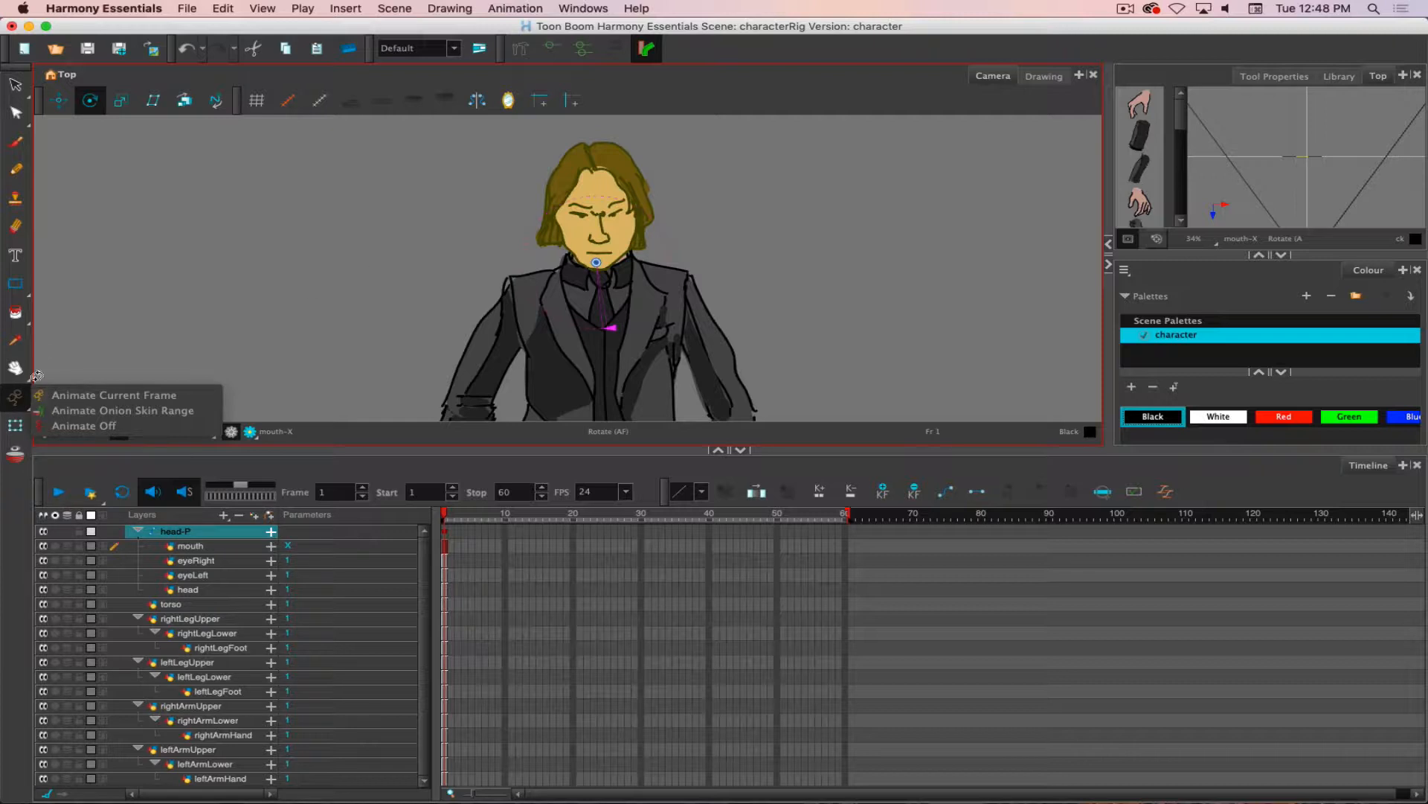
click(14, 399)
click(13, 398)
click(75, 427)
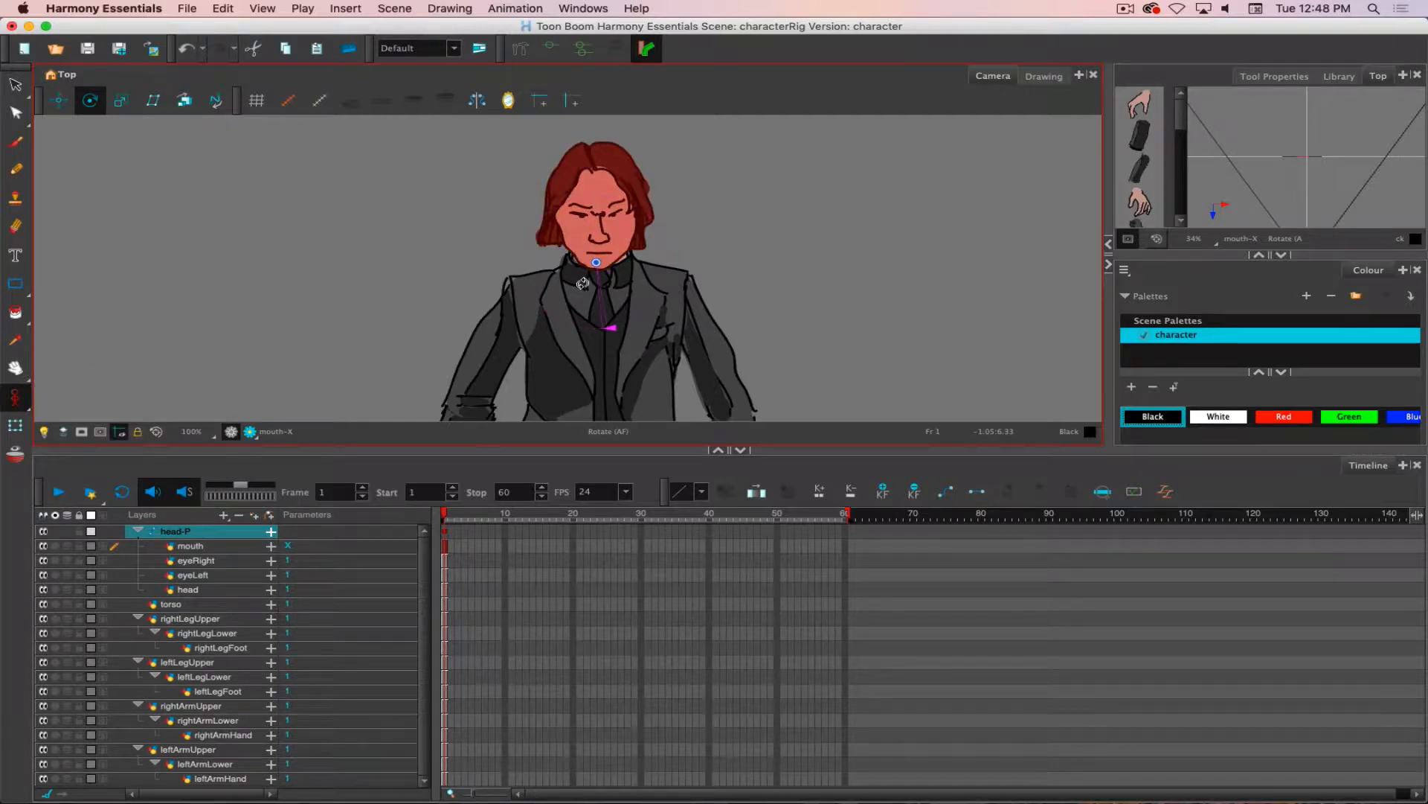
click(59, 100)
drag(625, 252, 625, 245)
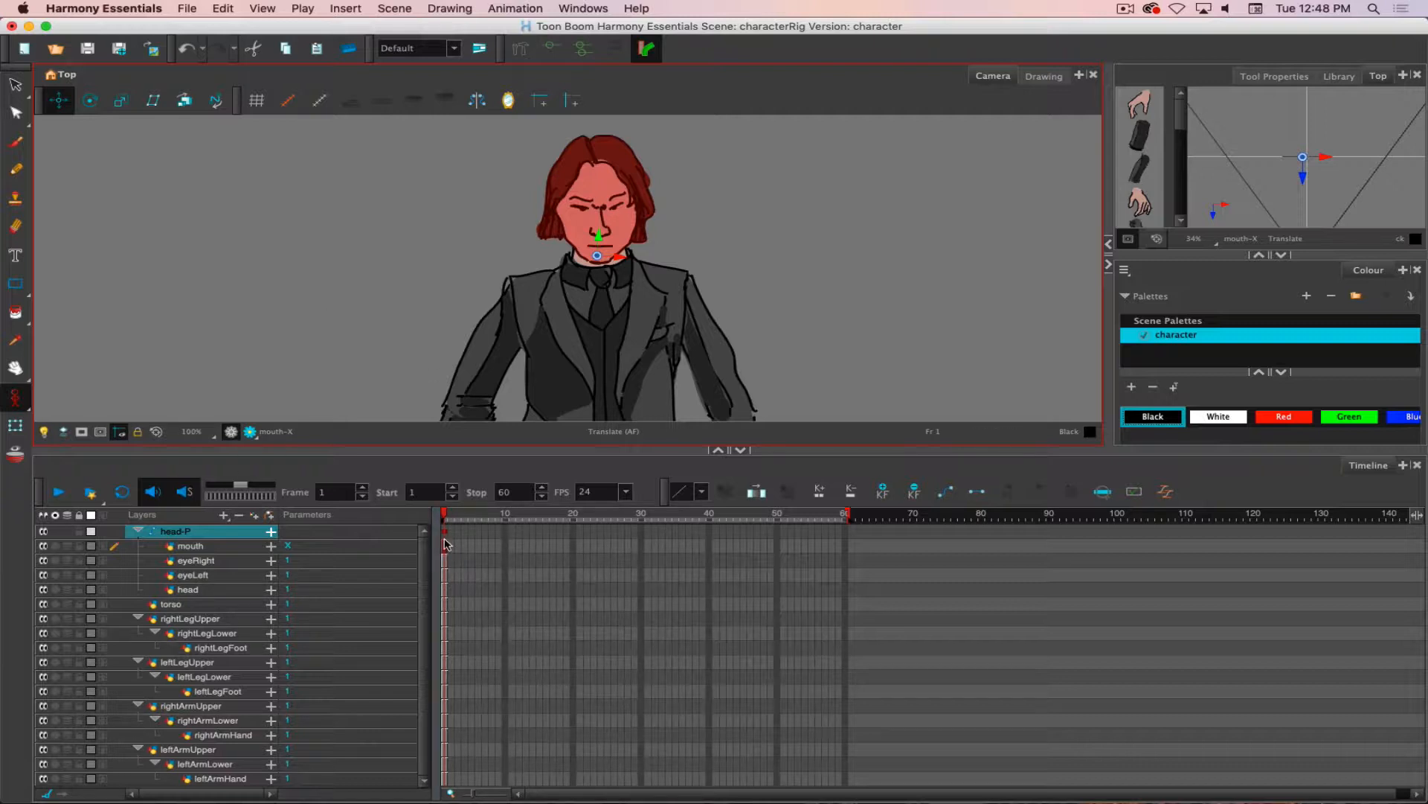
Switch the animate mode back to Animate Current Frame.
click(25, 403)
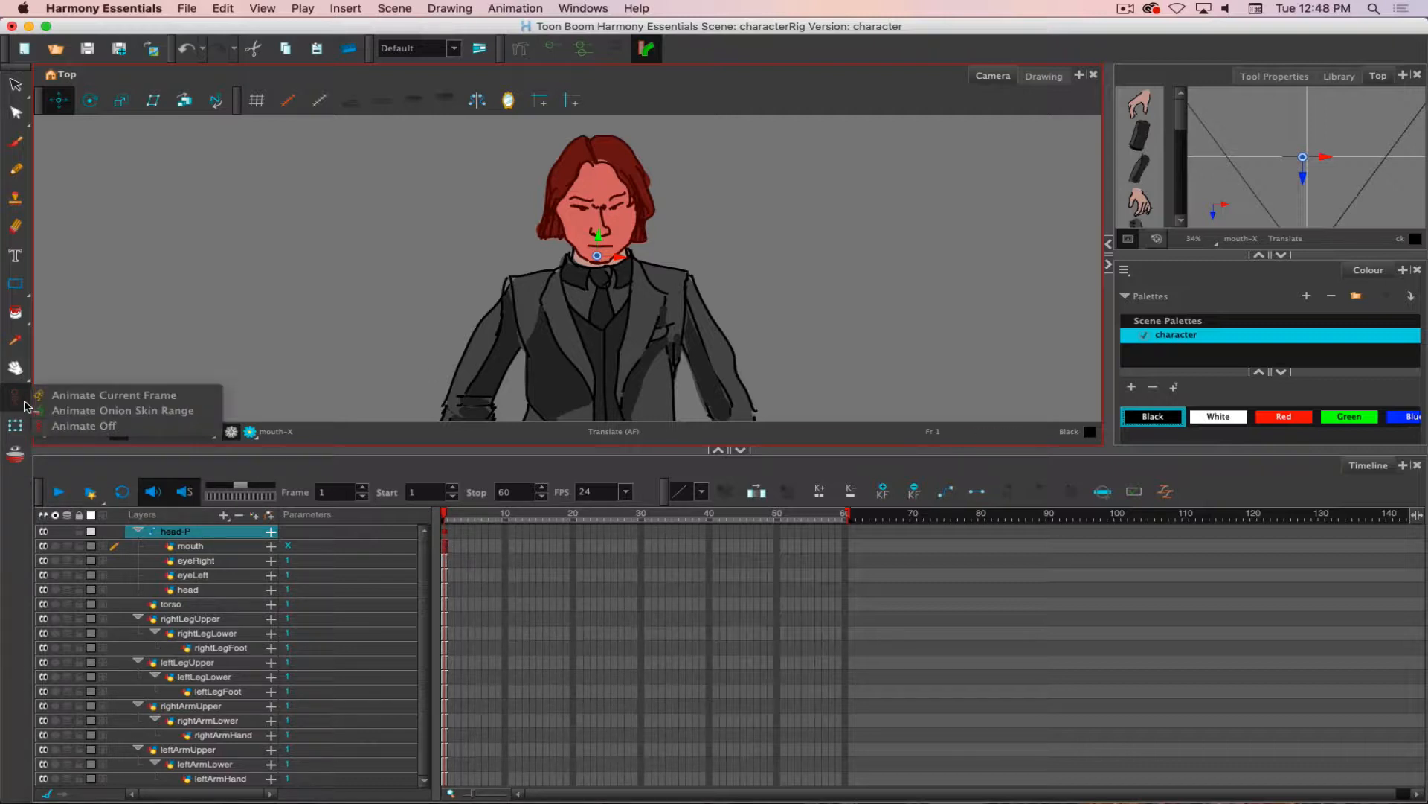
click(90, 395)
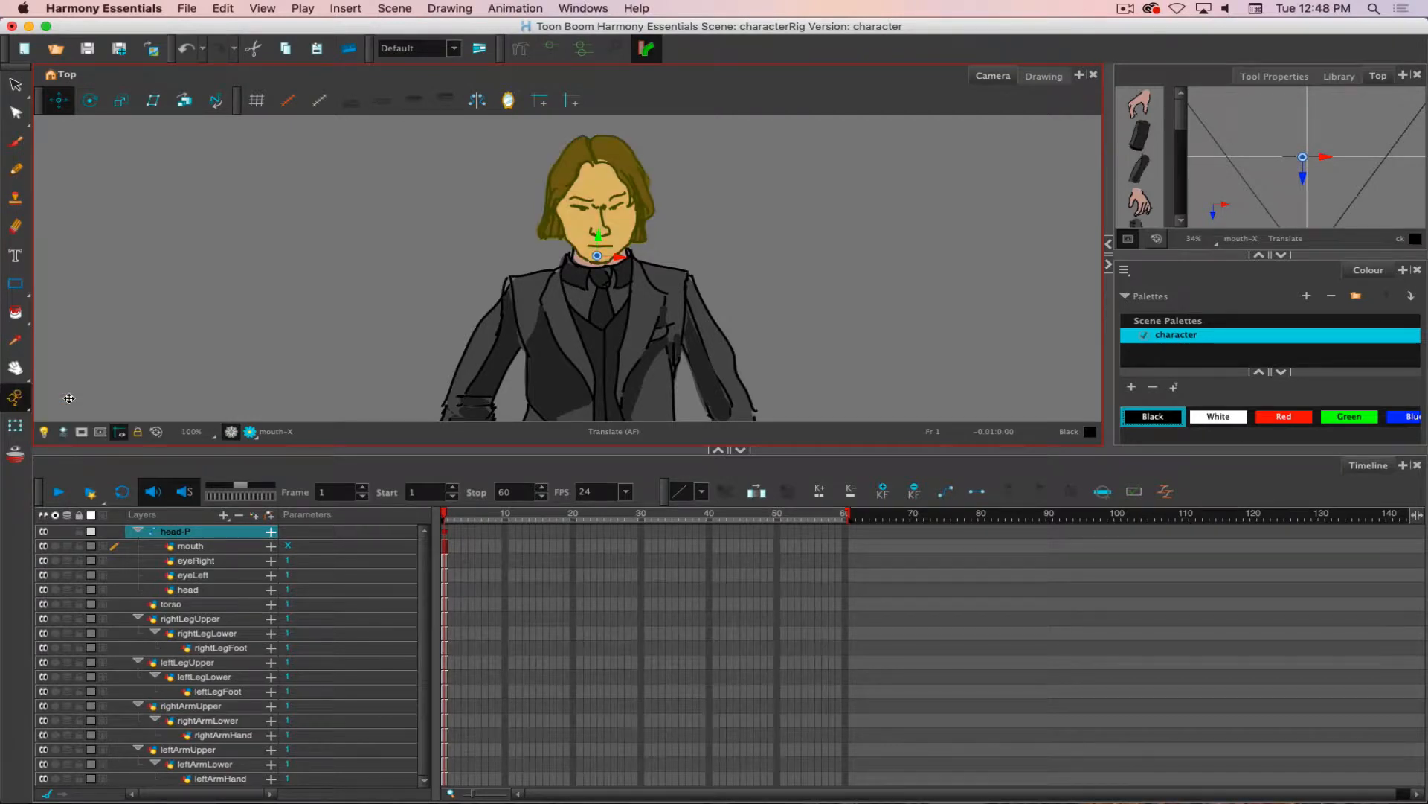
click(11, 399)
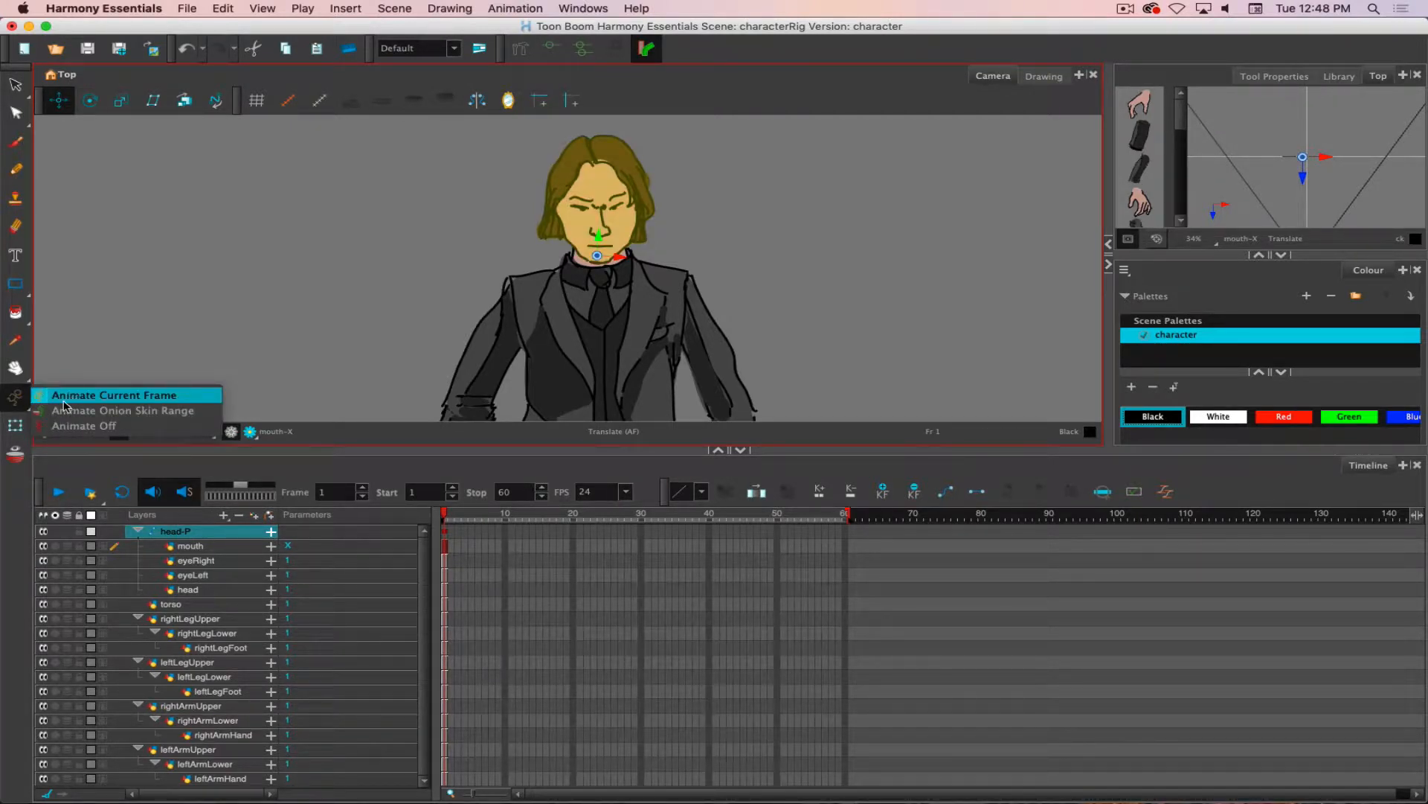
click(170, 404)
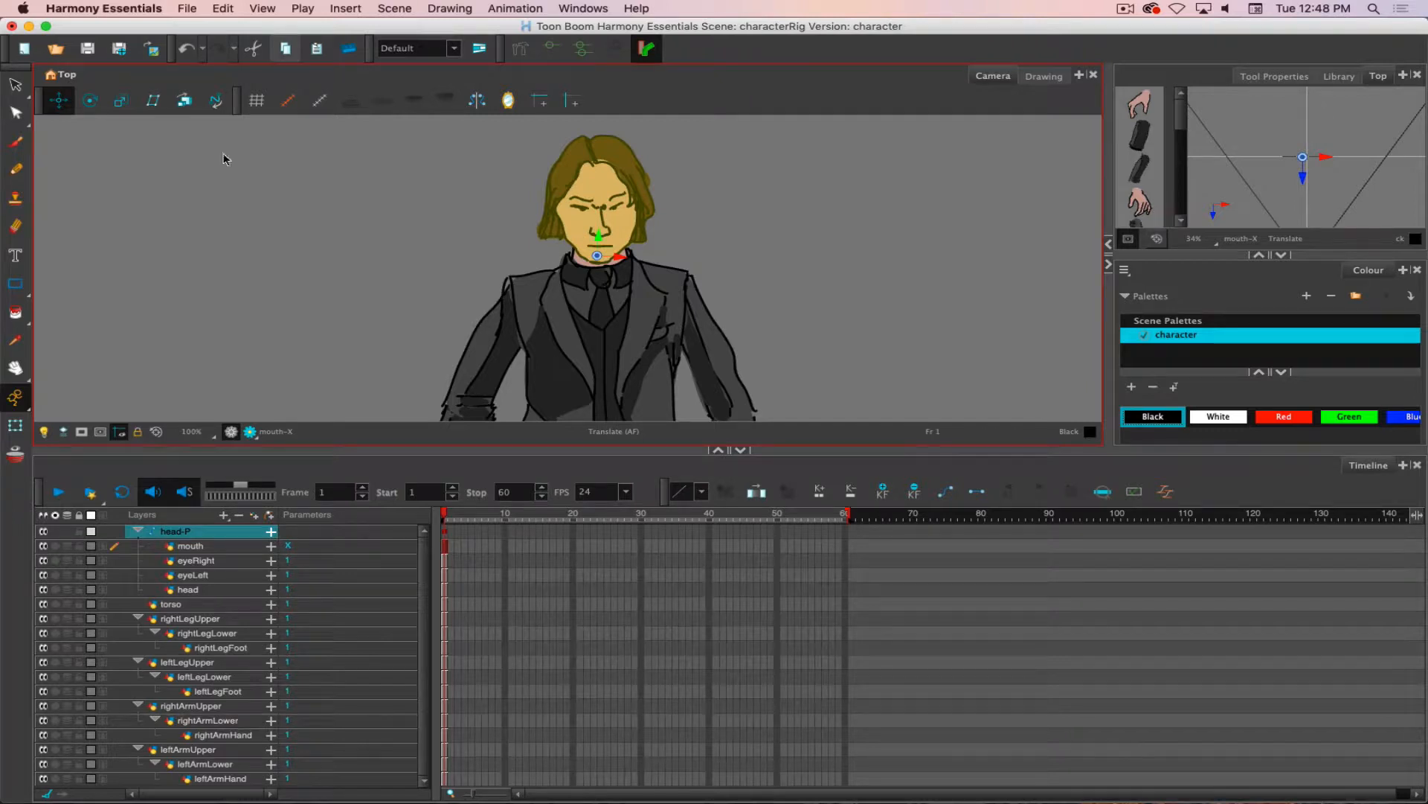
right_click(677, 101)
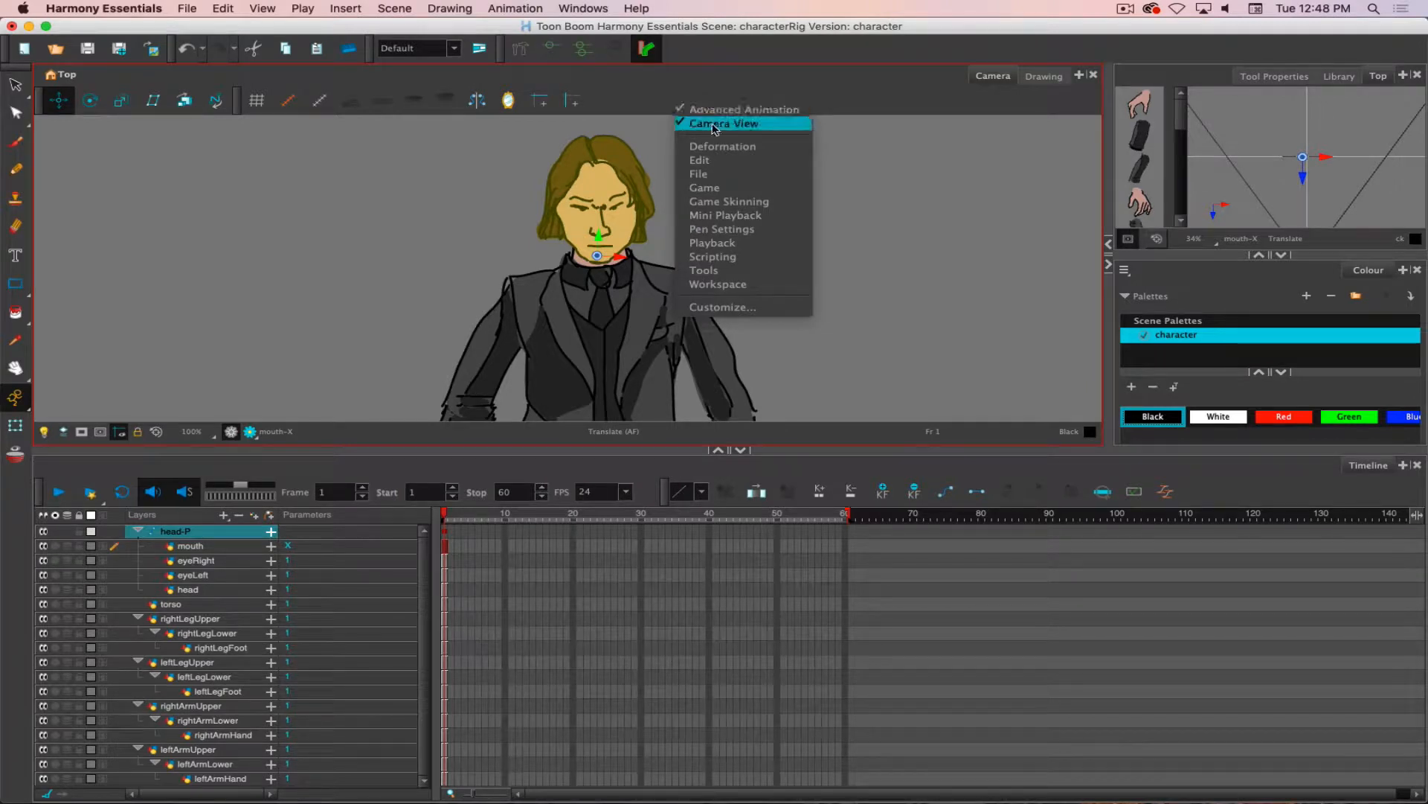
click(677, 83)
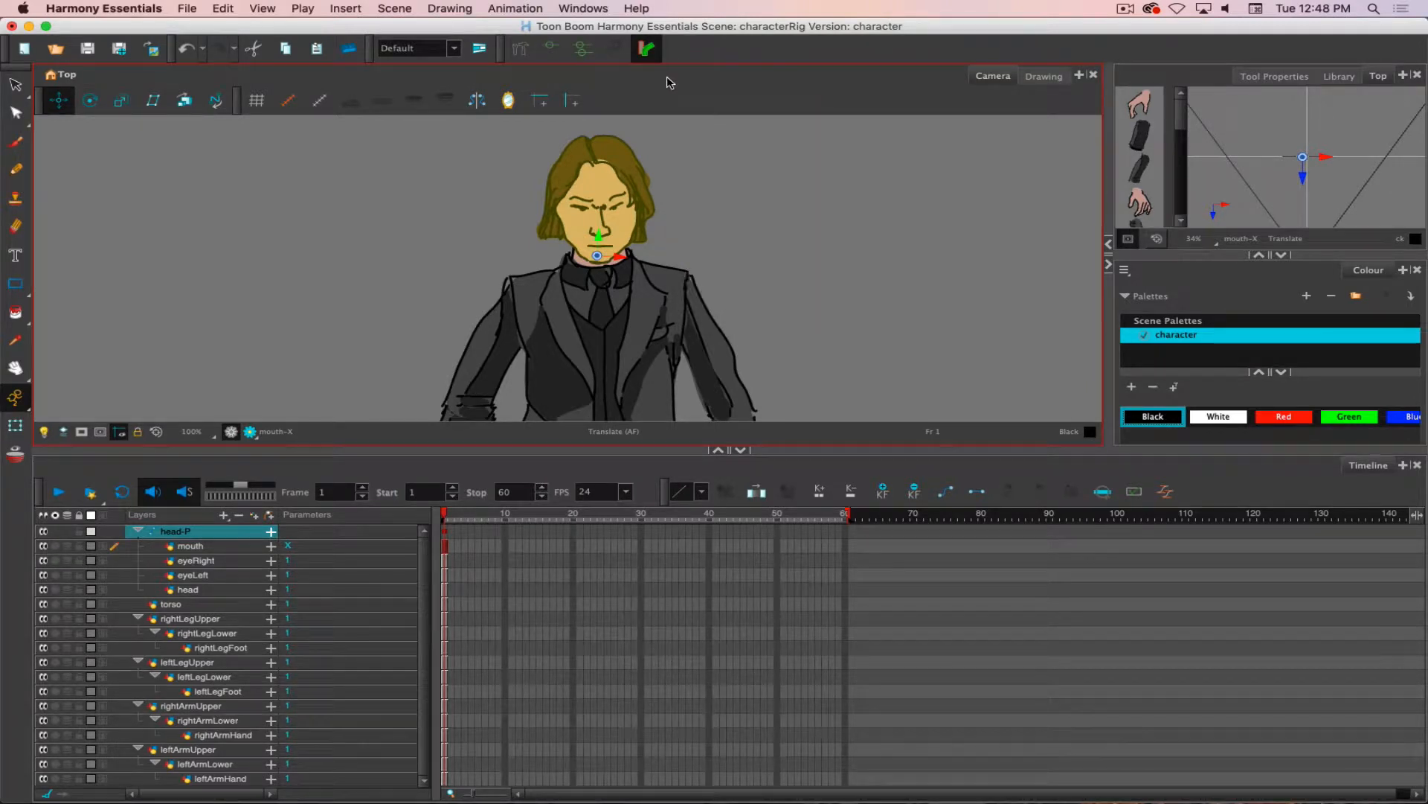
Activate the Rotate tool and deselect the head-P peg.
click(90, 100)
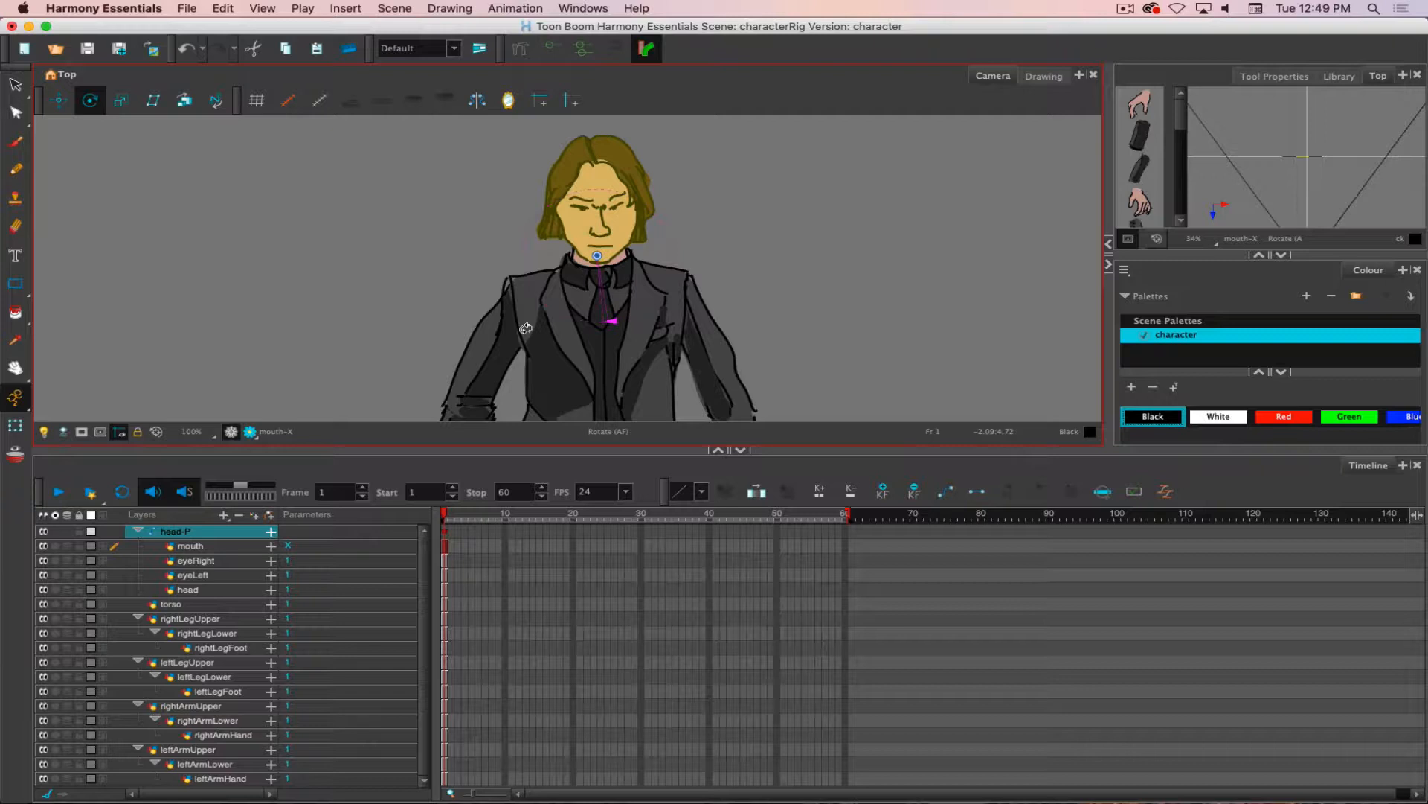
scroll(526, 328, down, 5)
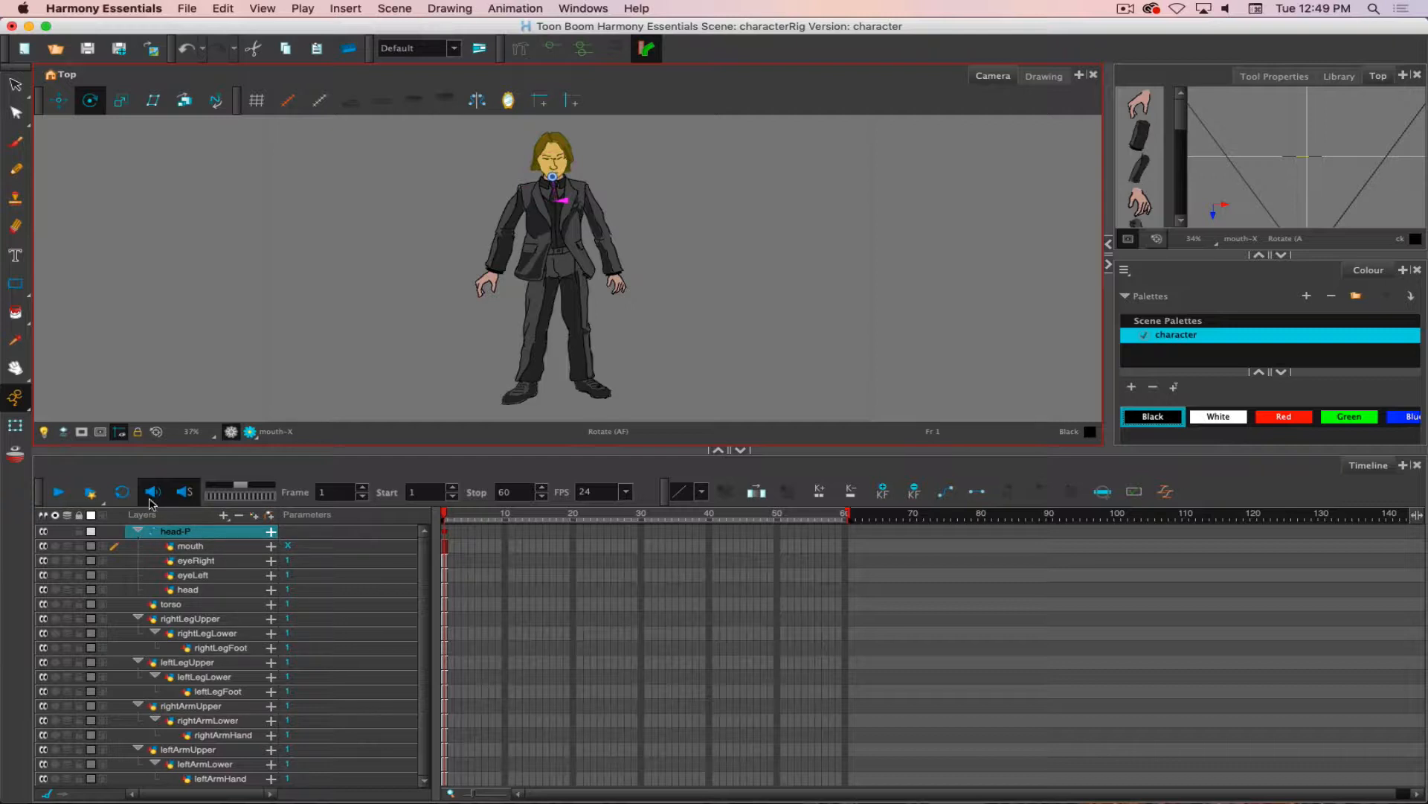
click(110, 477)
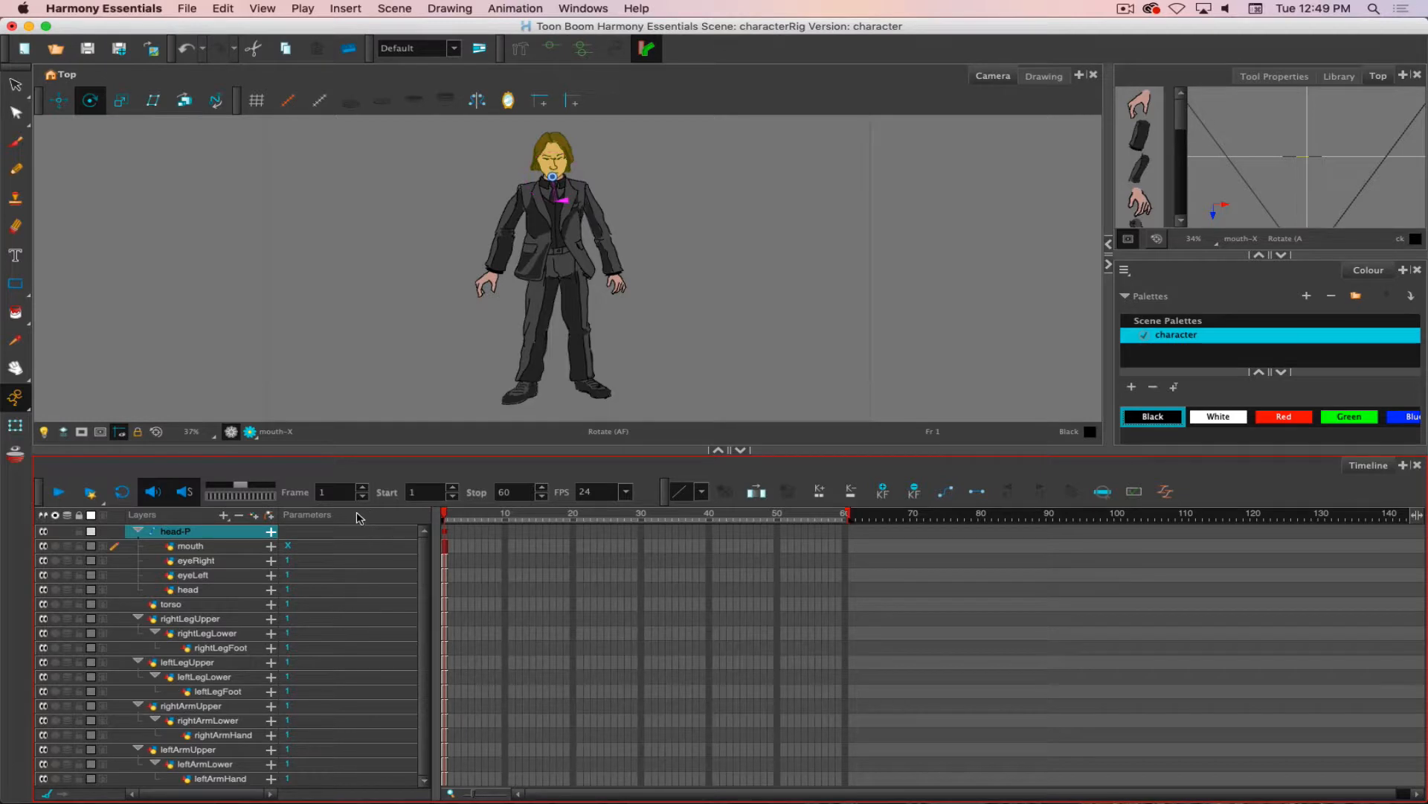
key(Escape)
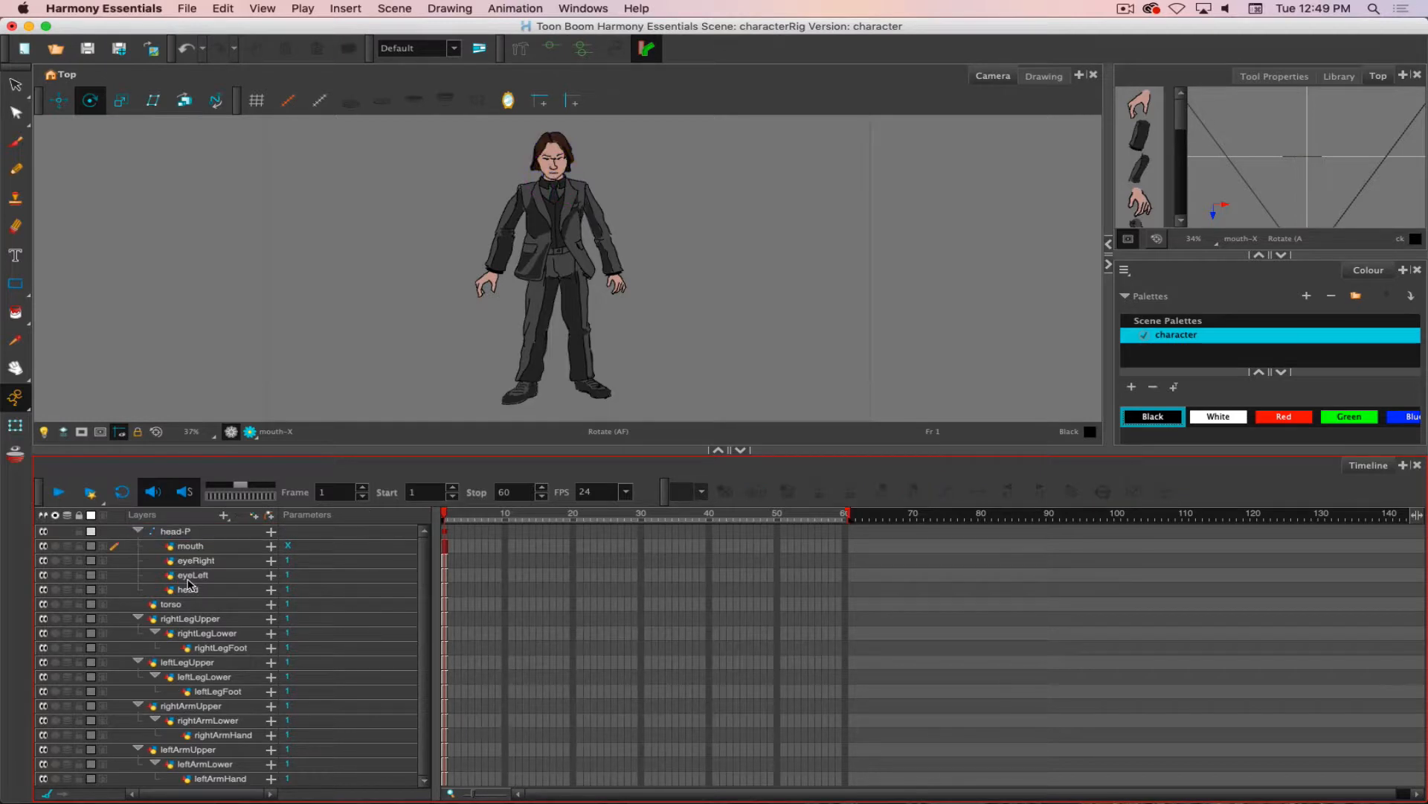
Collapse the head-P, rightLegUpper, leftLegUpper, rightArmUpper and leftArmUpper hierarchies in the layer list.
click(138, 532)
click(137, 560)
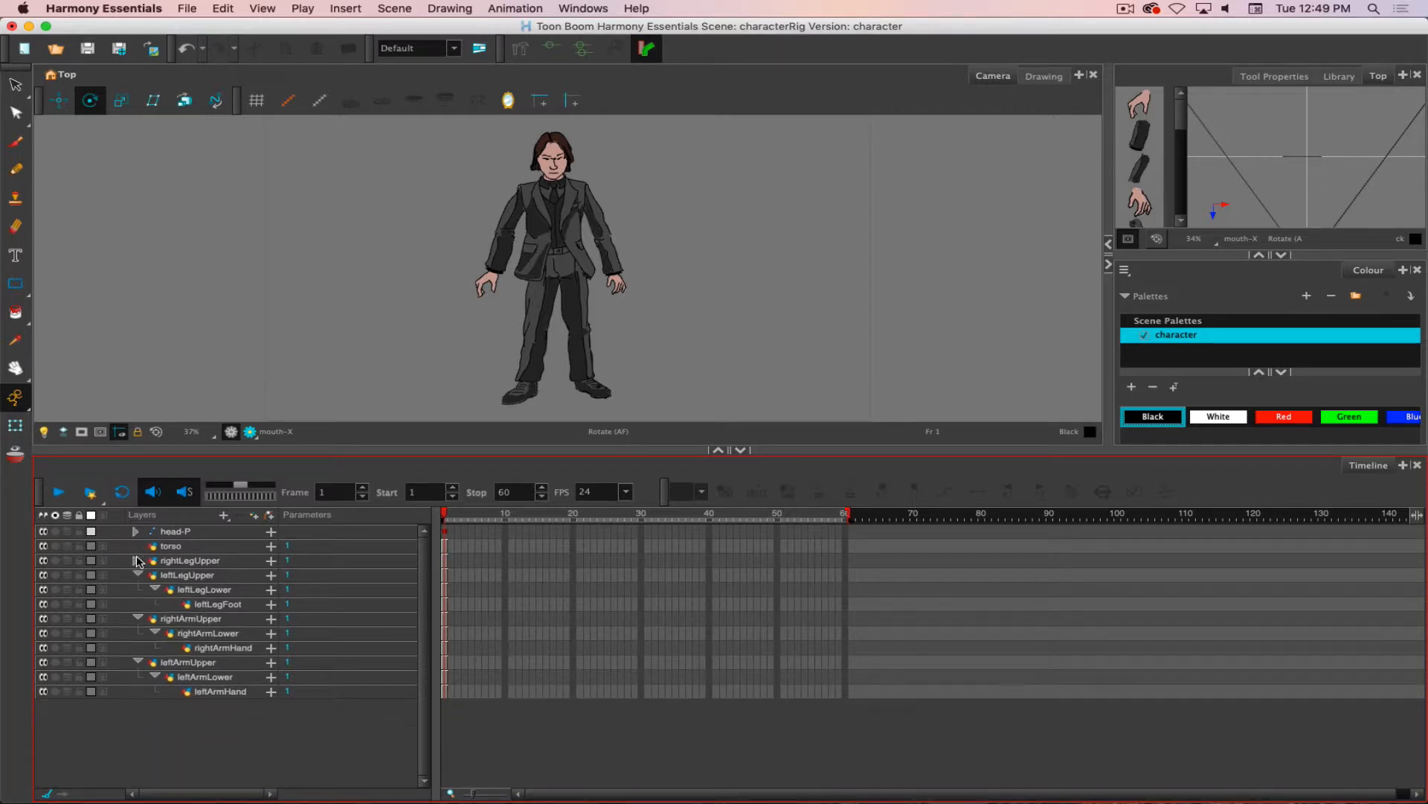
click(138, 575)
click(138, 590)
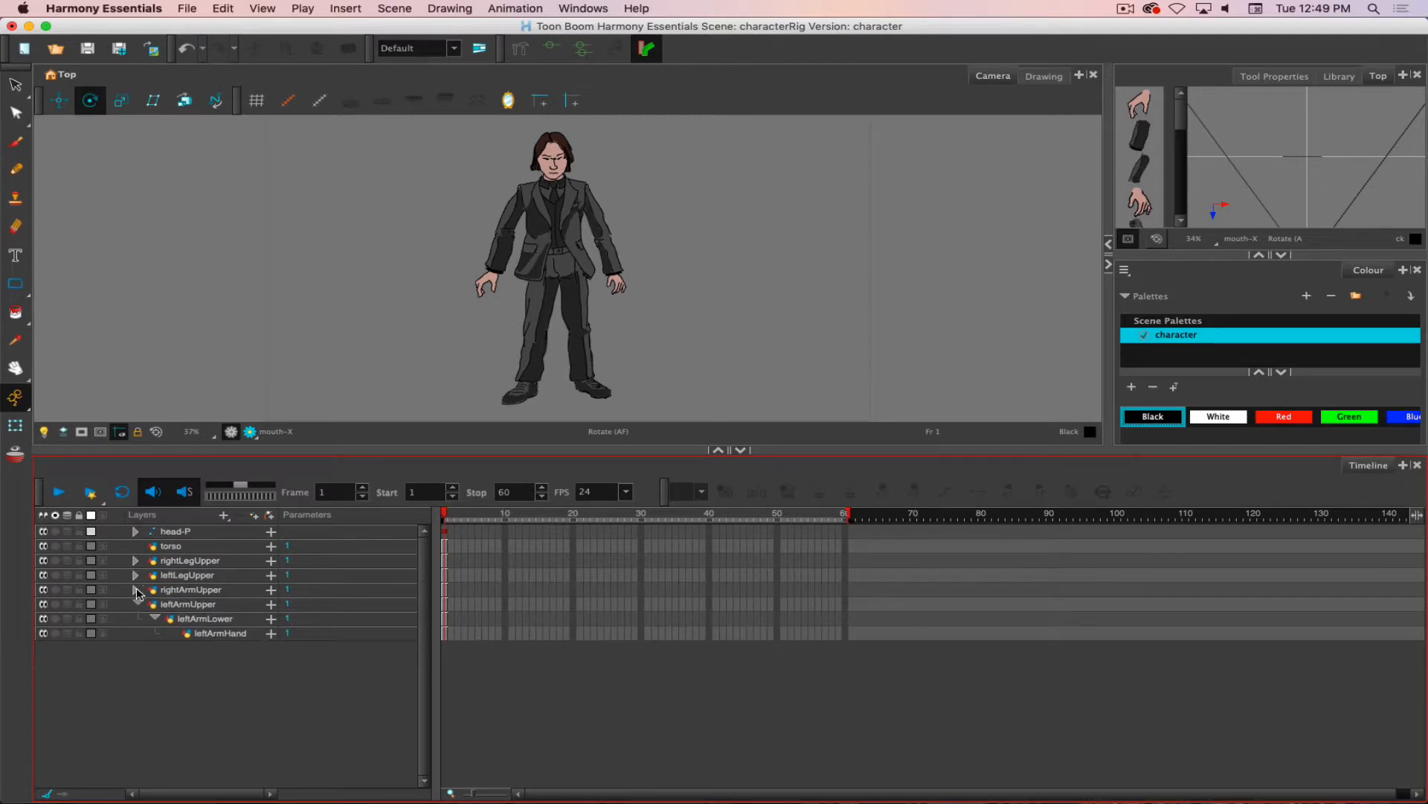
click(136, 604)
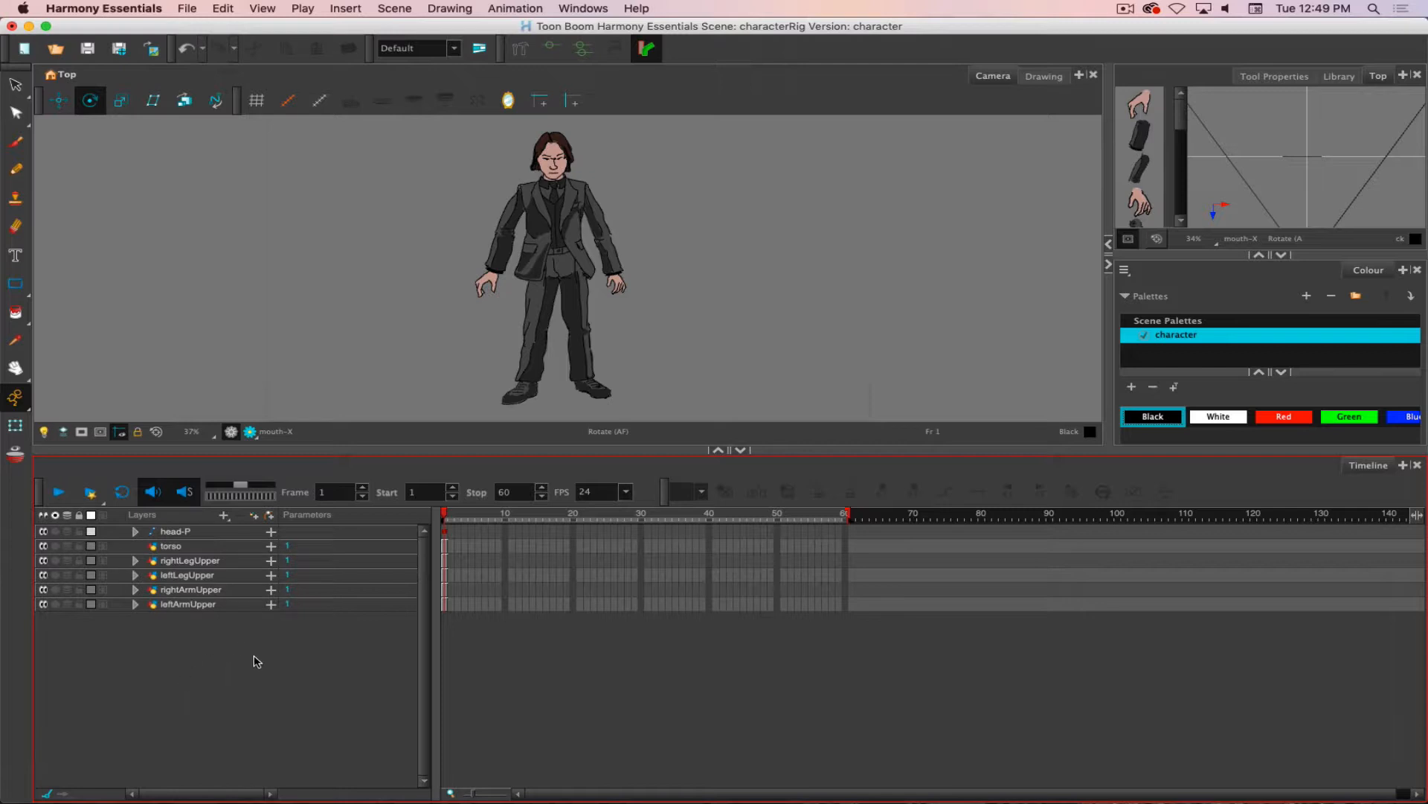
Add a new peg layer to the timeline and rename it Master-P.
click(269, 515)
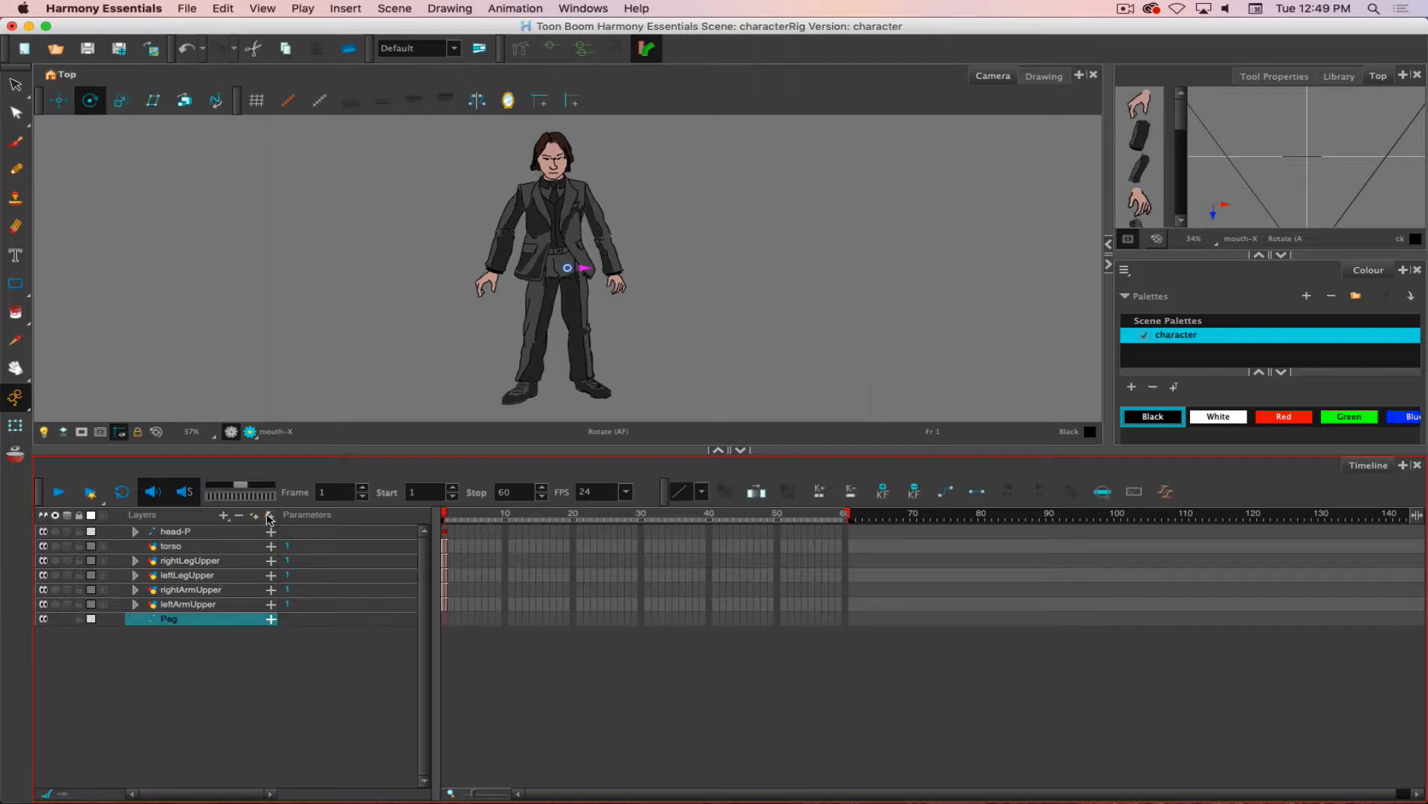
double_click(170, 619)
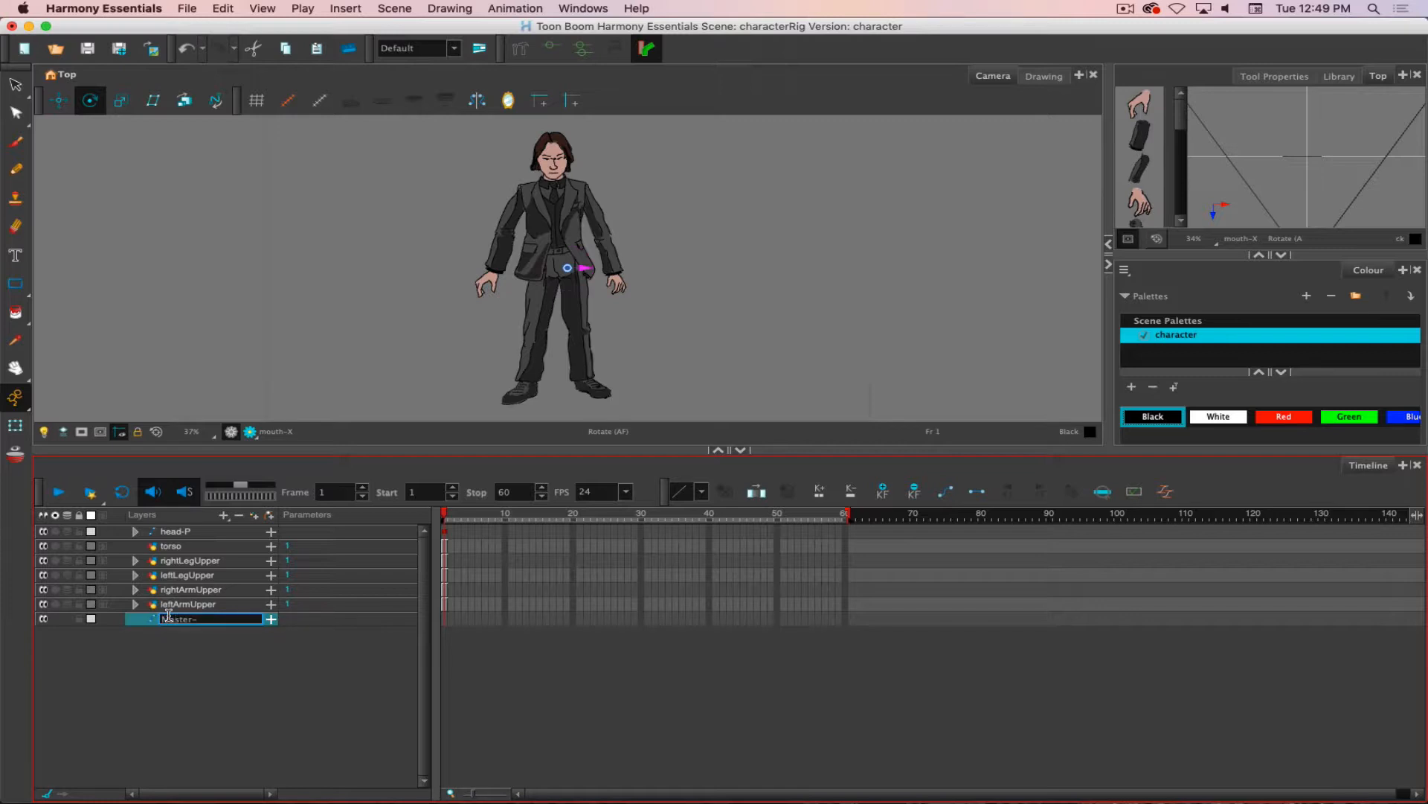
key(Return)
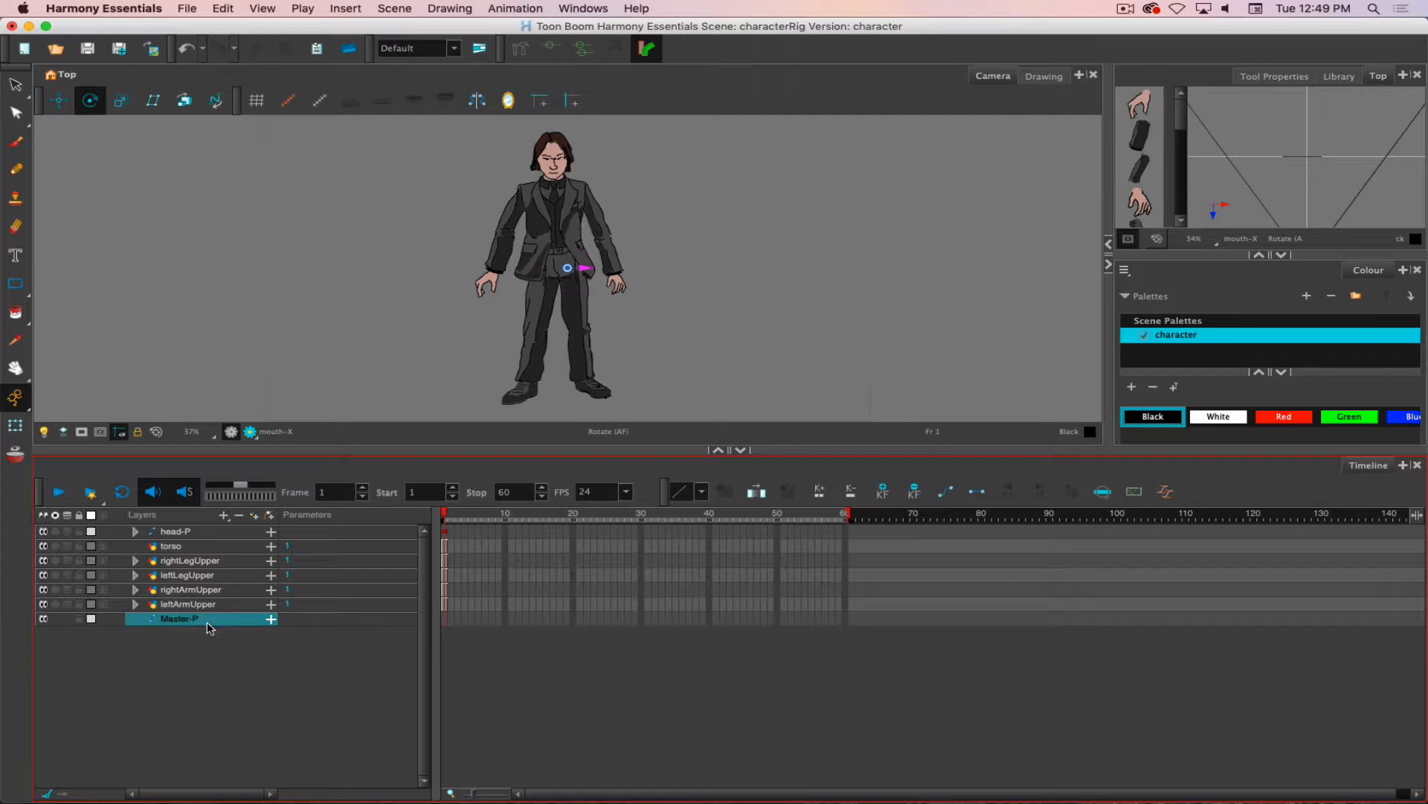
Parent the head-P, torso, leg and arm layers to the Master-P peg and collapse its hierarchy.
click(195, 604)
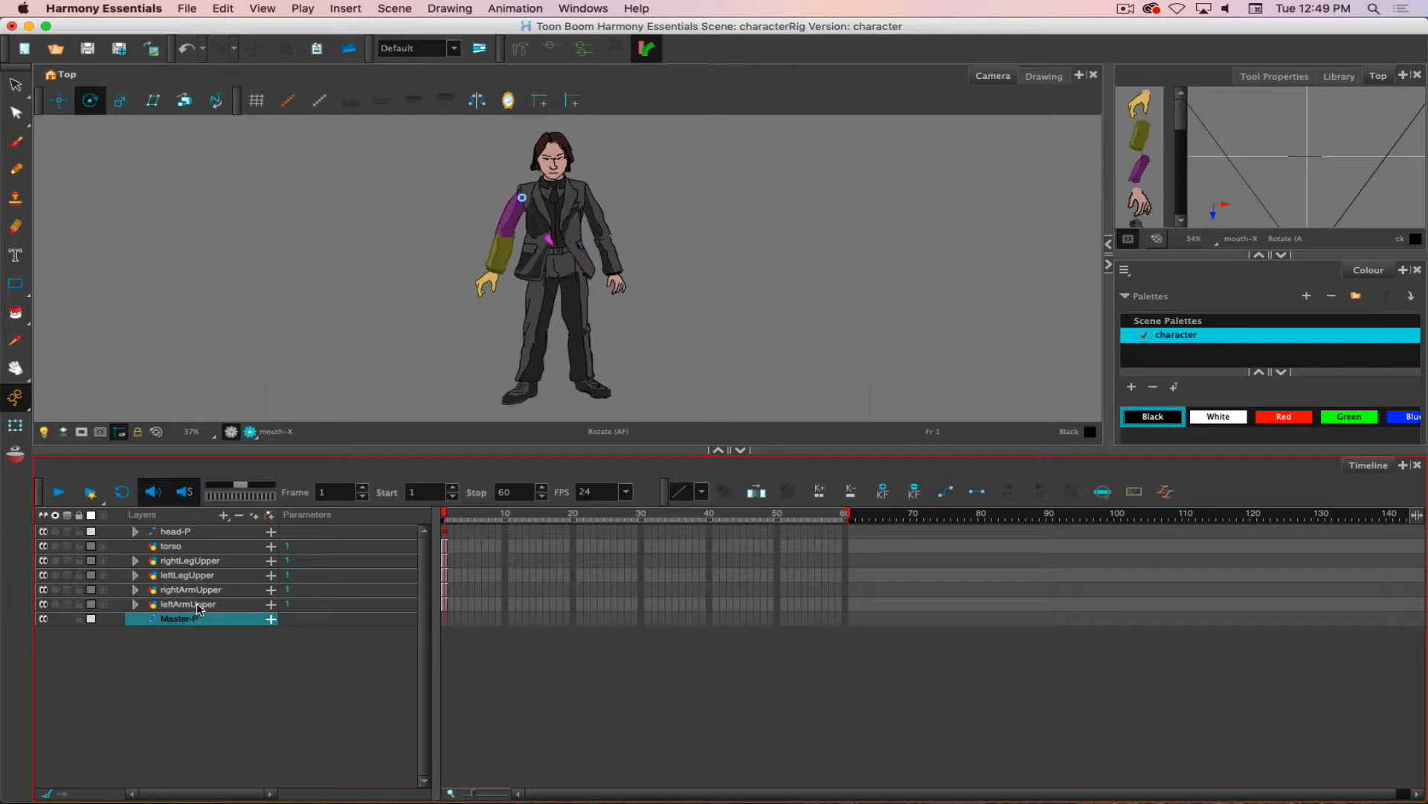
shift+click(186, 534)
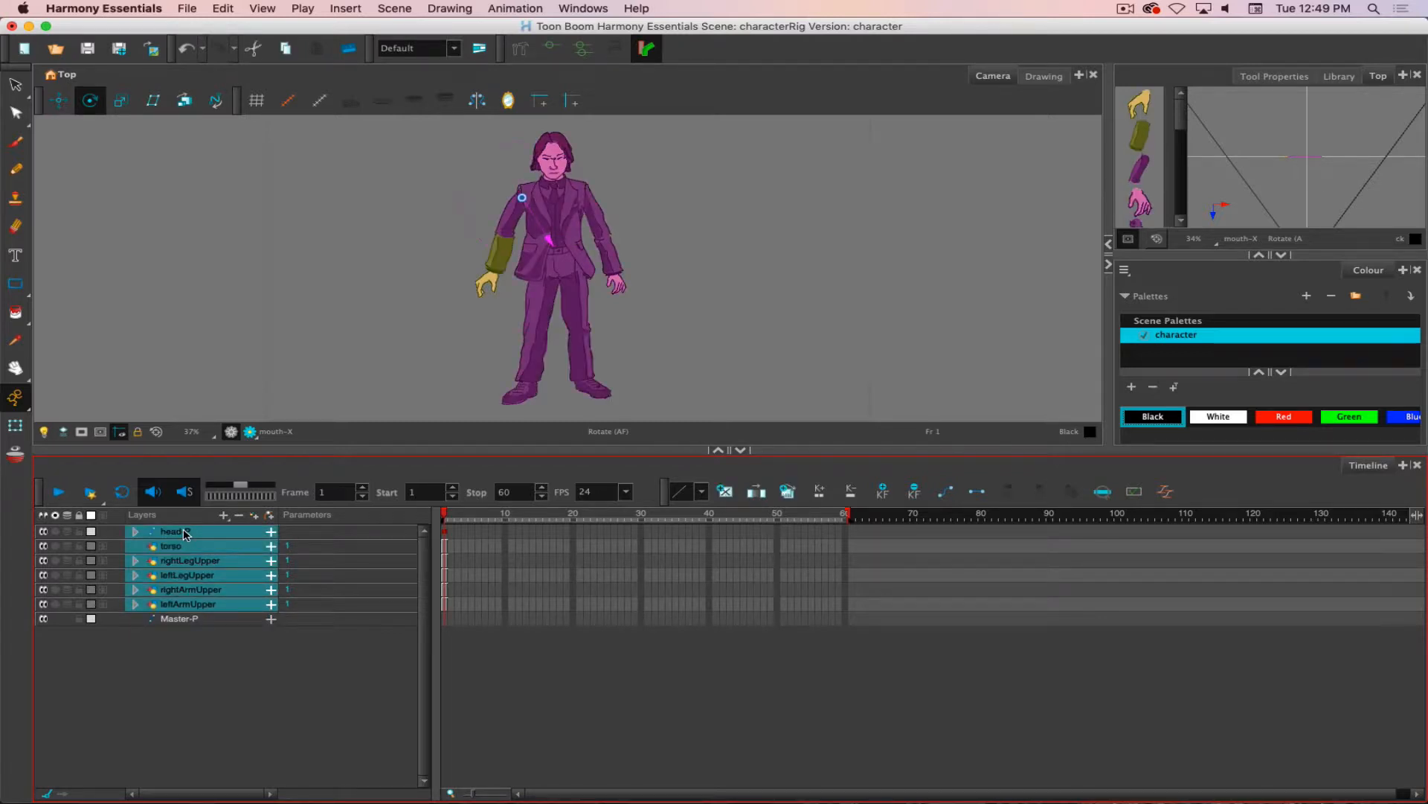
drag(185, 534, 192, 625)
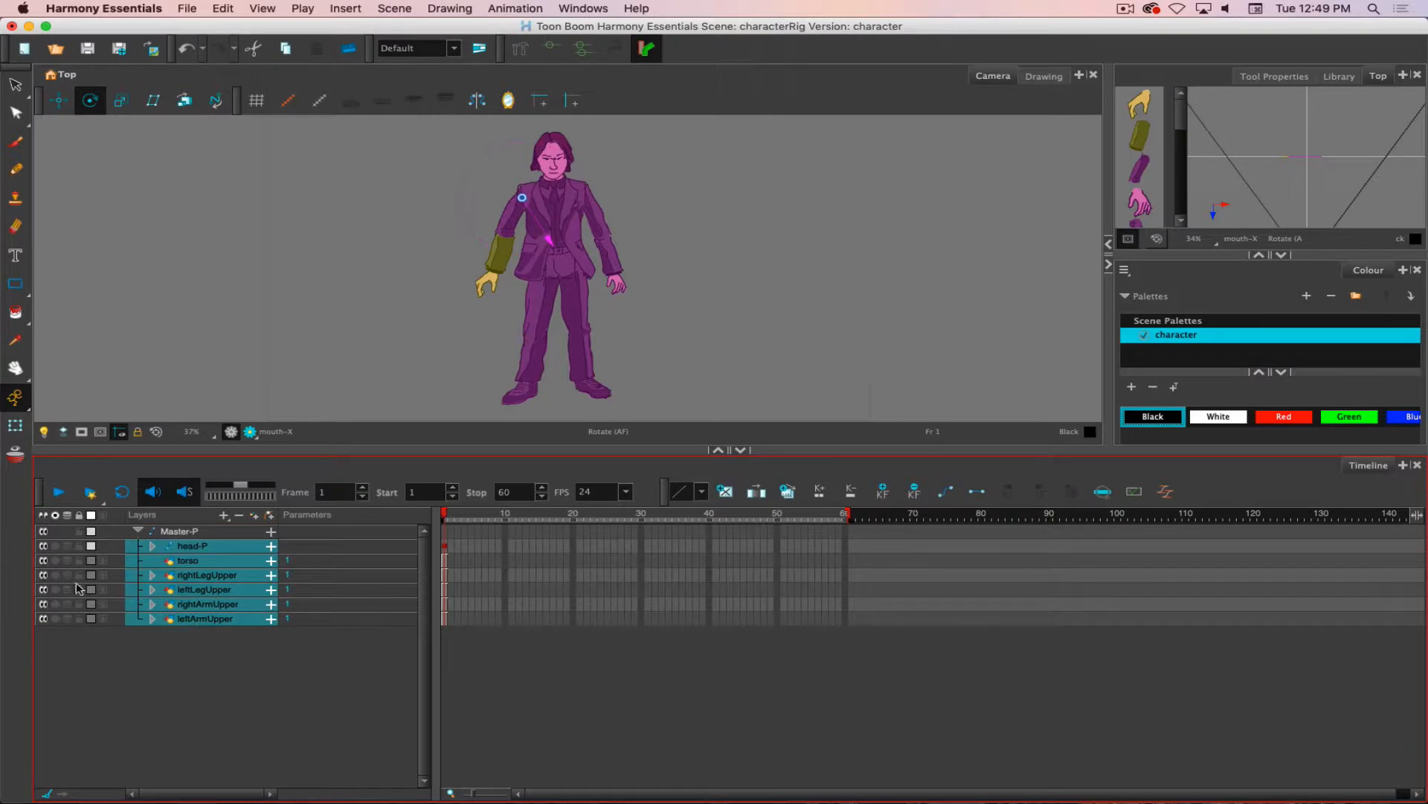
click(135, 531)
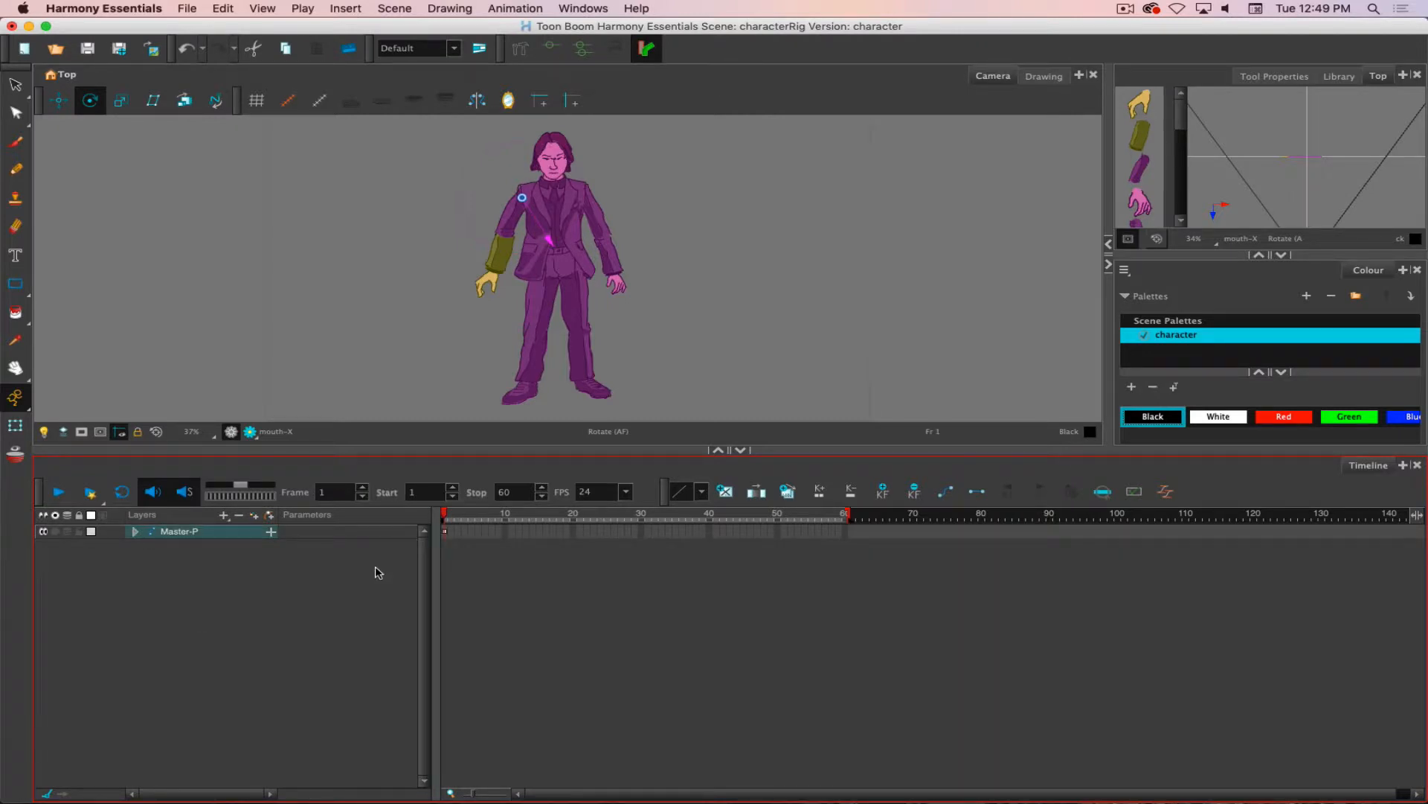
Select Master-P at frame 1 and move its pivot point down to between the character's feet.
click(447, 533)
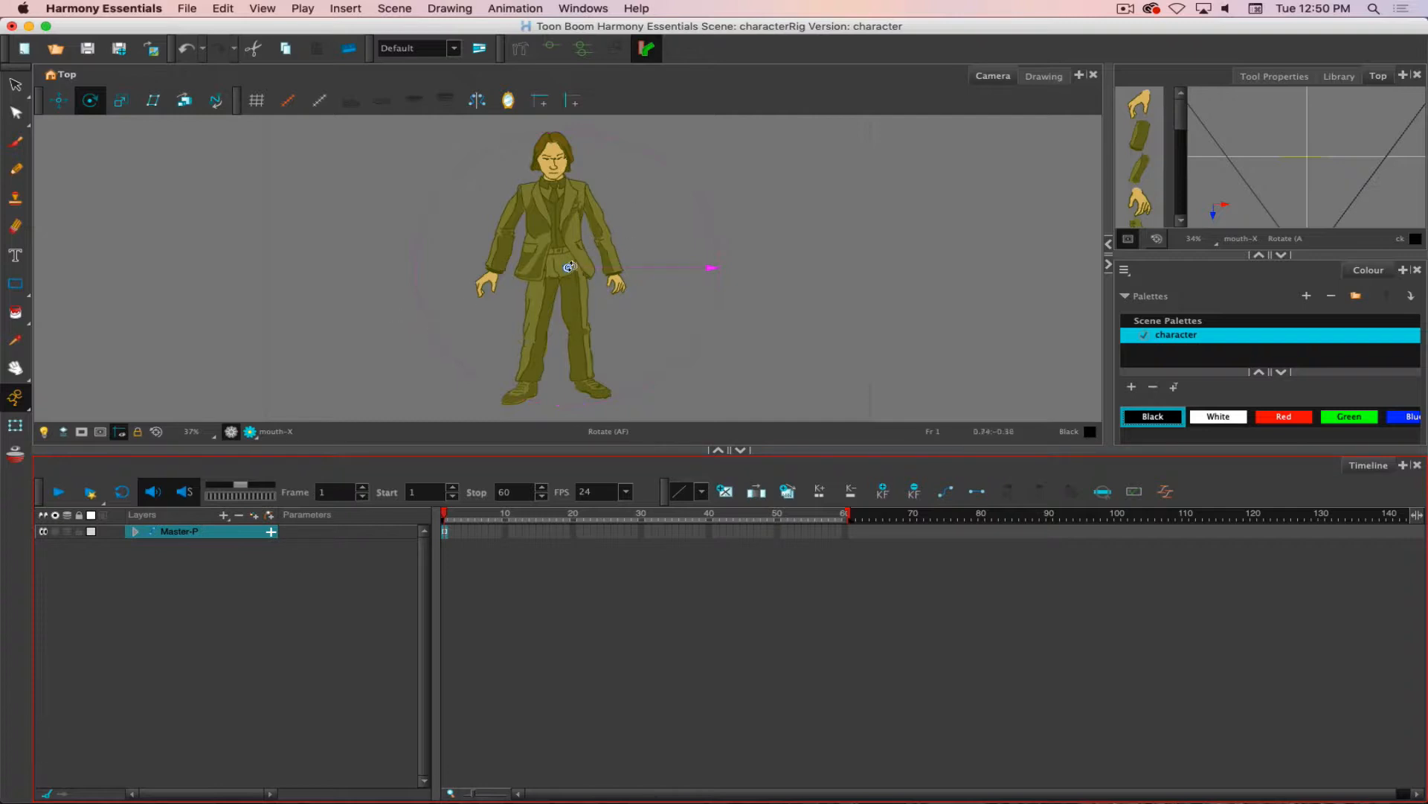
mouse_move(567, 267)
mouse_down()
mouse_move(545, 372)
mouse_move(557, 389)
mouse_up()
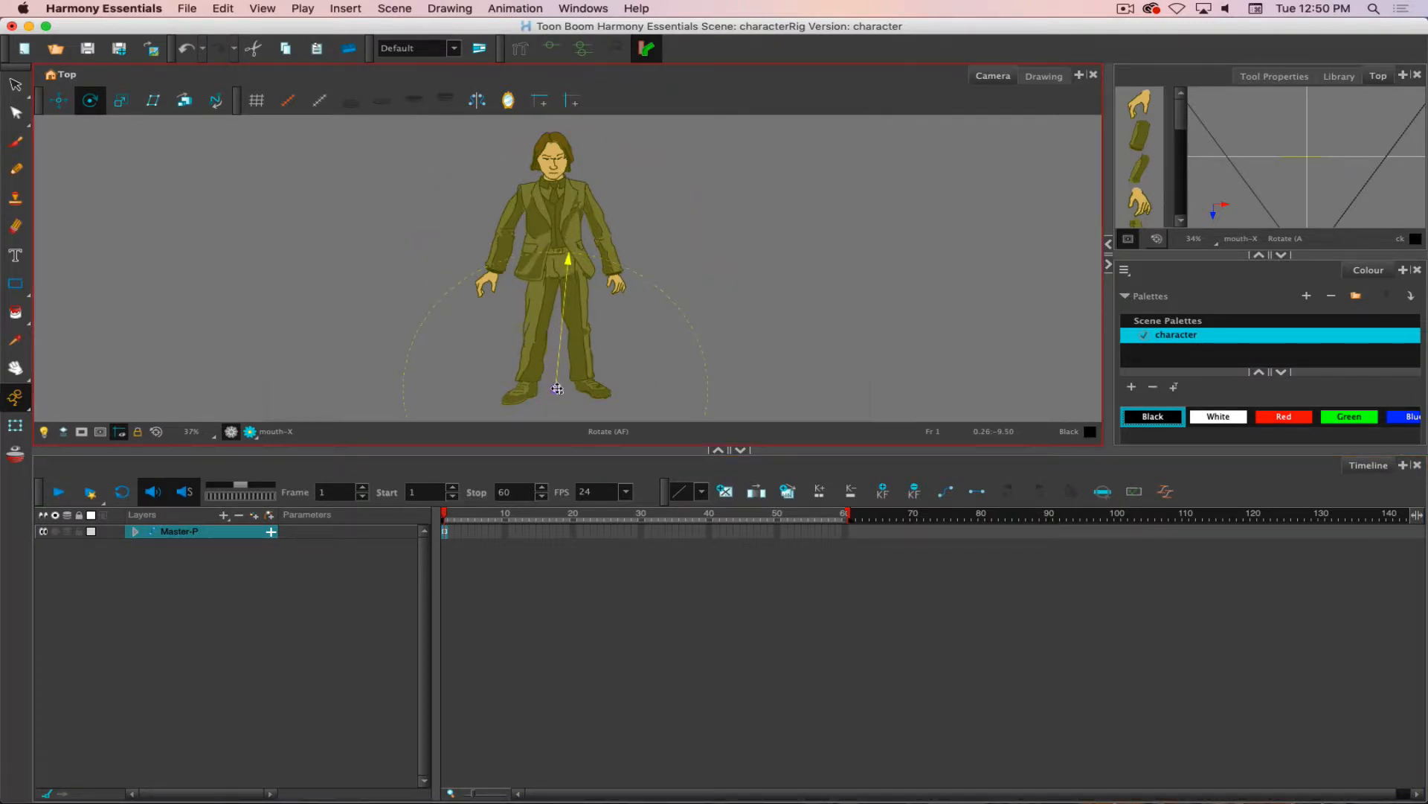
drag(558, 389, 557, 388)
Try rotating the whole character about the foot pivot and about a pivot at the hips, undoing each rotation.
mouse_move(665, 250)
mouse_down()
mouse_move(764, 279)
mouse_move(567, 214)
mouse_move(730, 255)
mouse_move(682, 235)
mouse_up()
key(ctrl+z)
drag(555, 390, 560, 285)
drag(708, 255, 673, 224)
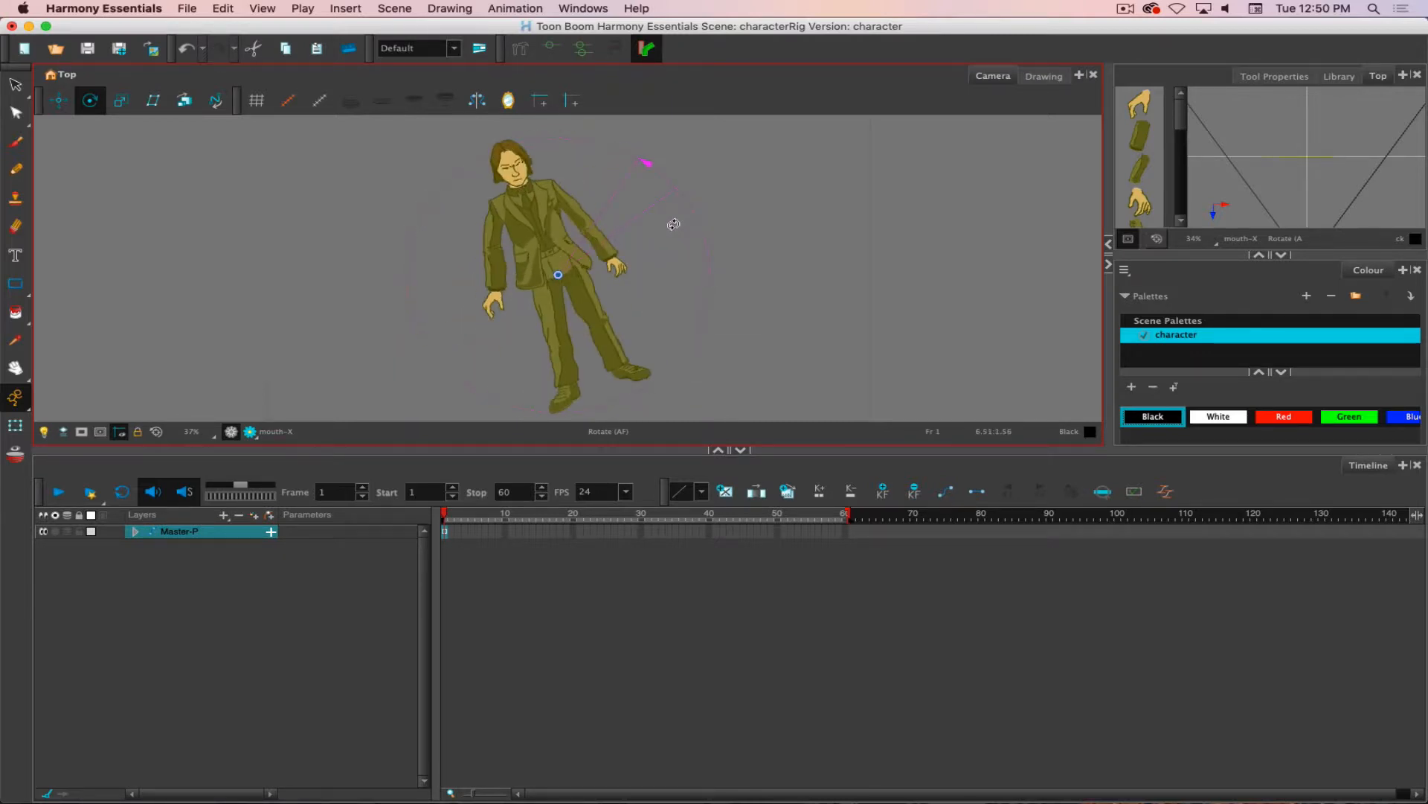
key(super+z)
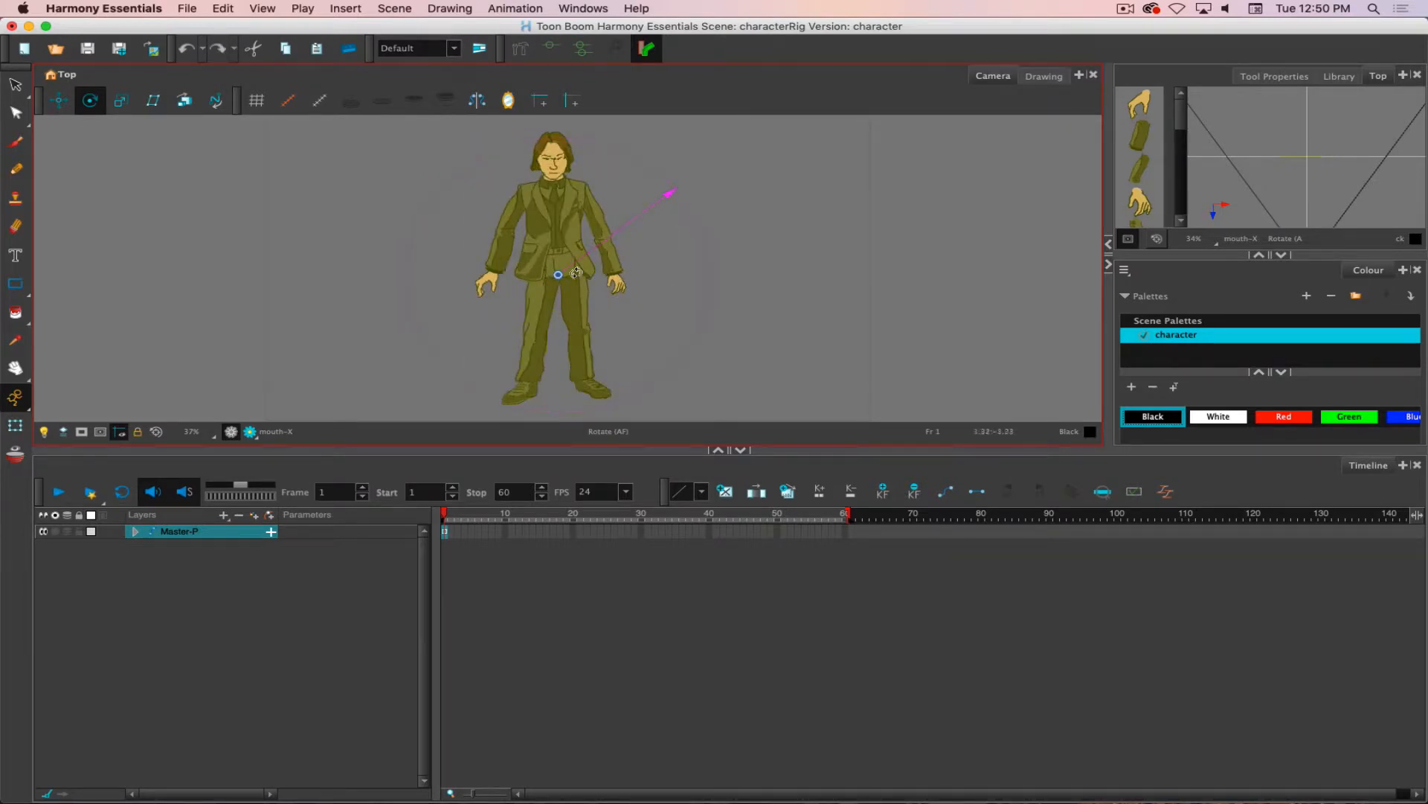
Move the Master-P pivot from the hips back down between the feet and reselect the peg at frame 1.
drag(554, 277, 559, 395)
click(446, 531)
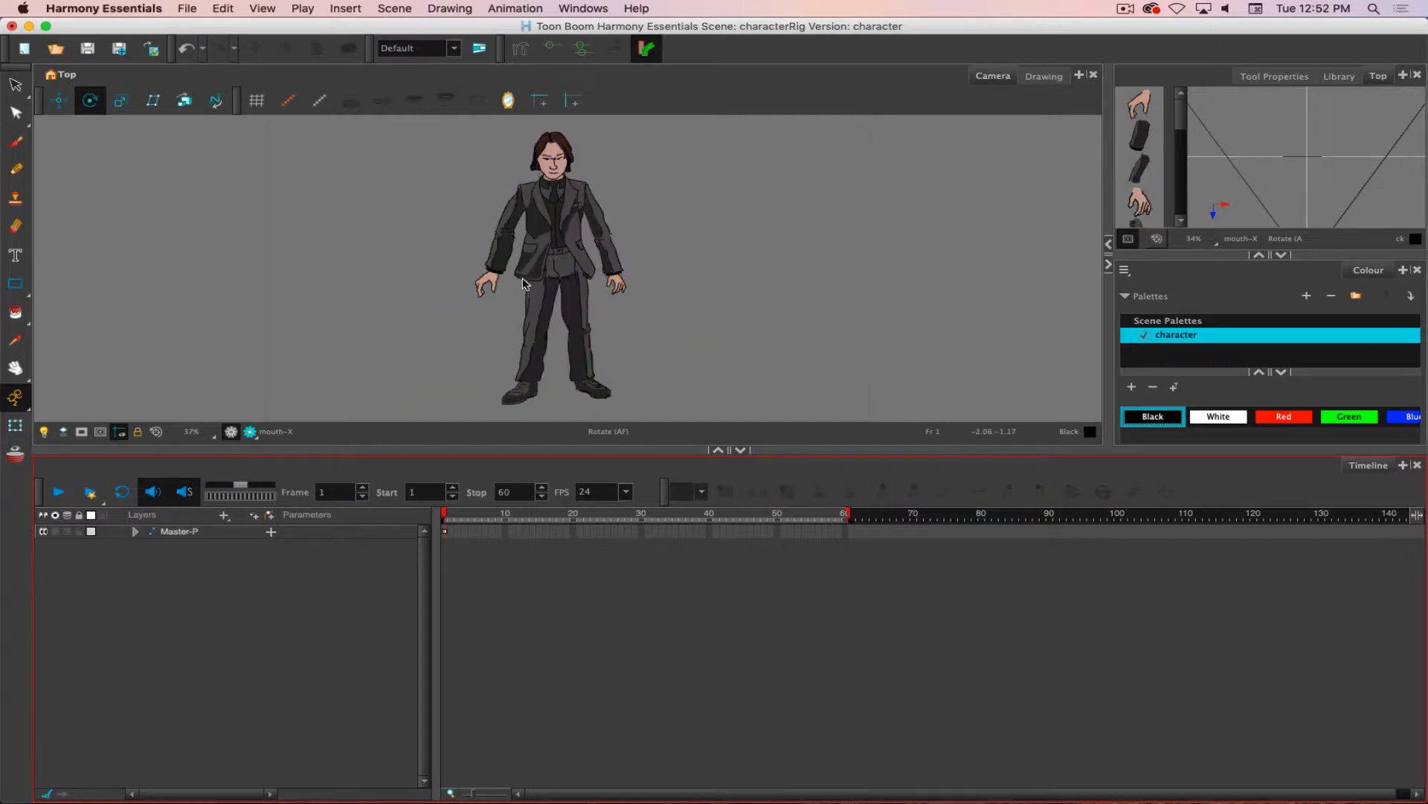
click(446, 532)
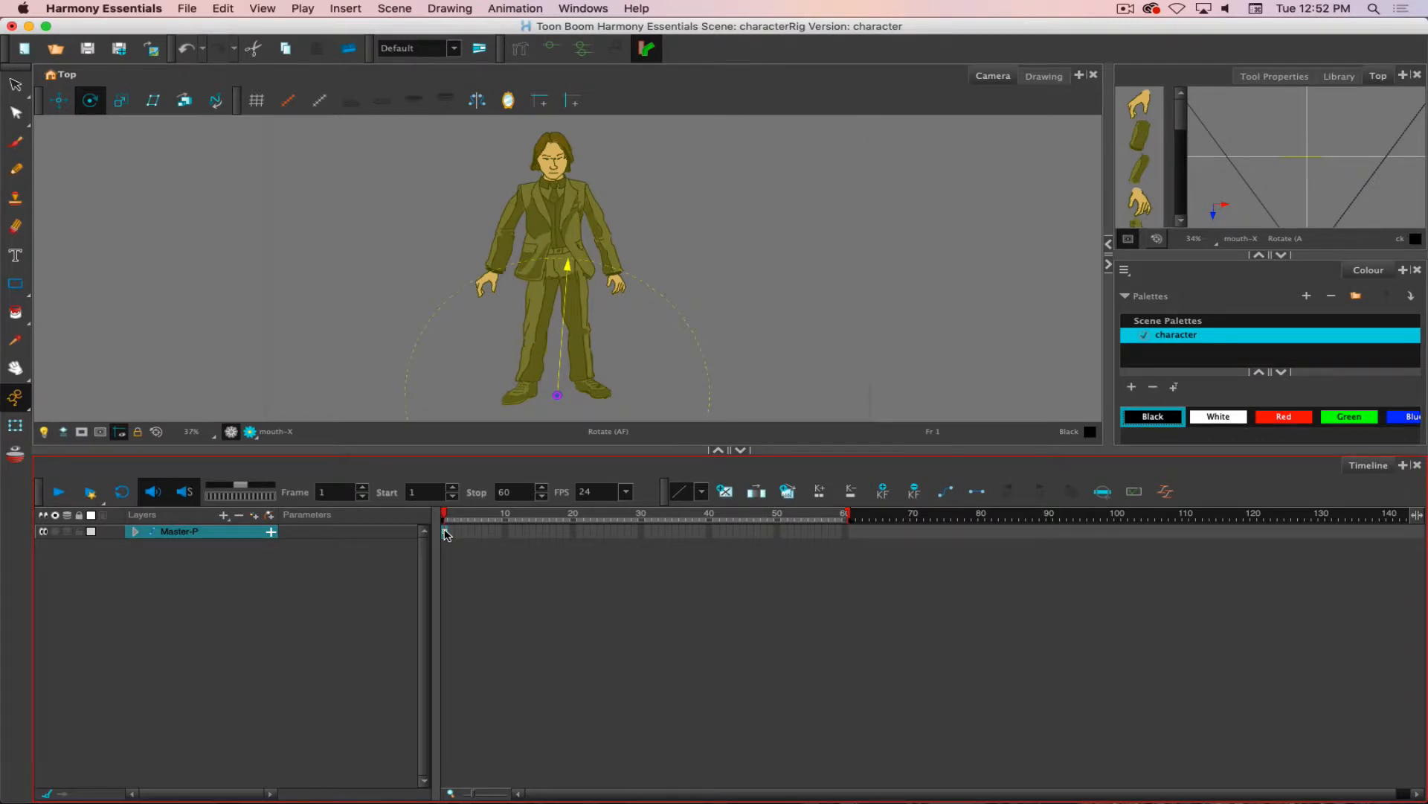
Expand Master-P and rightLegUpper to examine the frame 1 cells of all the child layers, and collapse the hierarchy again.
click(135, 532)
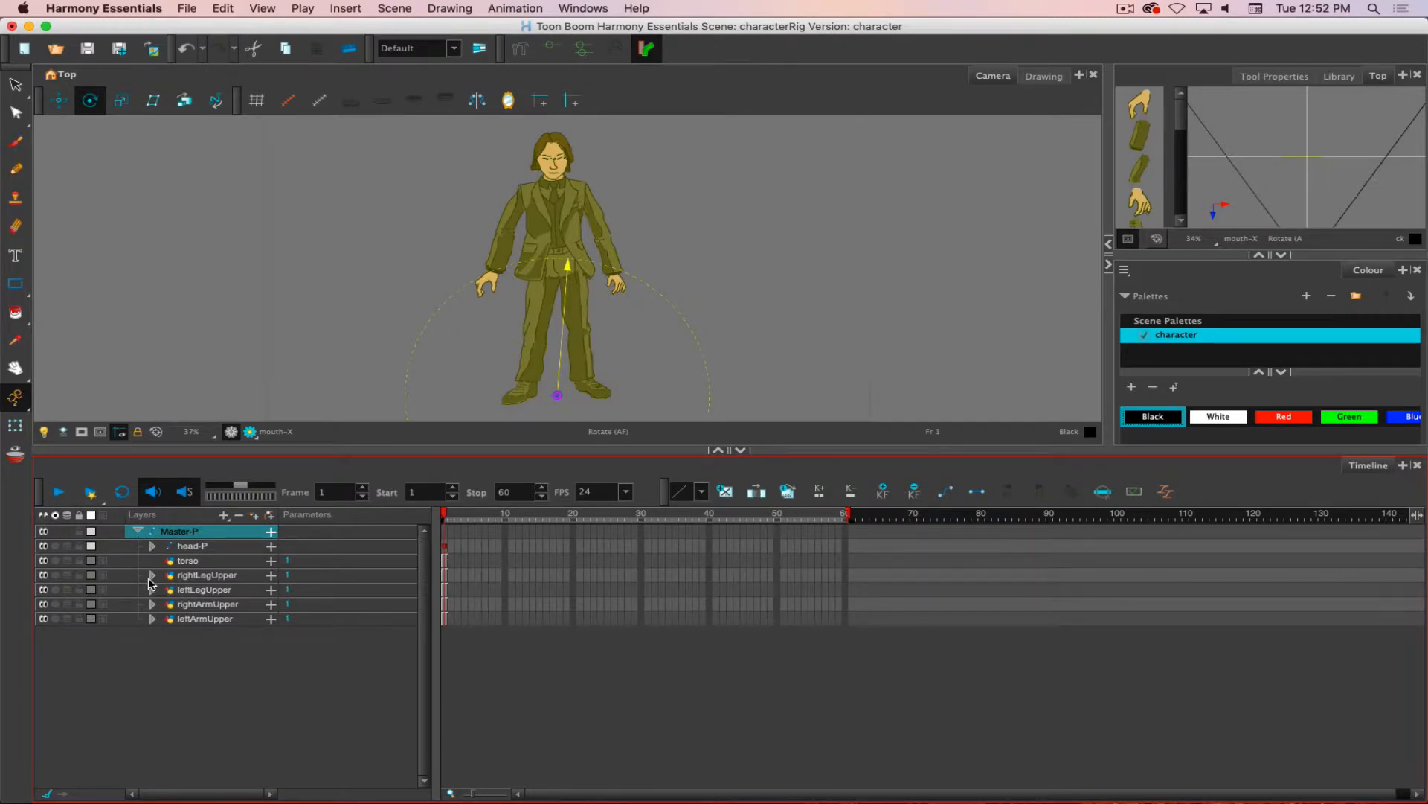
click(152, 575)
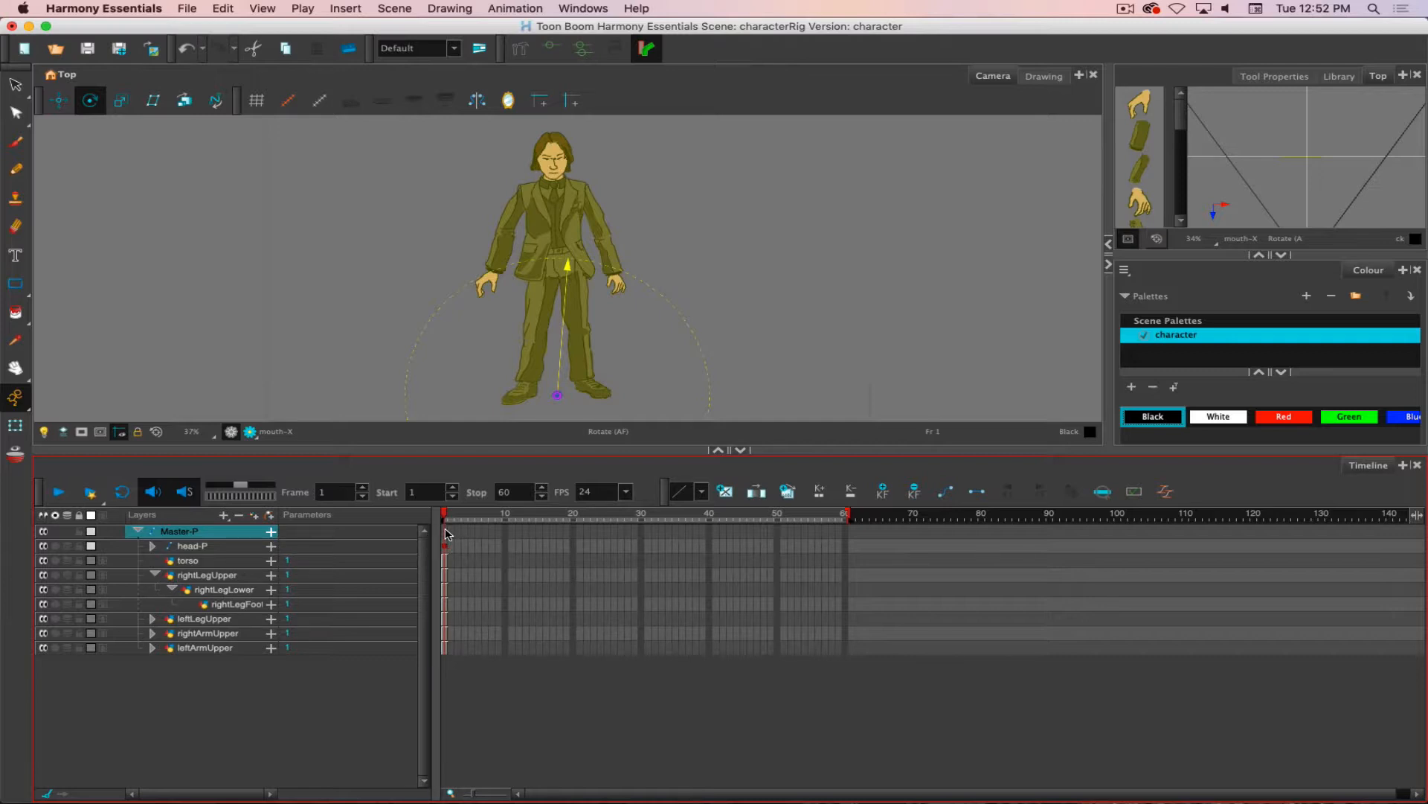
drag(446, 533, 445, 653)
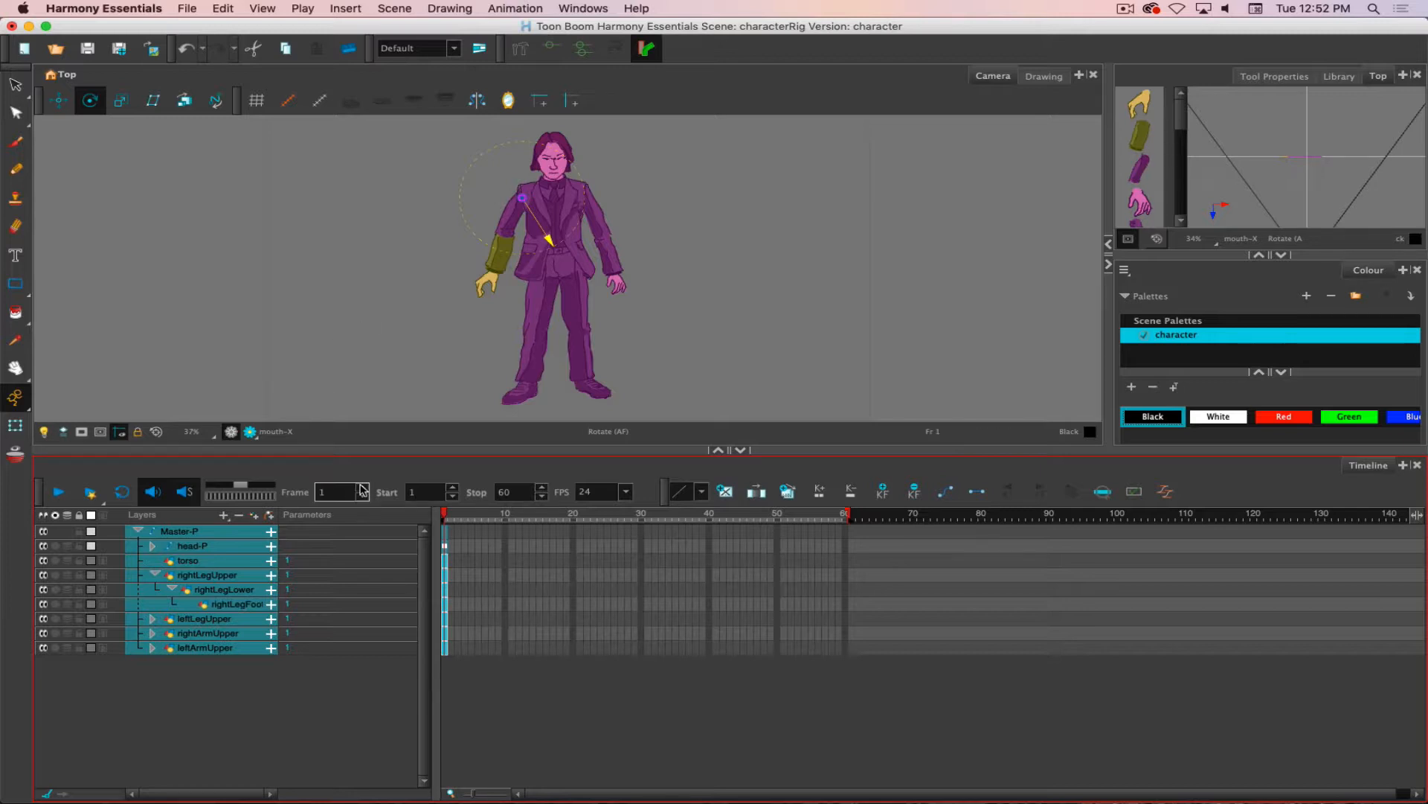
click(137, 531)
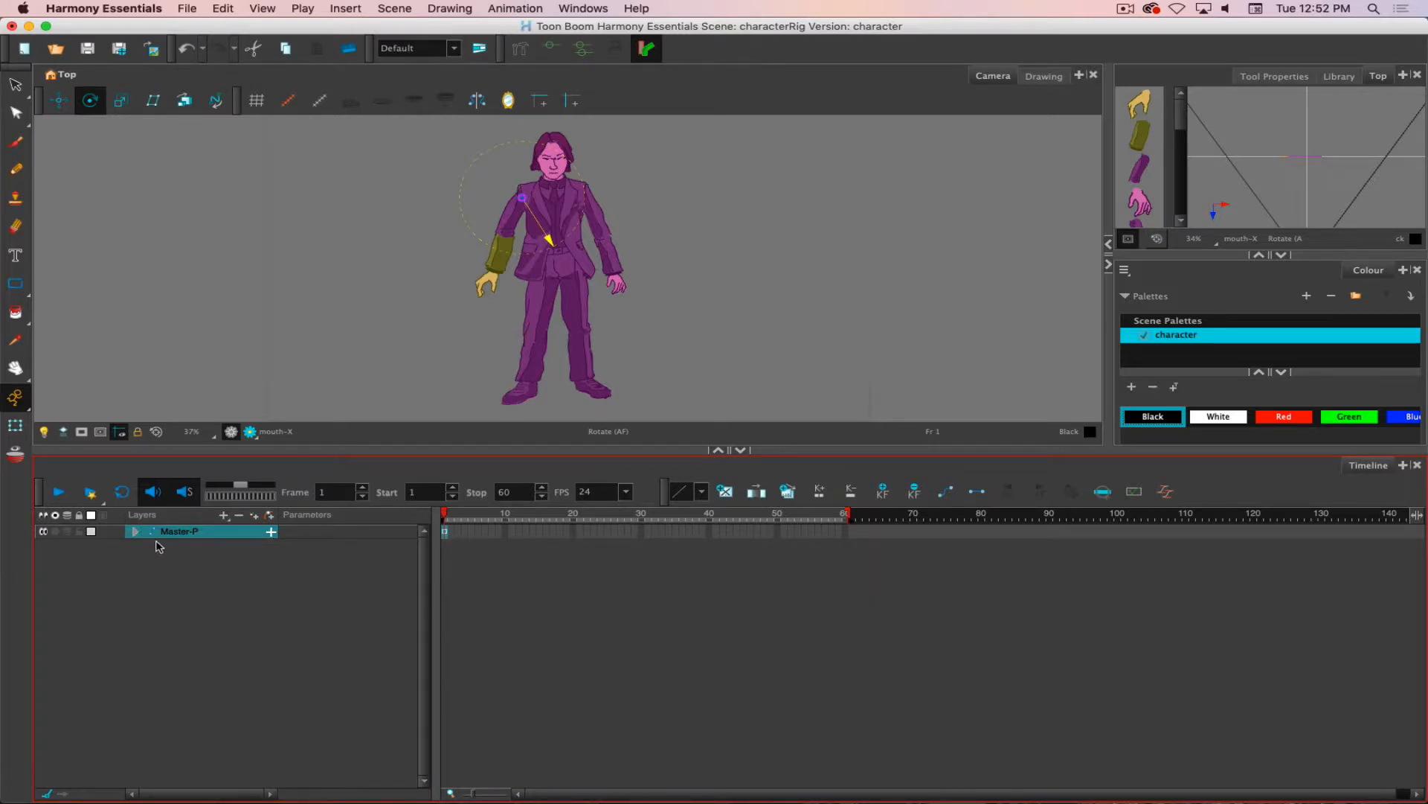
Extend the exposure of the drawings under Master-P to frame 60 and check it on the child layers.
click(444, 533)
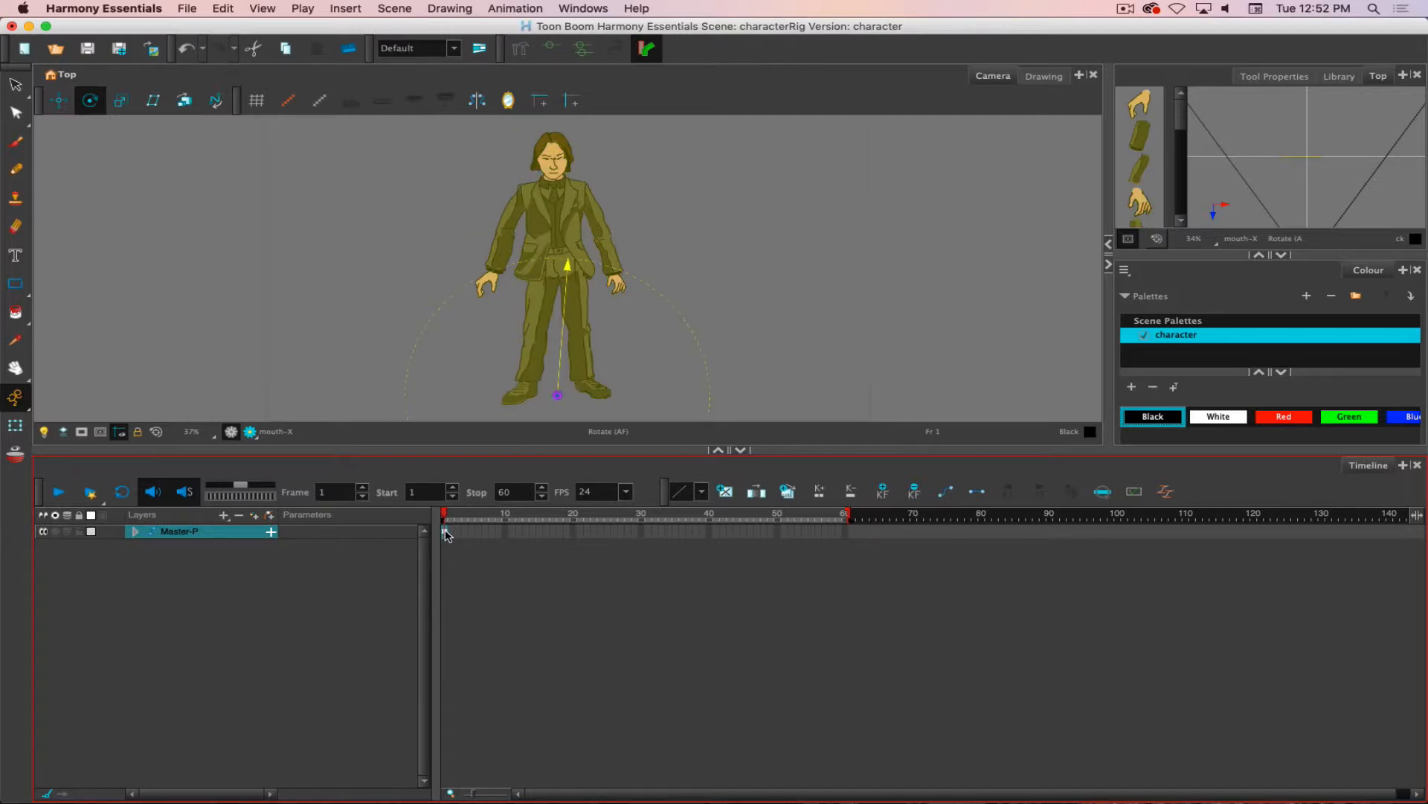
click(505, 532)
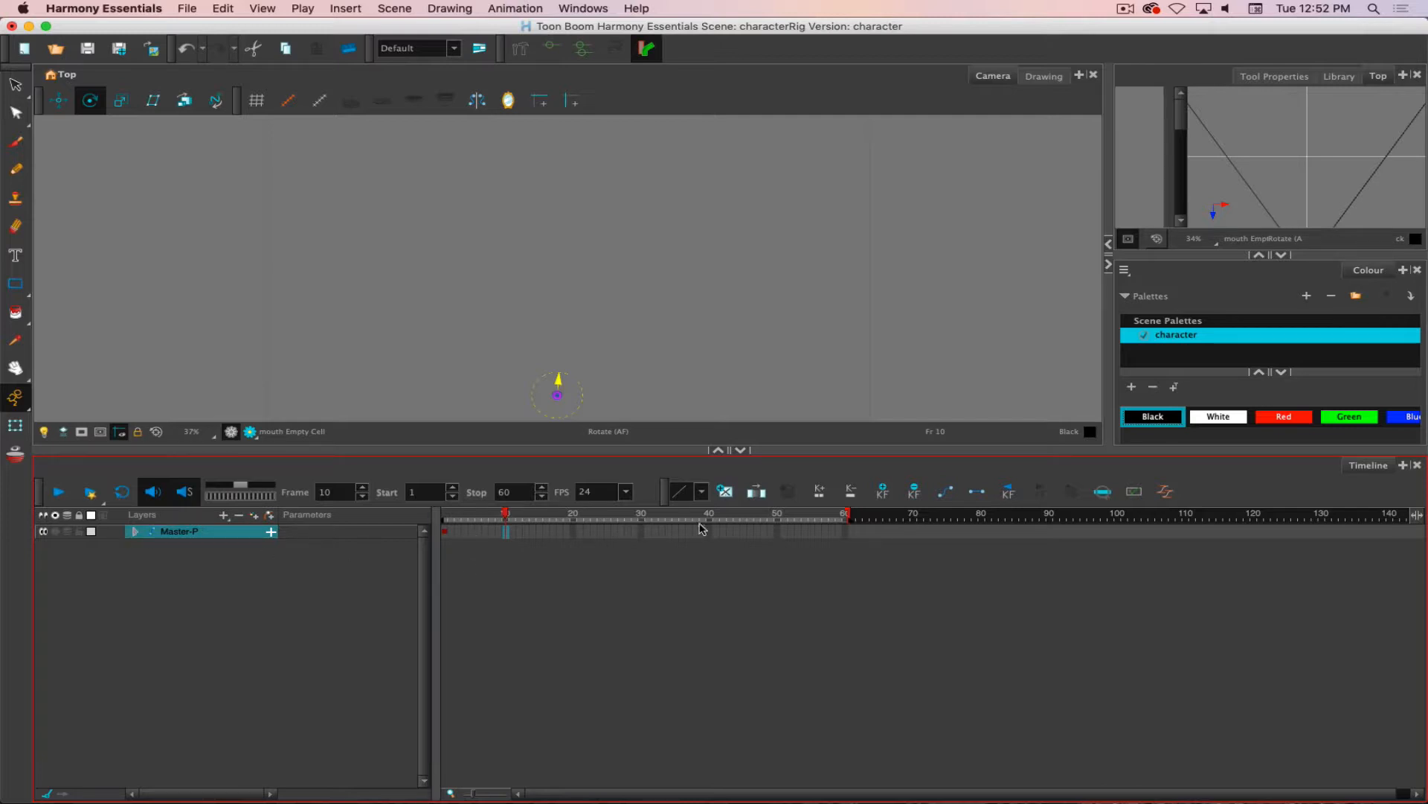
click(846, 533)
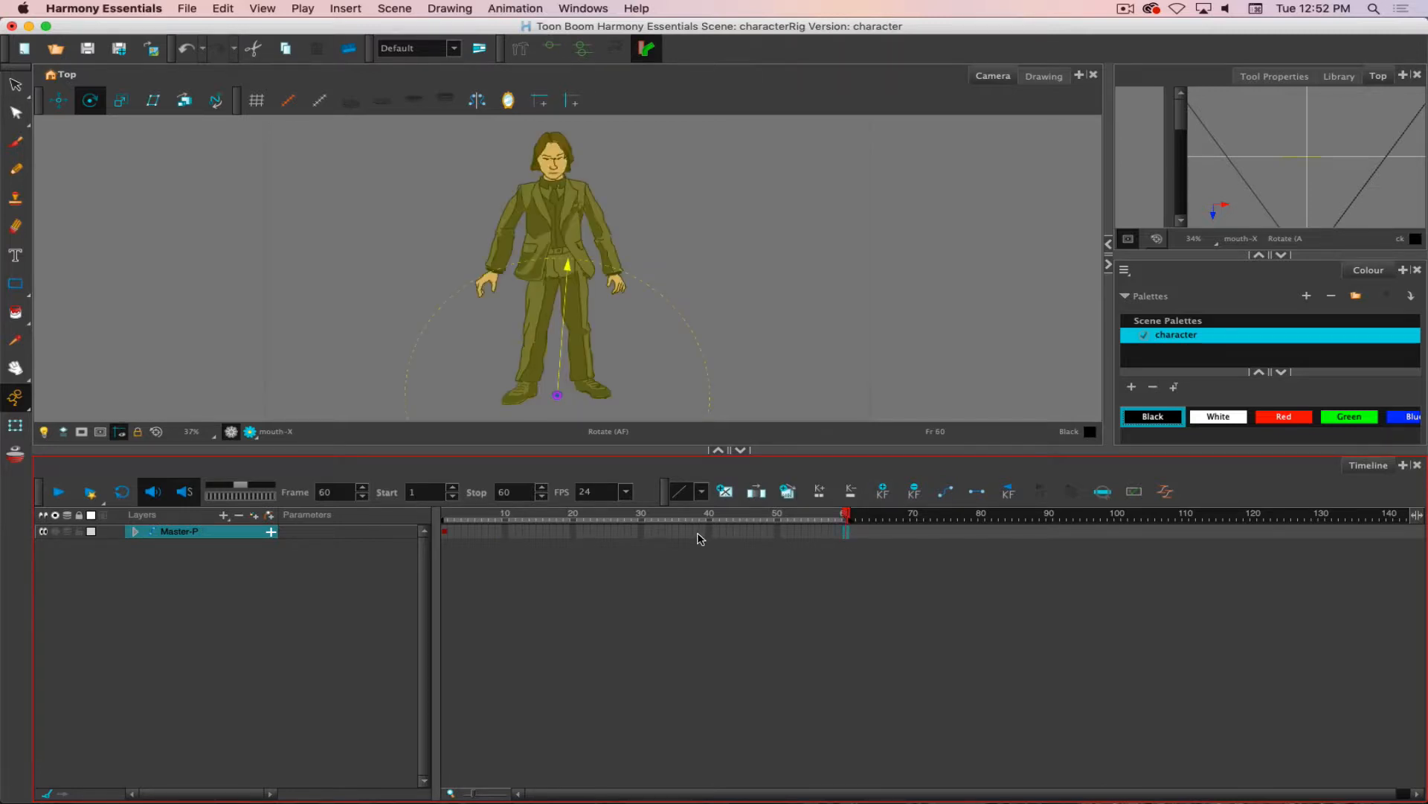
click(135, 532)
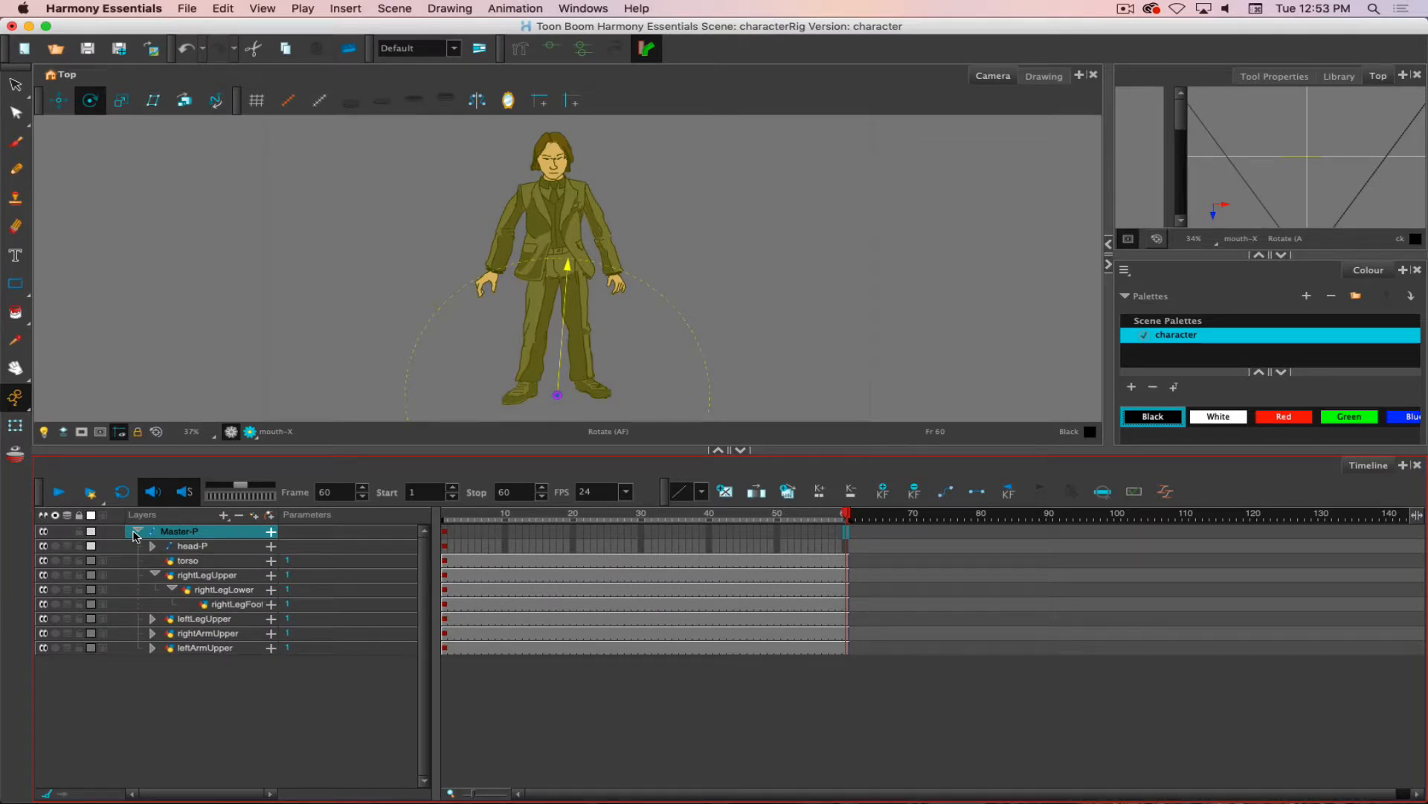
click(135, 532)
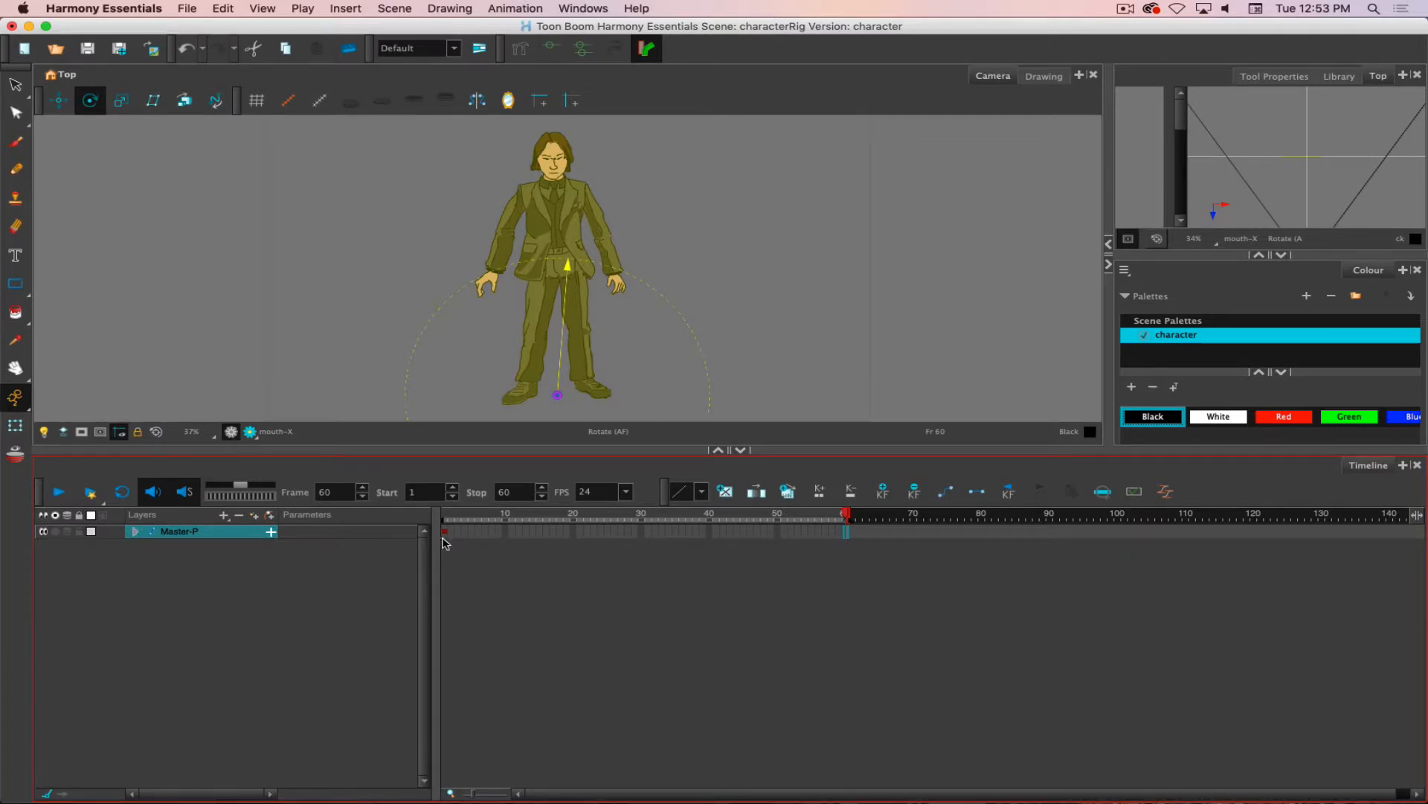
Add a Master-P keyframe at frame 10 and translate the whole character slightly downward there.
click(505, 530)
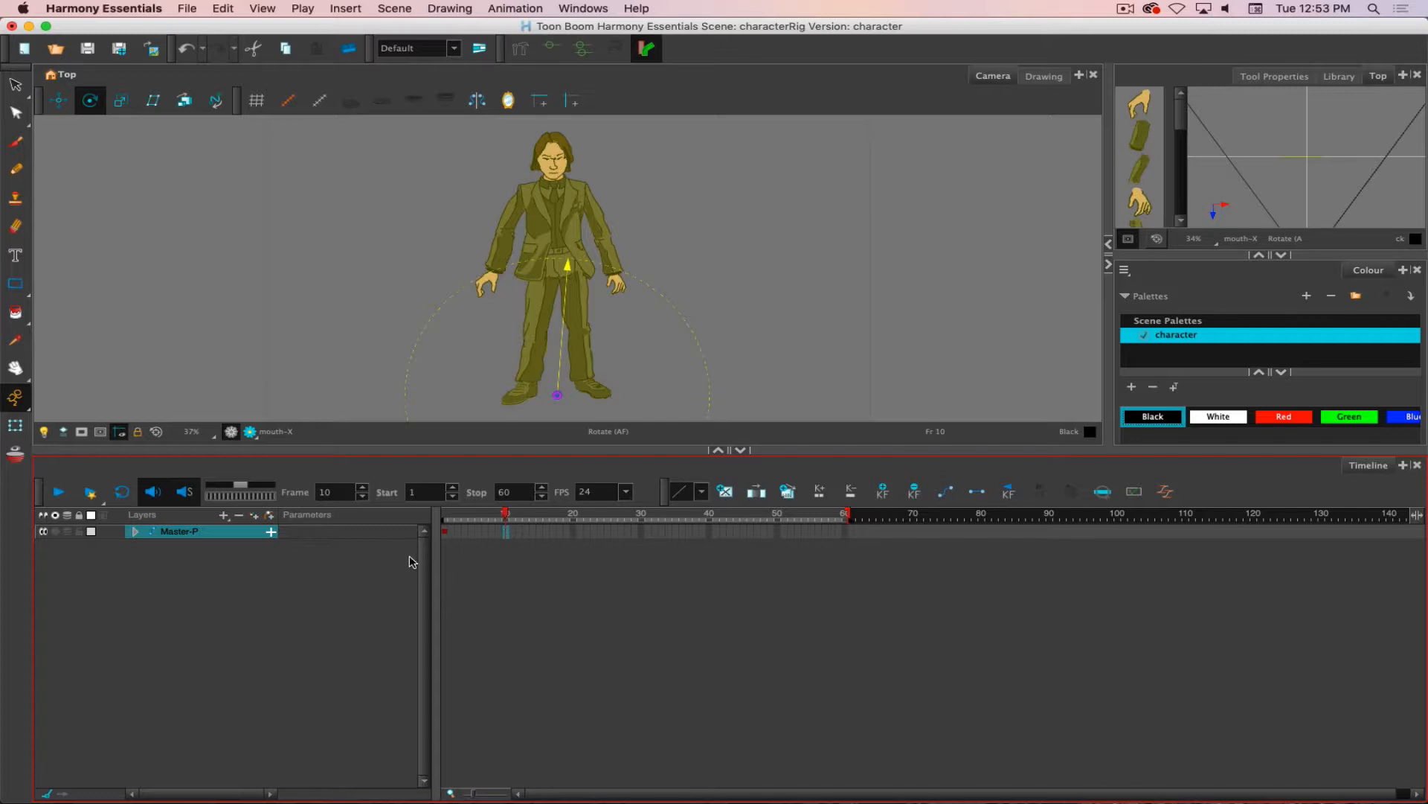
key(F6)
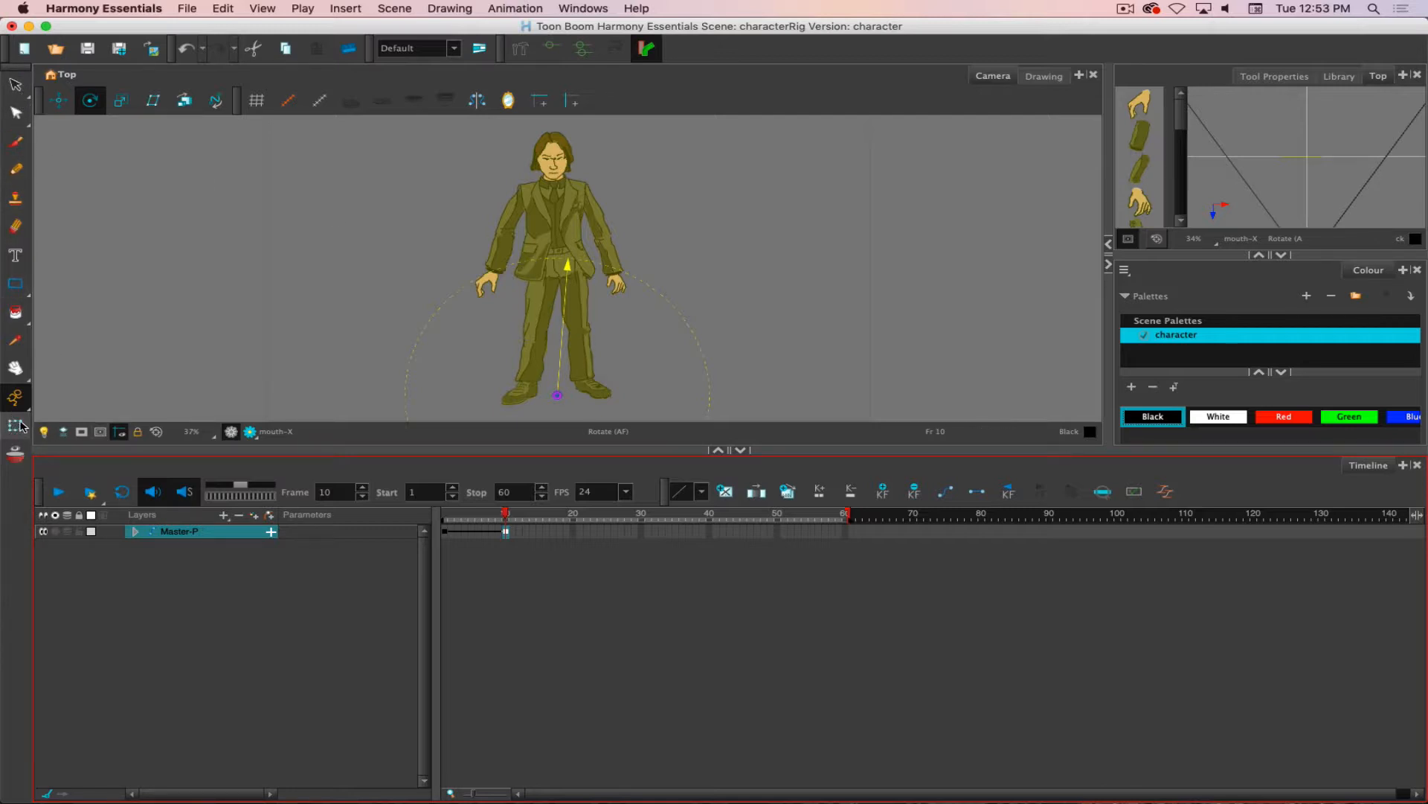
click(59, 101)
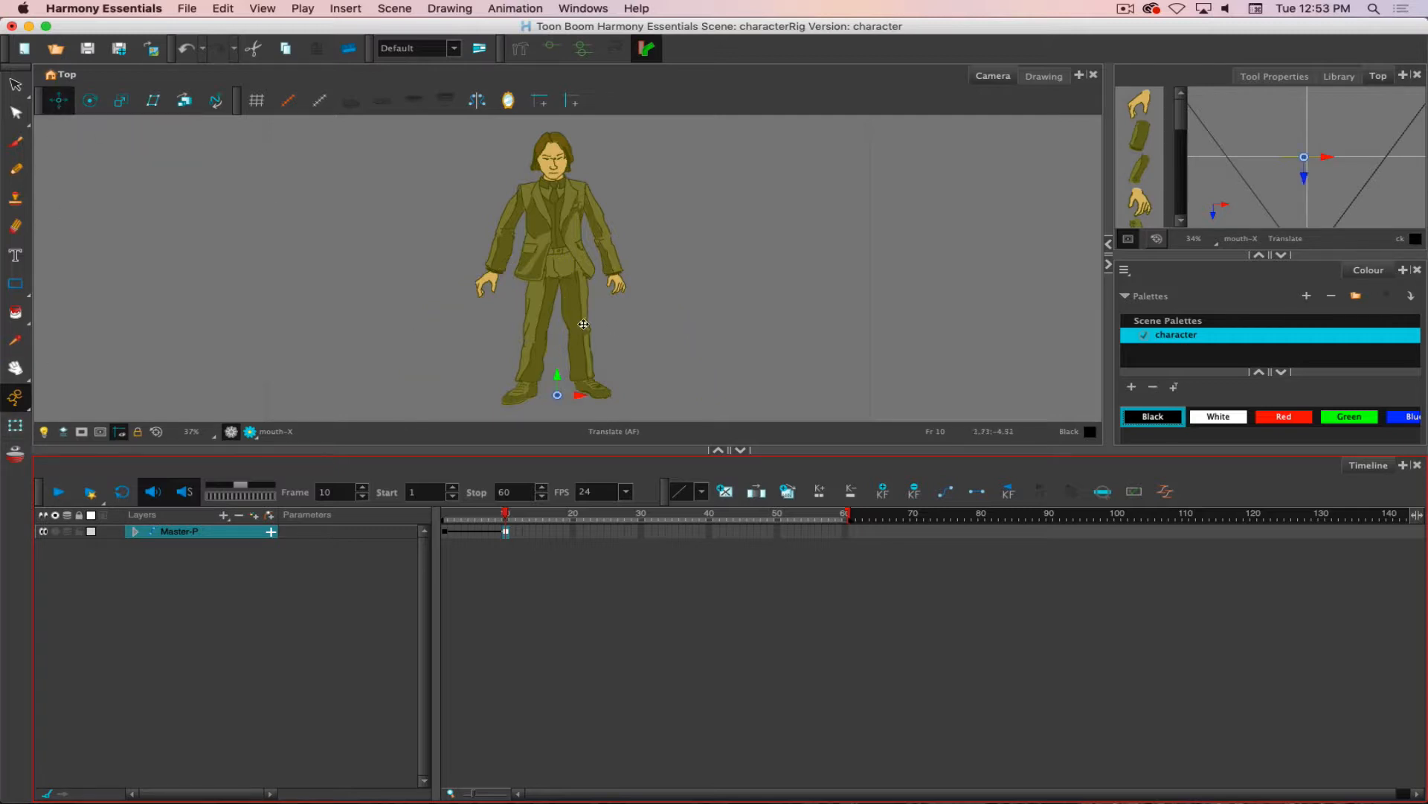
click(554, 273)
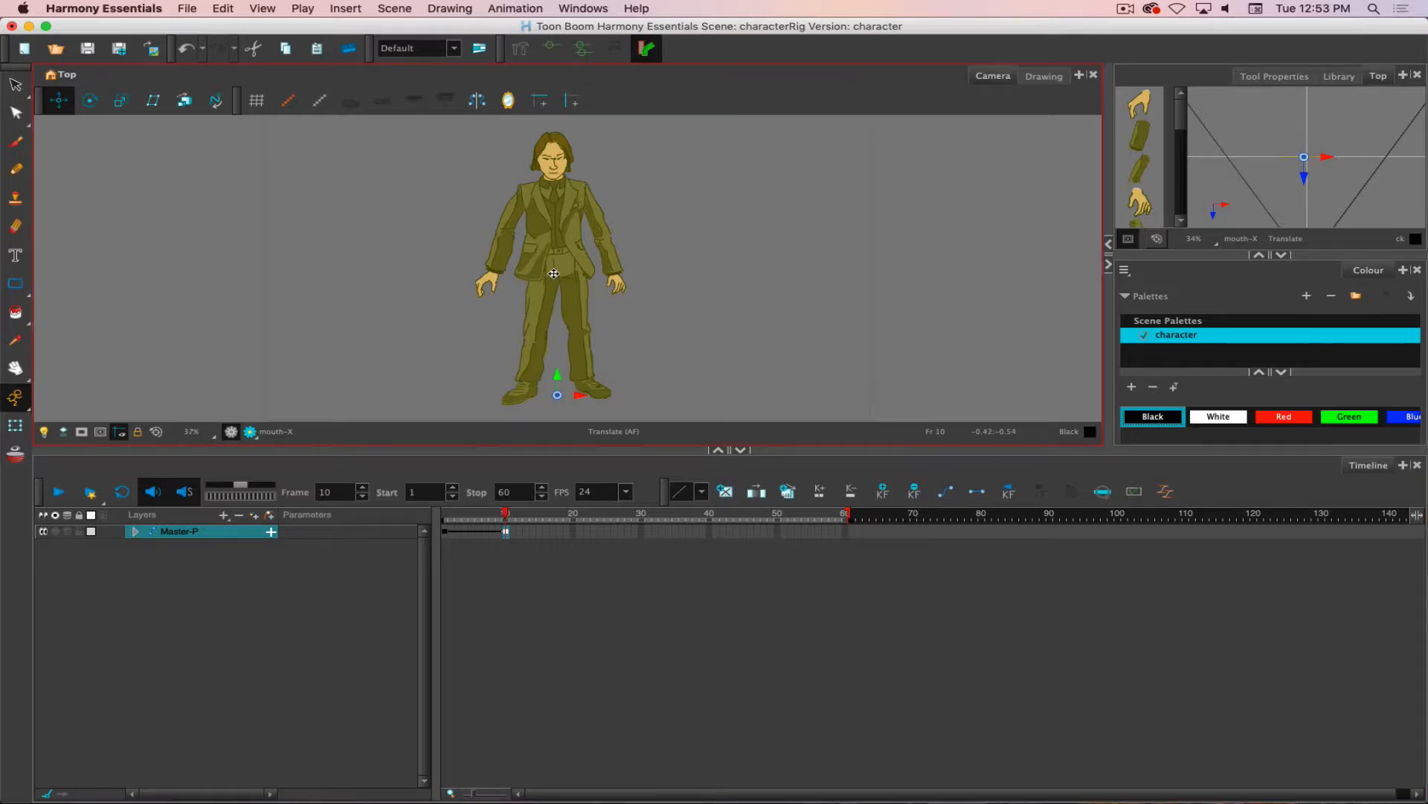
drag(554, 273, 554, 293)
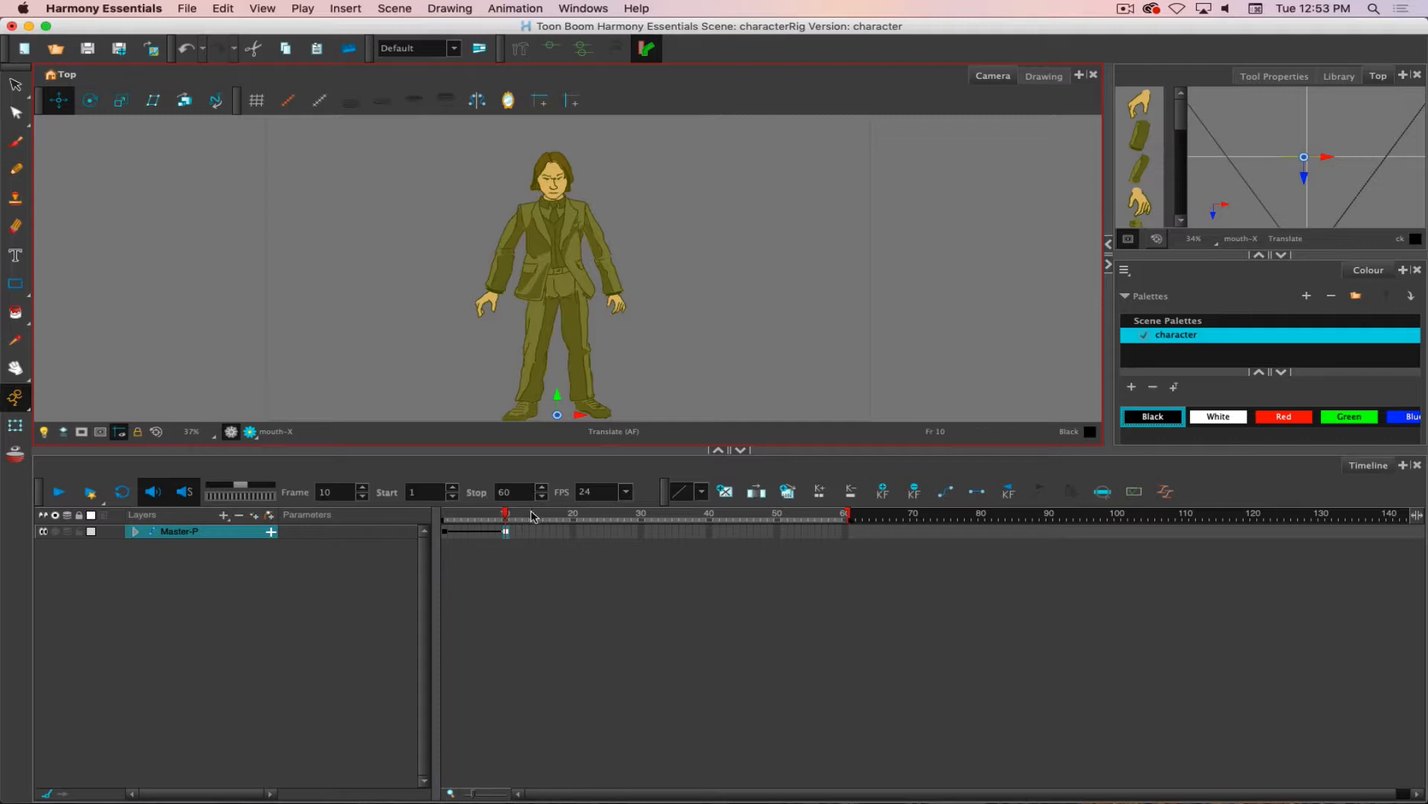
Turn on onion skin at frame 10 and extend its range back to frame 1.
mouse_move(506, 515)
mouse_down()
mouse_move(449, 511)
mouse_move(534, 506)
mouse_move(489, 504)
mouse_move(508, 502)
mouse_up()
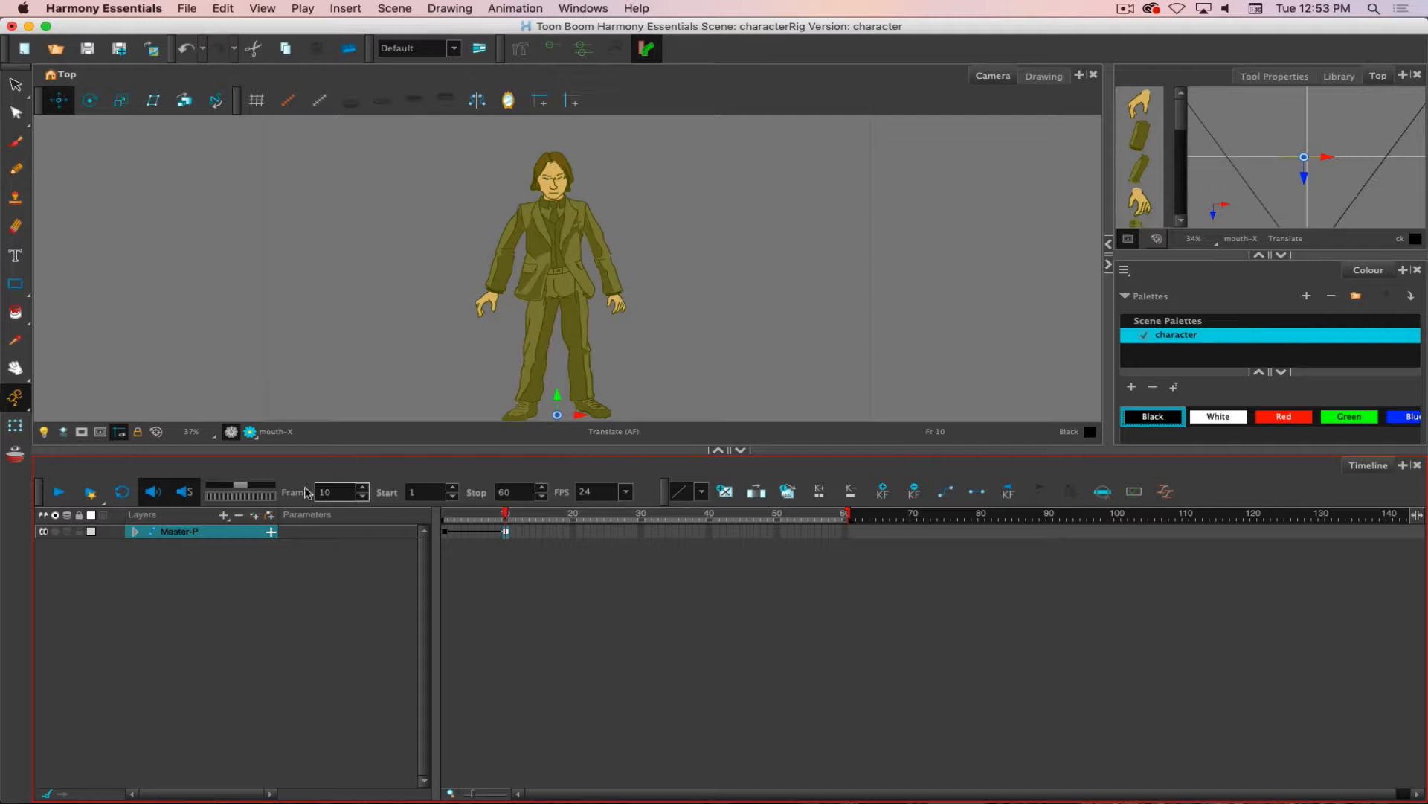
click(15, 452)
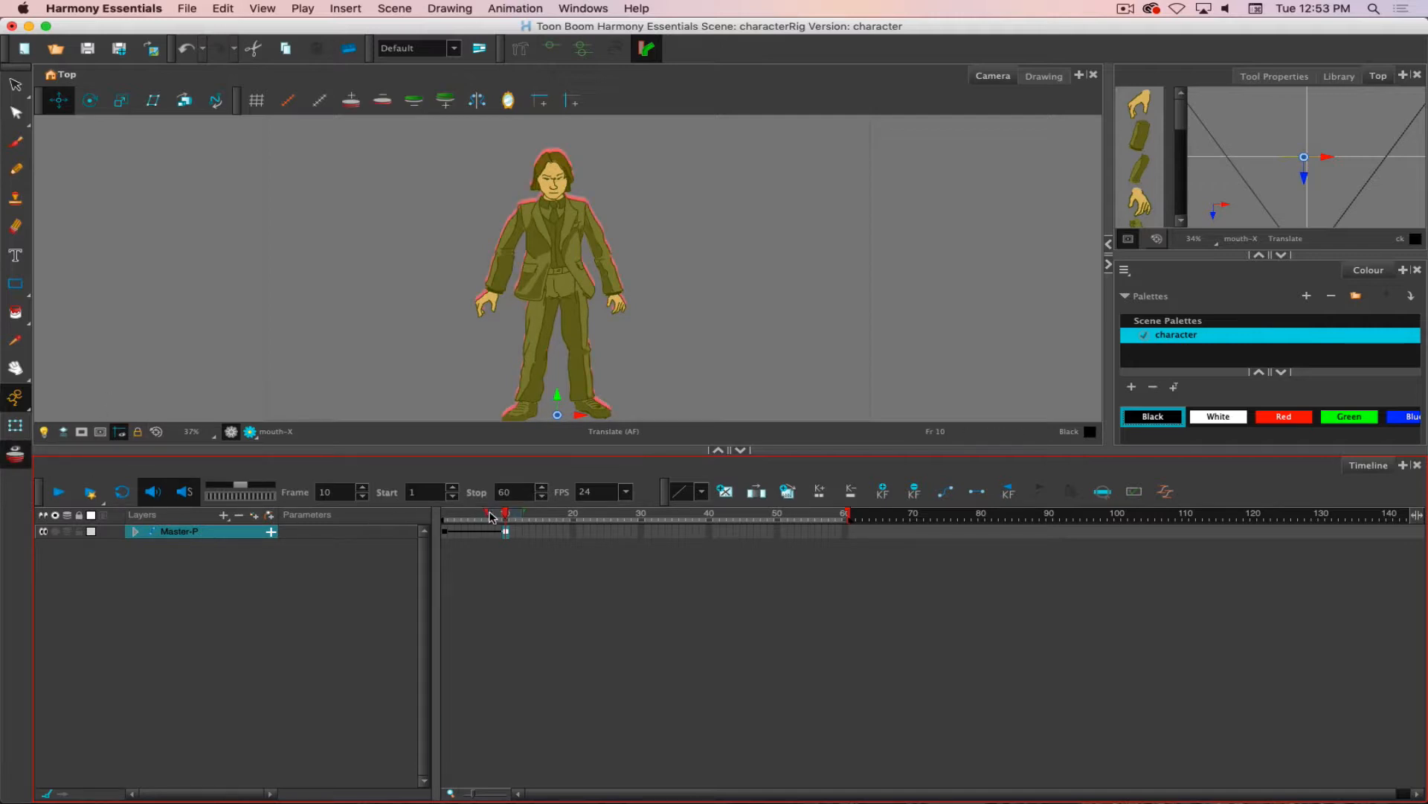
drag(489, 515, 442, 509)
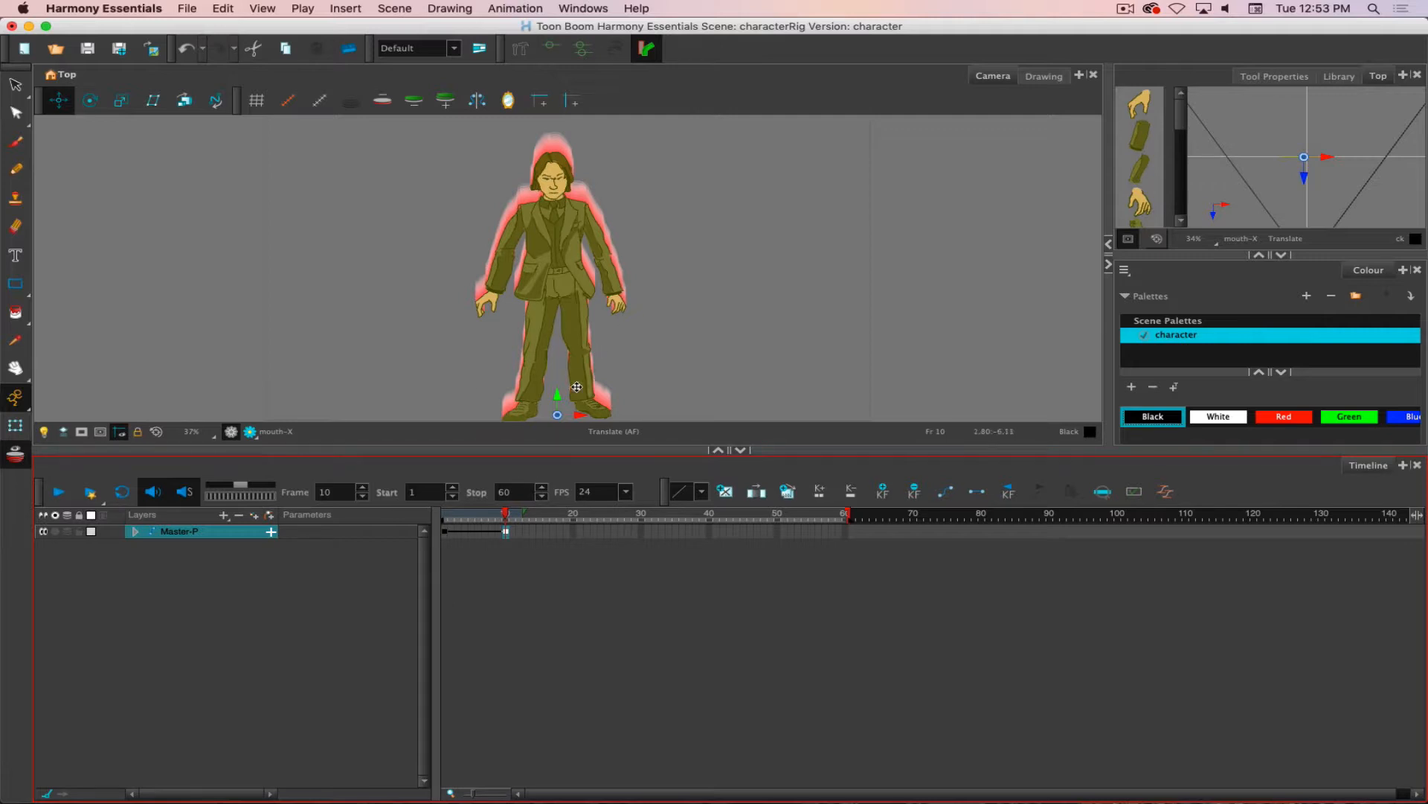
click(579, 324)
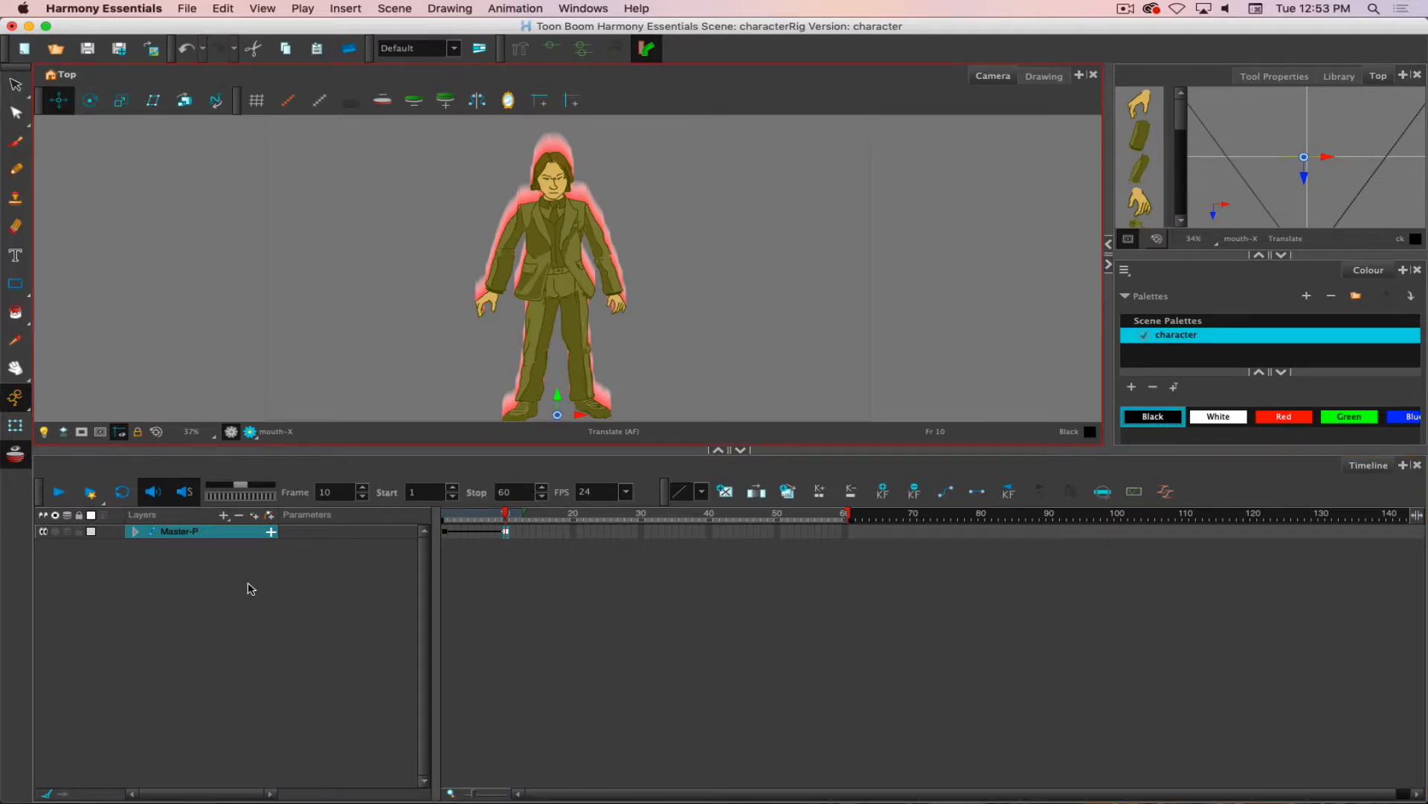
Expand Master-P, select rightLegUpper, and step the selection down through rightLegLower to the right foot.
click(134, 530)
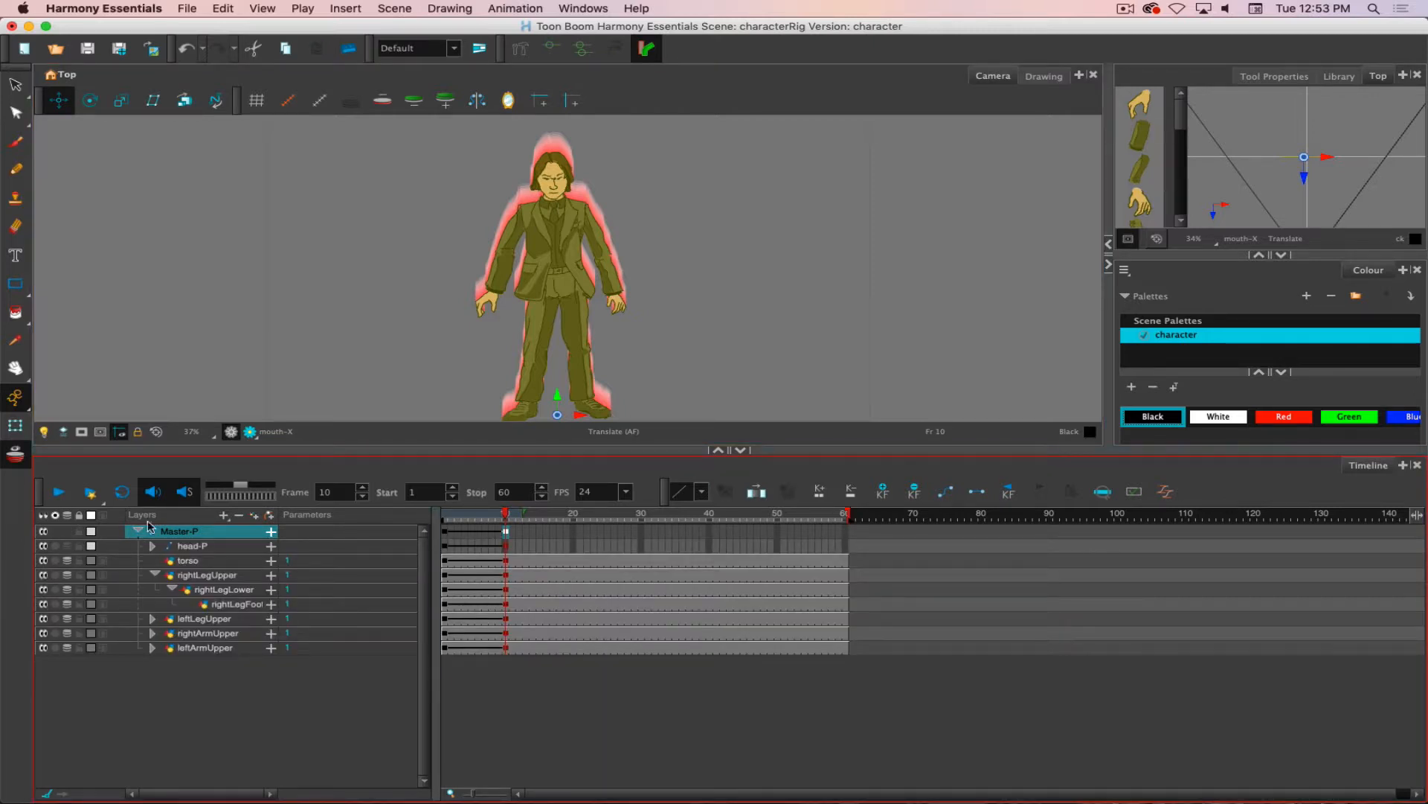
click(231, 576)
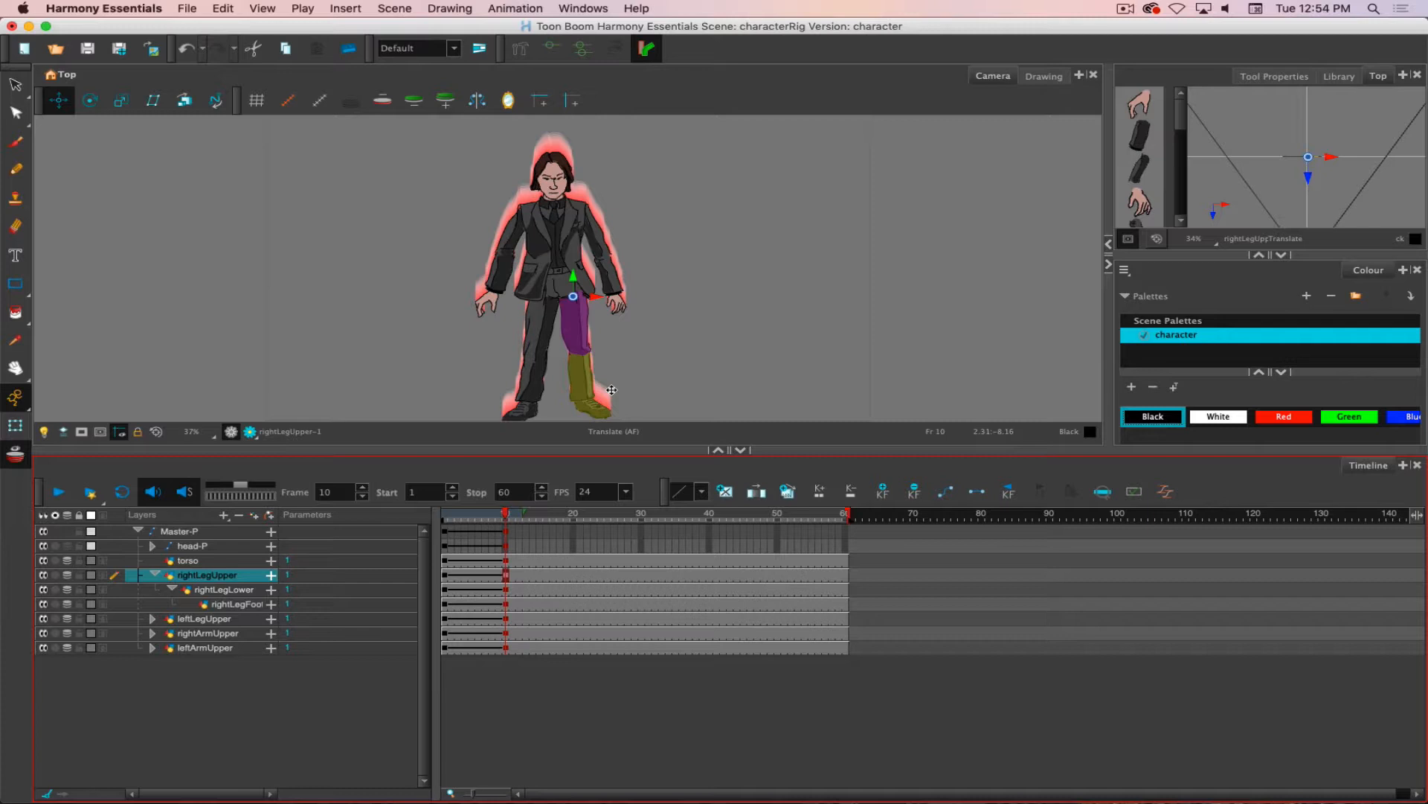
key(b)
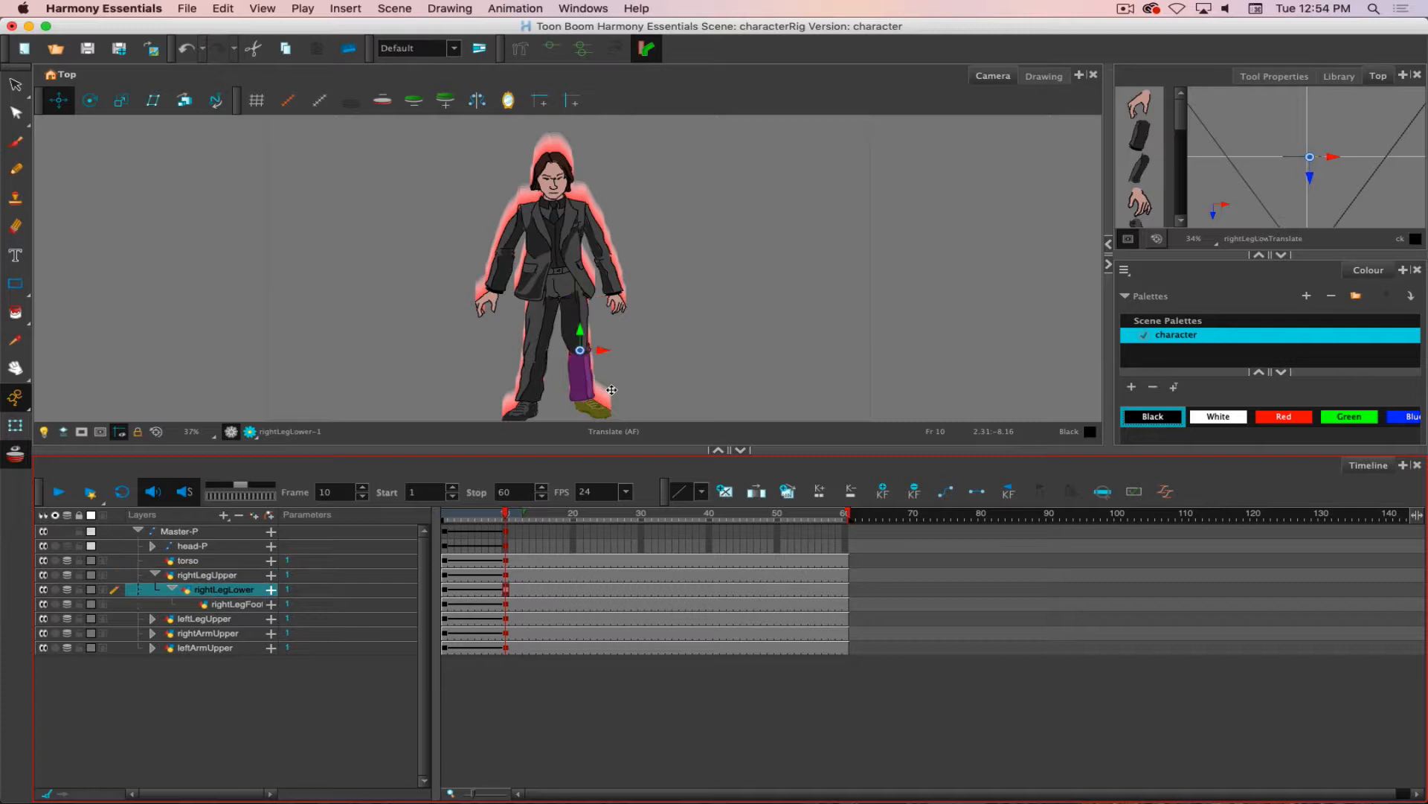
key(b)
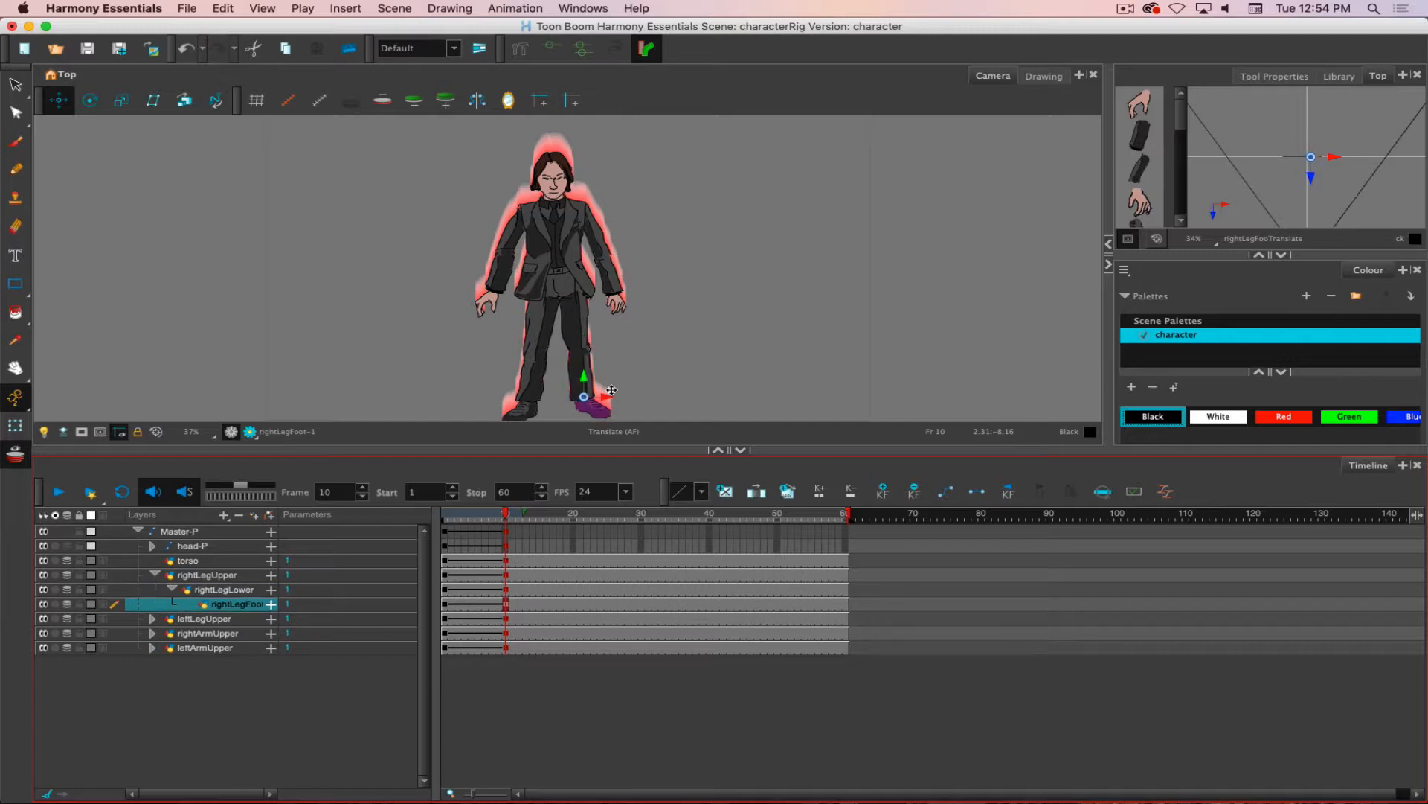
Switch the selection to the left leg, step down to its foot, and return up to leftLegUpper.
key(j)
key(j)
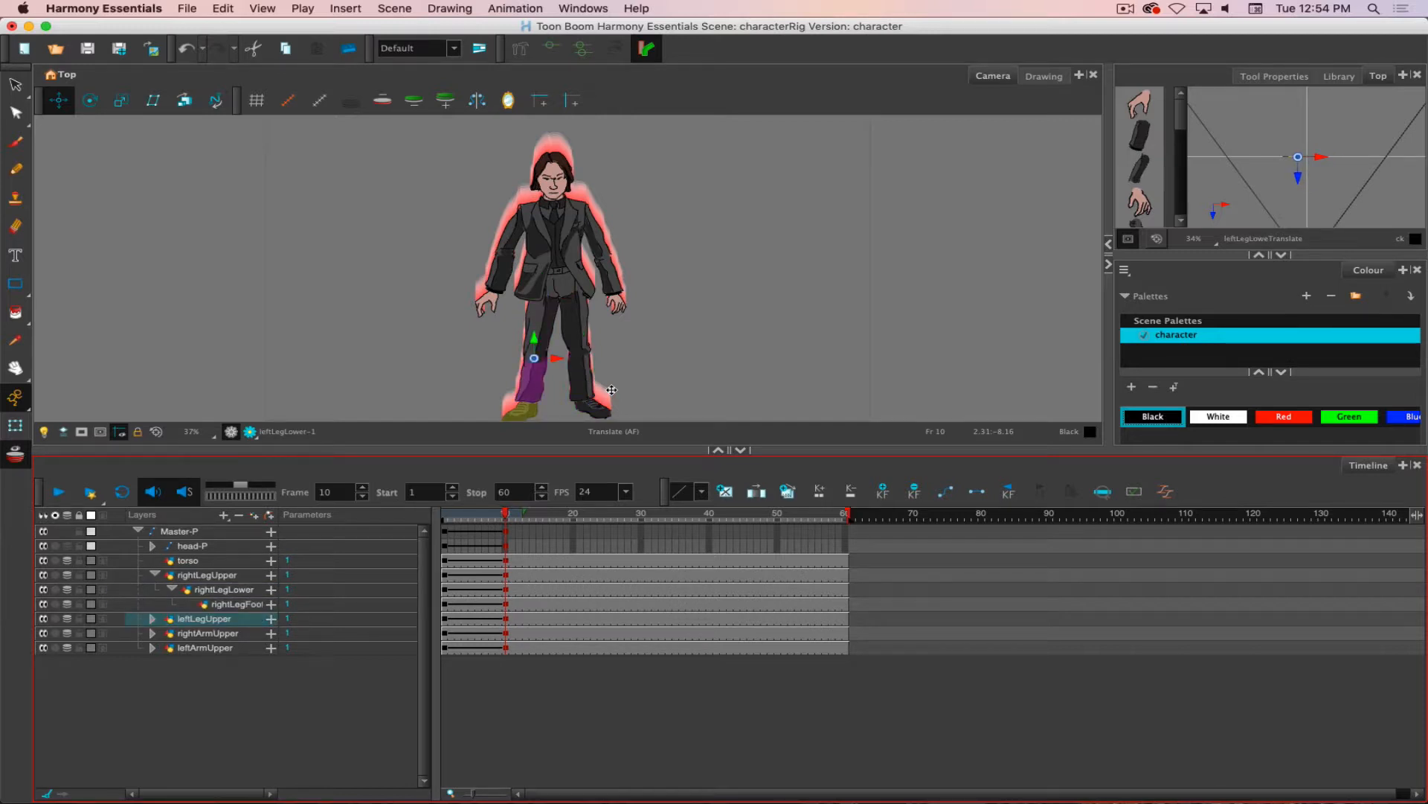
key(b)
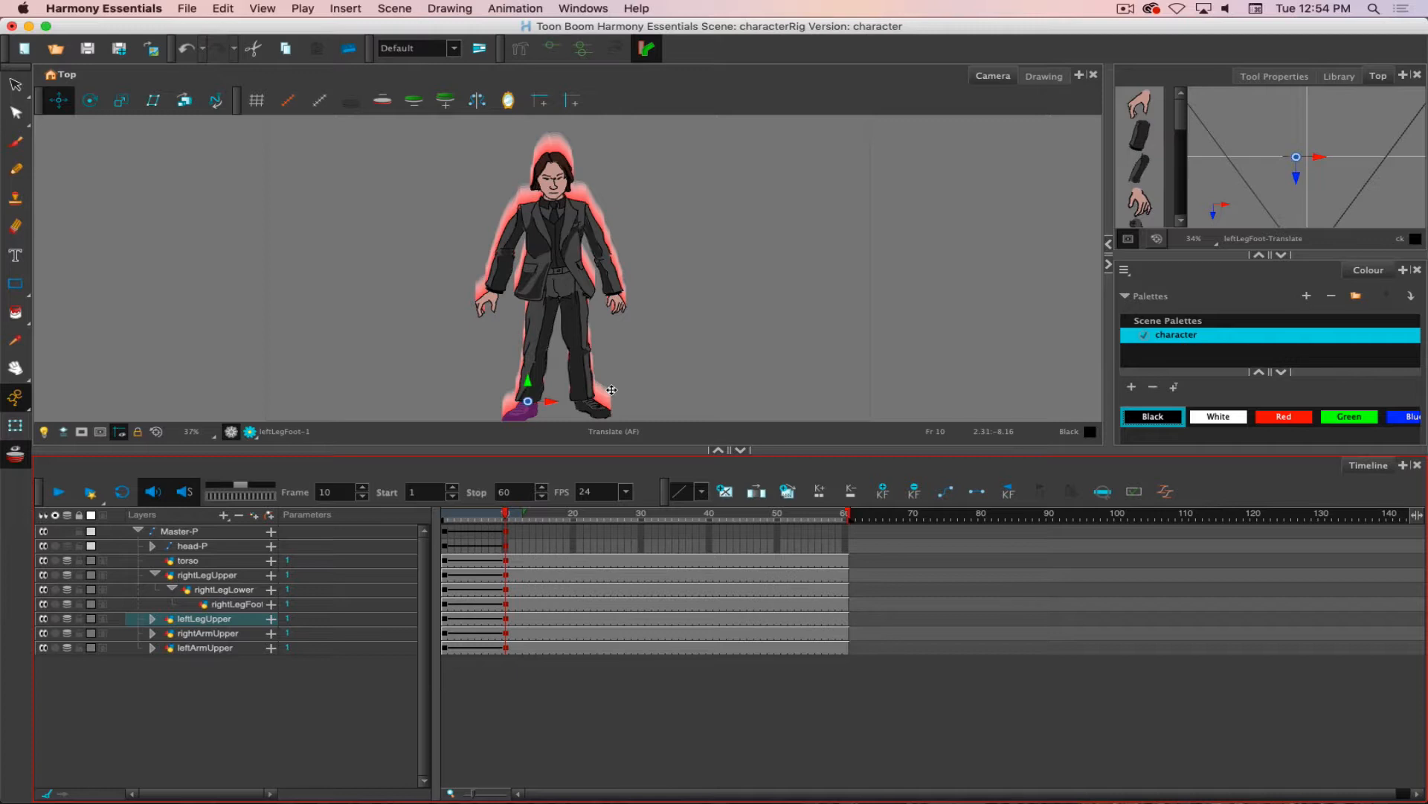
key(shift+b)
key(shift+b)
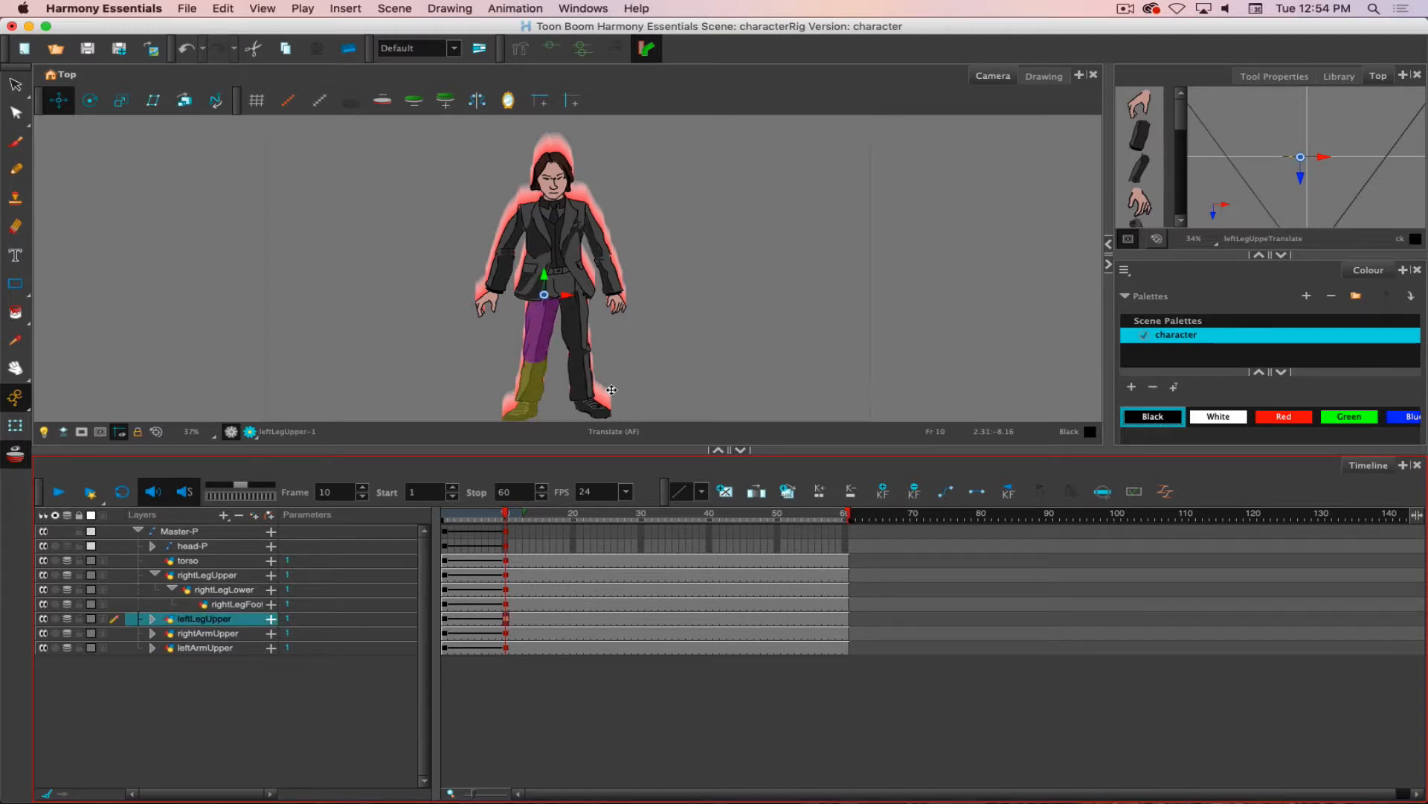
Step the selection from the right foot up to rightLegUpper and on to the head.
key(k)
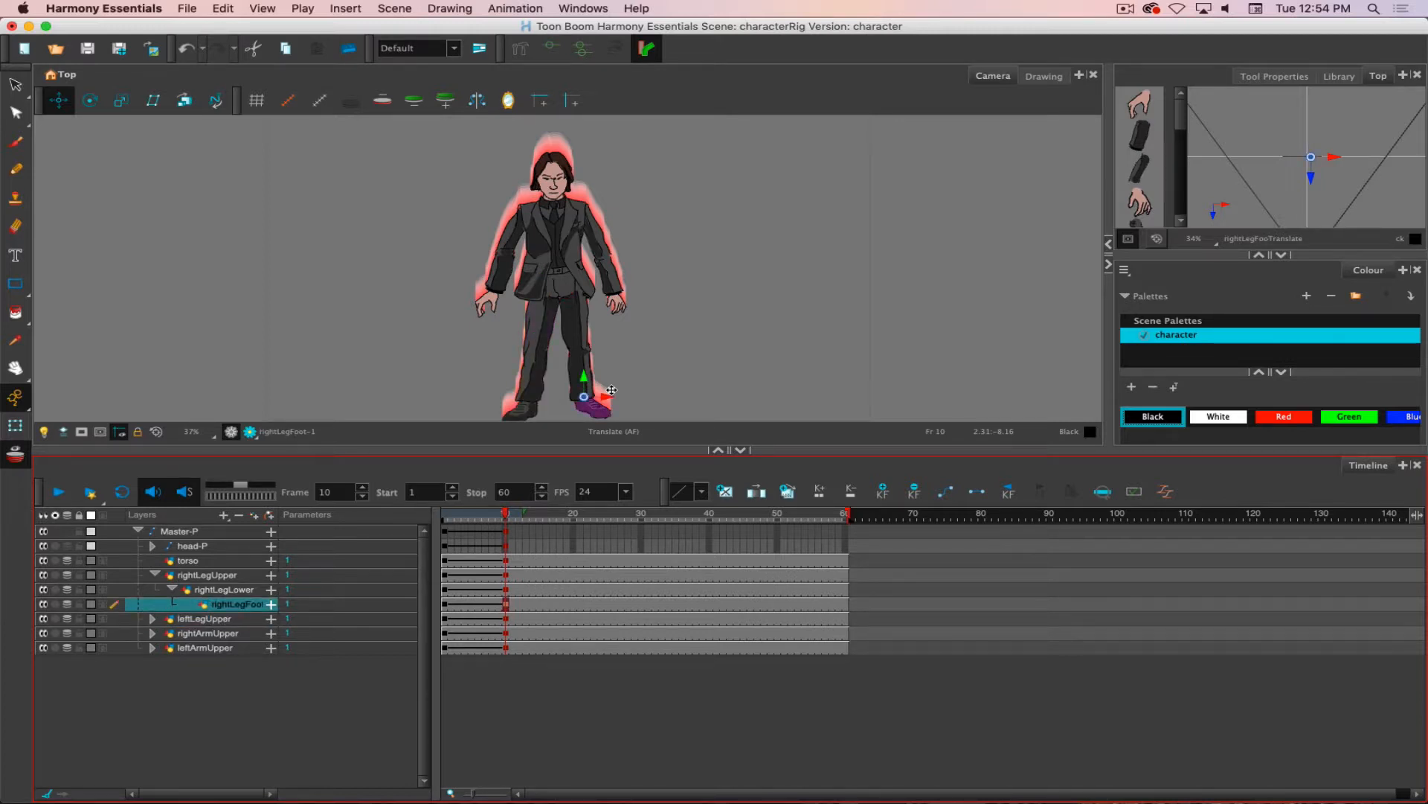
key(shift+b)
key(shift+b)
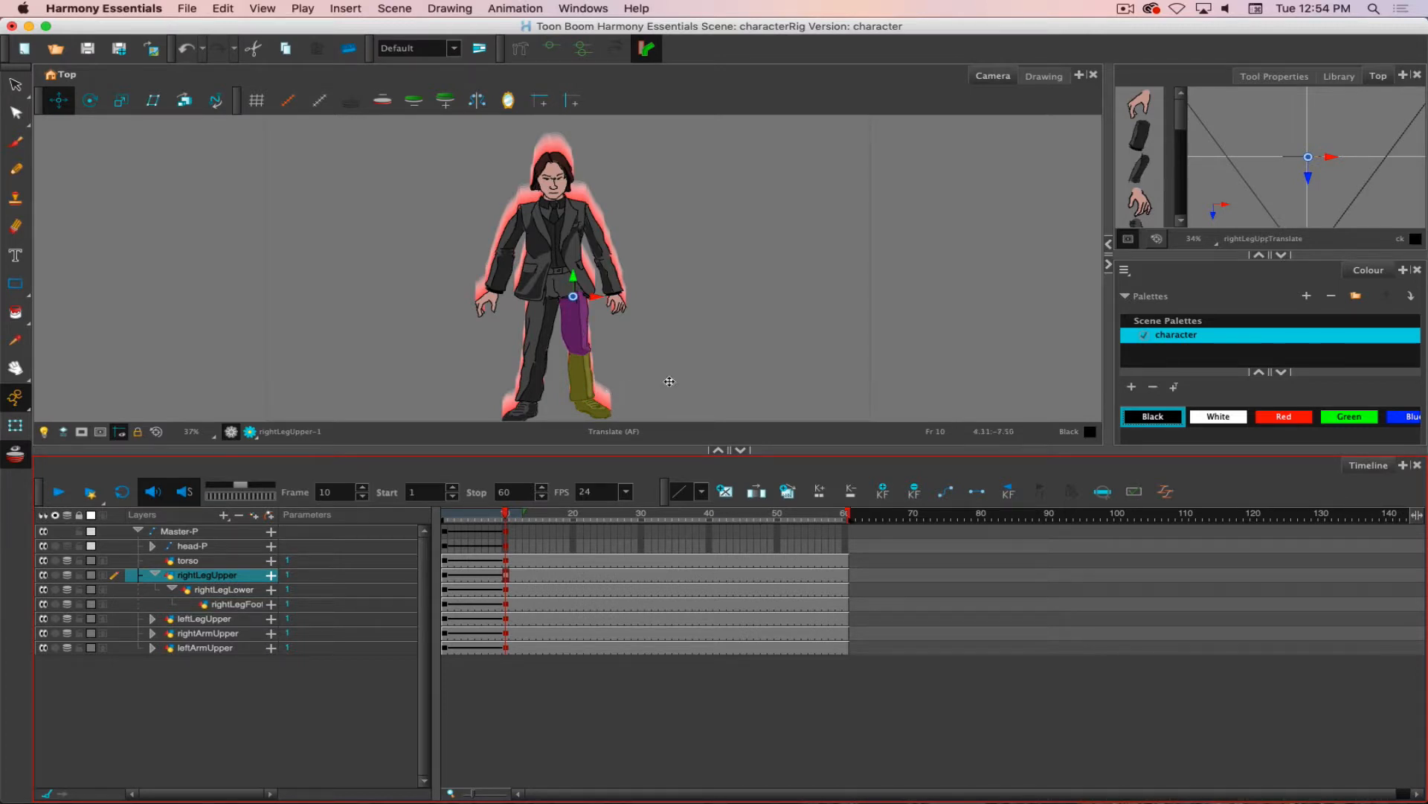
key(shift+b)
key(shift+b)
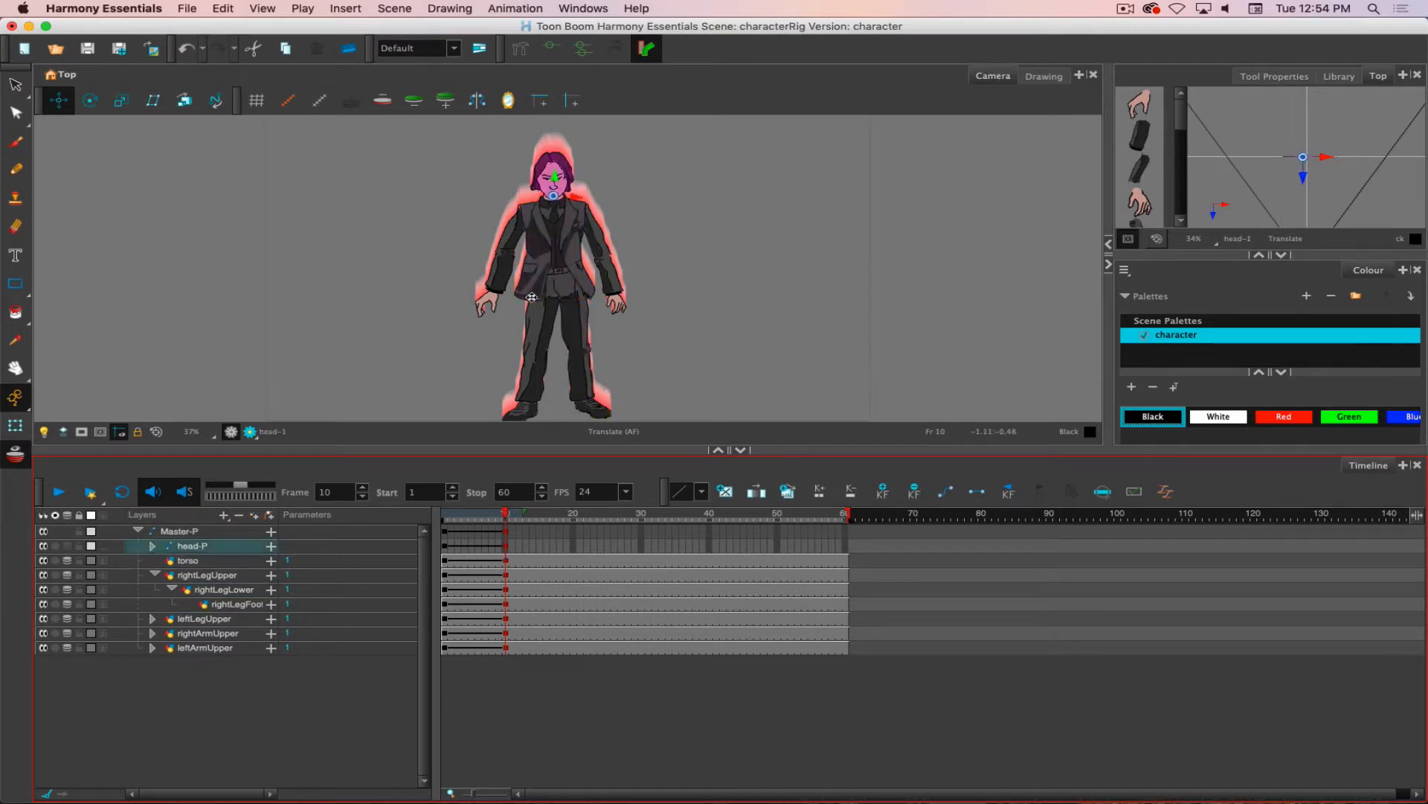
Expand the head-P group and select the Master-P peg followed by the head-P peg.
click(153, 546)
click(210, 548)
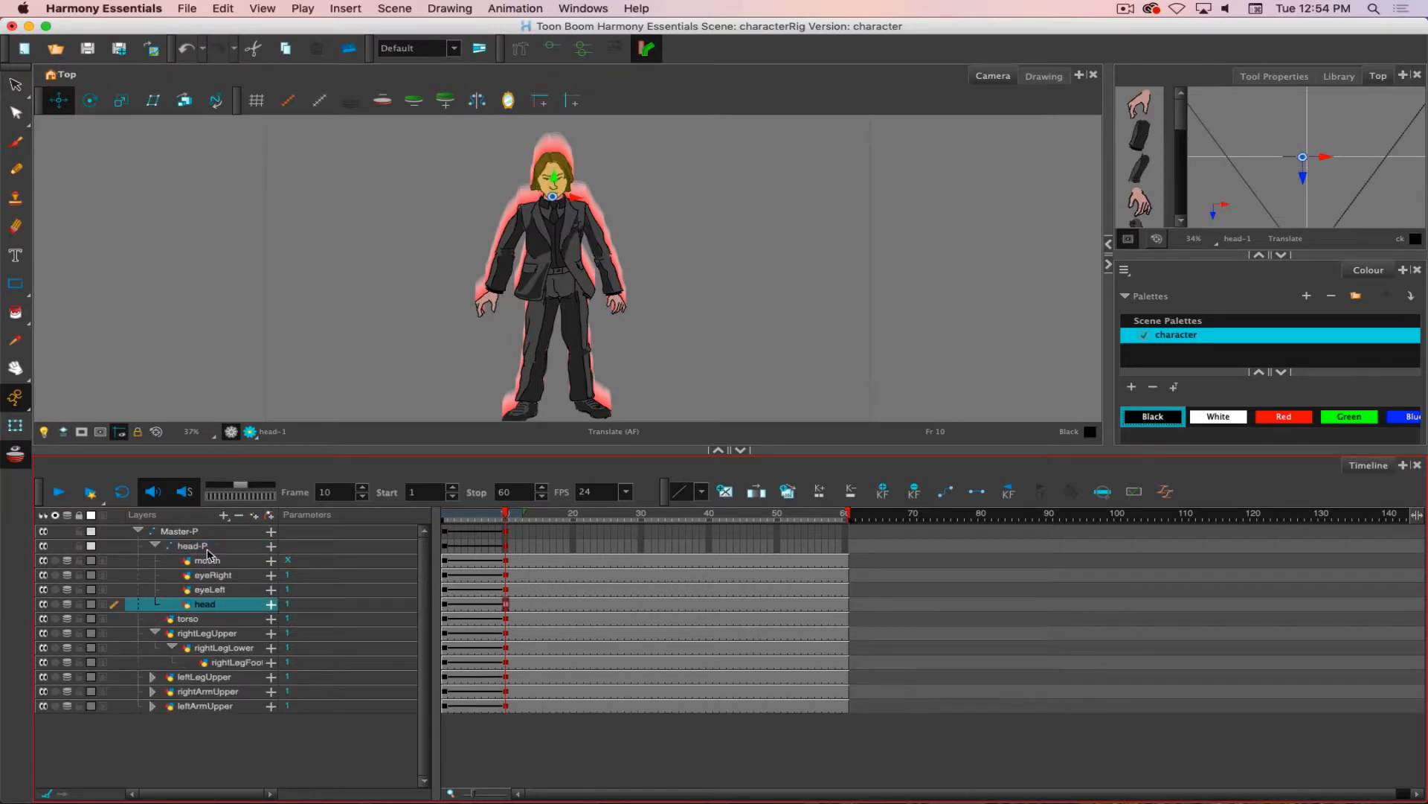
click(180, 533)
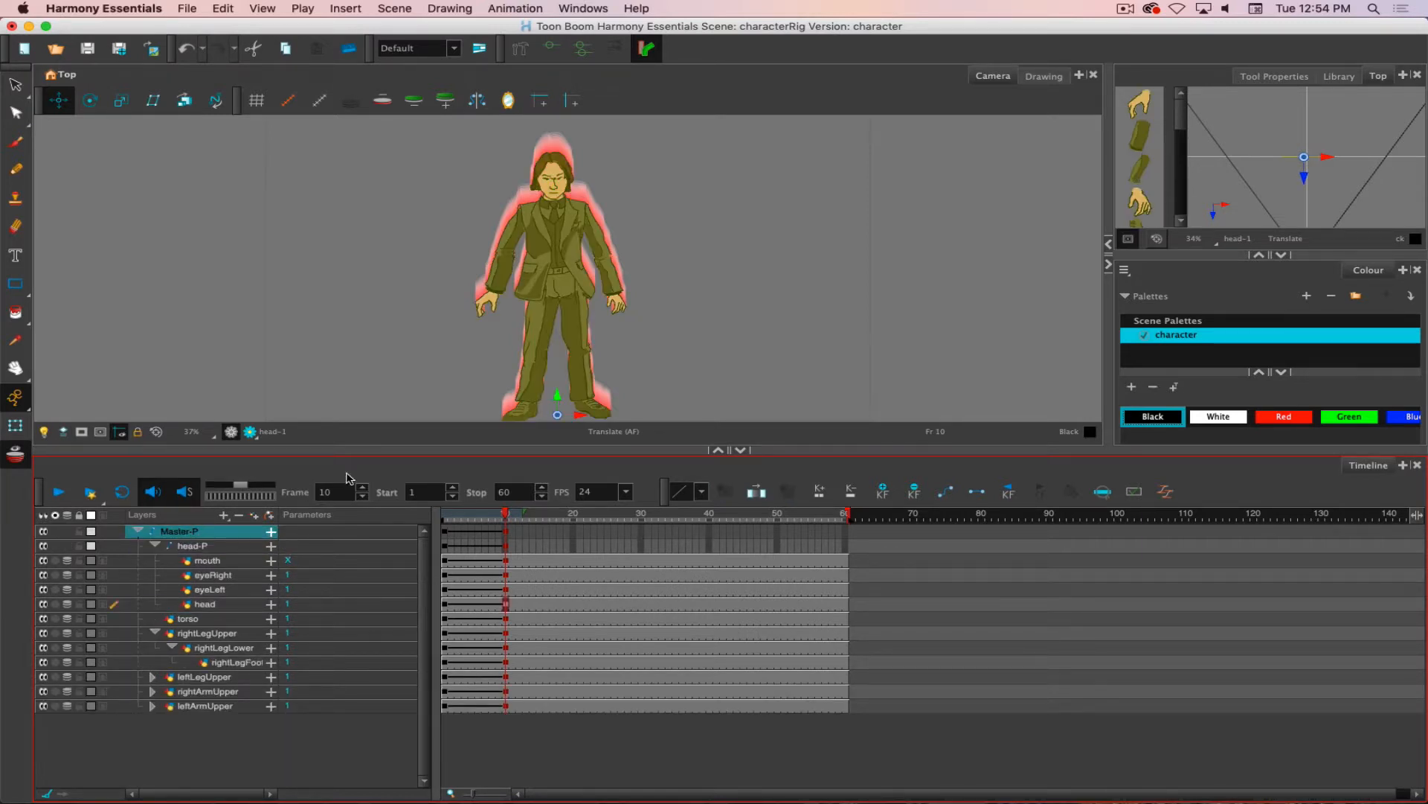
click(209, 548)
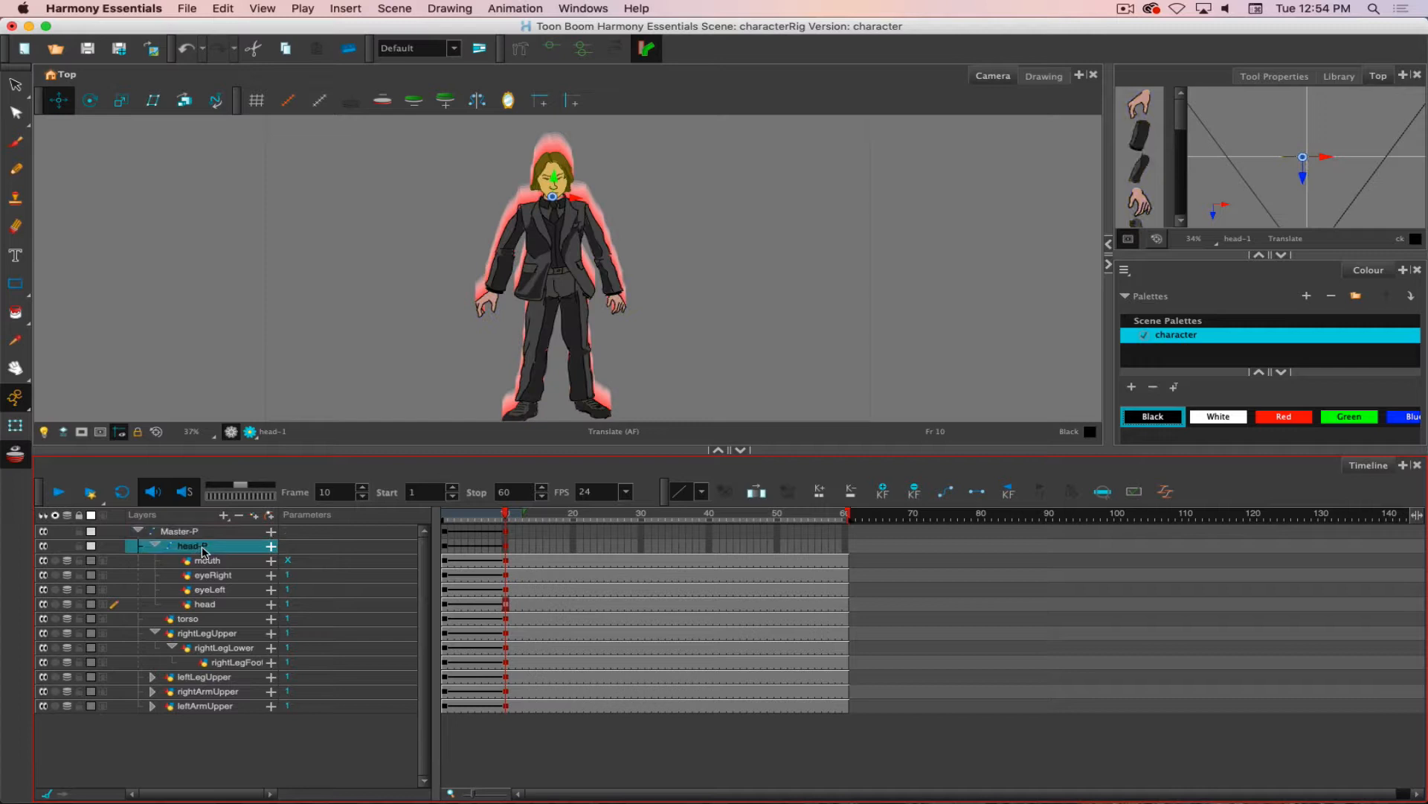
Select the torso, step the layer selection through the leg parts to leftLegUpper, and return to rightLegUpper.
click(545, 296)
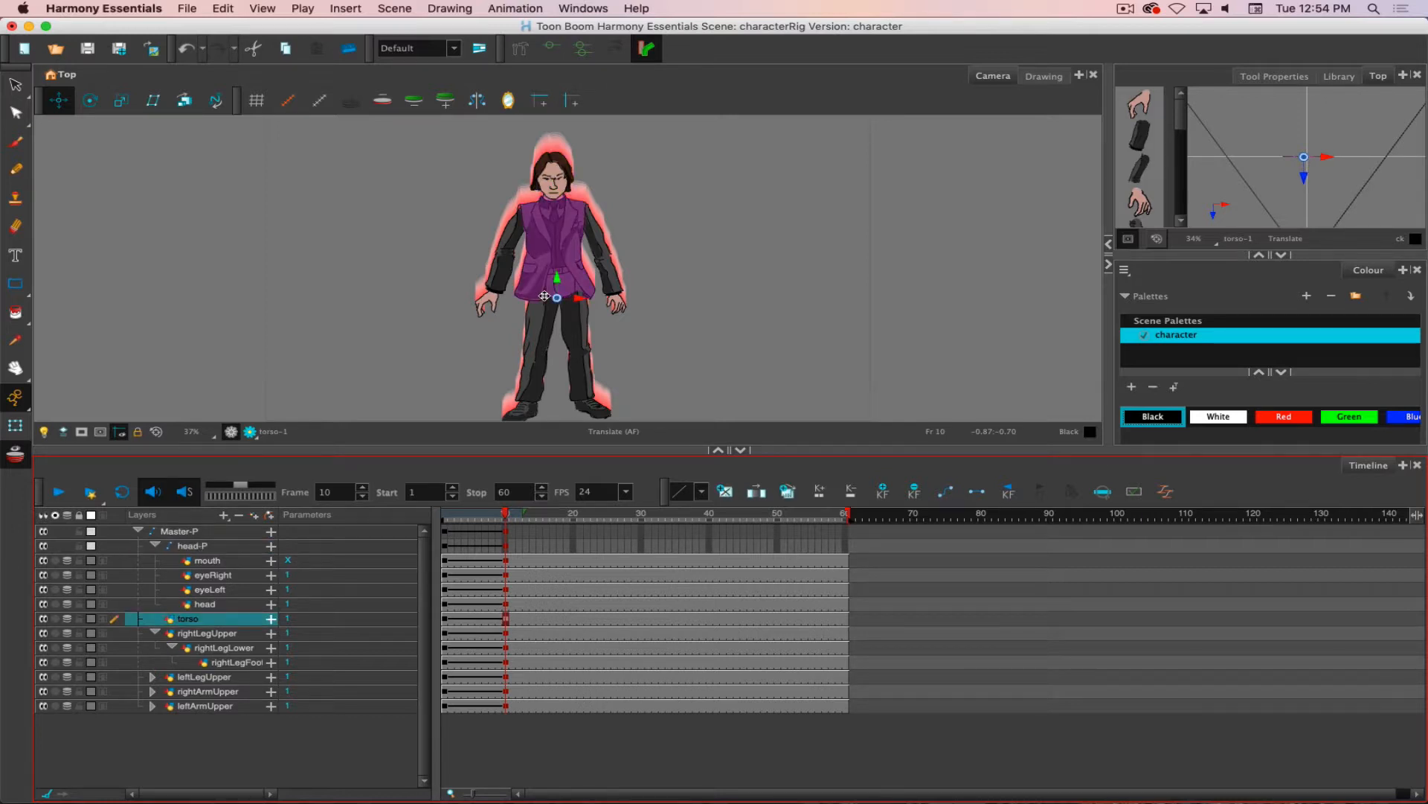
key(slash)
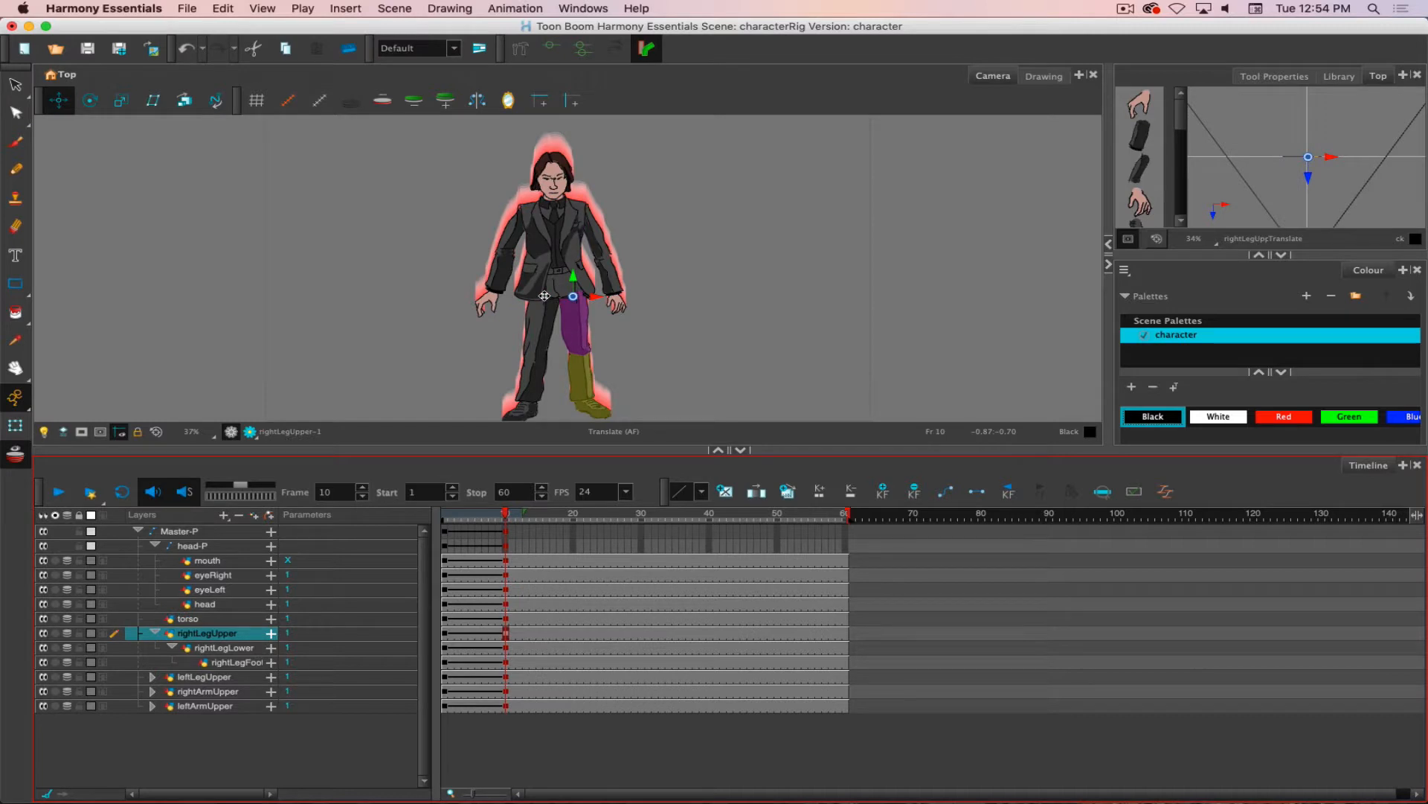
key(Down)
key(Down)
key(Down)
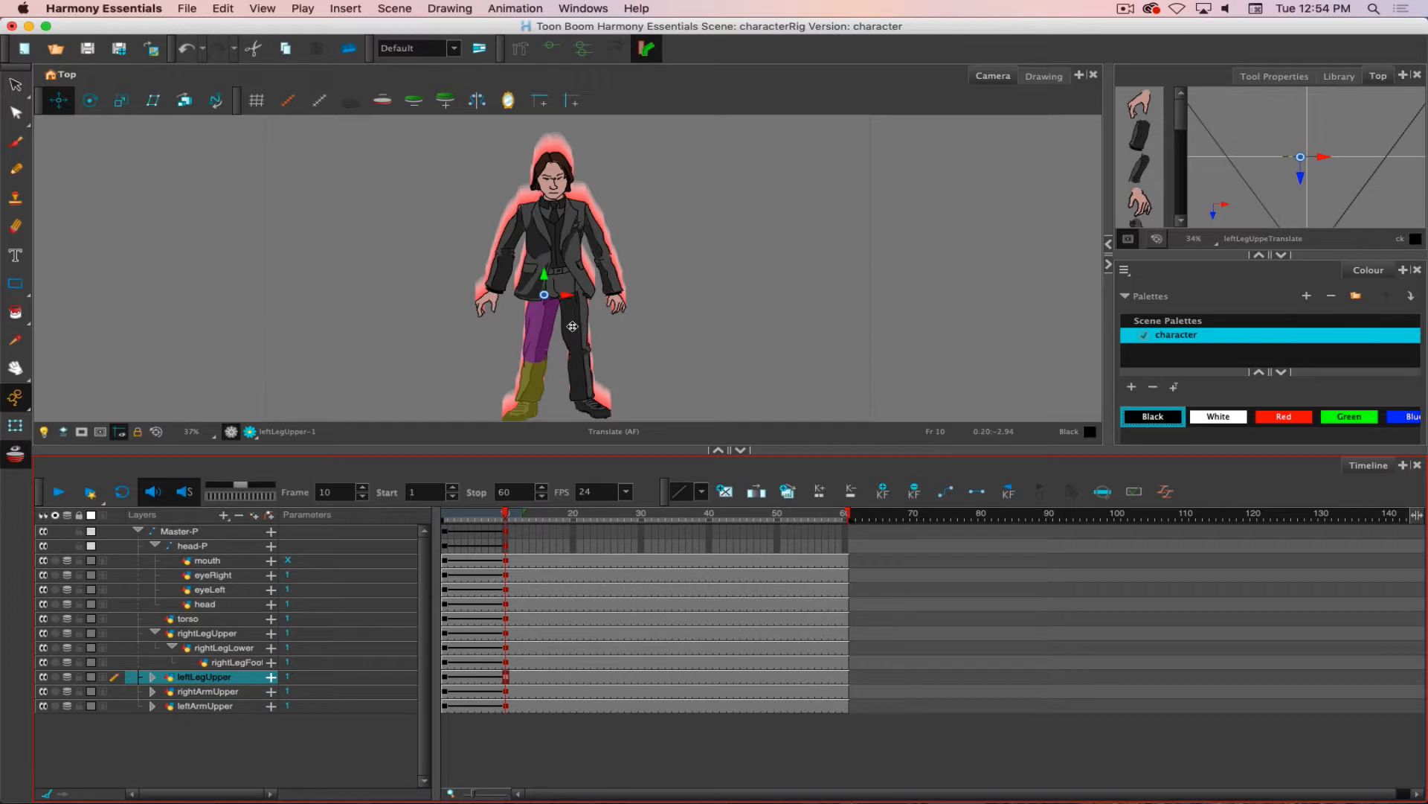
key(Up)
key(Up)
key(Up)
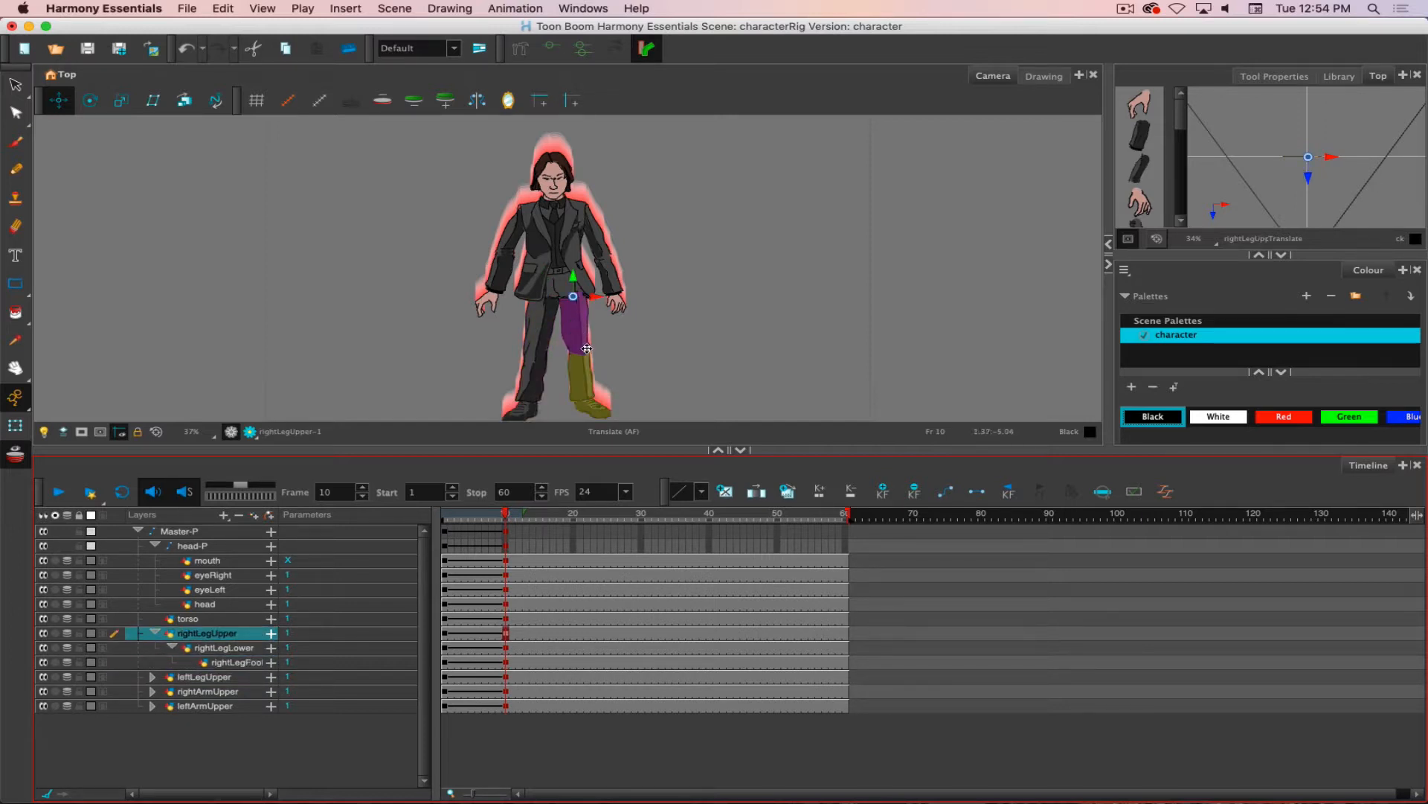
Pose the right leg at frame 10 by rotating rightLegUpper outward, rightLegLower back inward, and the foot level.
click(91, 108)
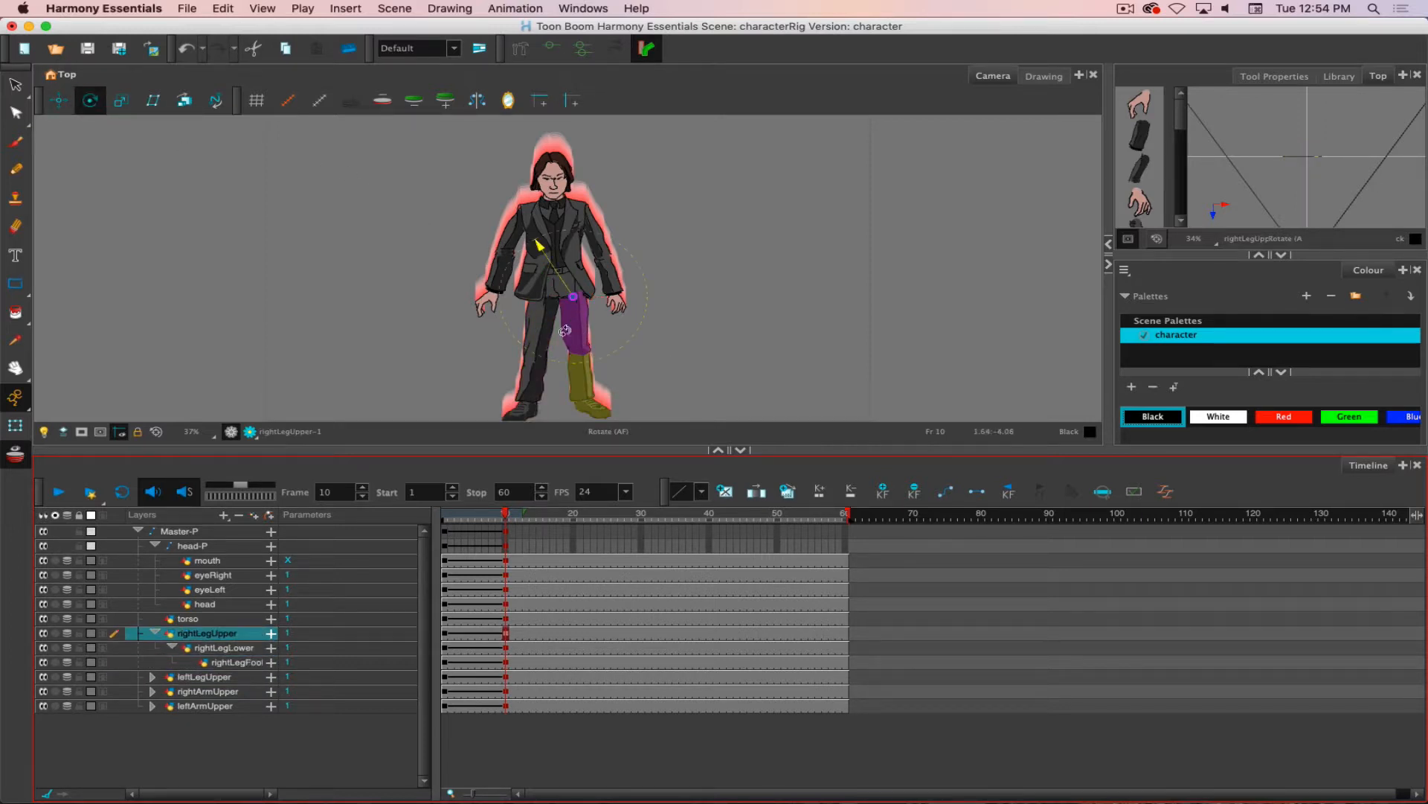
drag(625, 402, 697, 350)
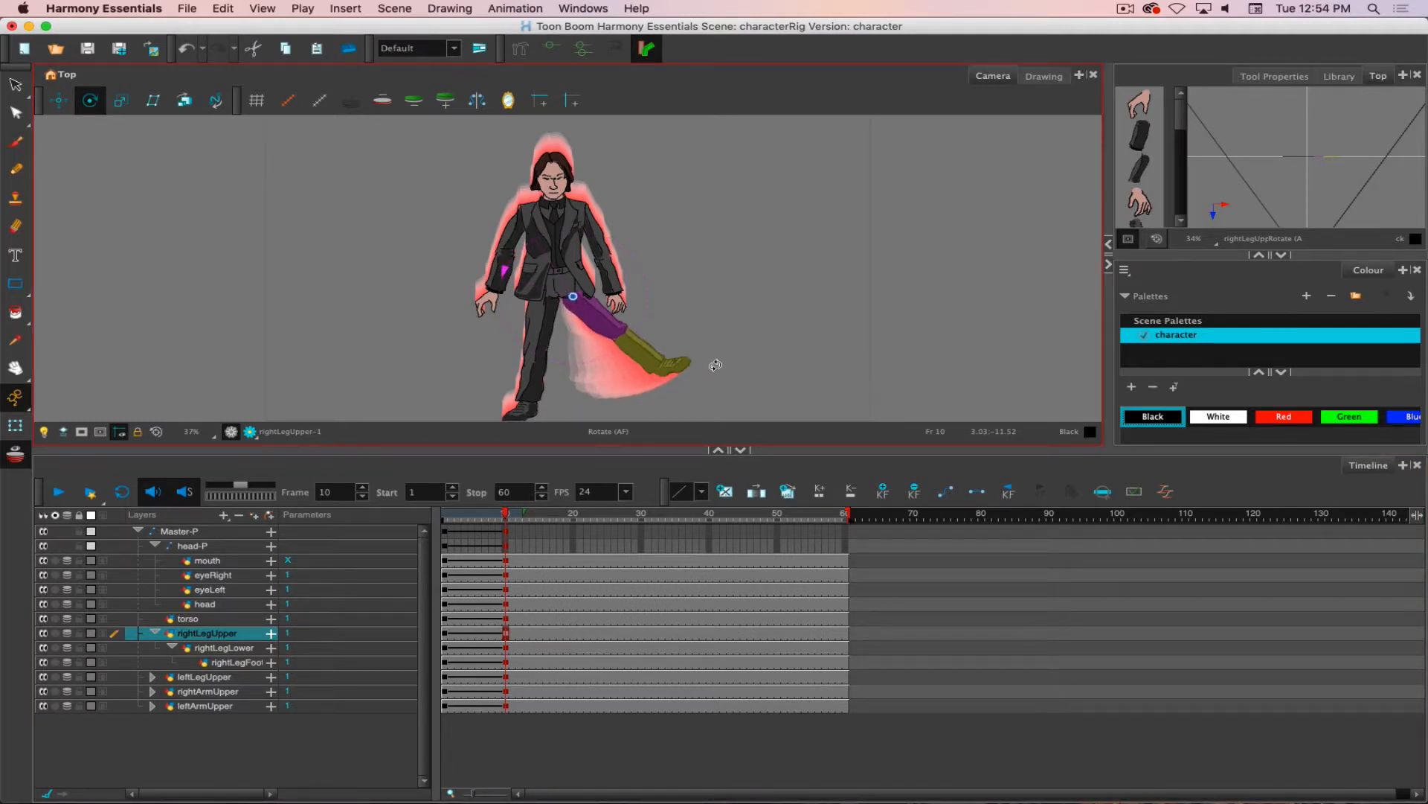
drag(703, 366, 605, 392)
key(shift+b)
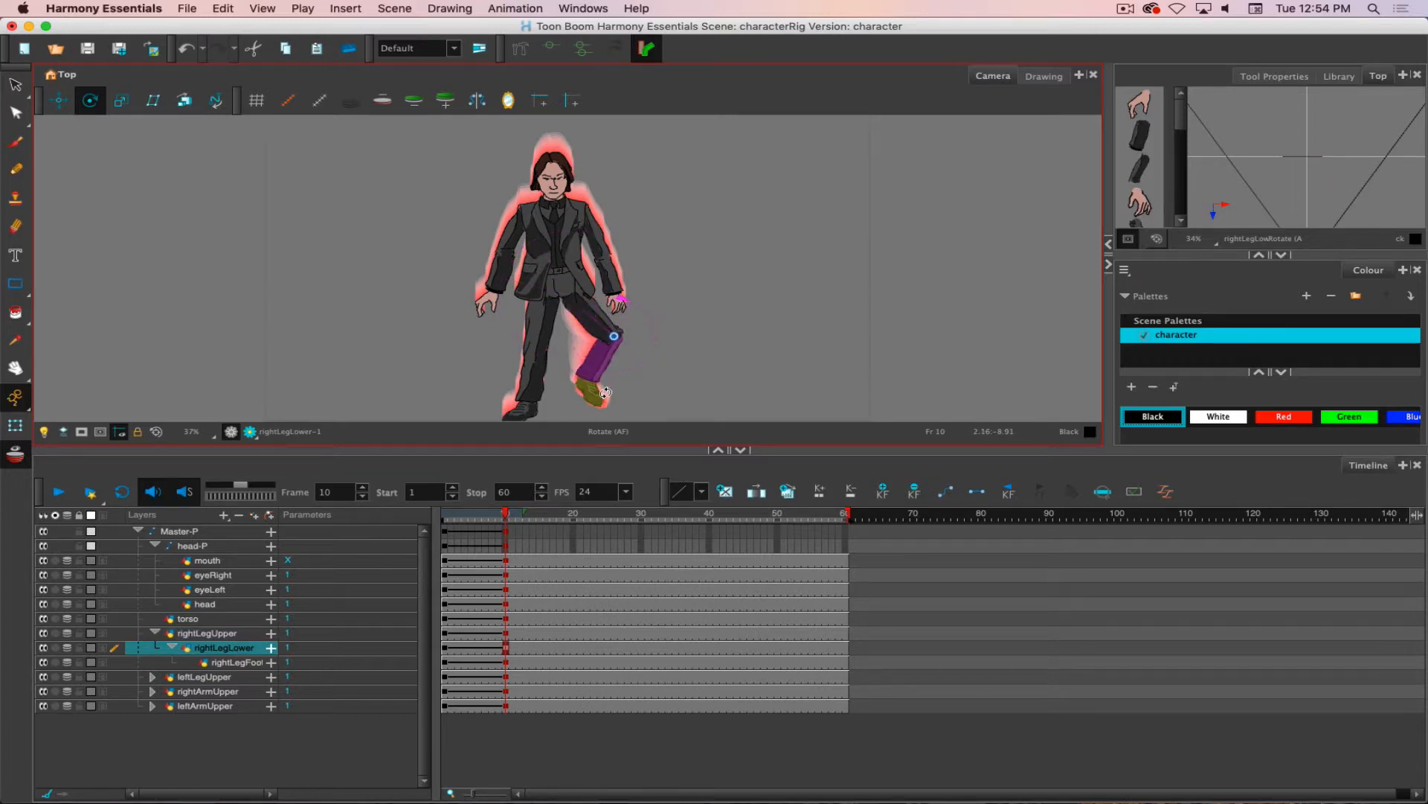
key(shift+b)
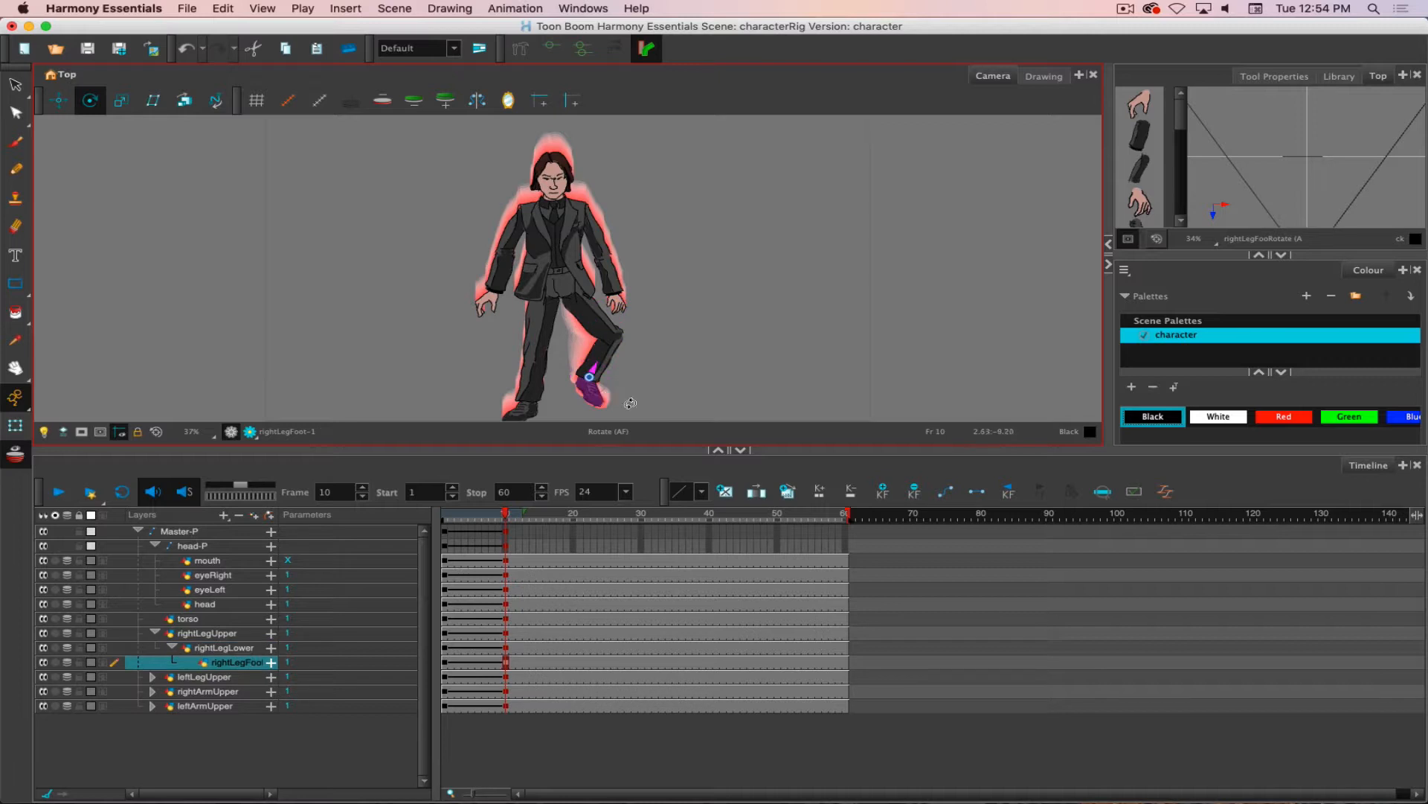
drag(622, 400, 635, 372)
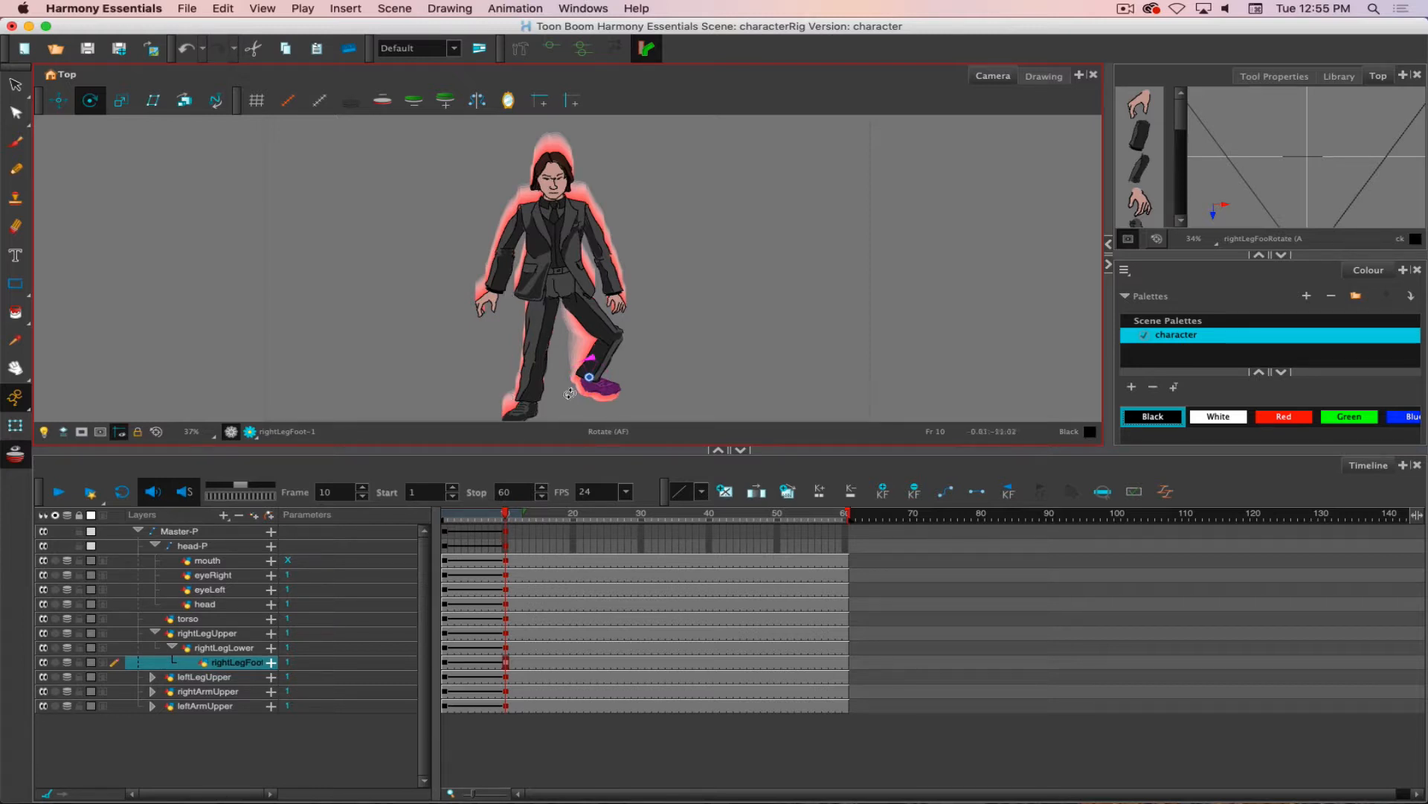
mouse_move(513, 513)
mouse_down()
mouse_move(467, 513)
mouse_move(505, 500)
mouse_up()
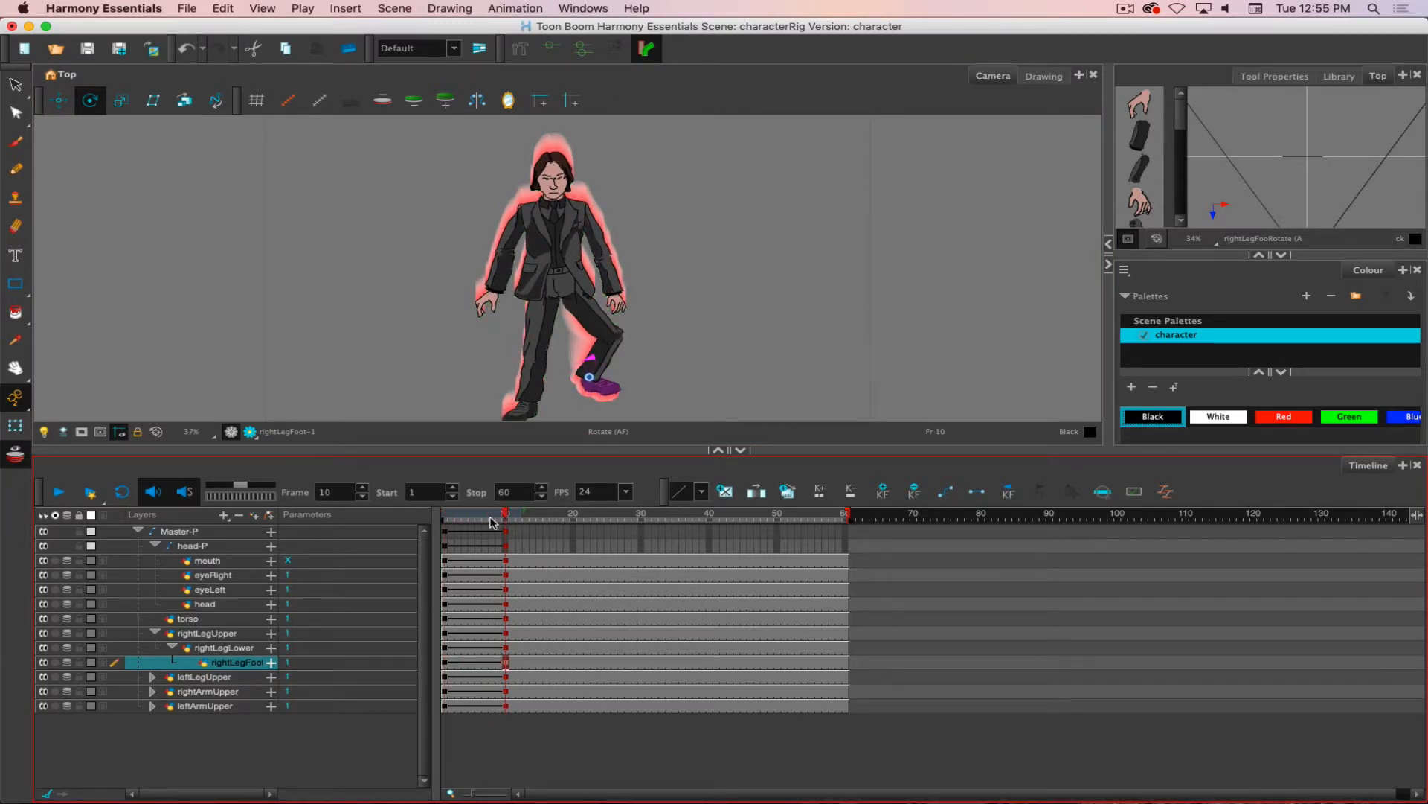
Translate the Master-P peg slightly down and to the left at frame 10, checking the motion against the earlier frames.
click(204, 533)
click(59, 101)
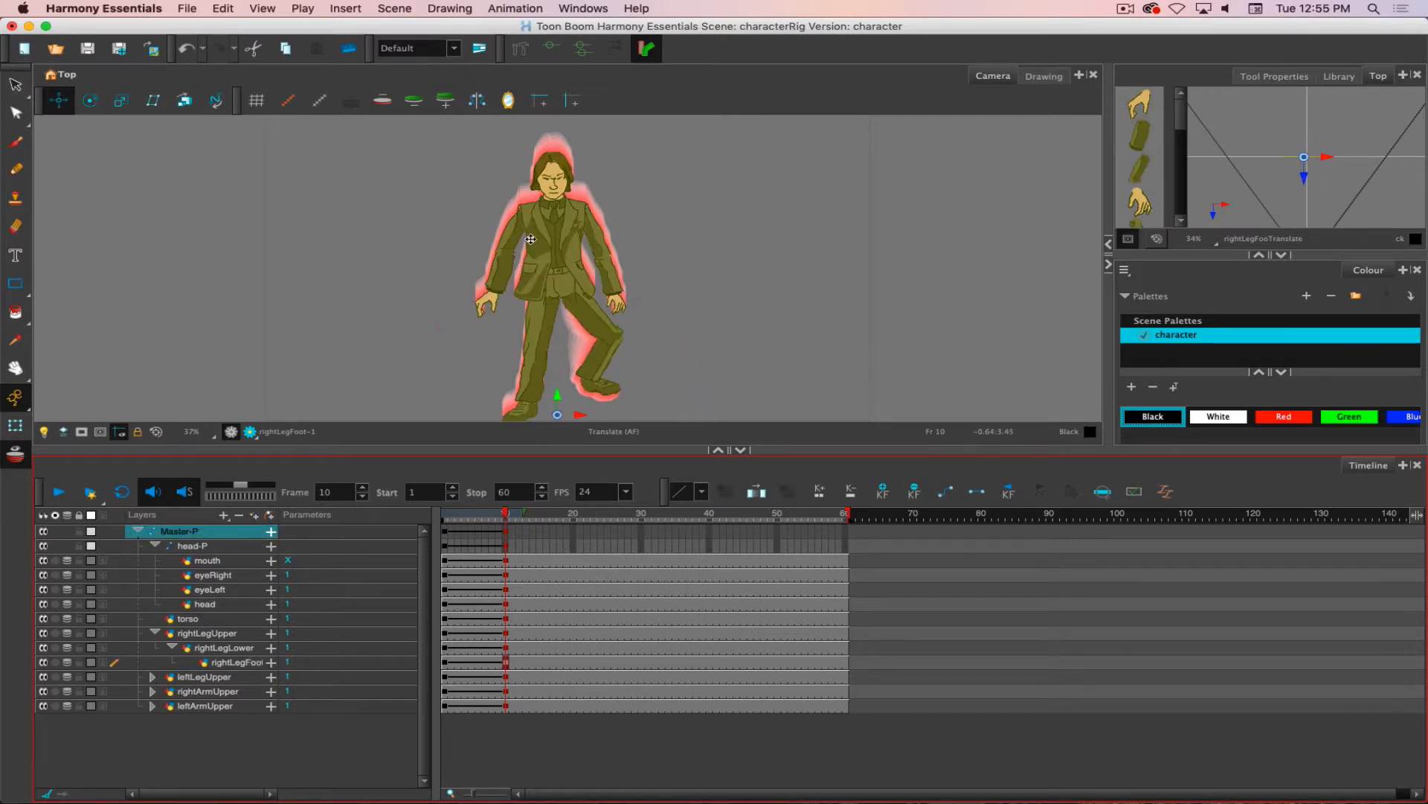
drag(565, 240, 556, 247)
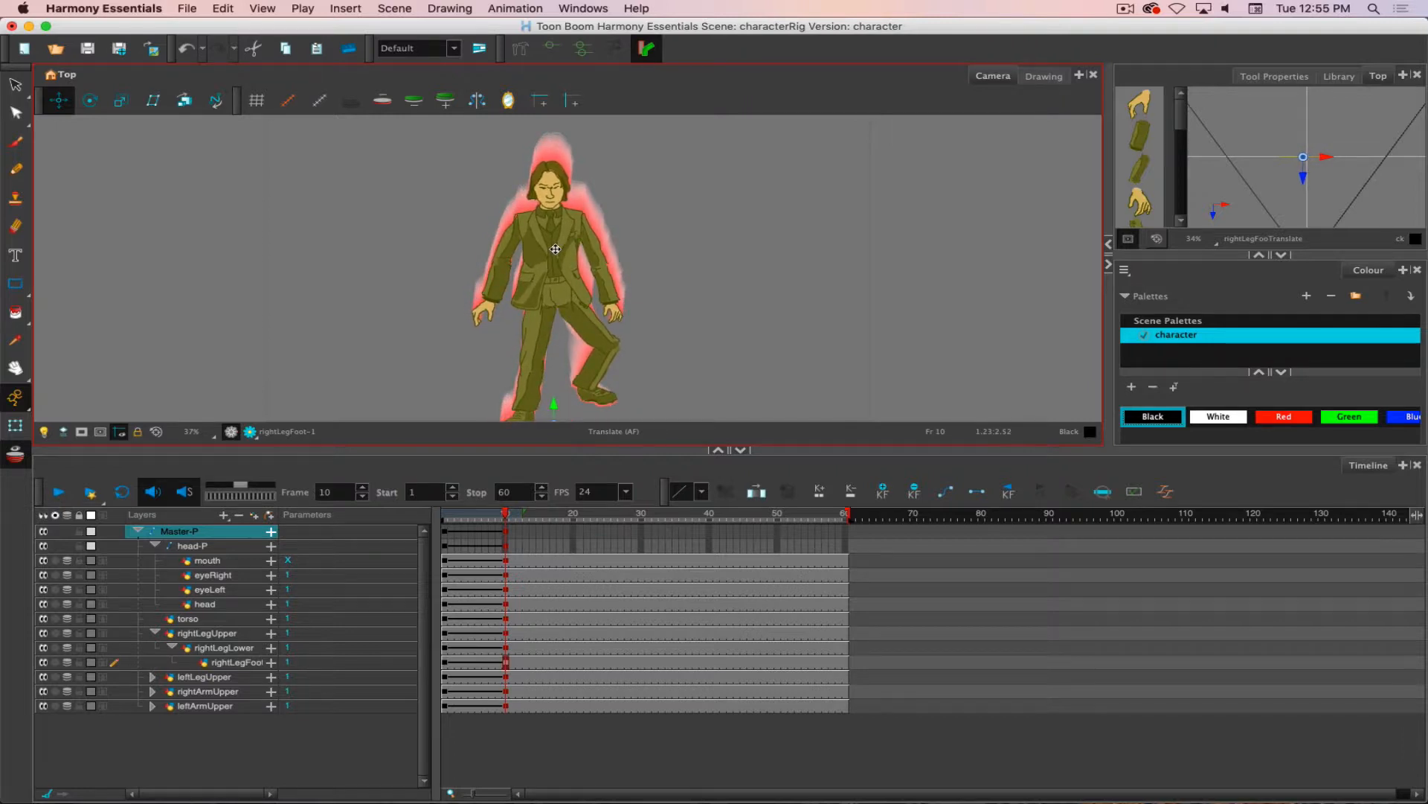
click(448, 513)
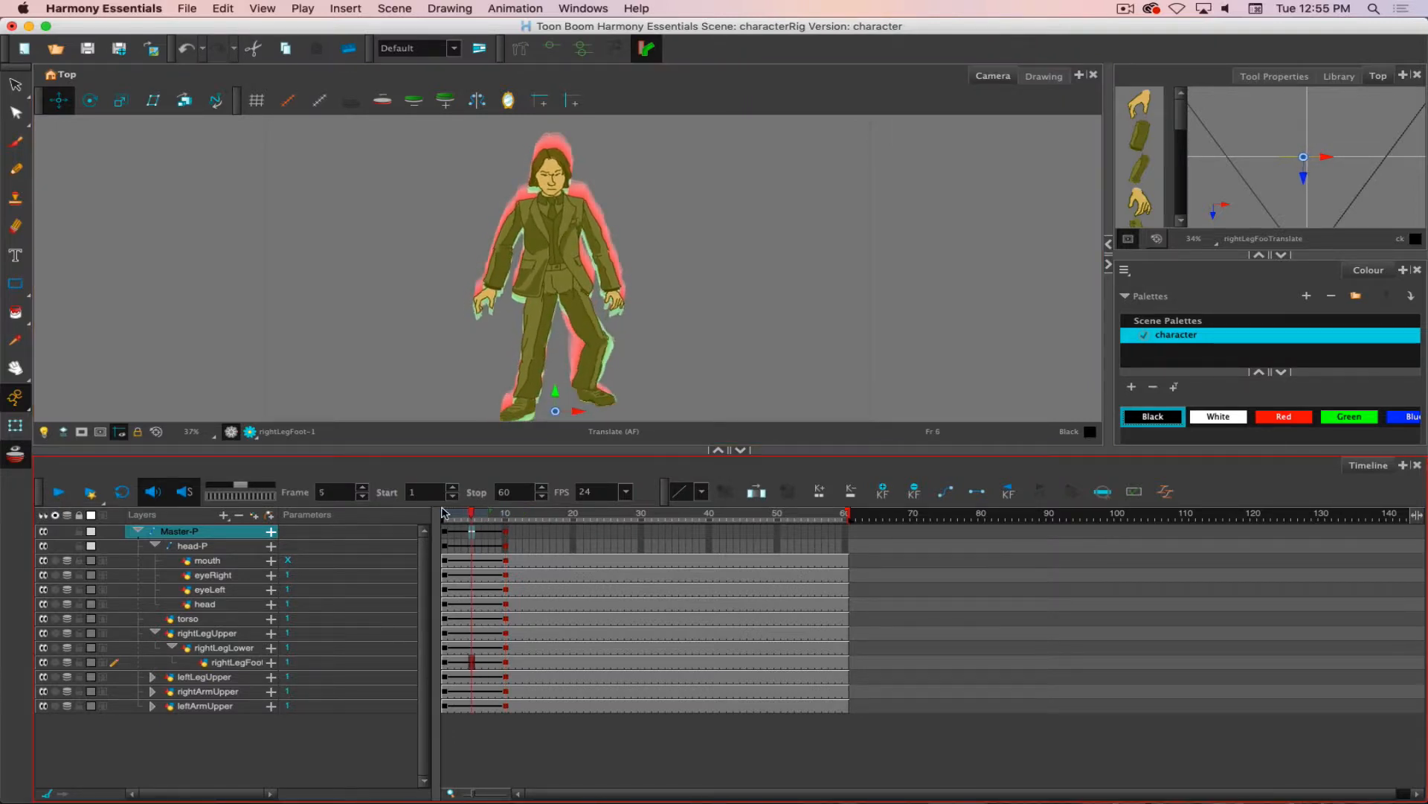
drag(453, 506, 506, 498)
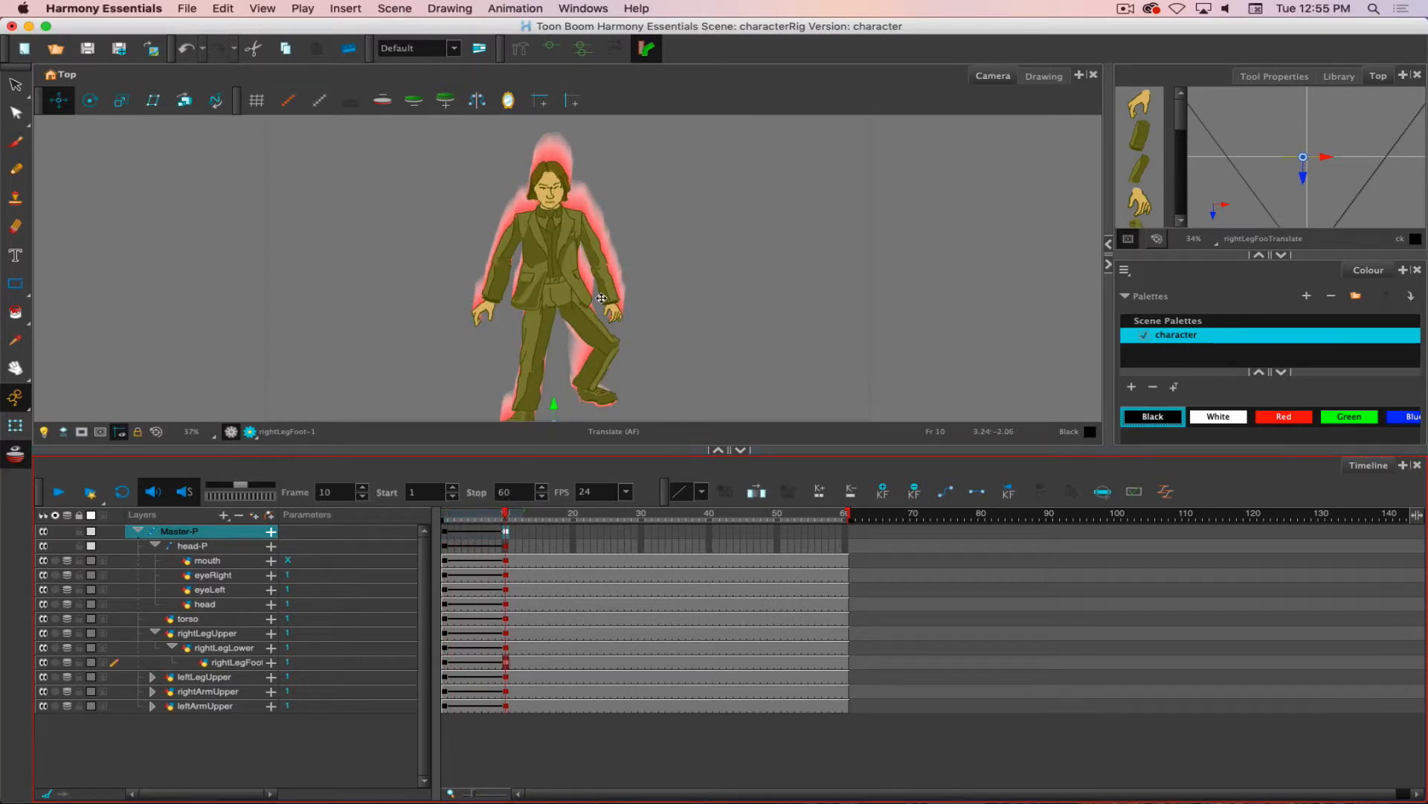
click(558, 296)
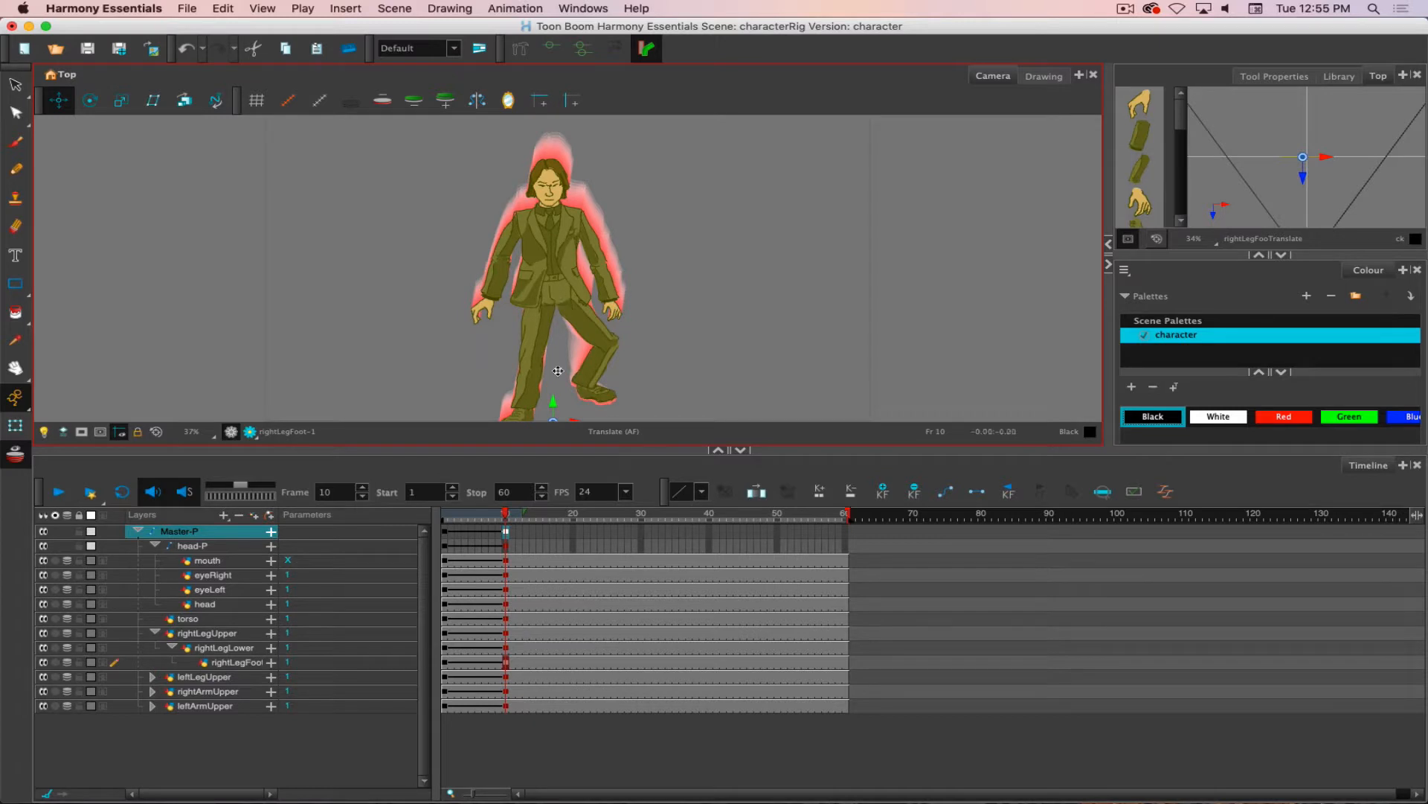
mouse_move(506, 514)
mouse_down()
mouse_move(444, 509)
mouse_move(505, 508)
mouse_up()
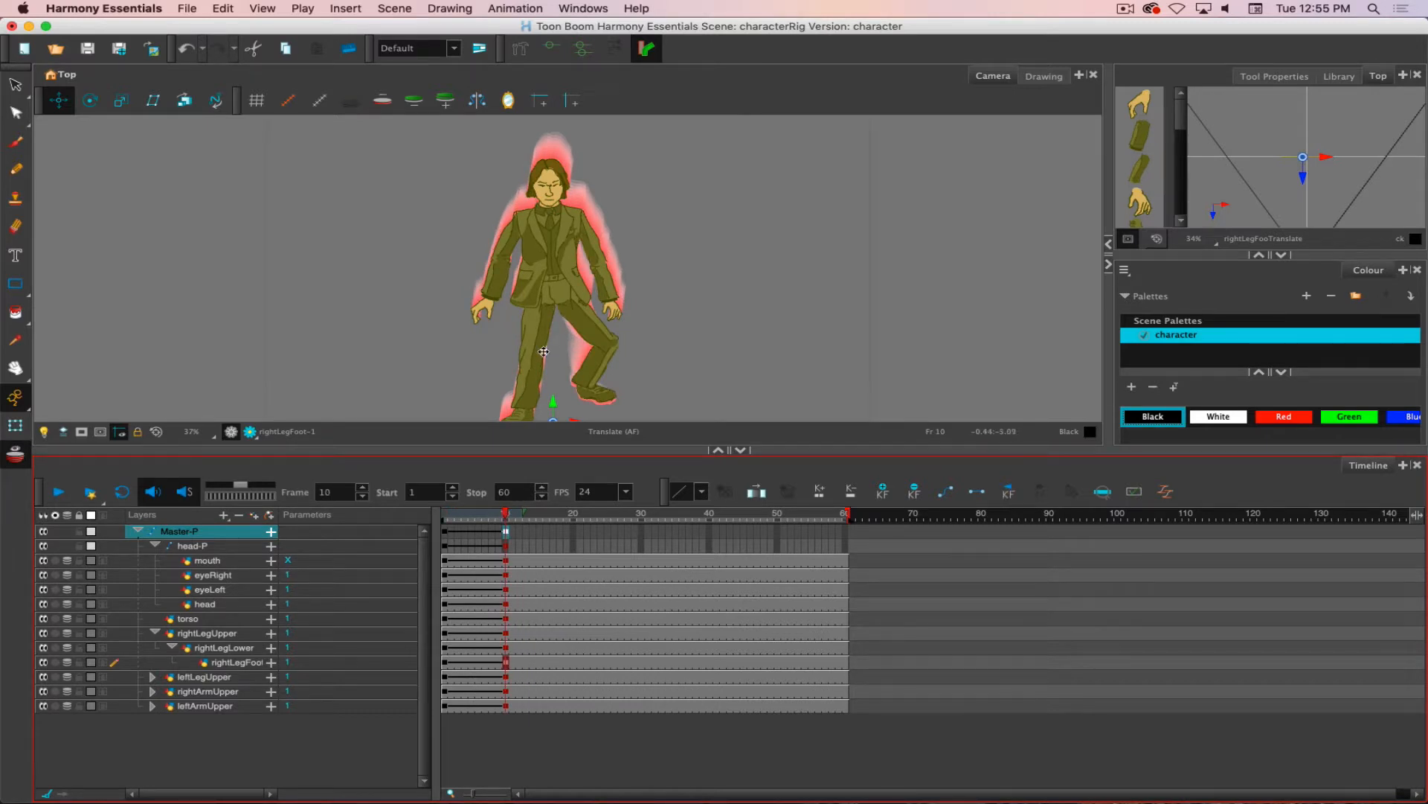
Pose the left leg at frame 10 by rotating leftLegUpper outward, the lower leg inward, and the foot level.
click(195, 679)
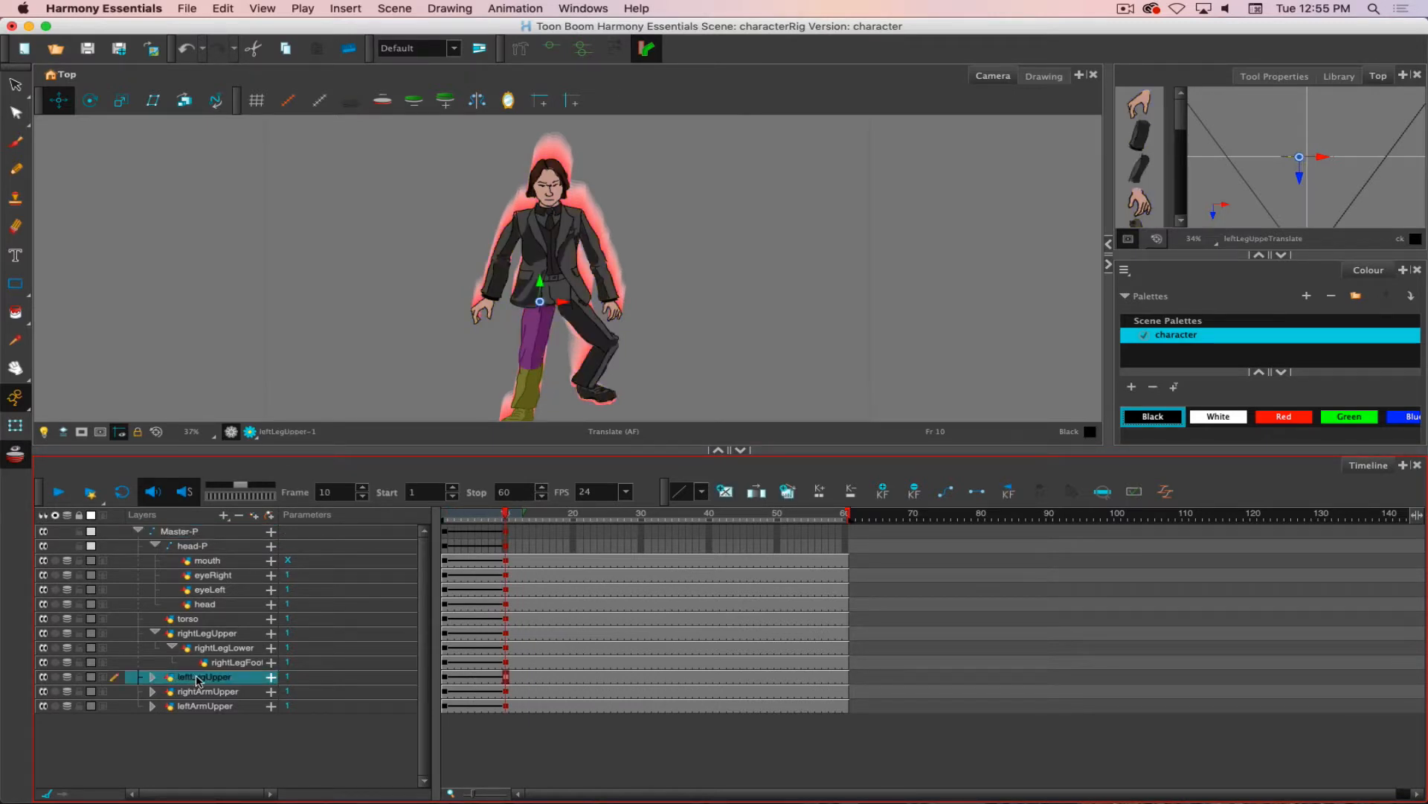
click(90, 100)
drag(365, 363, 306, 299)
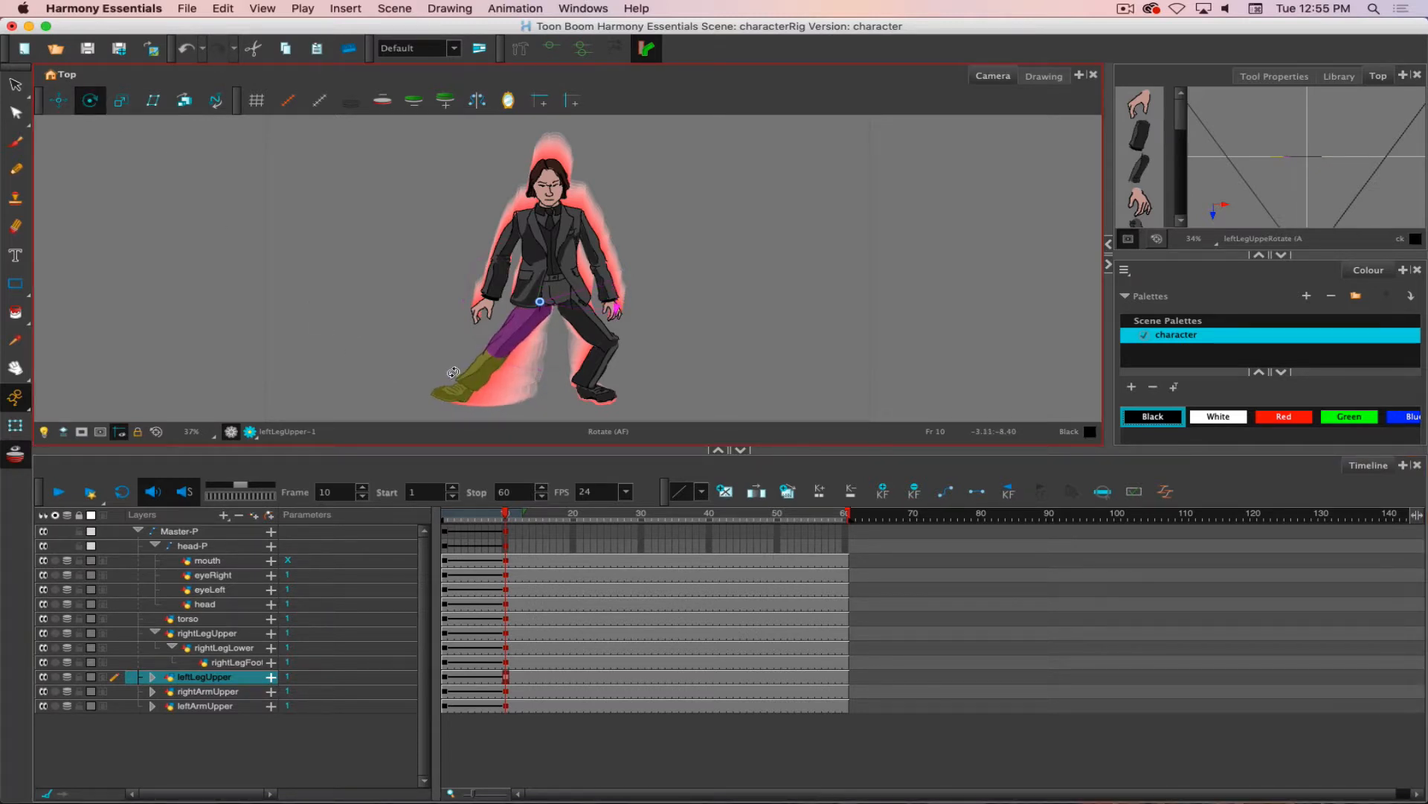
key(h)
key(j)
click(476, 377)
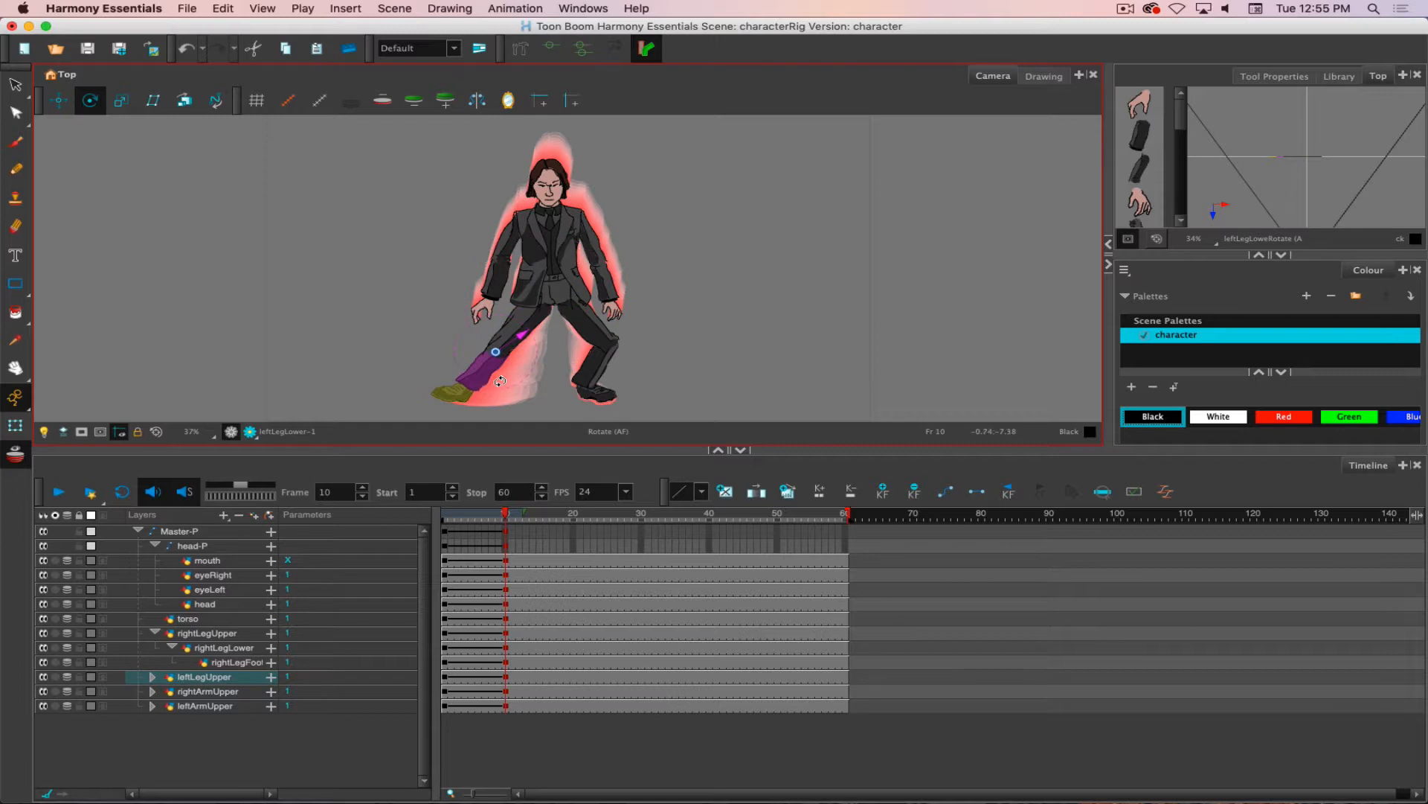
drag(500, 380, 556, 351)
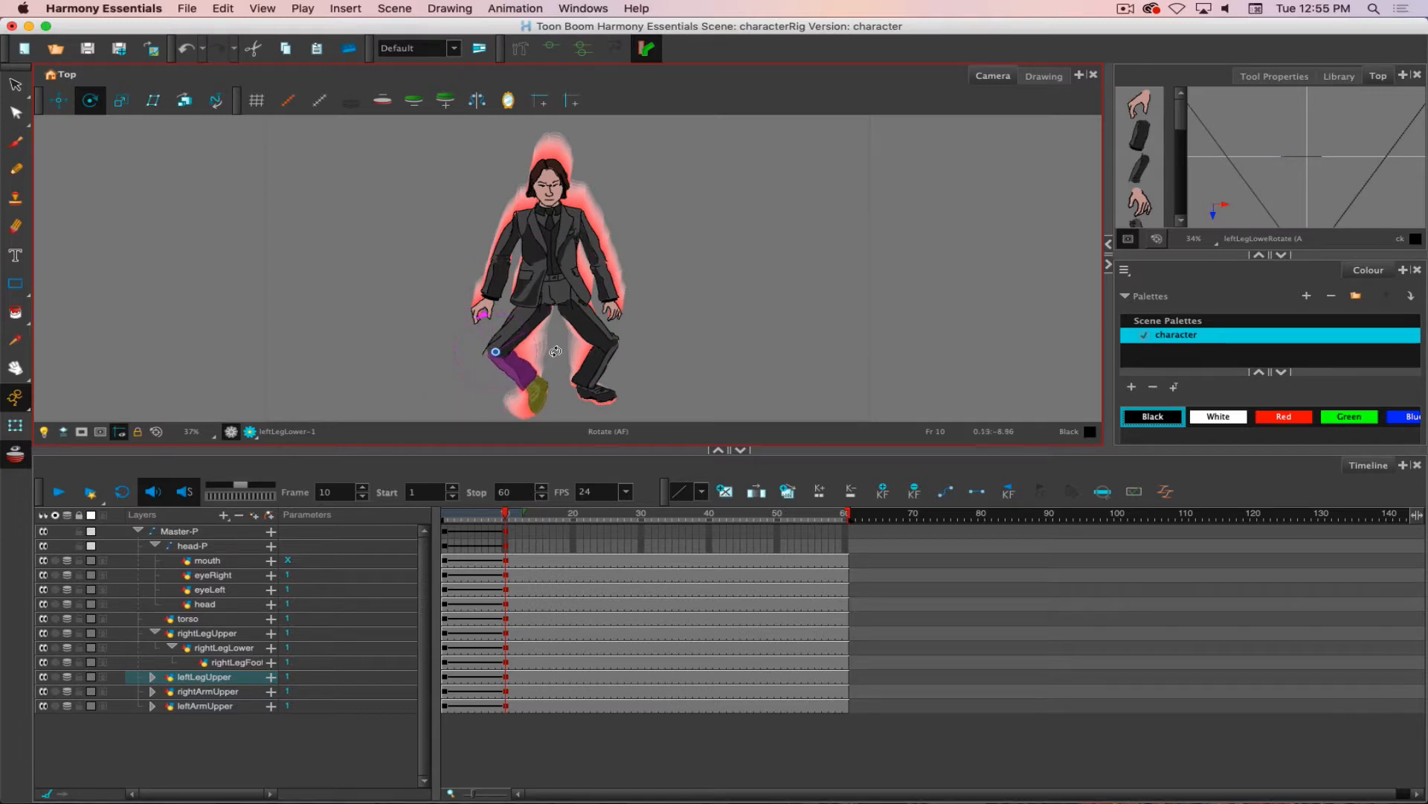
click(544, 408)
drag(539, 407, 508, 397)
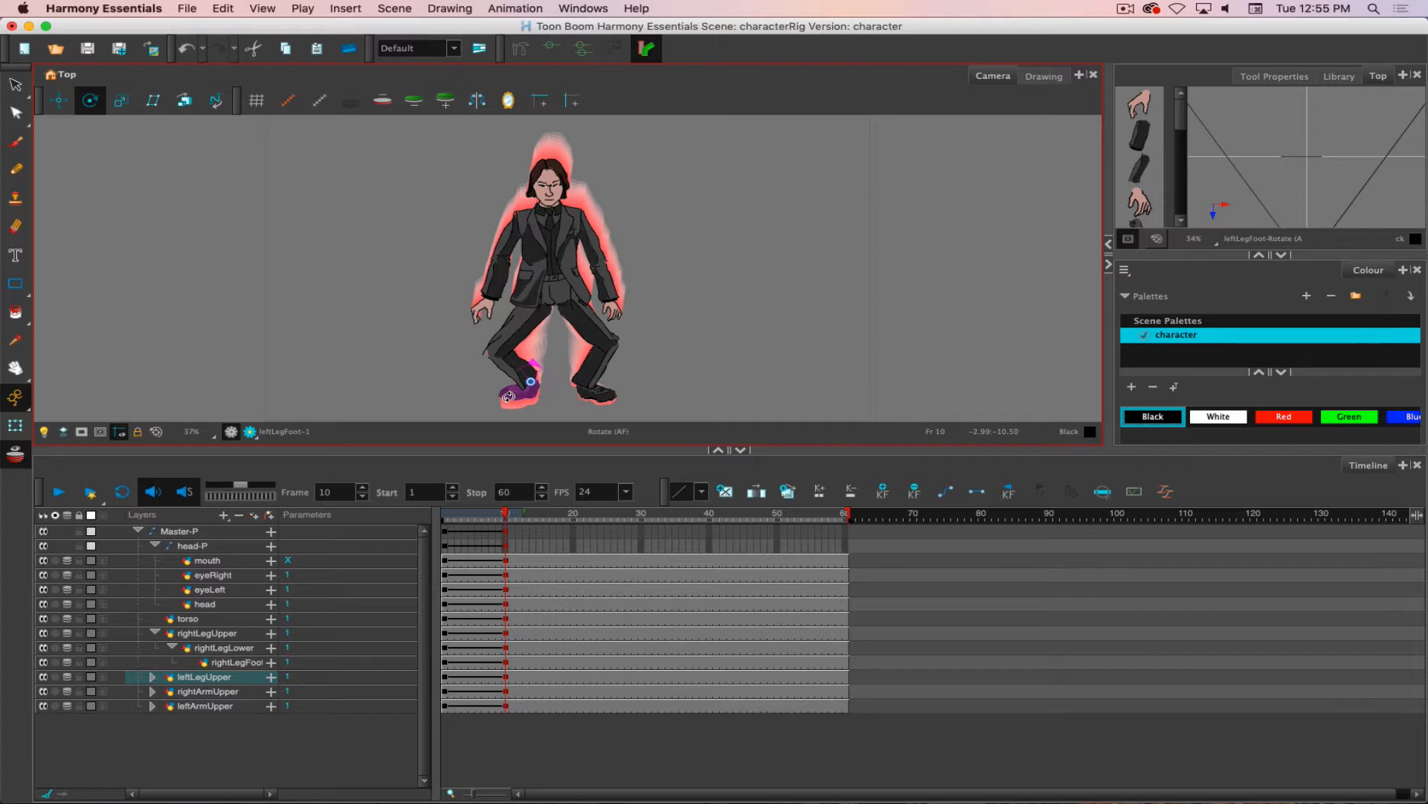
Refine the left leg's bend at frame 10 by re-rotating its upper part, and move to frame 20.
drag(508, 397, 551, 356)
key(b)
key(b)
key(shift+b)
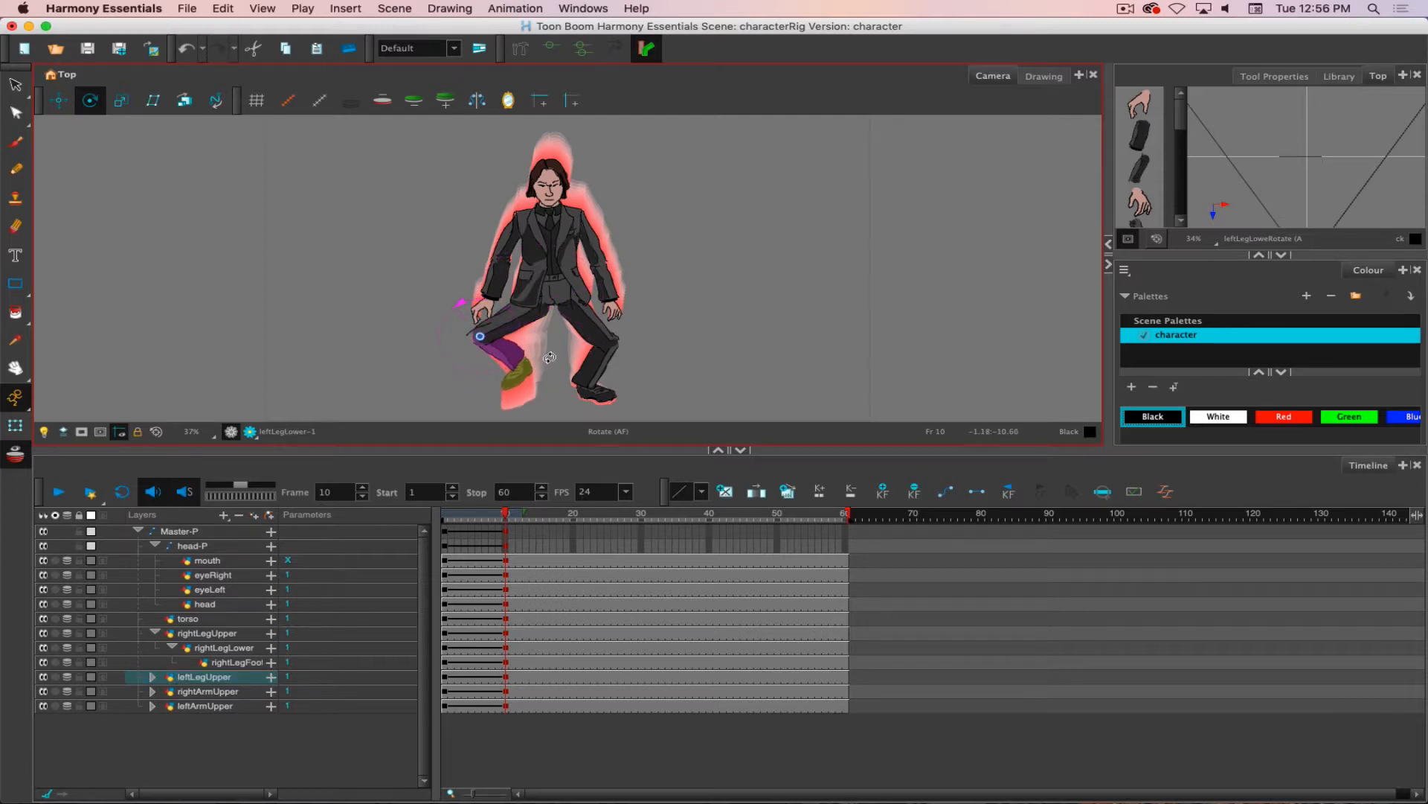
key(b)
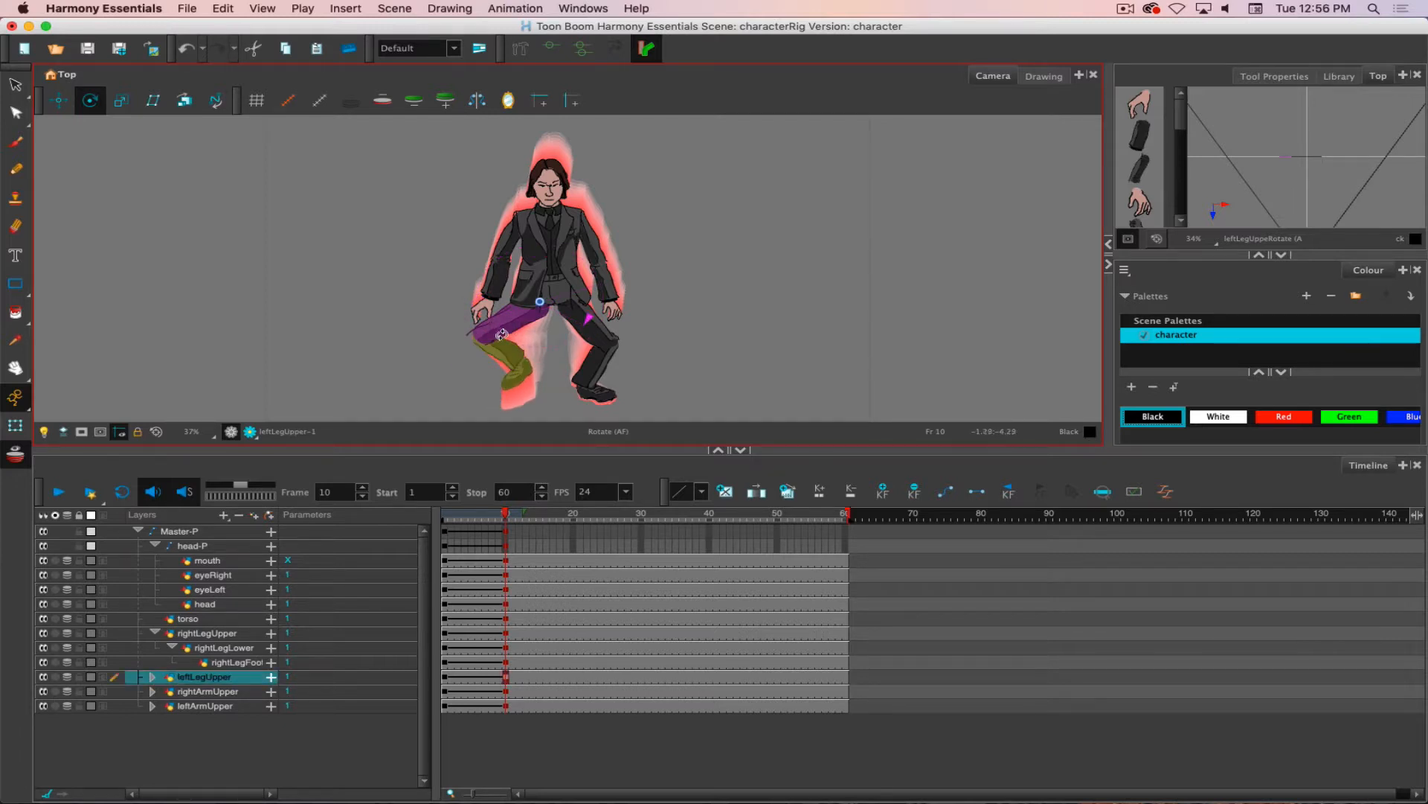
drag(498, 329, 515, 399)
key(shift+b)
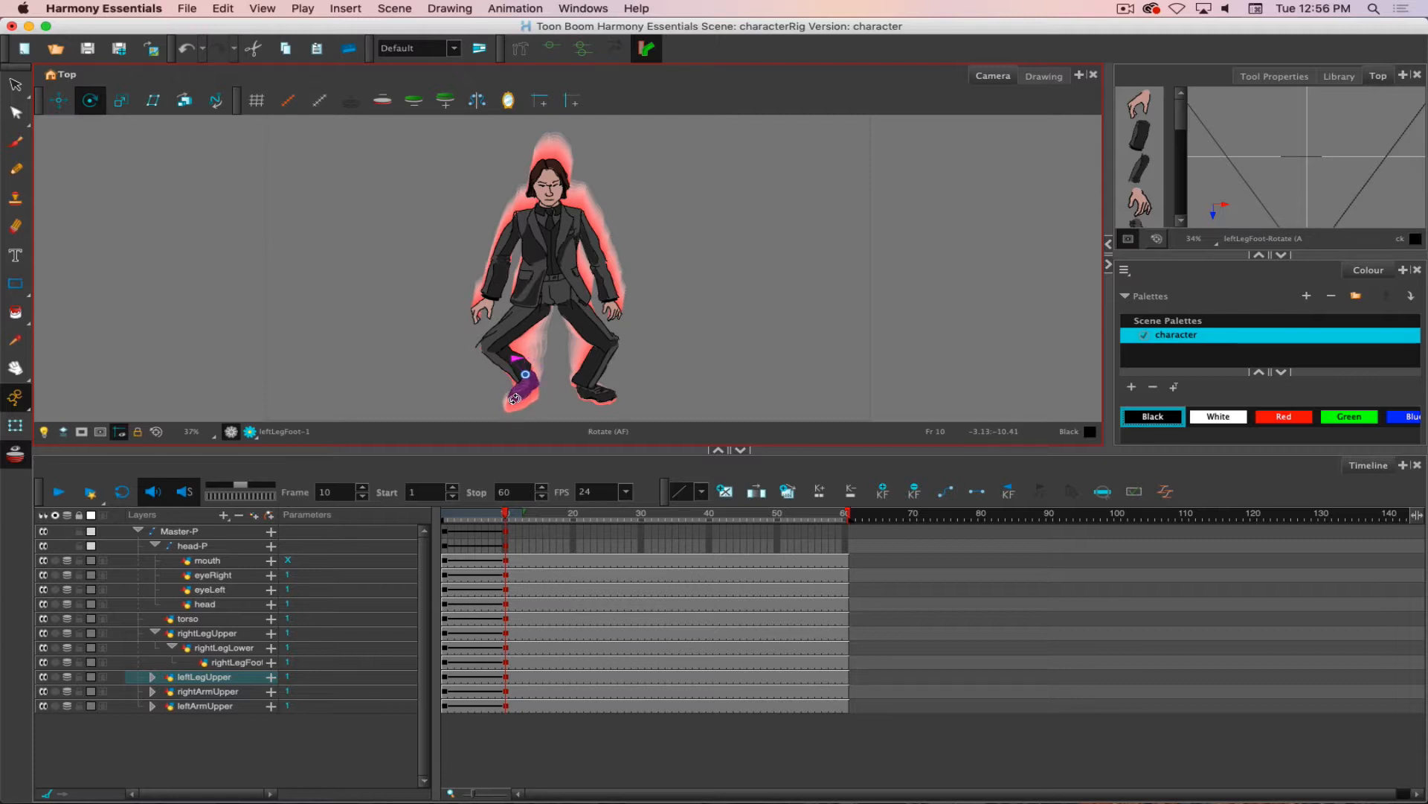
drag(506, 512, 574, 512)
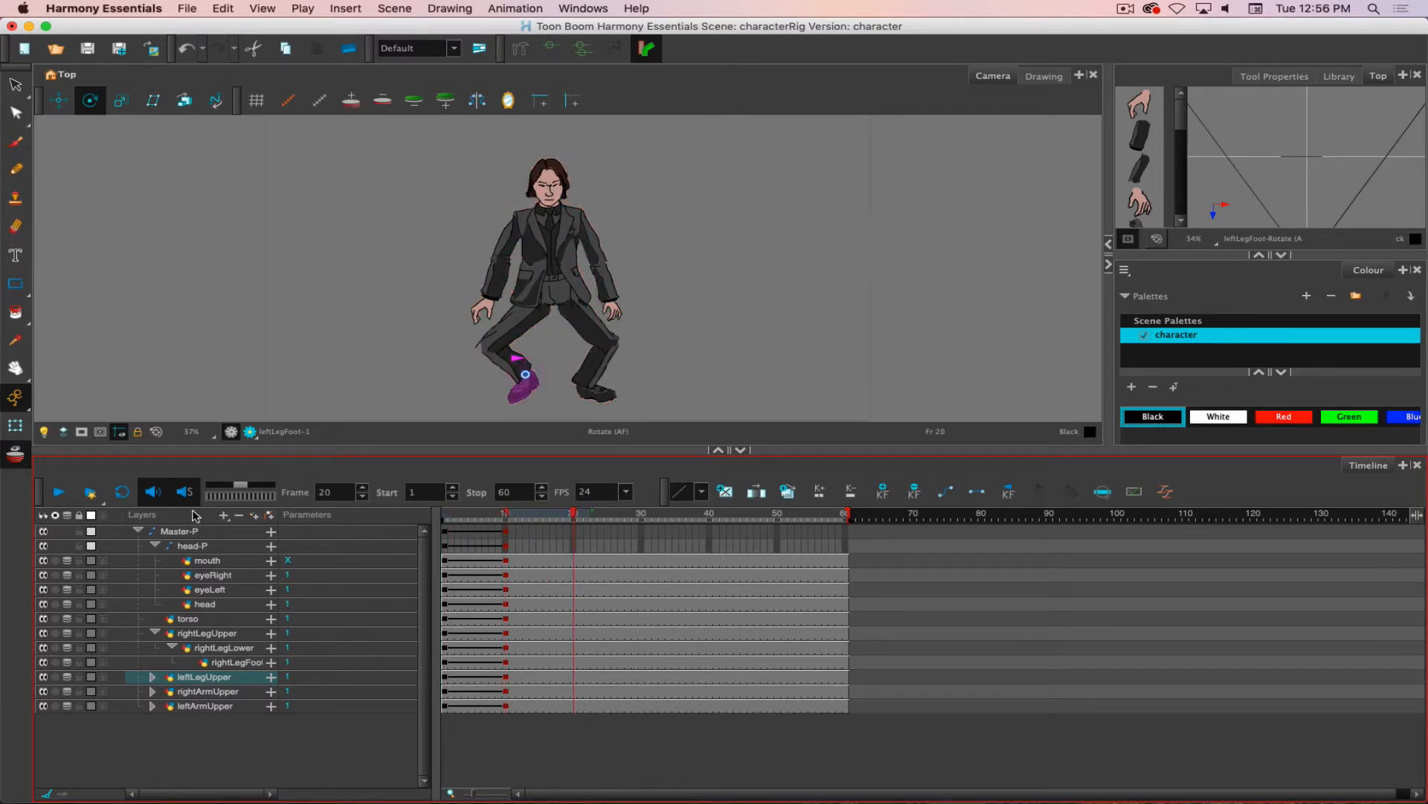
Collapse Master-P, add a keyframe to it at frame 20, and inspect the keyframes on its child layers.
click(137, 531)
click(575, 535)
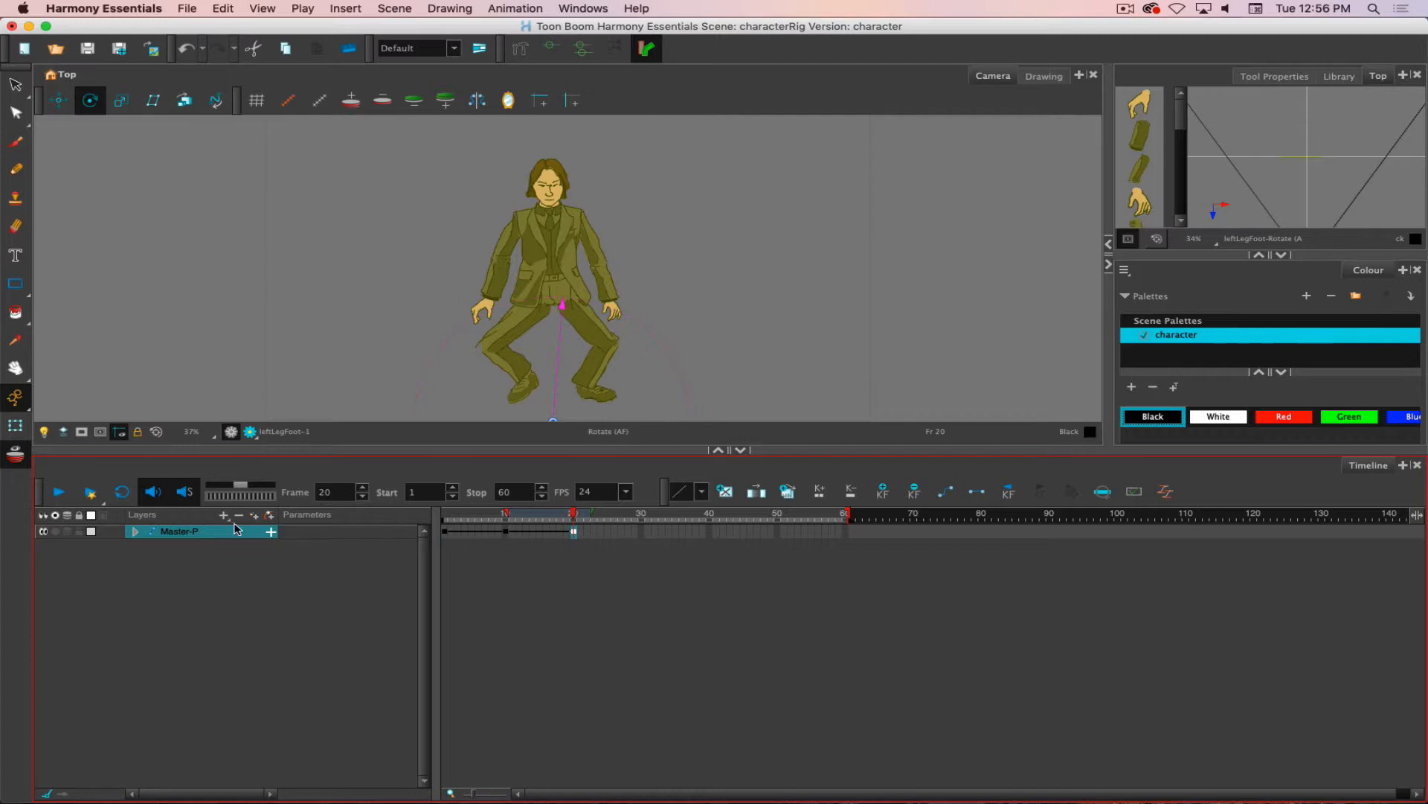
click(136, 531)
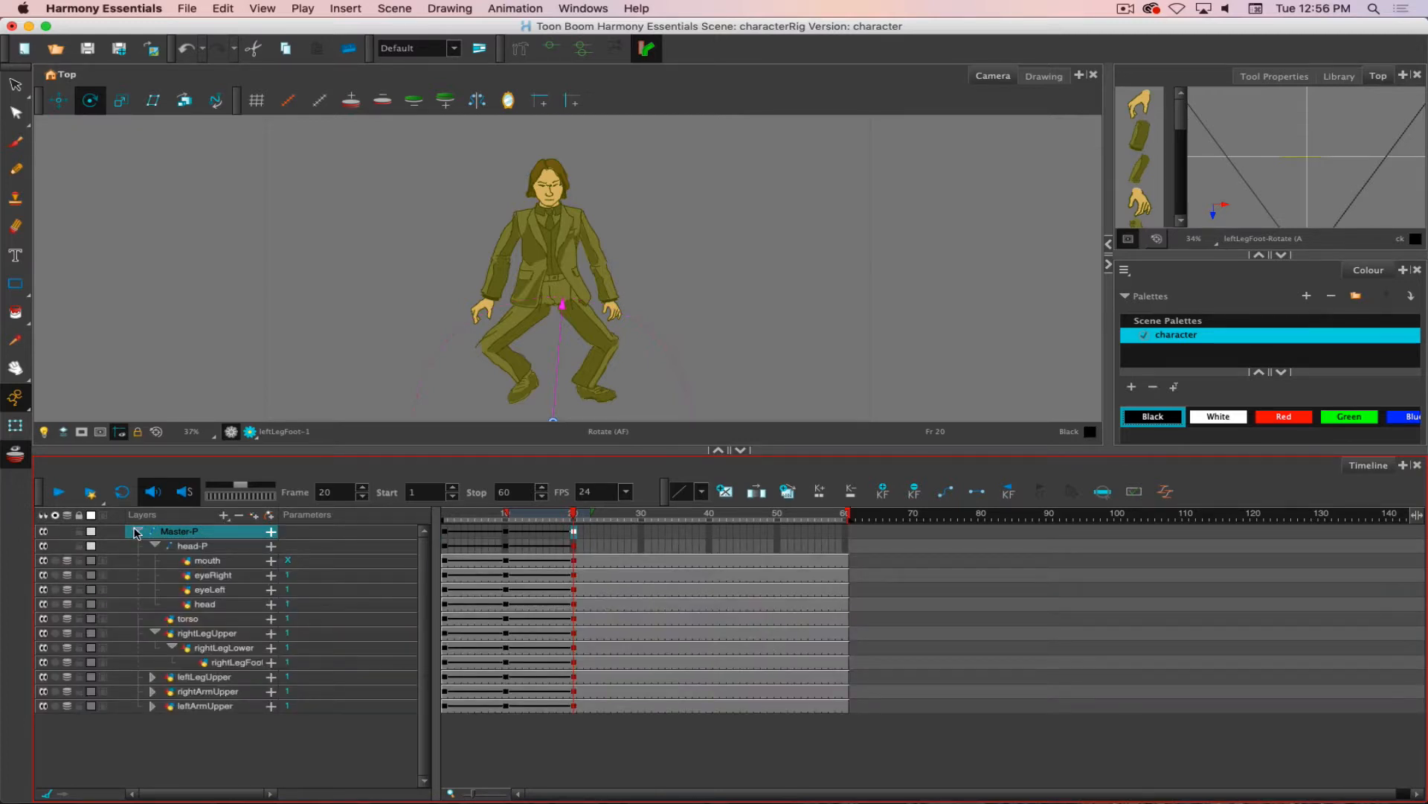
click(136, 531)
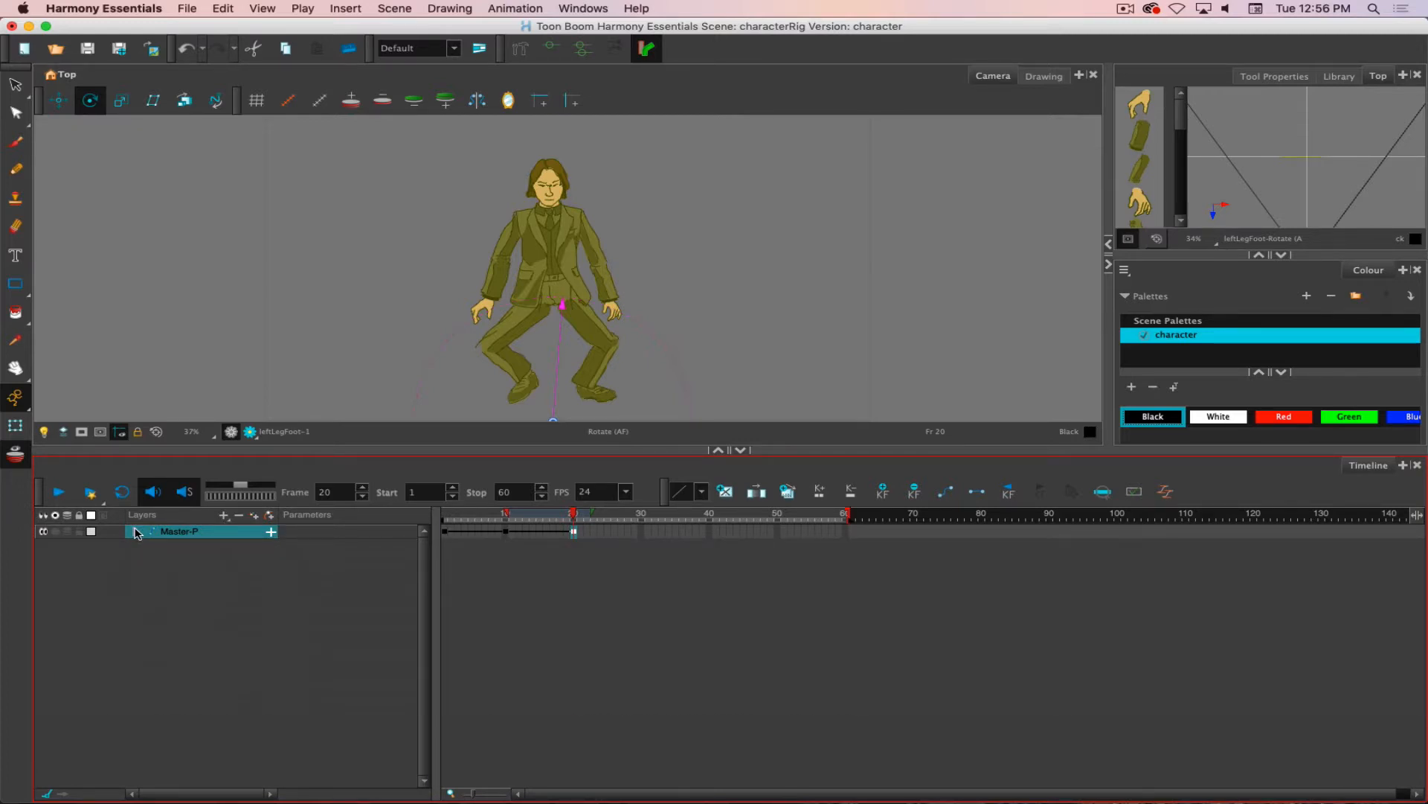
Undo the Master-P keyframe at frame 20 and expand the peg's layers again.
key(super+z)
click(136, 531)
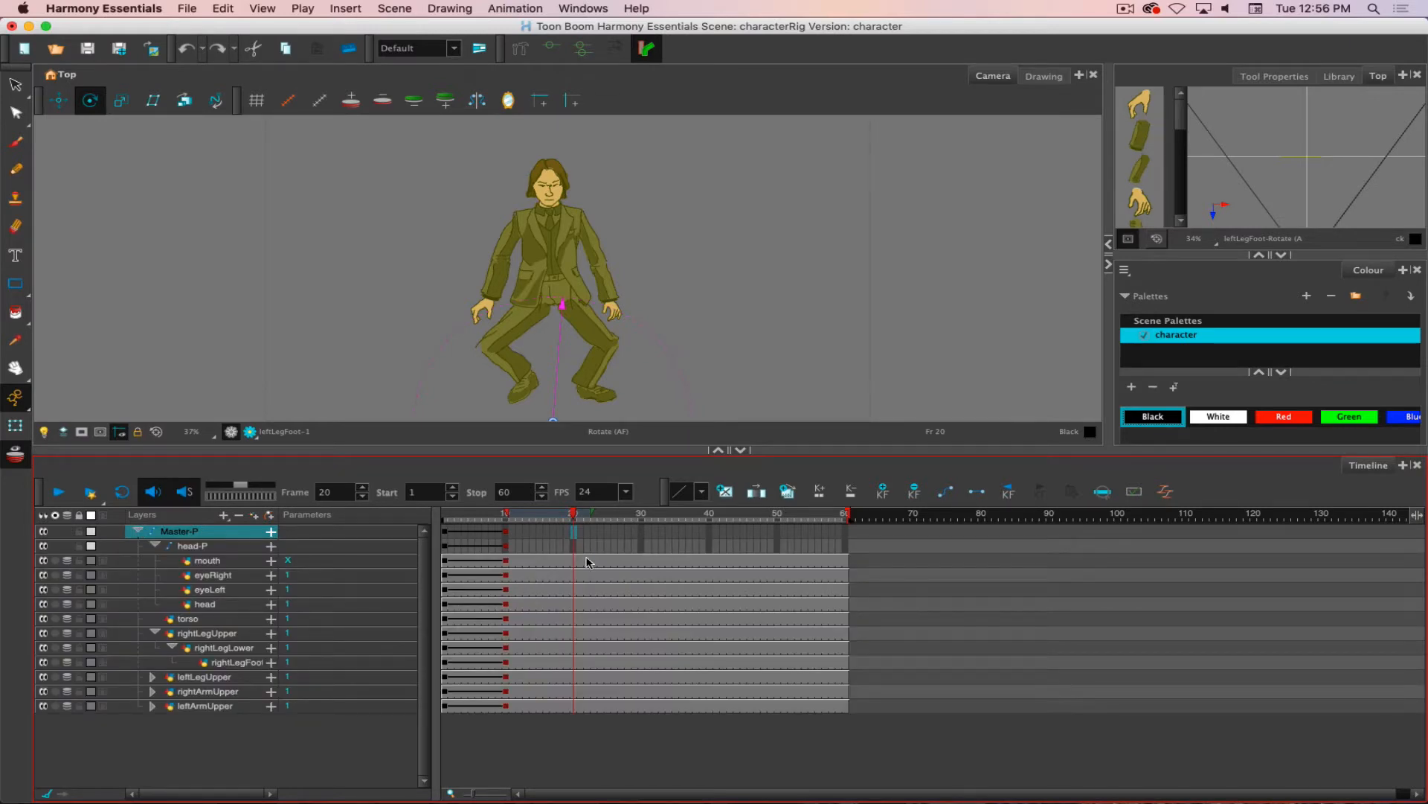
Rotate rightArmUpper upward at frame 20 until the right arm extends horizontally from the shoulder.
click(506, 249)
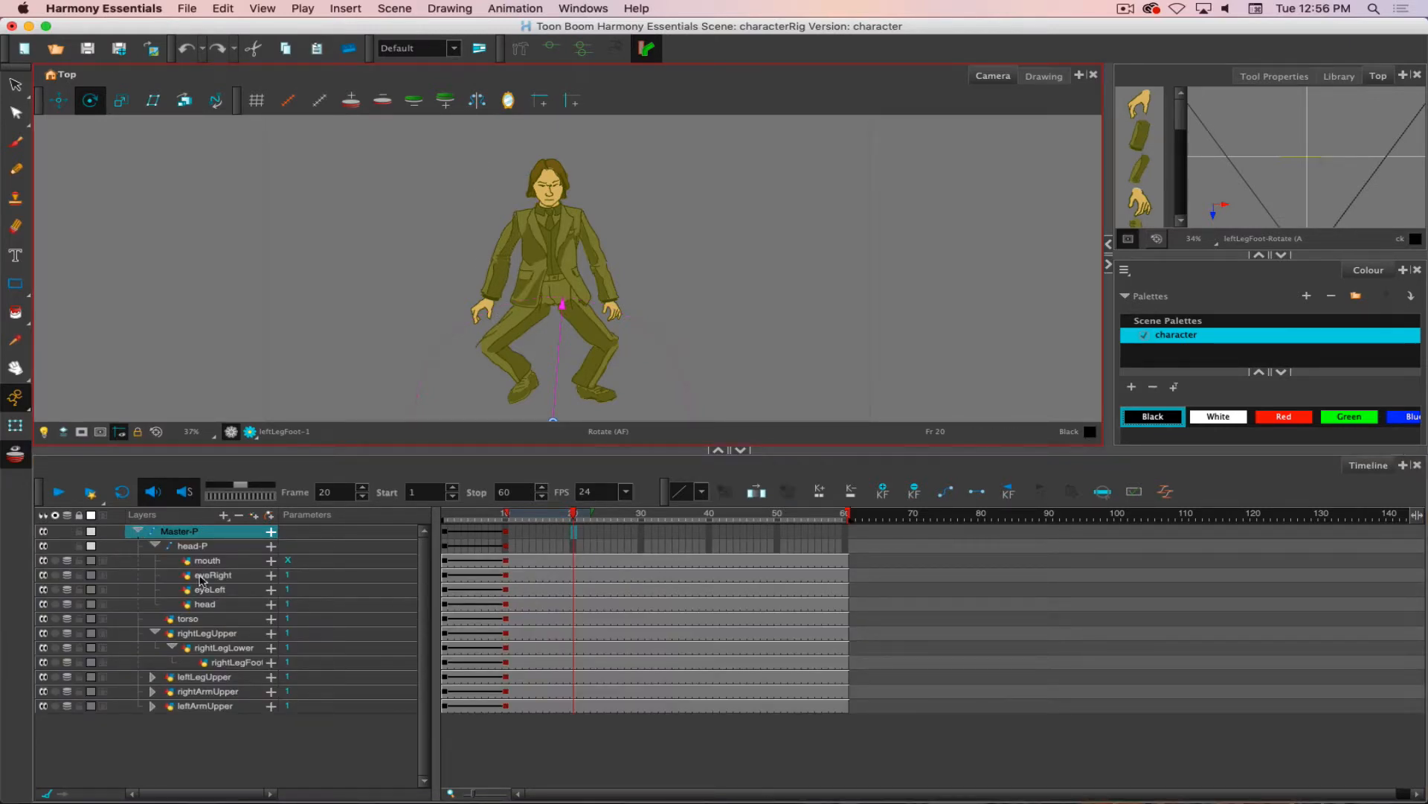
click(197, 634)
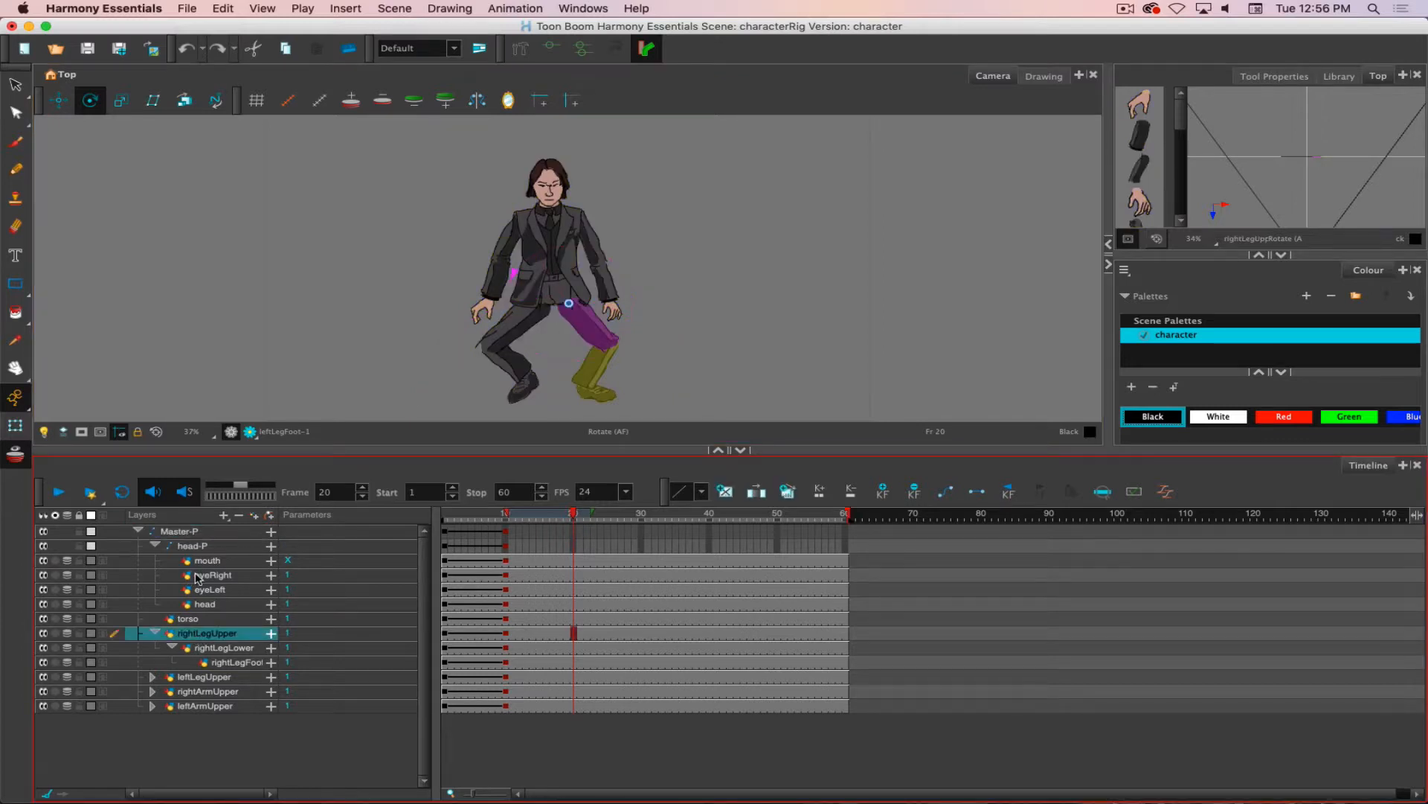
click(195, 692)
drag(637, 289, 727, 165)
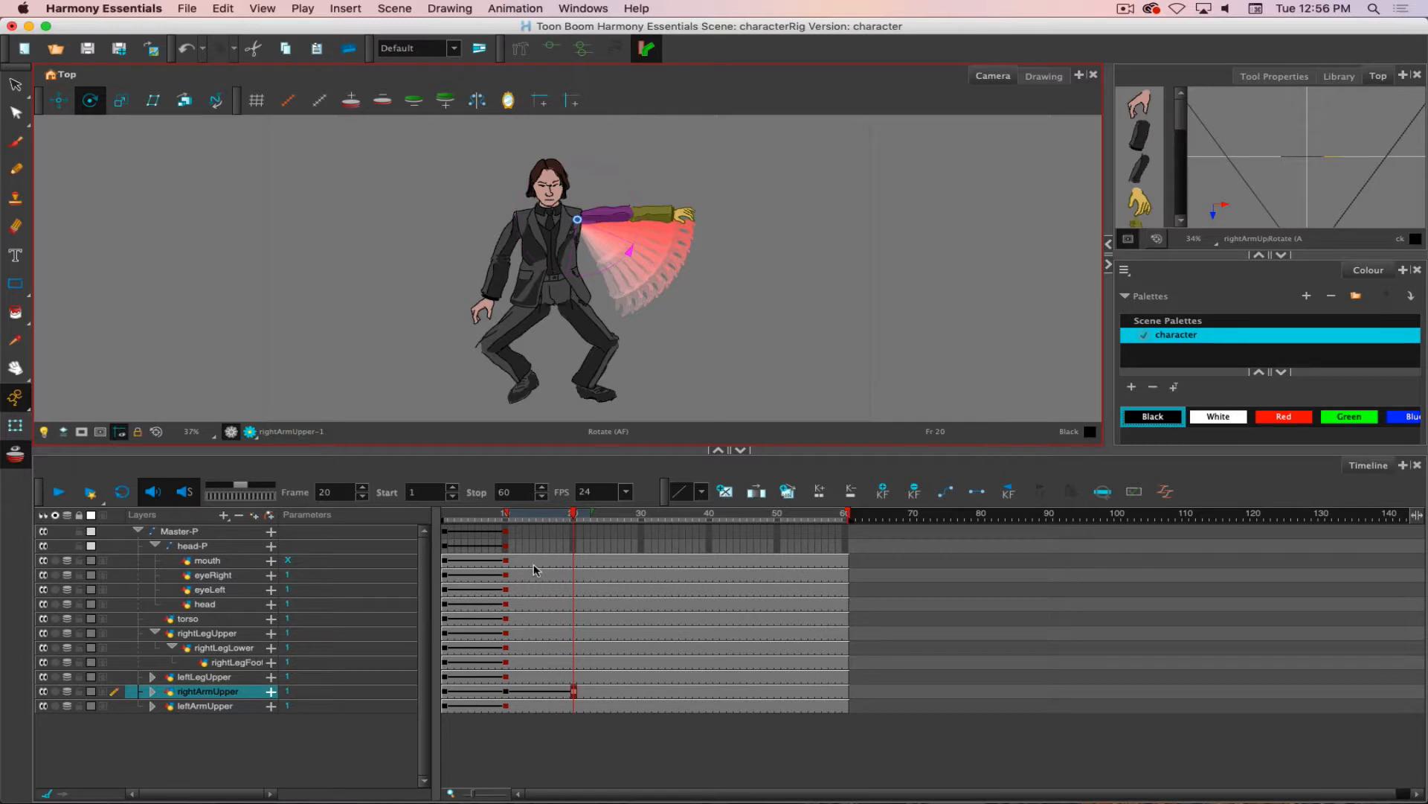
Rotate leftArmUpper upward at frame 30 until the left arm extends horizontally from the shoulder.
drag(574, 513, 644, 517)
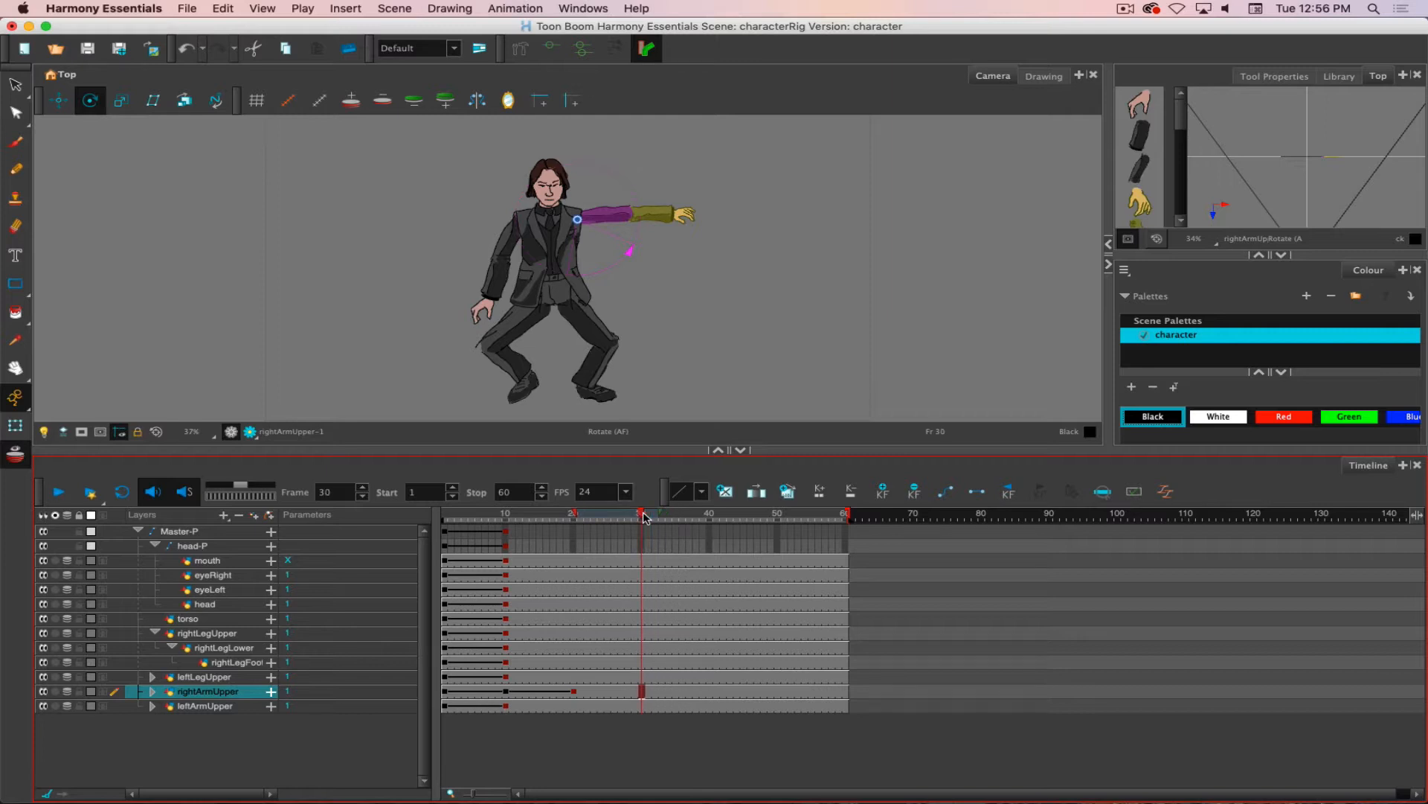
click(502, 250)
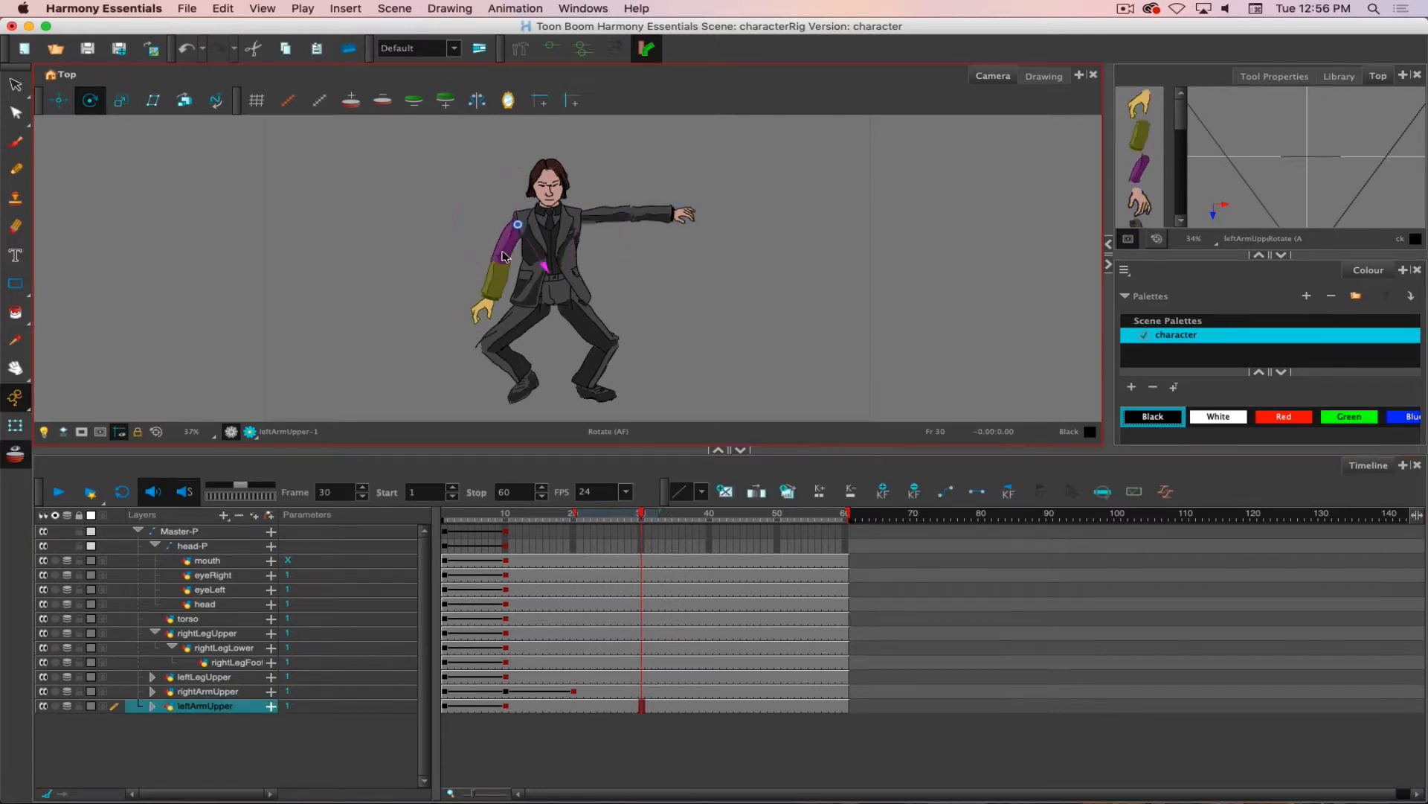
drag(456, 329, 380, 210)
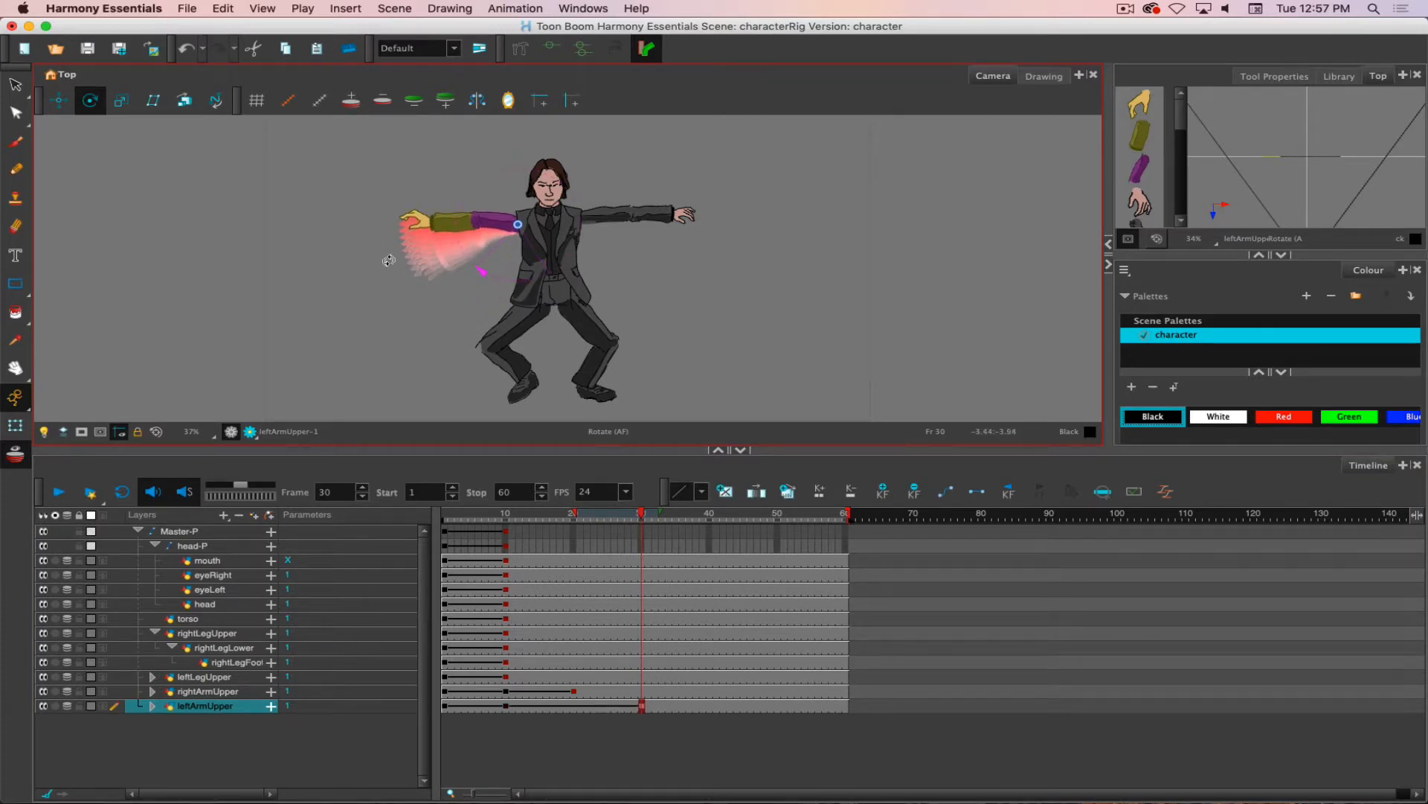
mouse_move(645, 514)
mouse_down()
mouse_move(479, 500)
mouse_move(659, 500)
mouse_move(496, 487)
mouse_move(643, 497)
mouse_up()
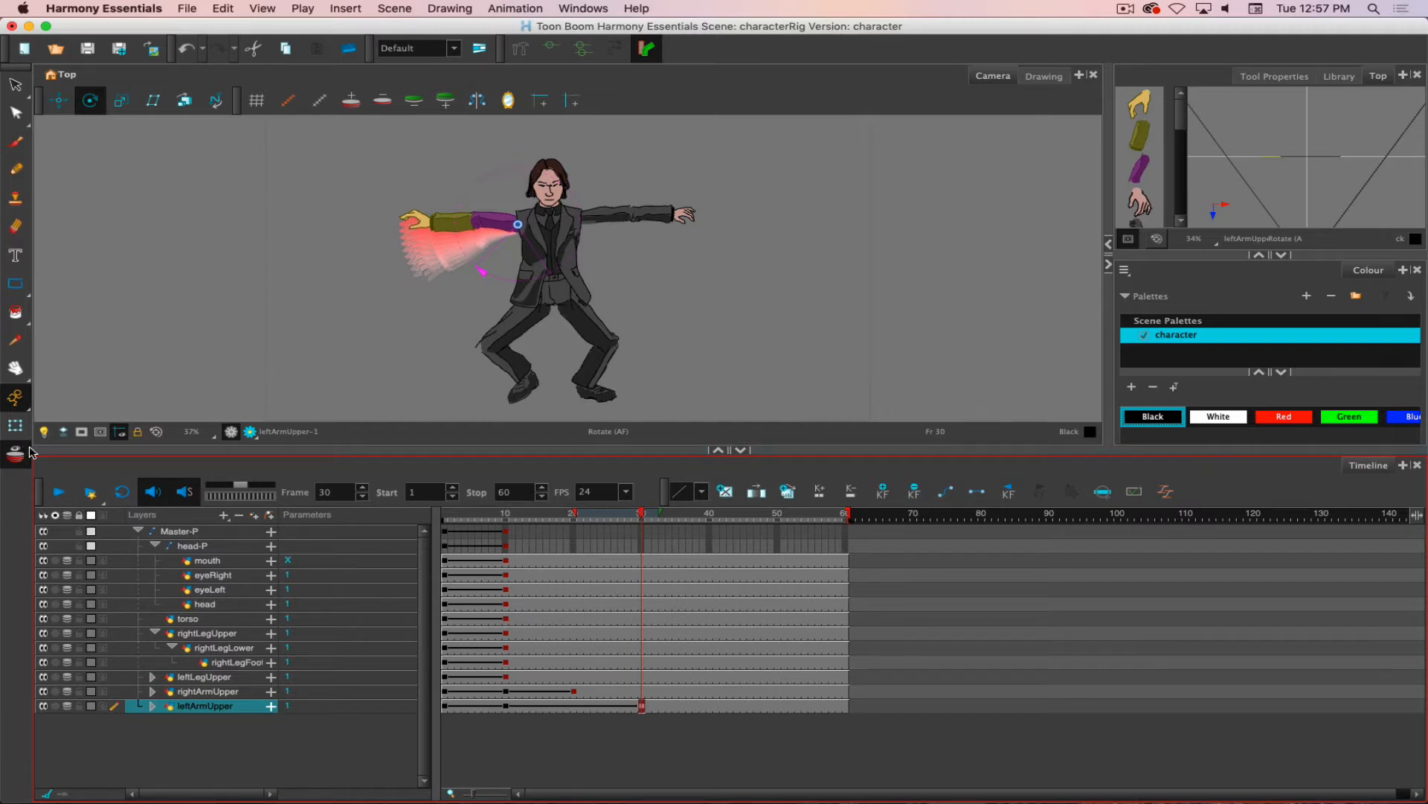
Tilt the head sideways toward the character's right arm by rotating the head-P peg at frame 30.
click(138, 530)
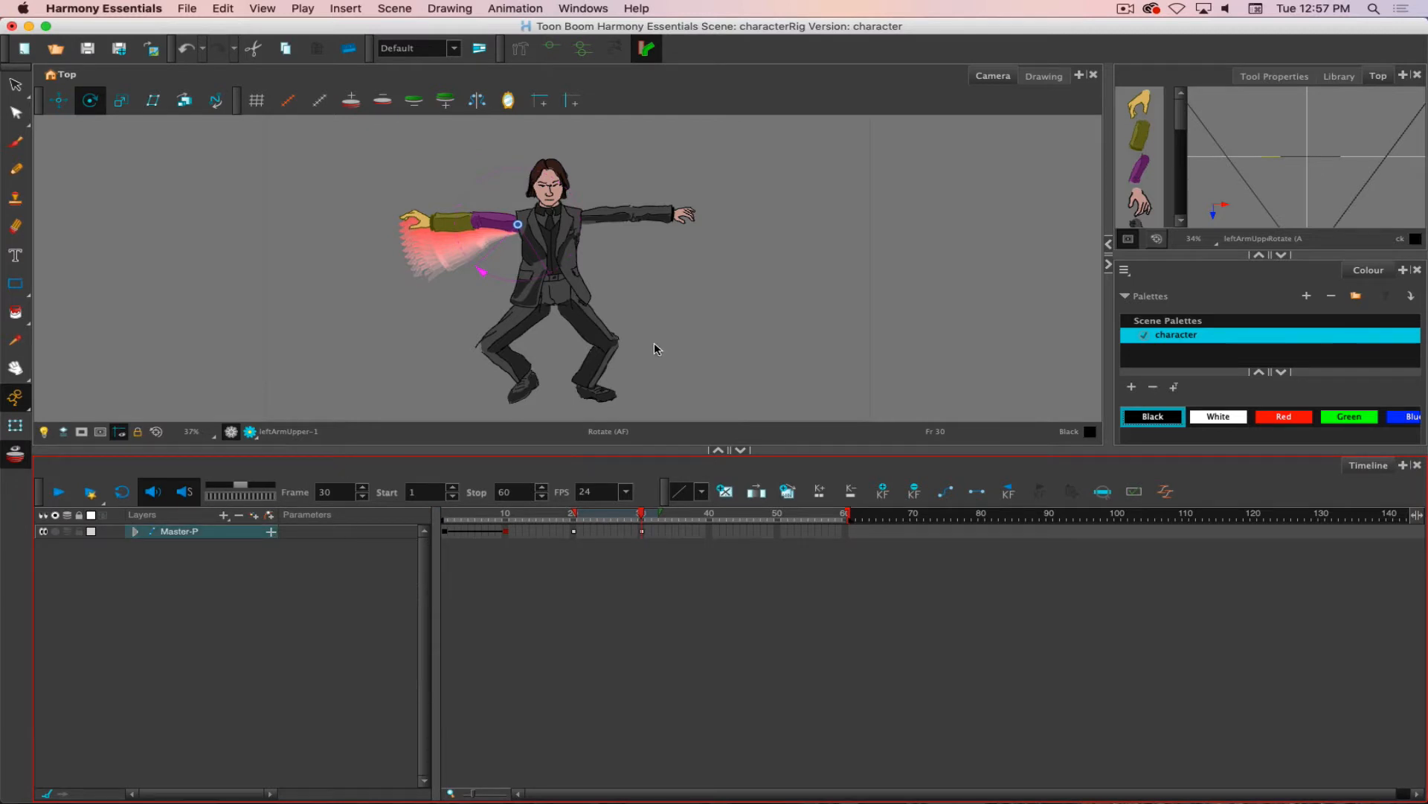
click(554, 174)
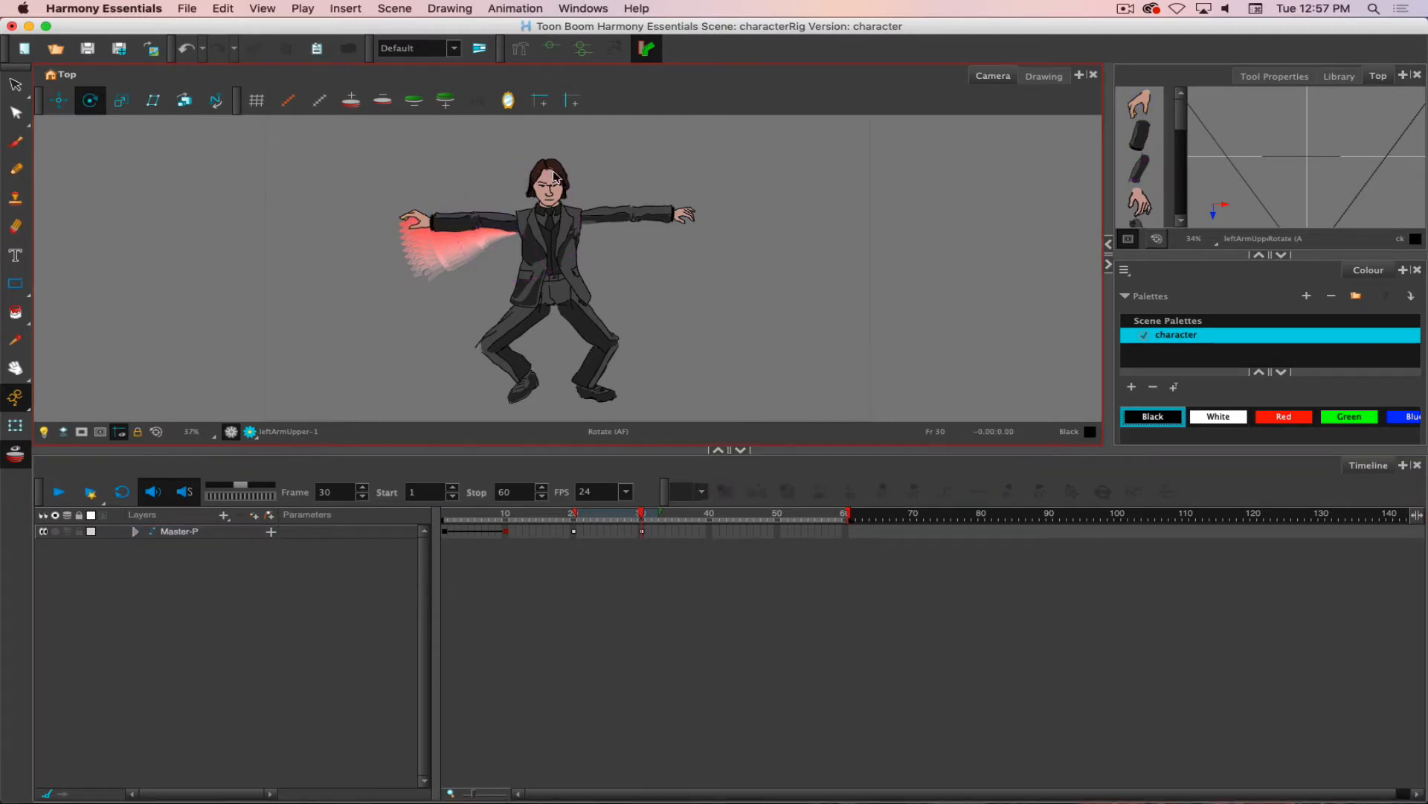
click(554, 173)
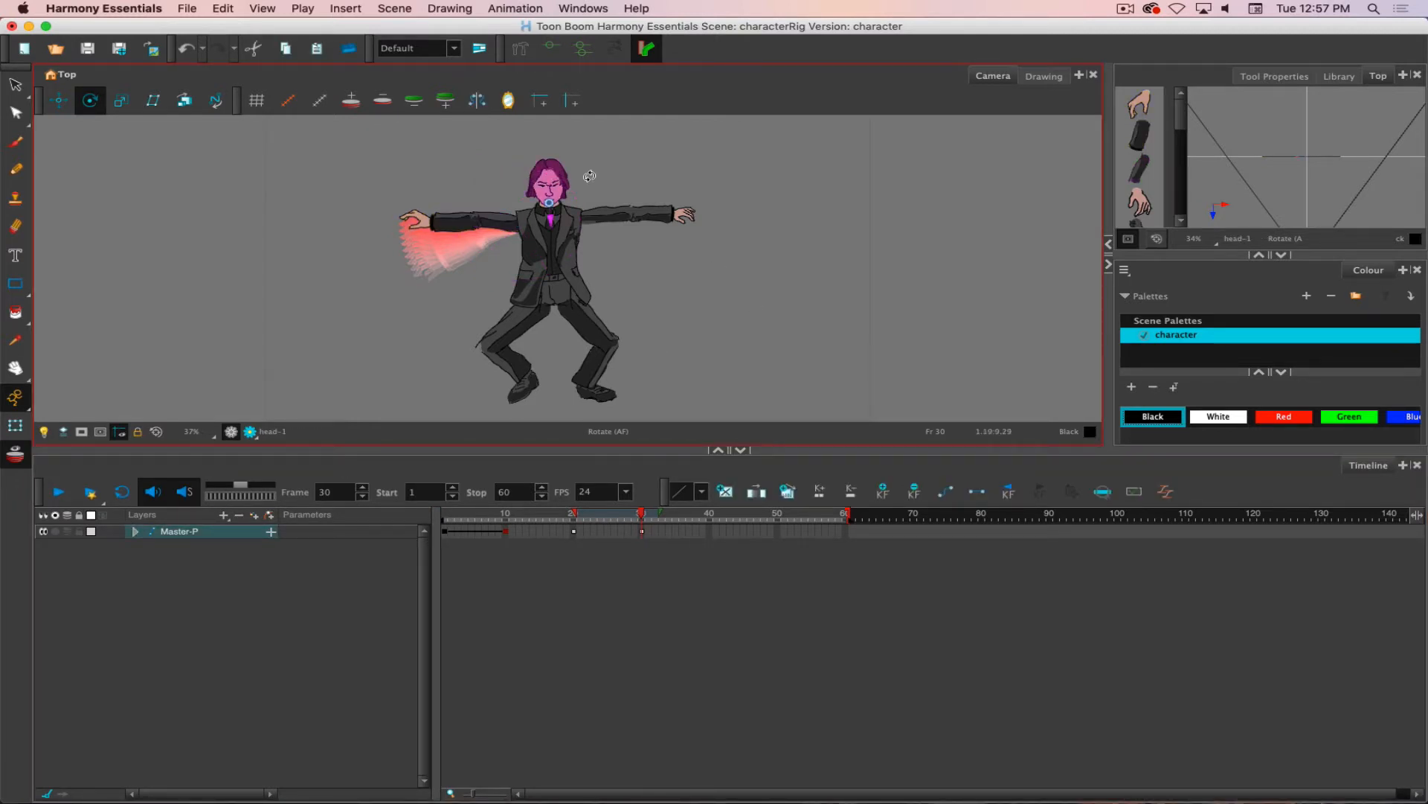
click(137, 530)
click(192, 546)
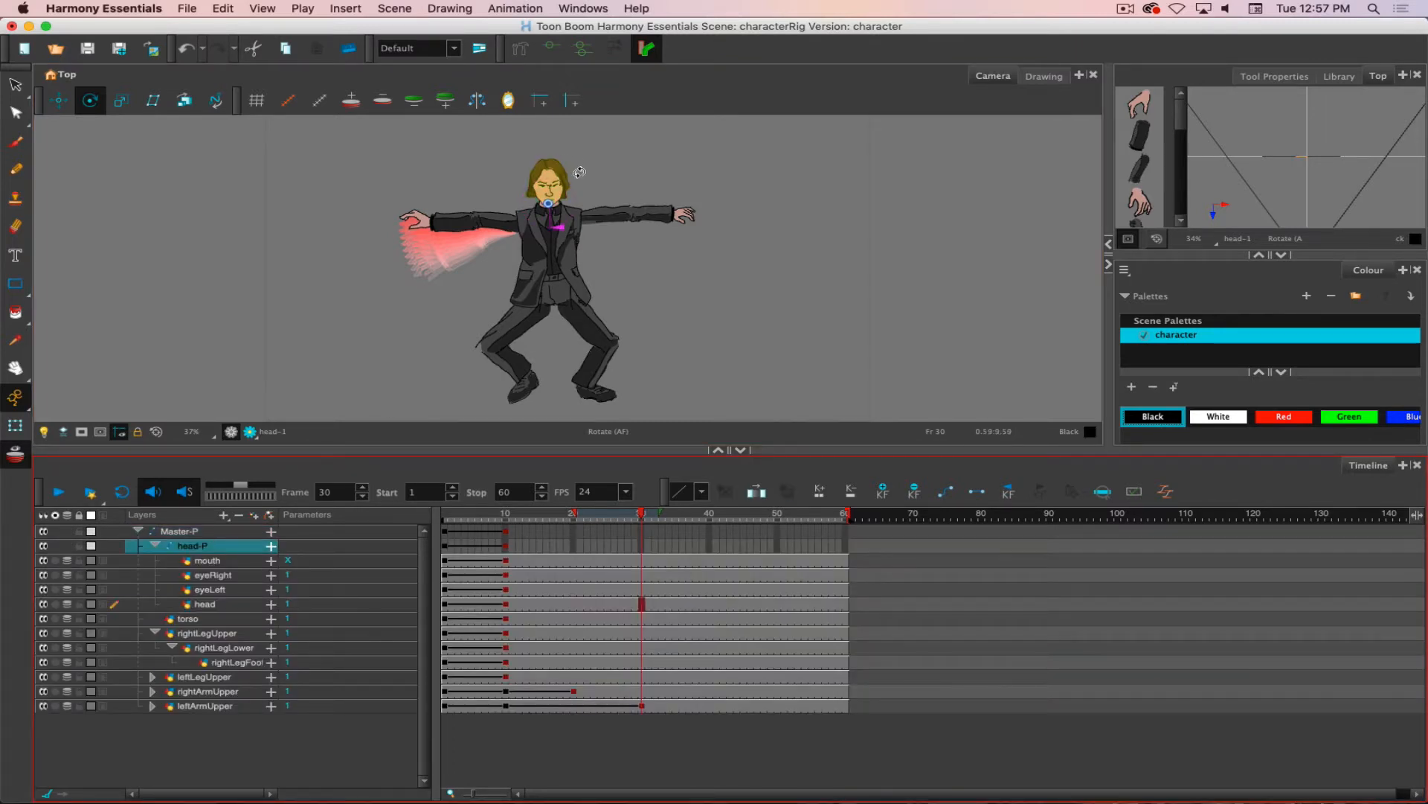
drag(579, 172, 601, 178)
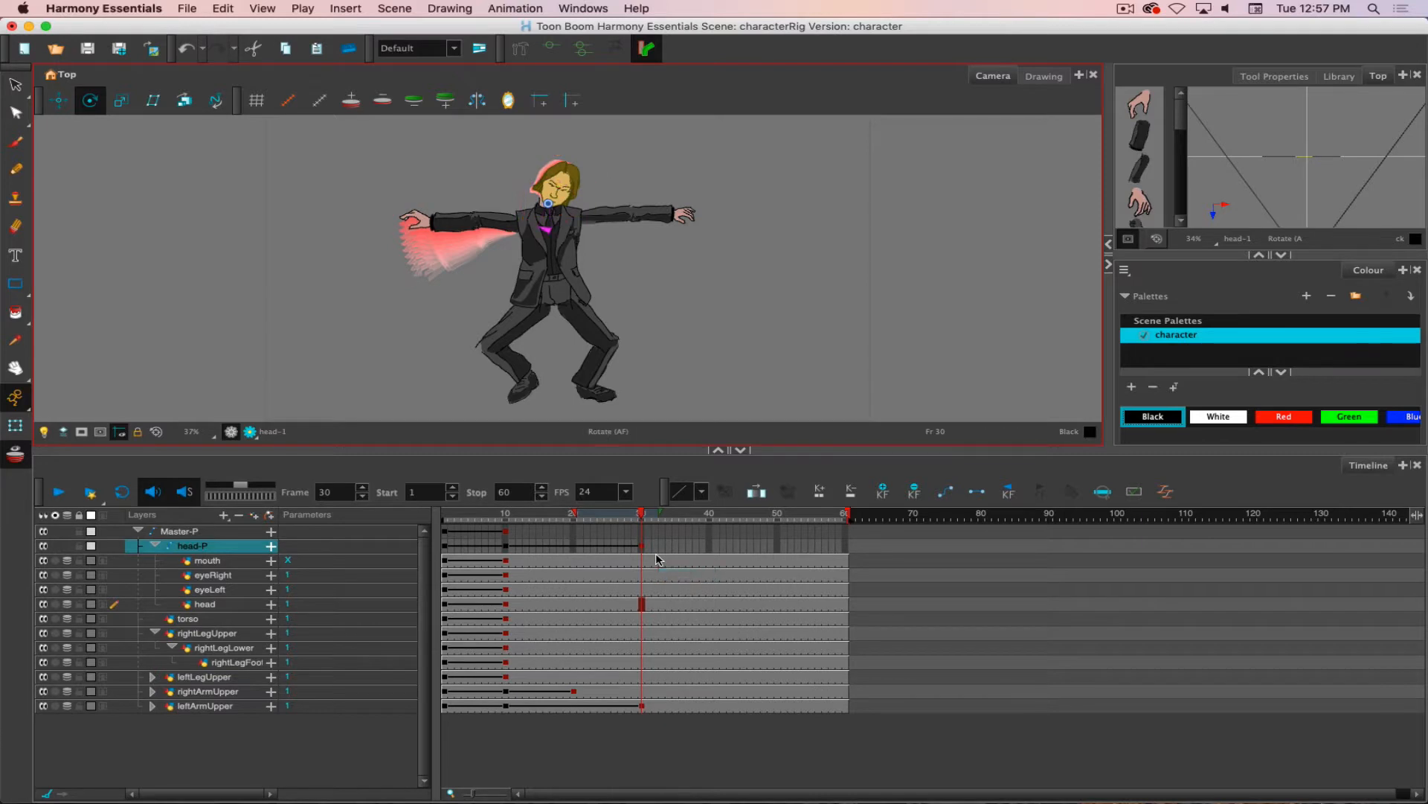
mouse_move(643, 513)
mouse_down()
mouse_move(503, 520)
mouse_move(644, 517)
mouse_up()
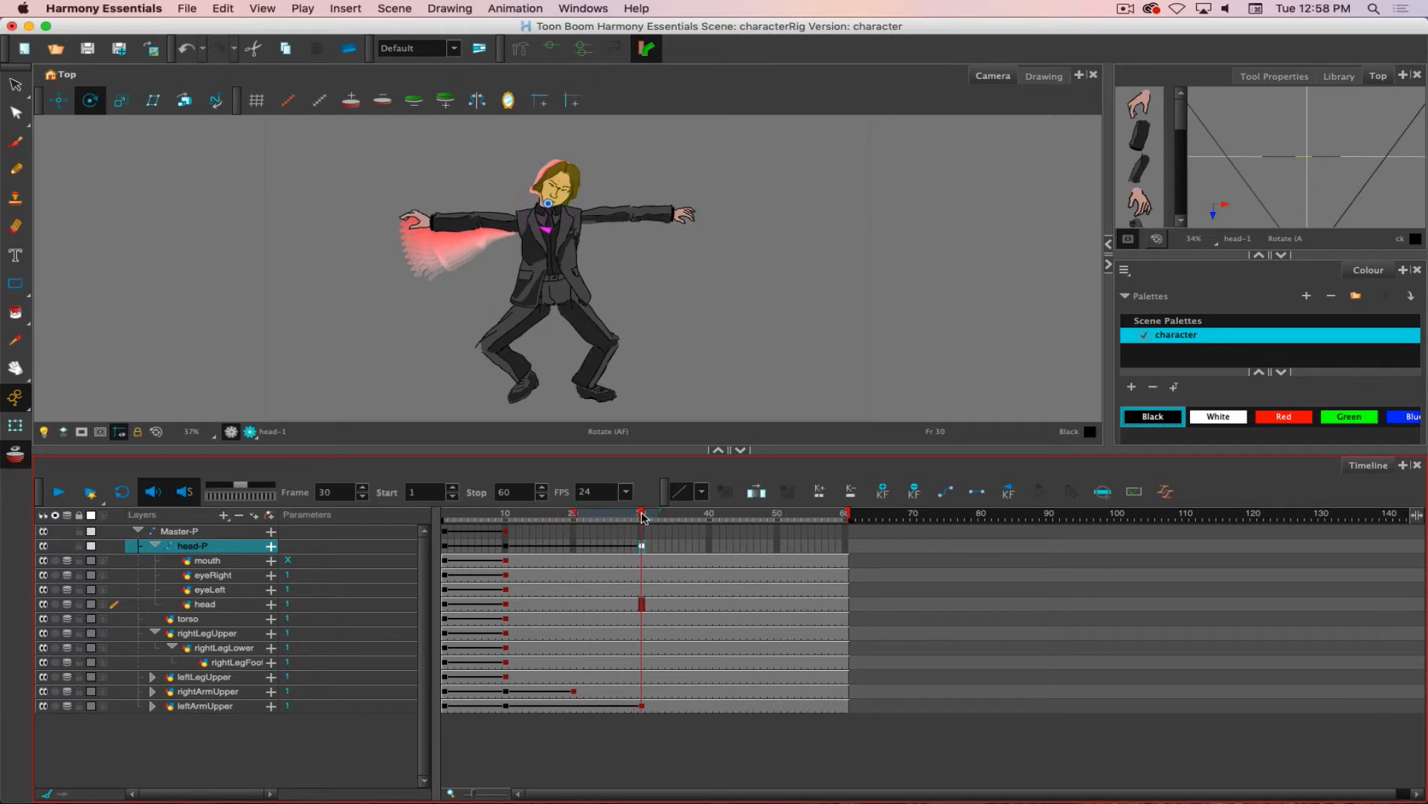
mouse_move(643, 517)
mouse_down()
mouse_move(554, 515)
mouse_move(640, 519)
mouse_up()
Turn off the onion skin and add keyframes to the collapsed Master-P at frames 20, 30 and 40.
click(17, 454)
drag(641, 516, 710, 518)
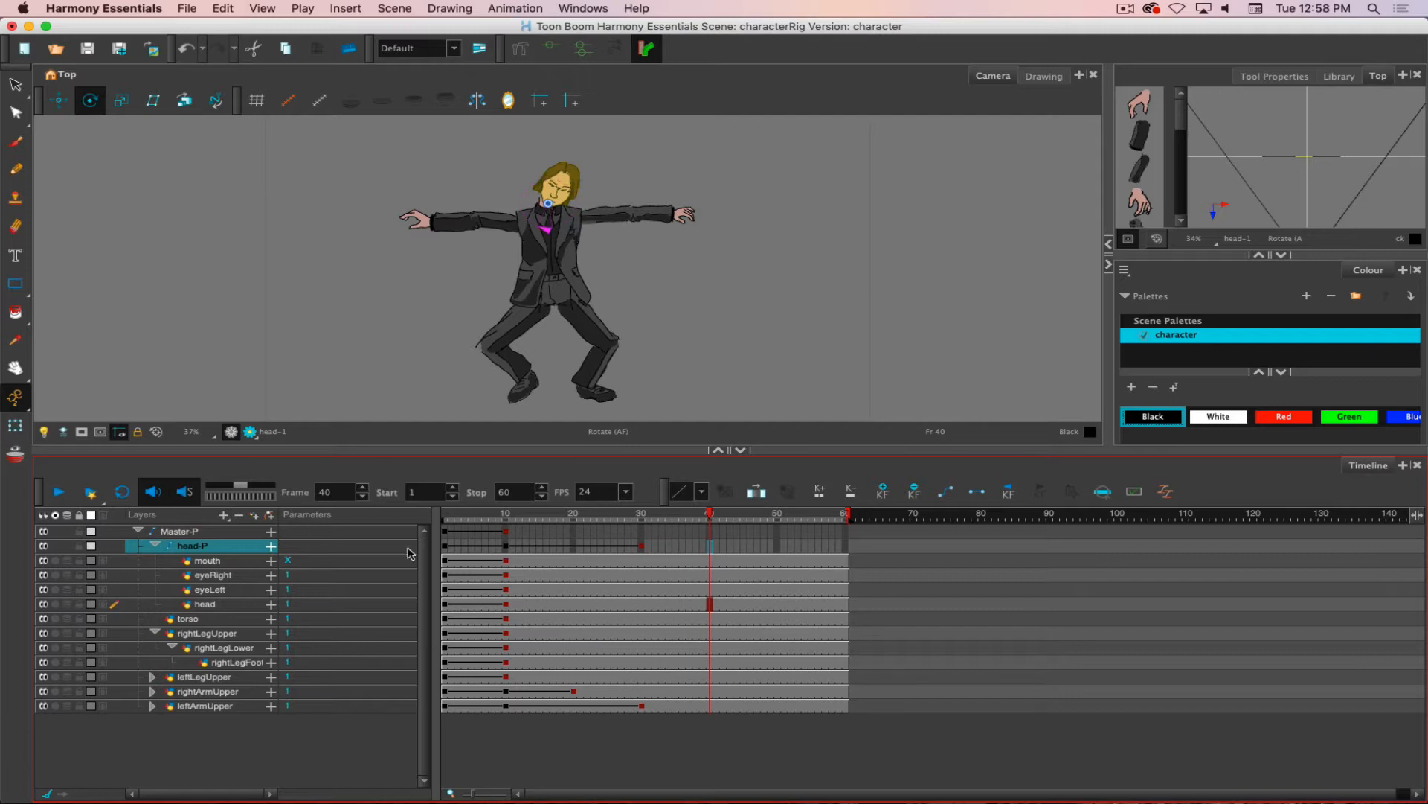
click(139, 530)
click(714, 533)
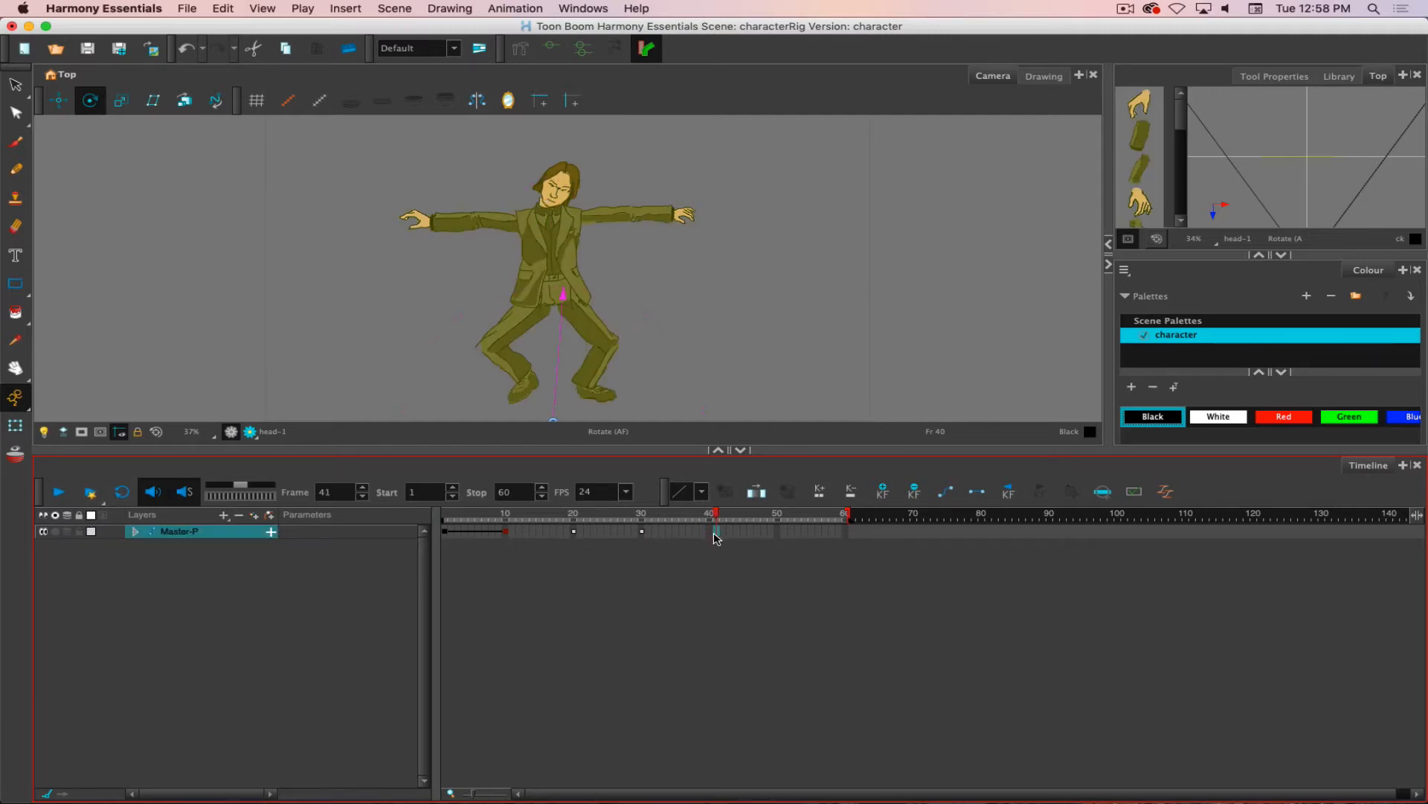
click(711, 533)
click(574, 532)
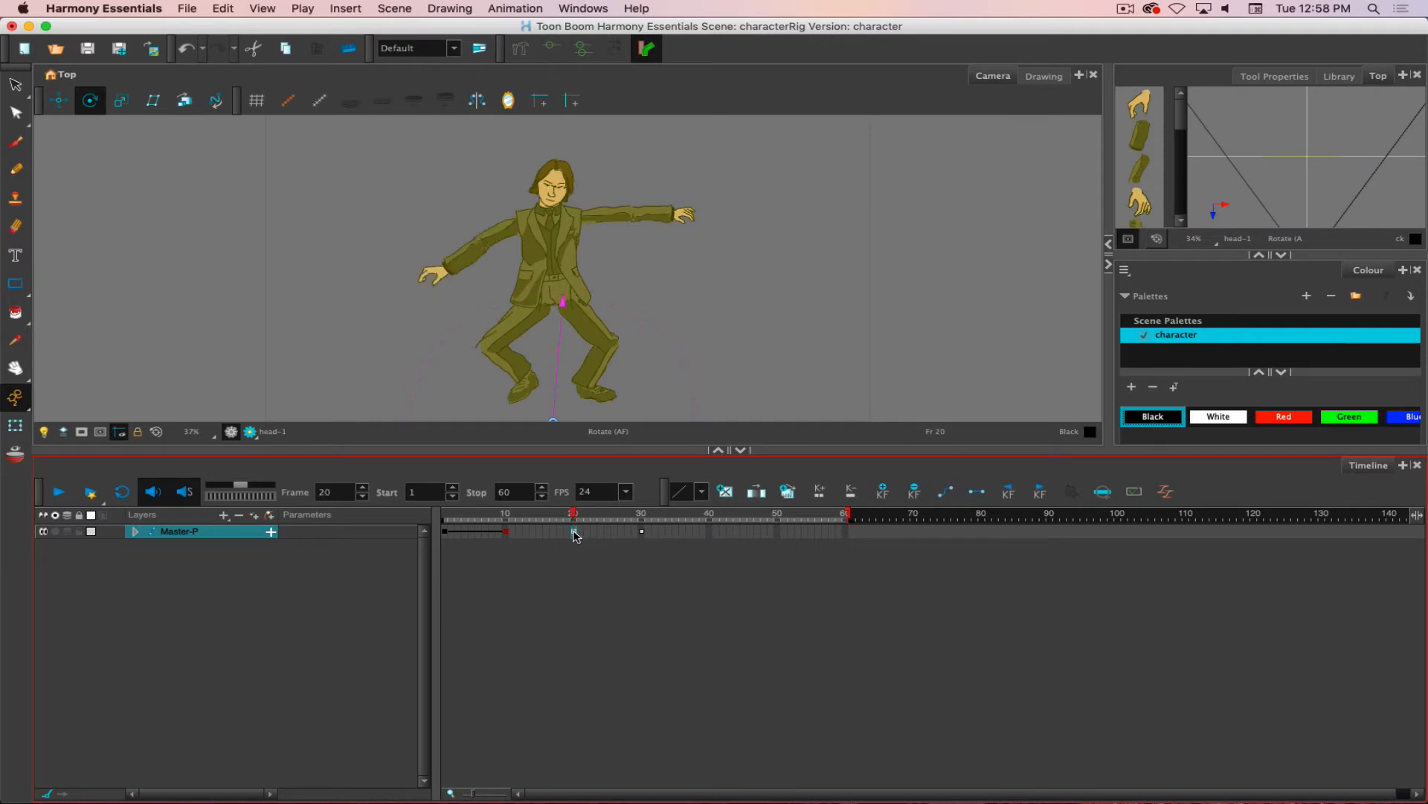
key(F6)
click(642, 532)
key(F6)
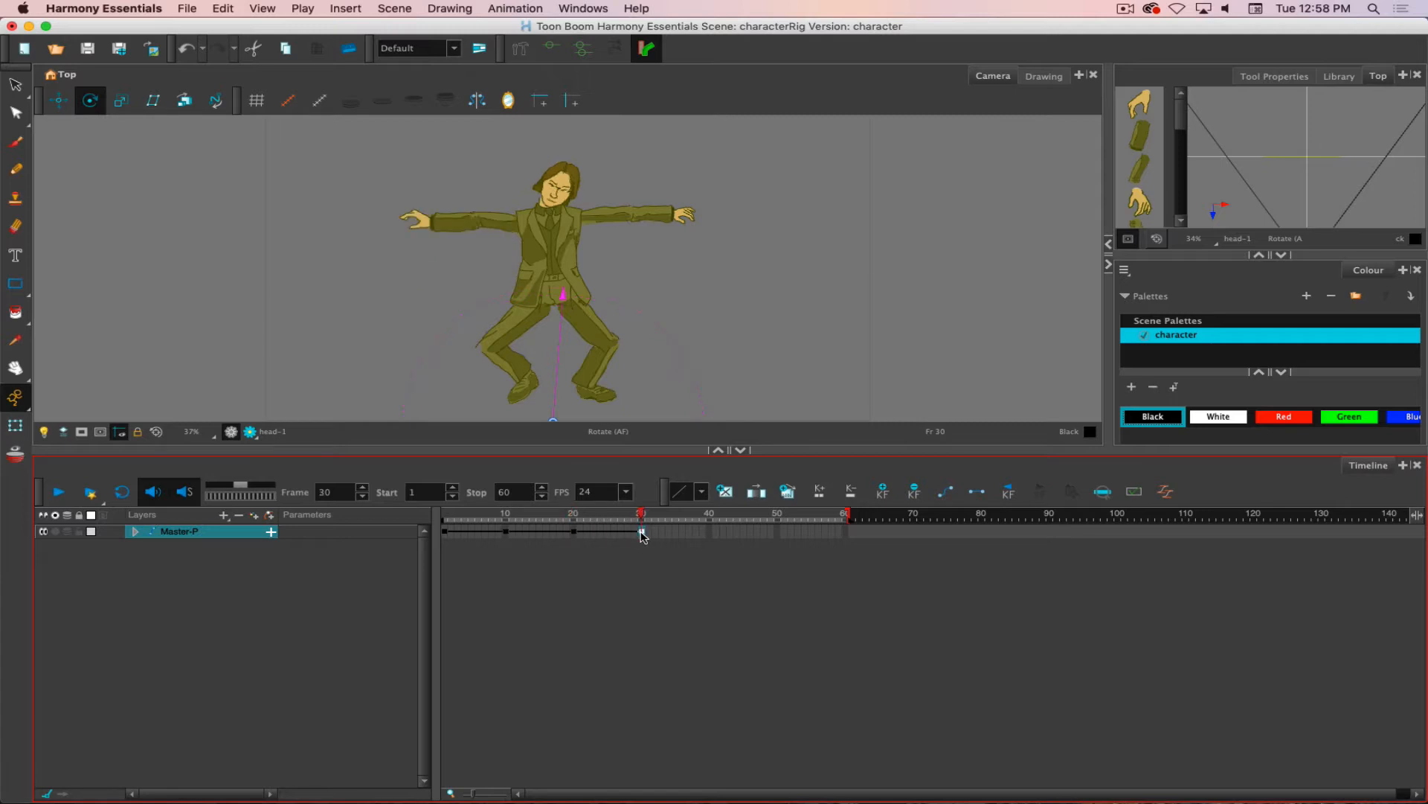
click(709, 532)
key(F6)
Lower both arms to the character's sides at frame 40 by rotating leftArmUpper and rightArmUpper downward.
drag(710, 513, 777, 505)
mouse_move(722, 517)
mouse_down()
mouse_move(652, 519)
mouse_move(767, 524)
mouse_move(580, 519)
mouse_move(710, 516)
mouse_up()
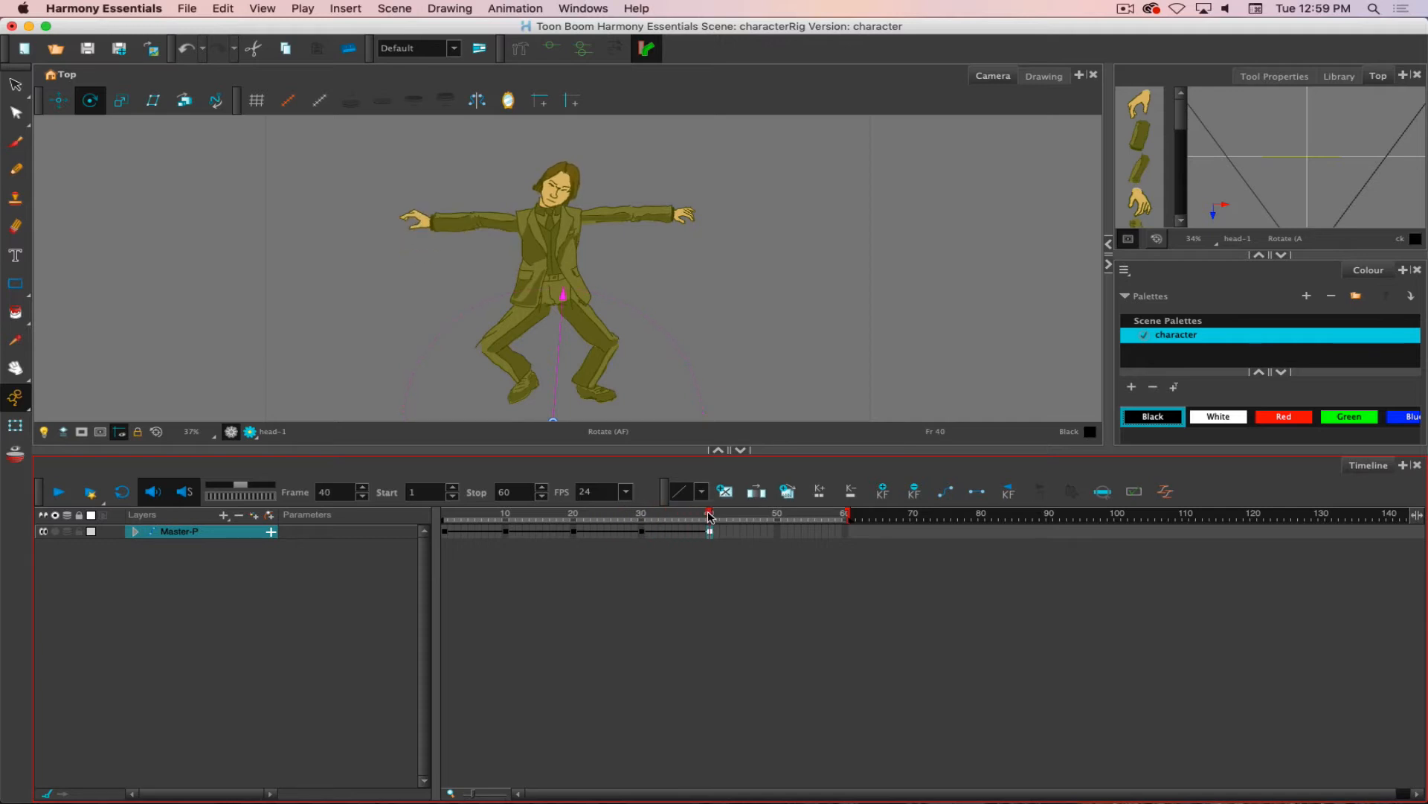
click(135, 531)
click(136, 532)
click(309, 380)
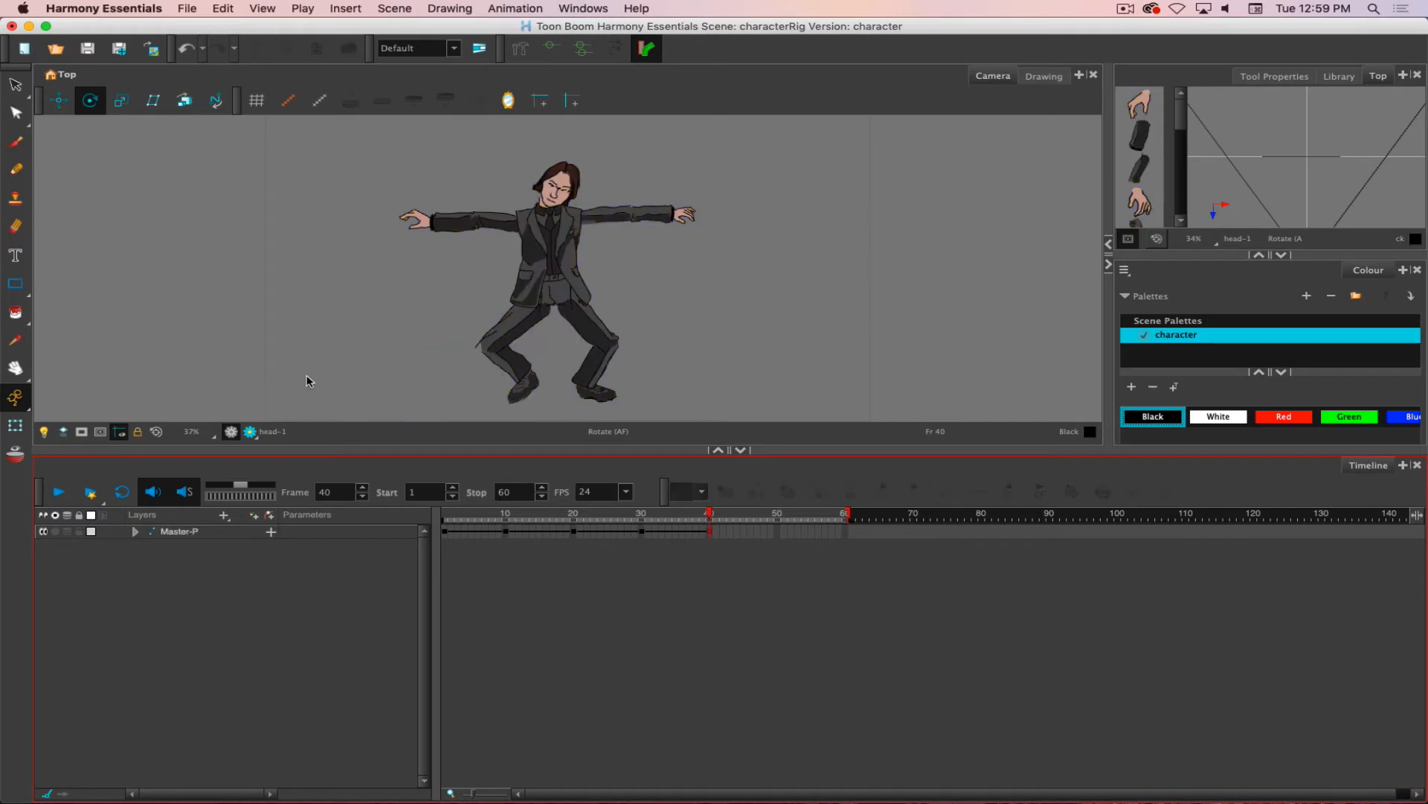
click(499, 224)
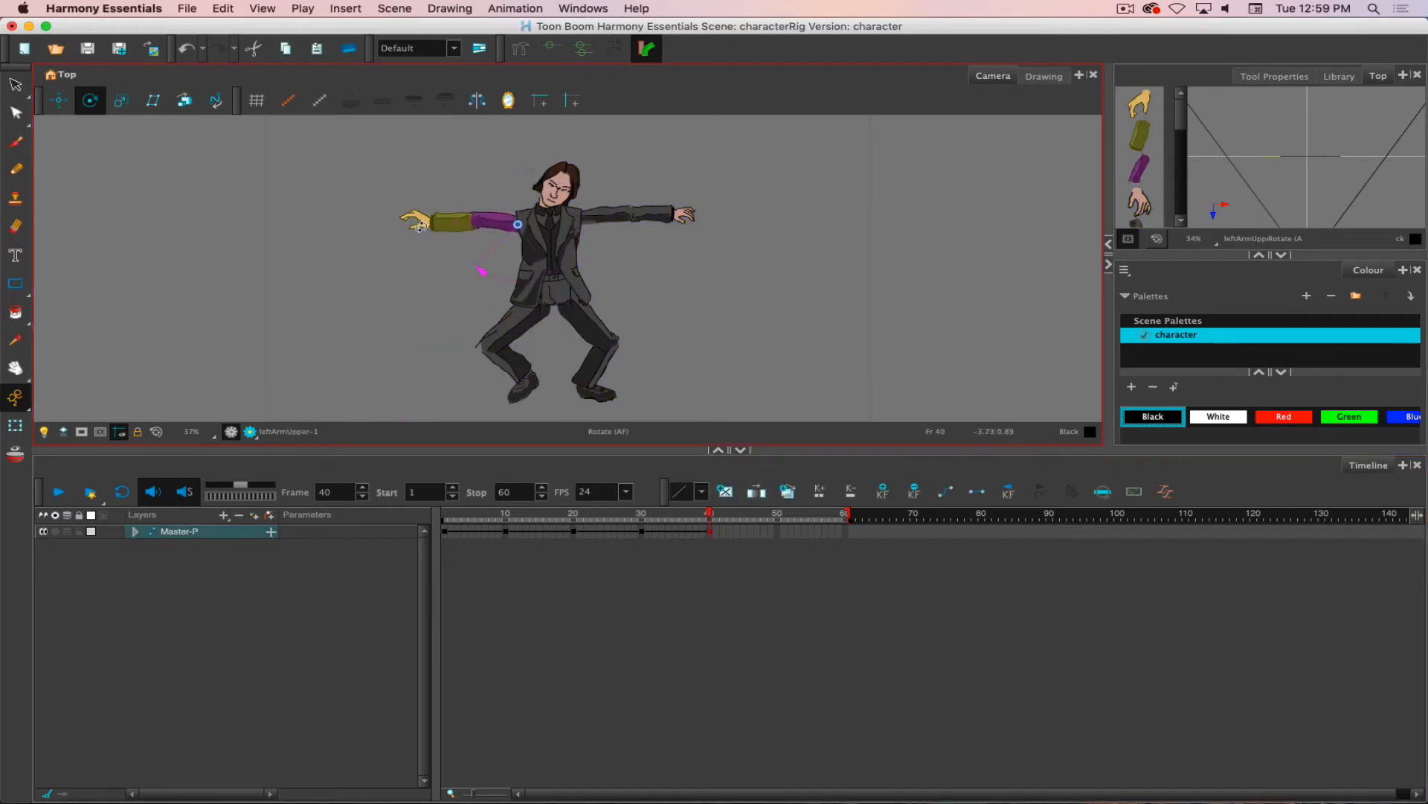
drag(393, 232, 494, 332)
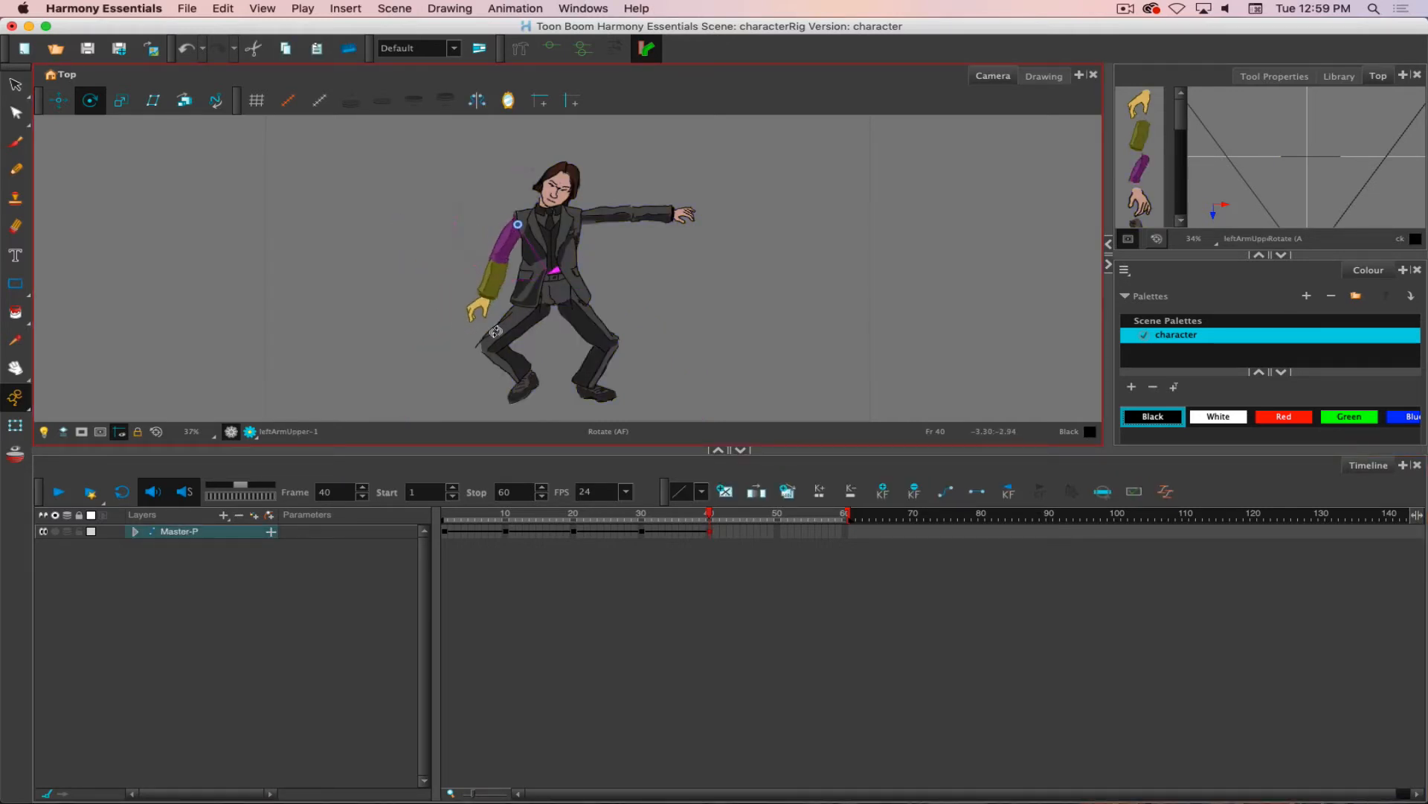
click(602, 216)
drag(703, 230, 608, 331)
click(638, 373)
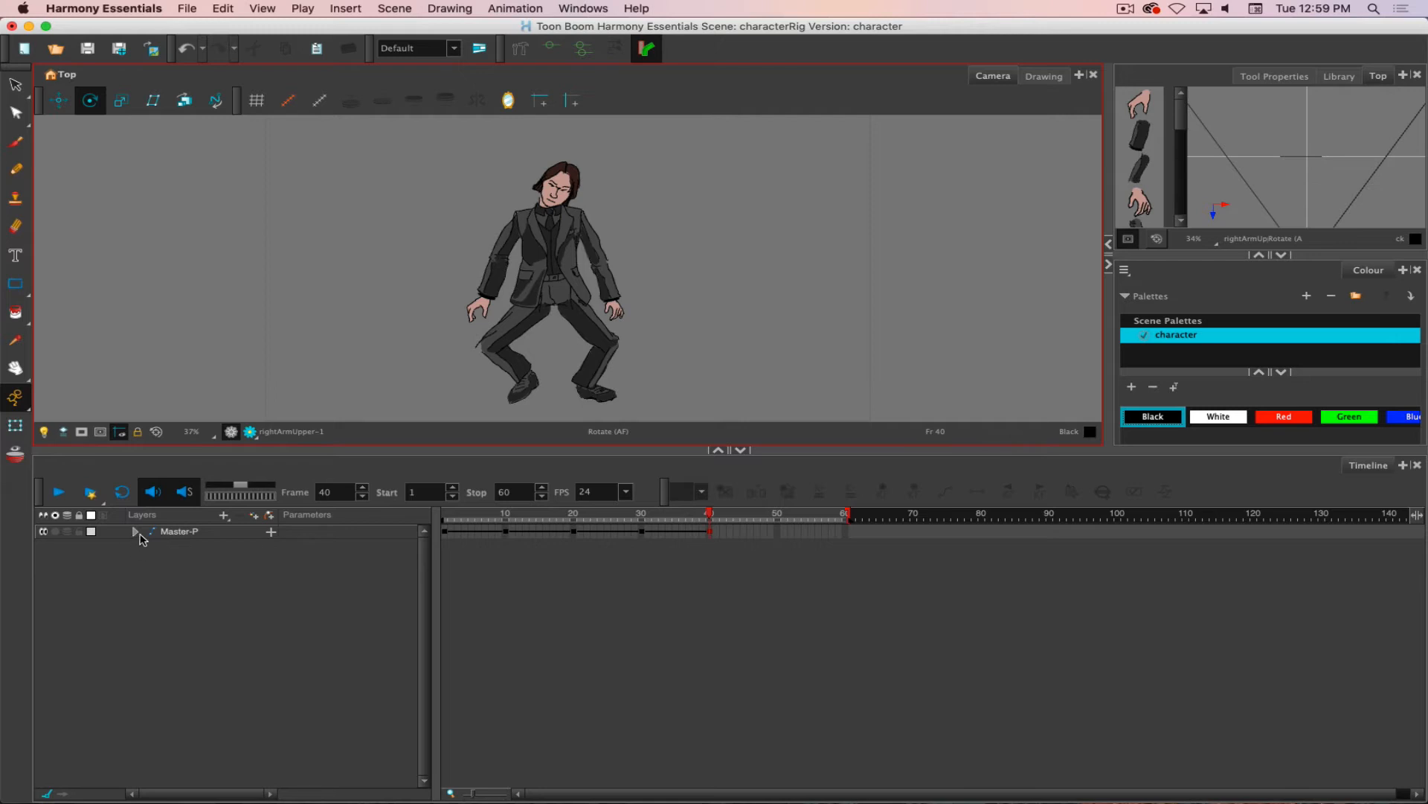
Rotate Master-P clockwise at frame 40 to lean the whole character, and turn the onion skin back on.
click(712, 530)
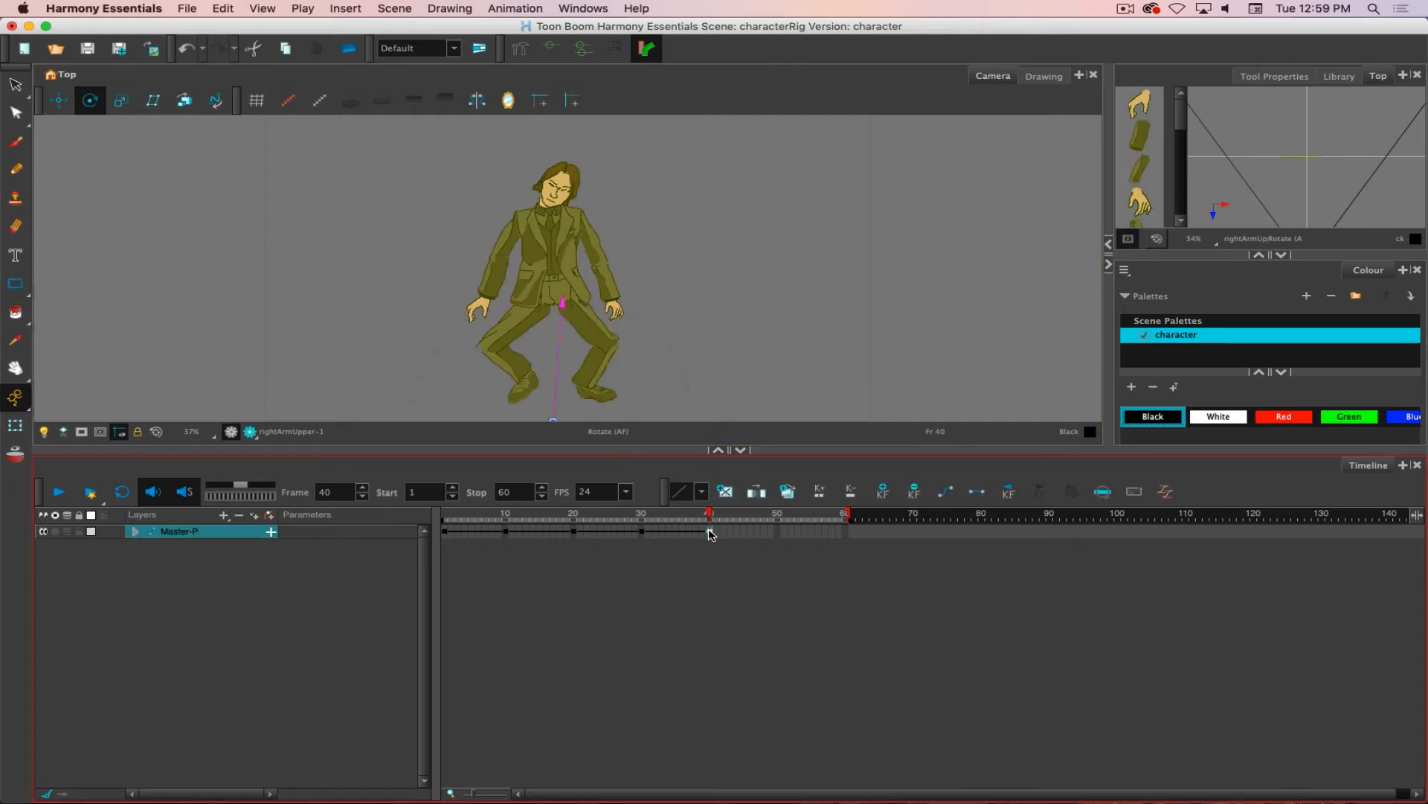
drag(622, 216, 709, 250)
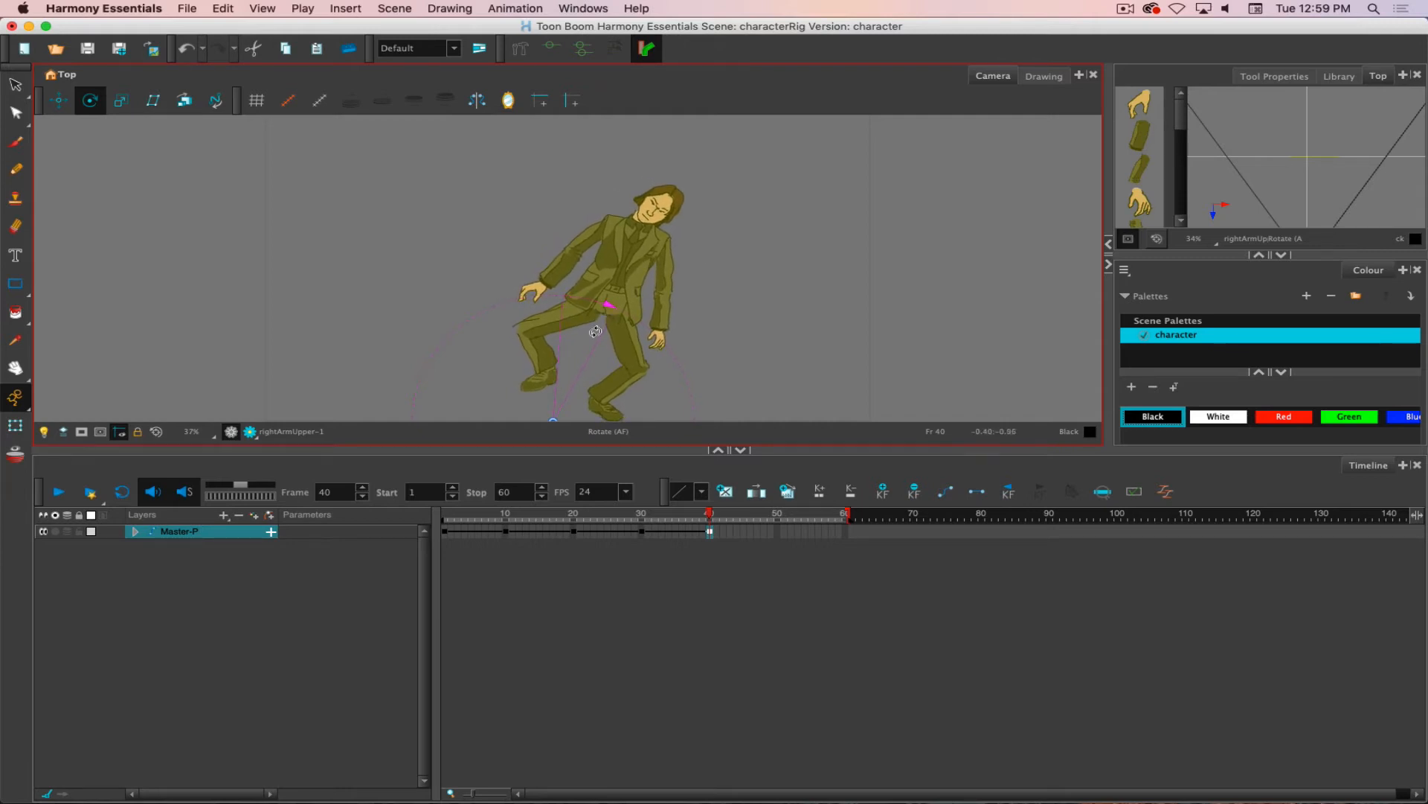
click(83, 432)
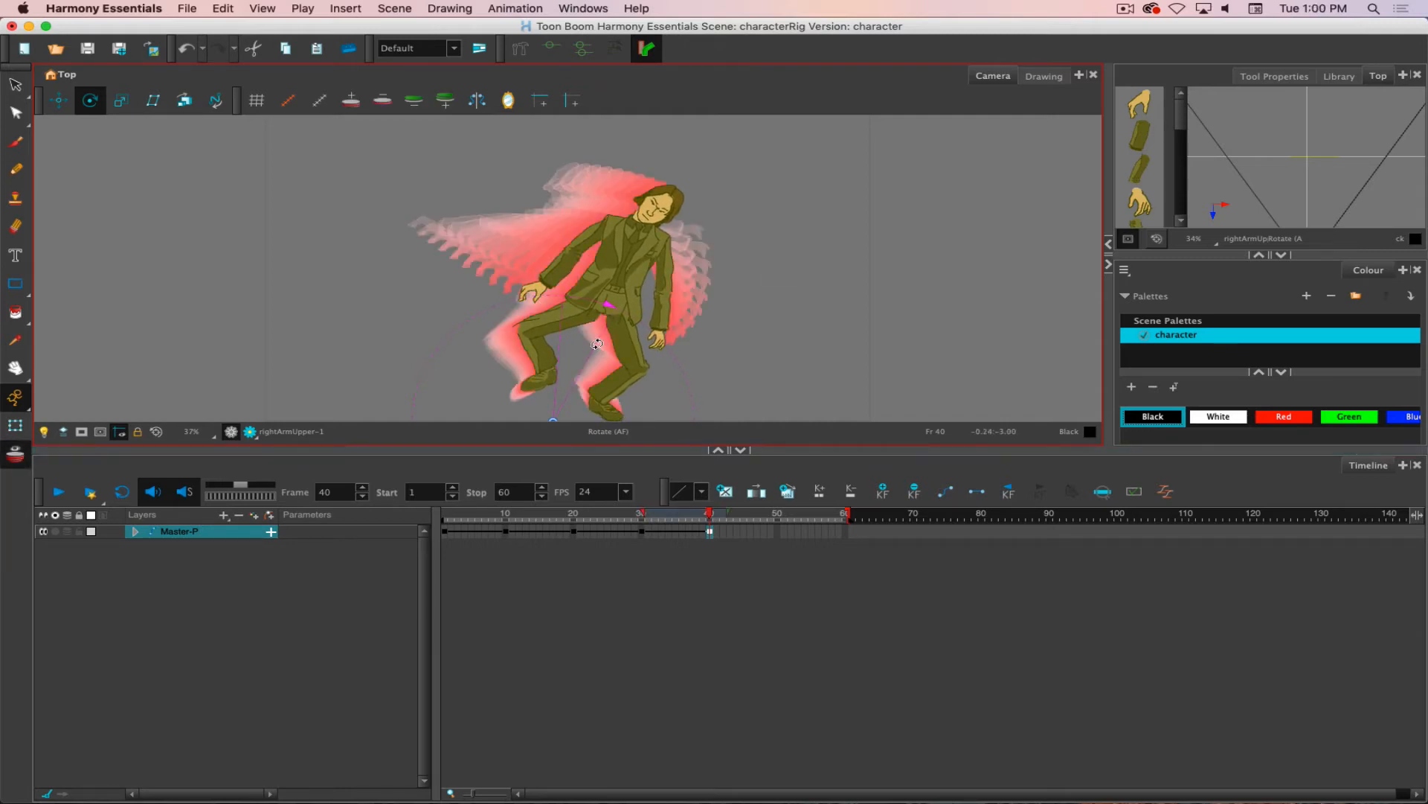
Move Master-P slightly up and to the left at frame 40 to align the supporting foot with its onion-skin position.
click(59, 100)
mouse_move(617, 319)
mouse_down()
mouse_move(564, 326)
mouse_move(558, 313)
mouse_move(604, 299)
mouse_up()
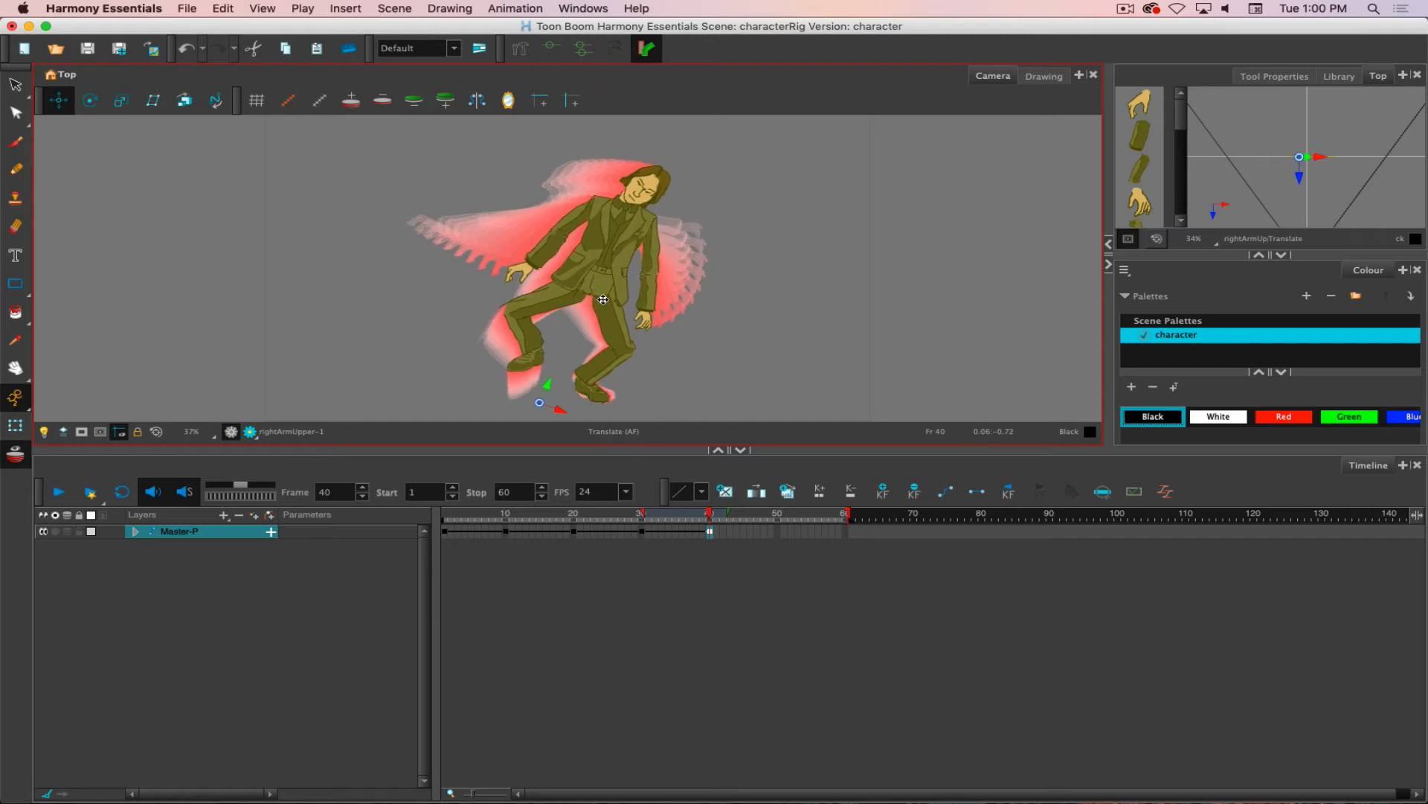
drag(603, 299, 599, 297)
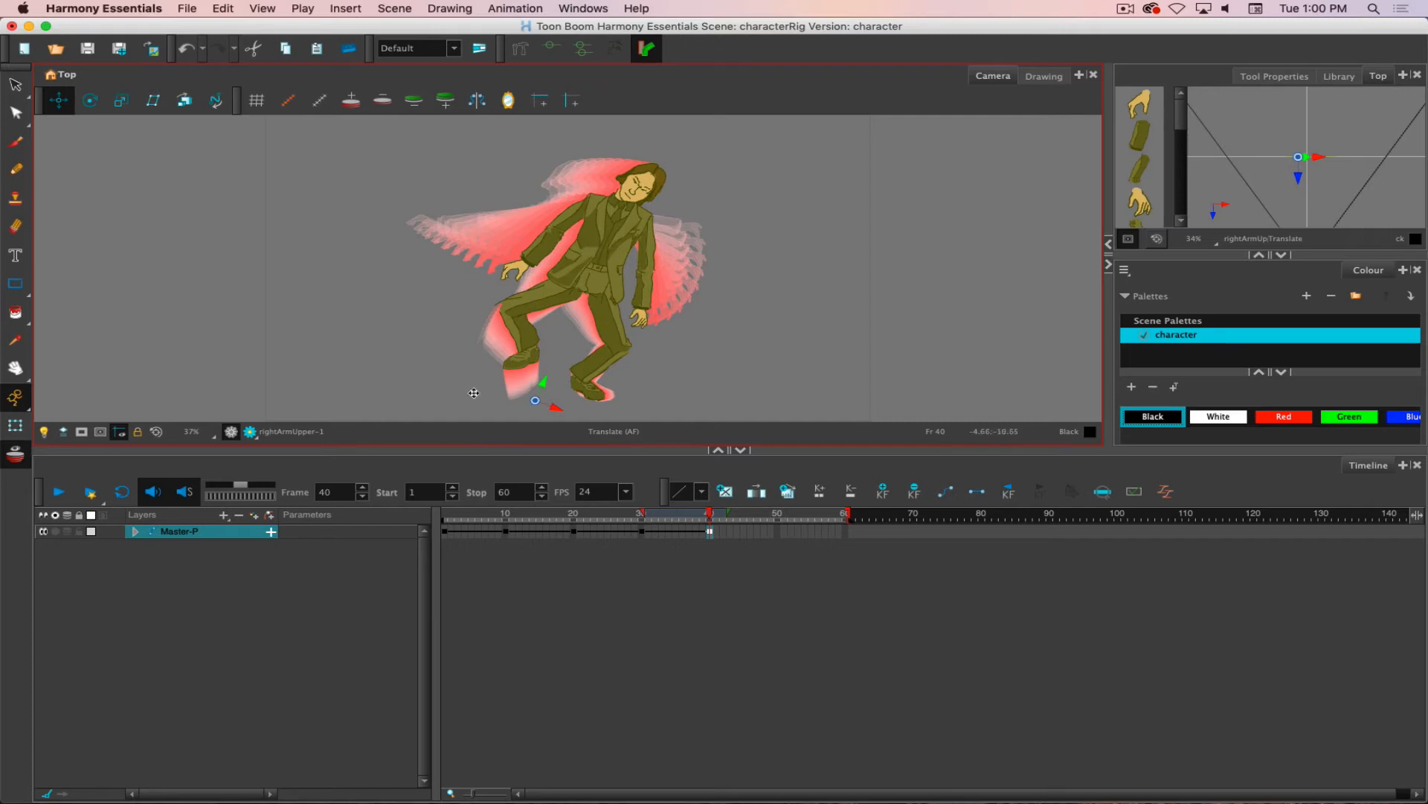
key(Escape)
Extend the raised left leg outward at frame 40 by rotating leftLegLower in line with the thigh and angling leftLegFoot.
click(533, 304)
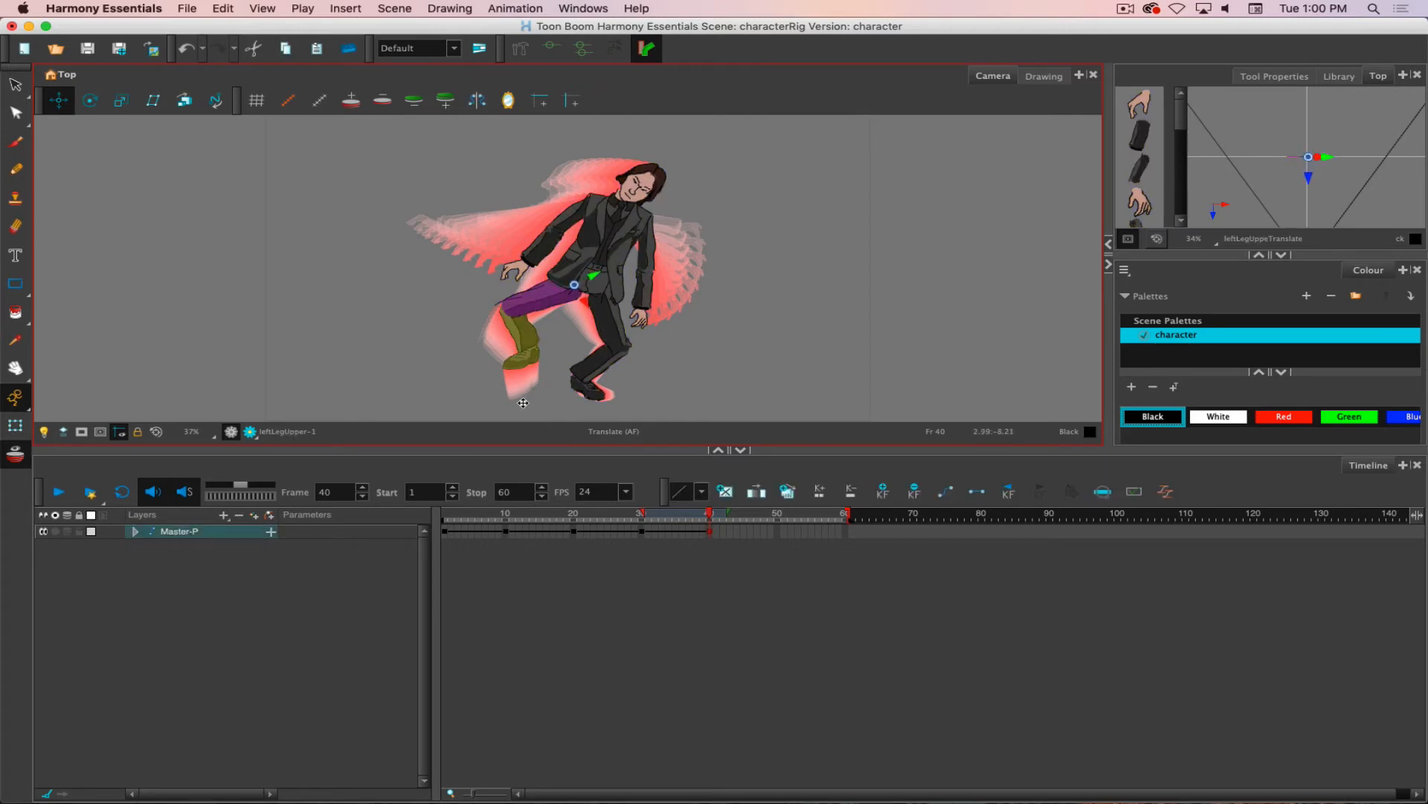
click(525, 342)
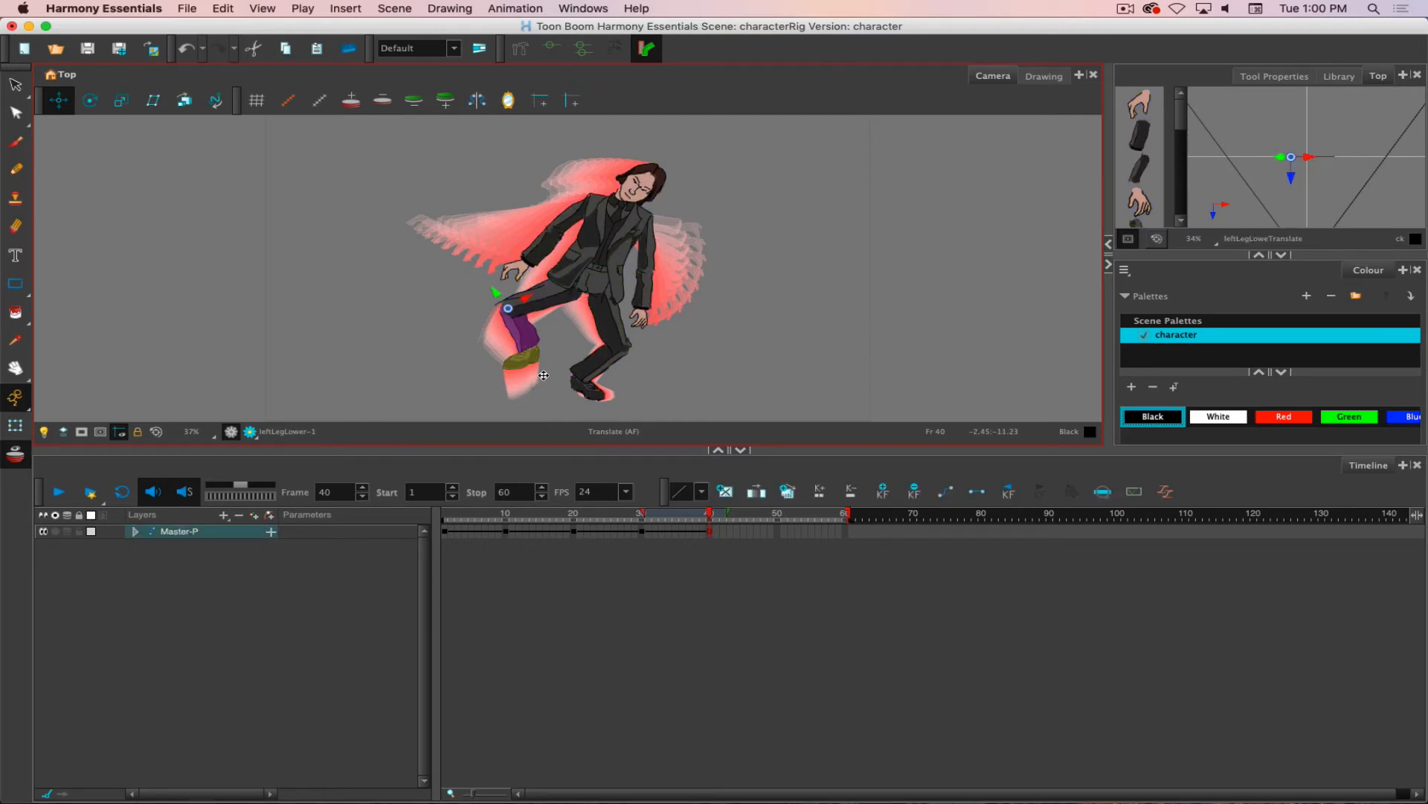
click(90, 100)
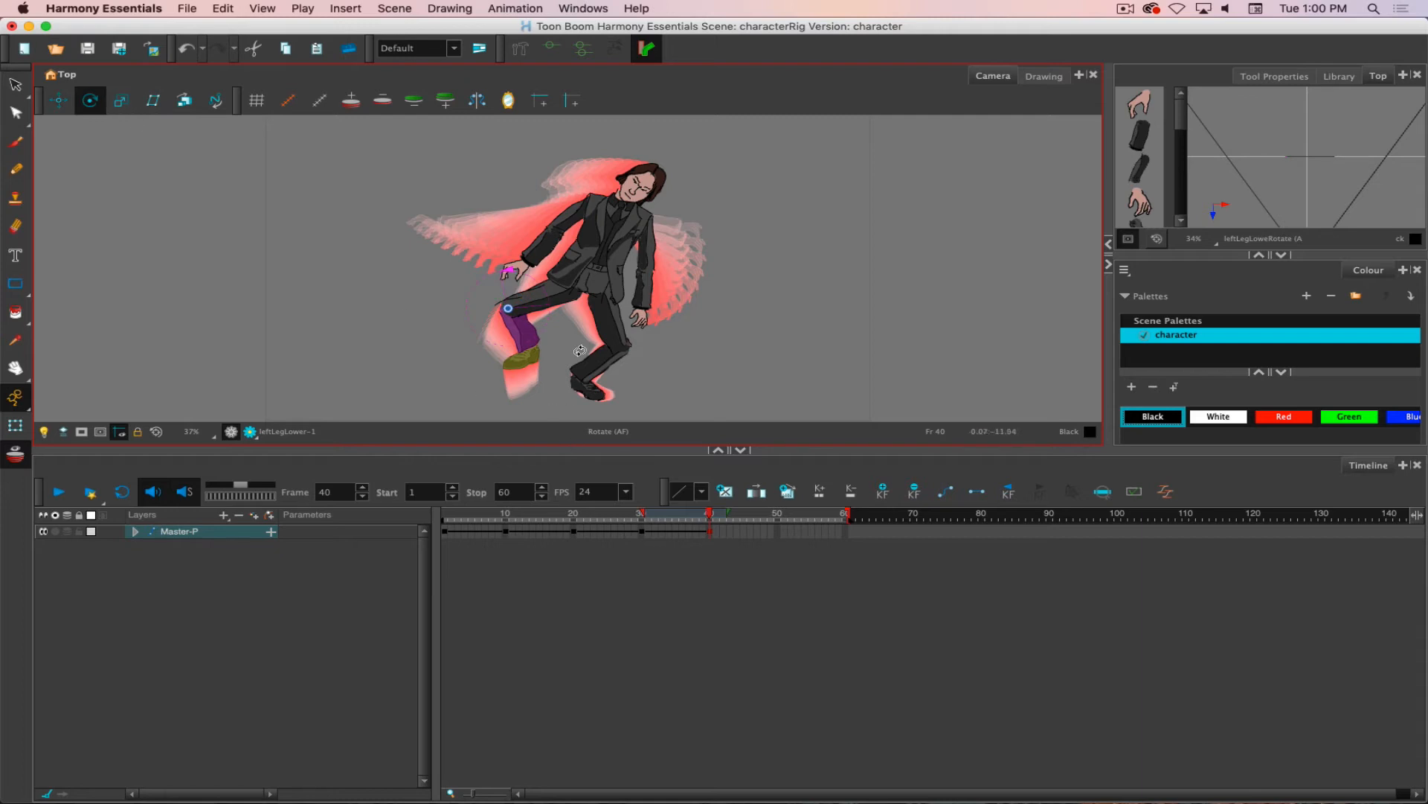
drag(540, 365, 505, 413)
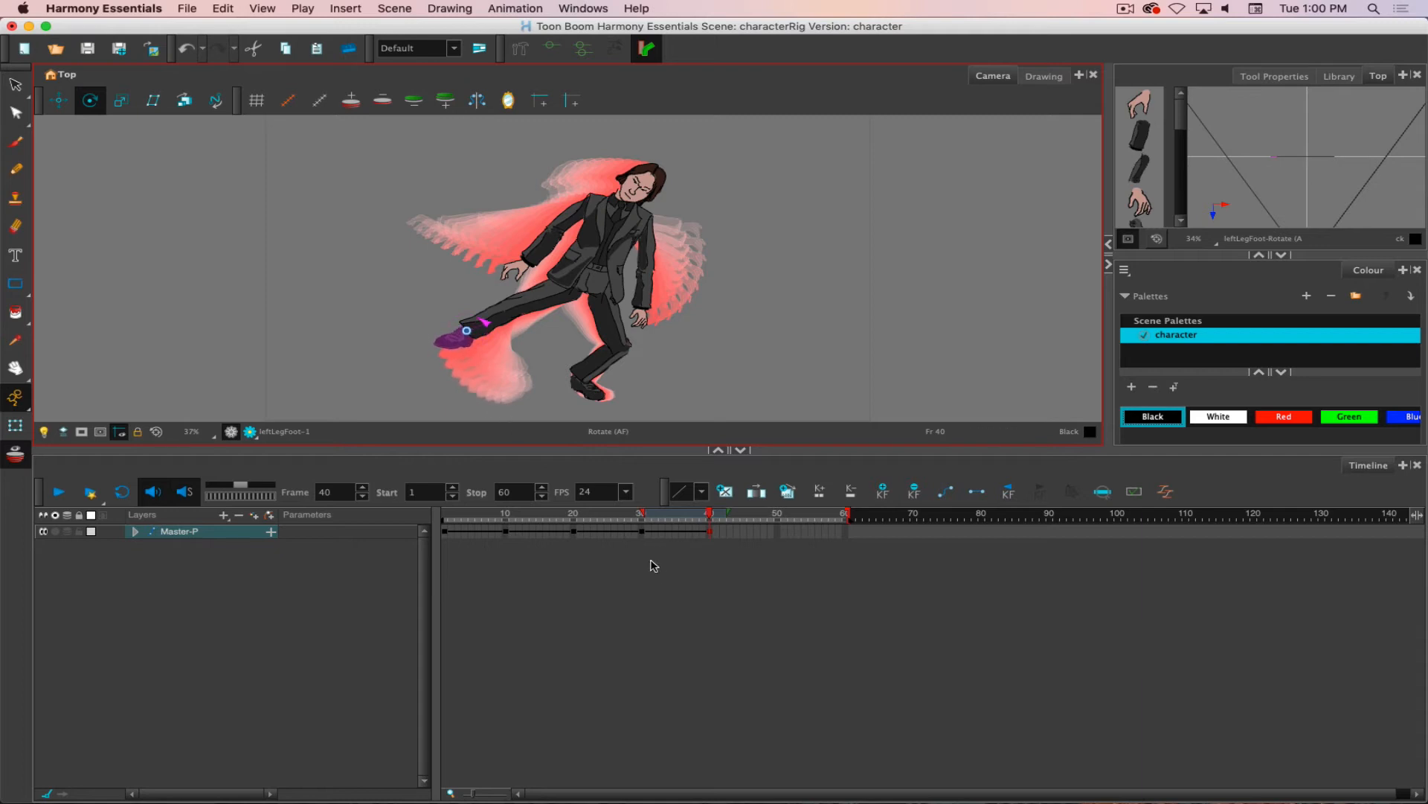
Add a keyframe to the collapsed Master-P at frame 50.
drag(711, 515, 780, 518)
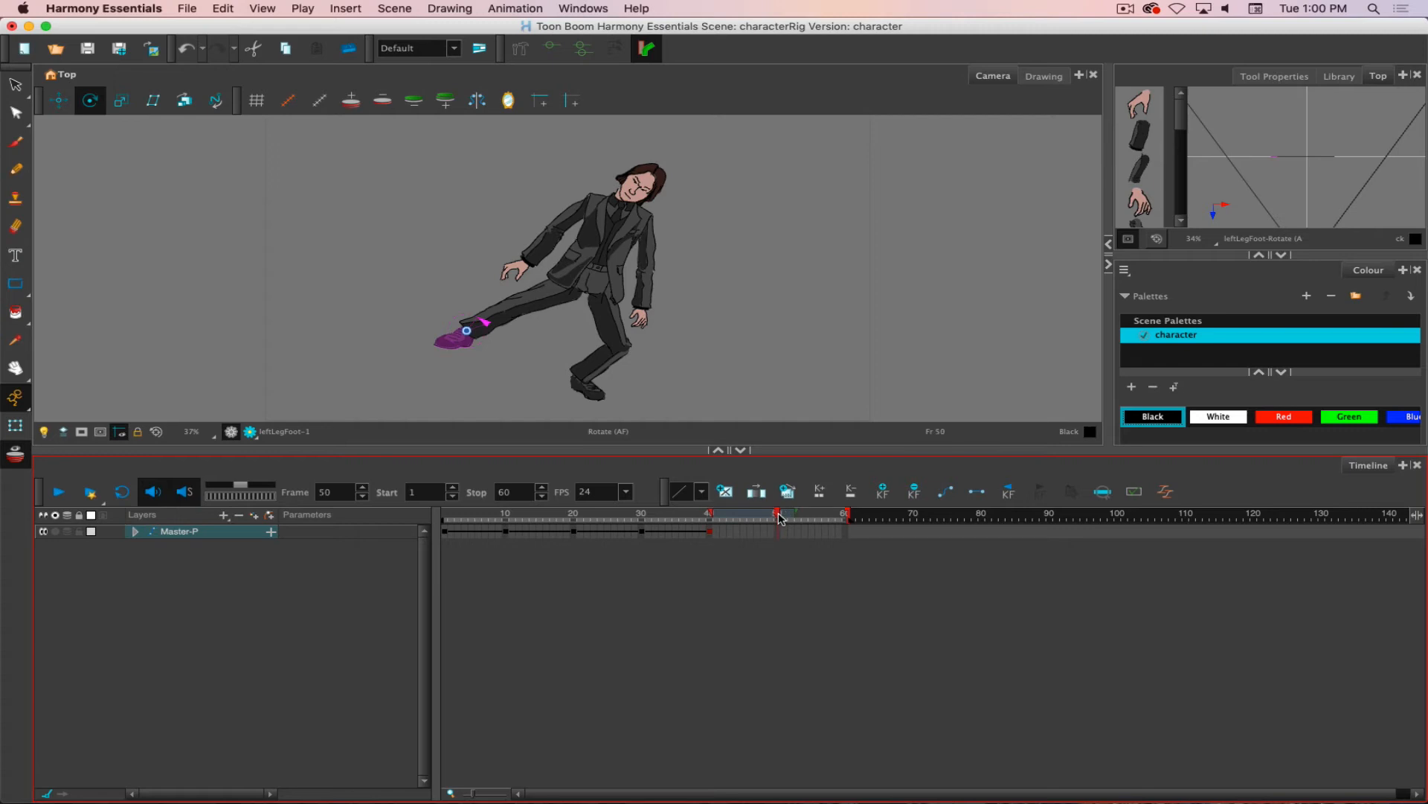
click(780, 532)
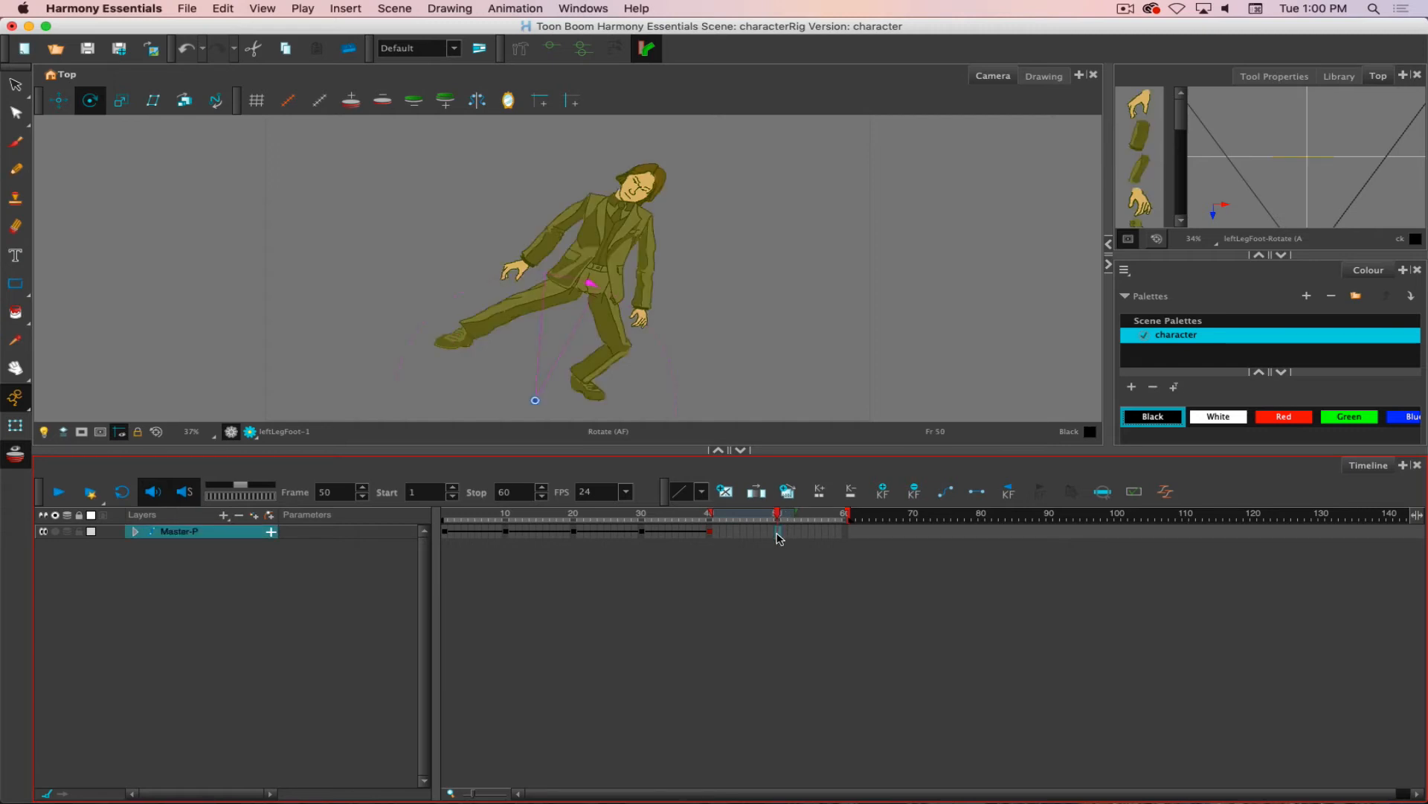
mouse_move(775, 515)
mouse_down()
mouse_move(708, 515)
mouse_move(779, 516)
mouse_up()
key(F6)
Raise the left arm above shoulder height at frame 50 by rotating leftArmUpper.
key(Escape)
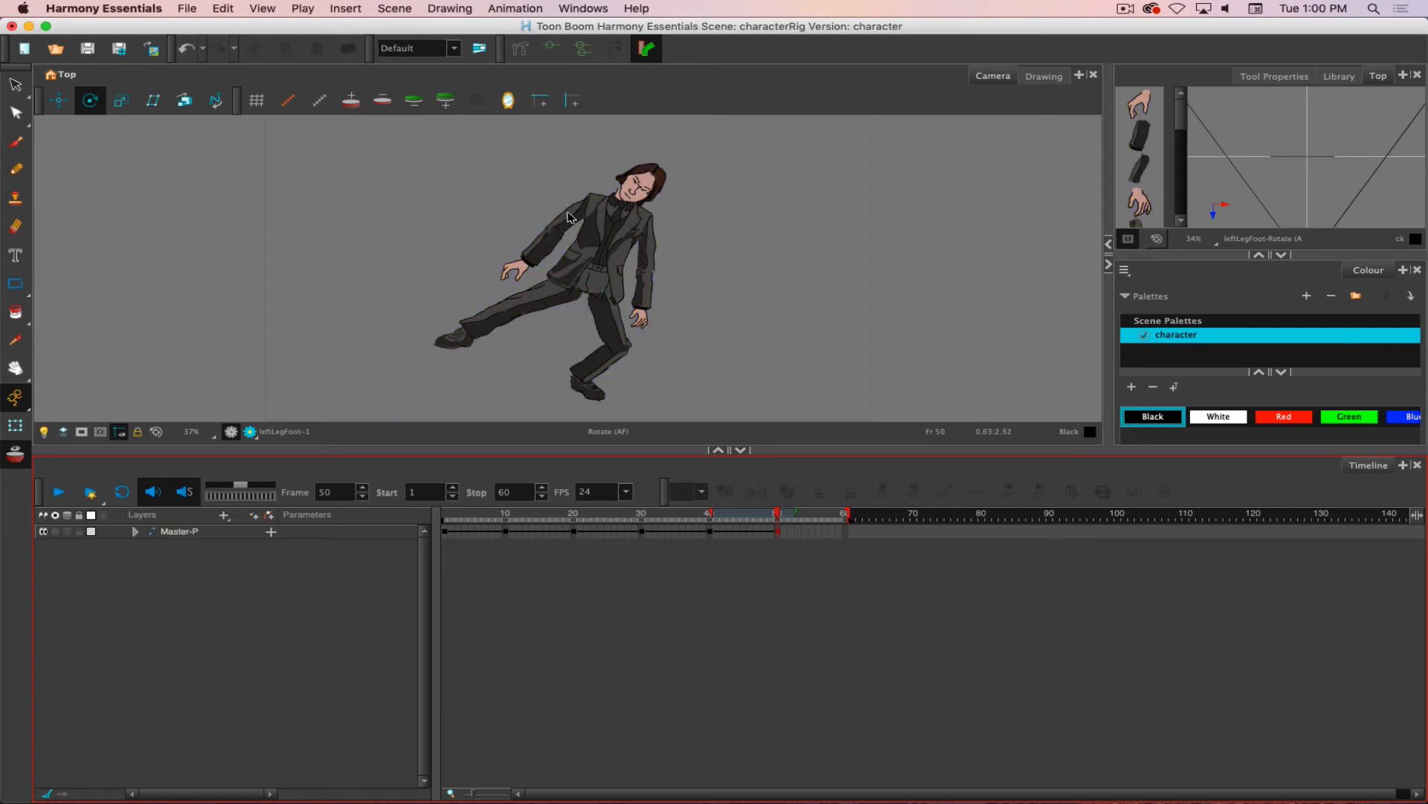
click(564, 221)
drag(485, 288, 483, 125)
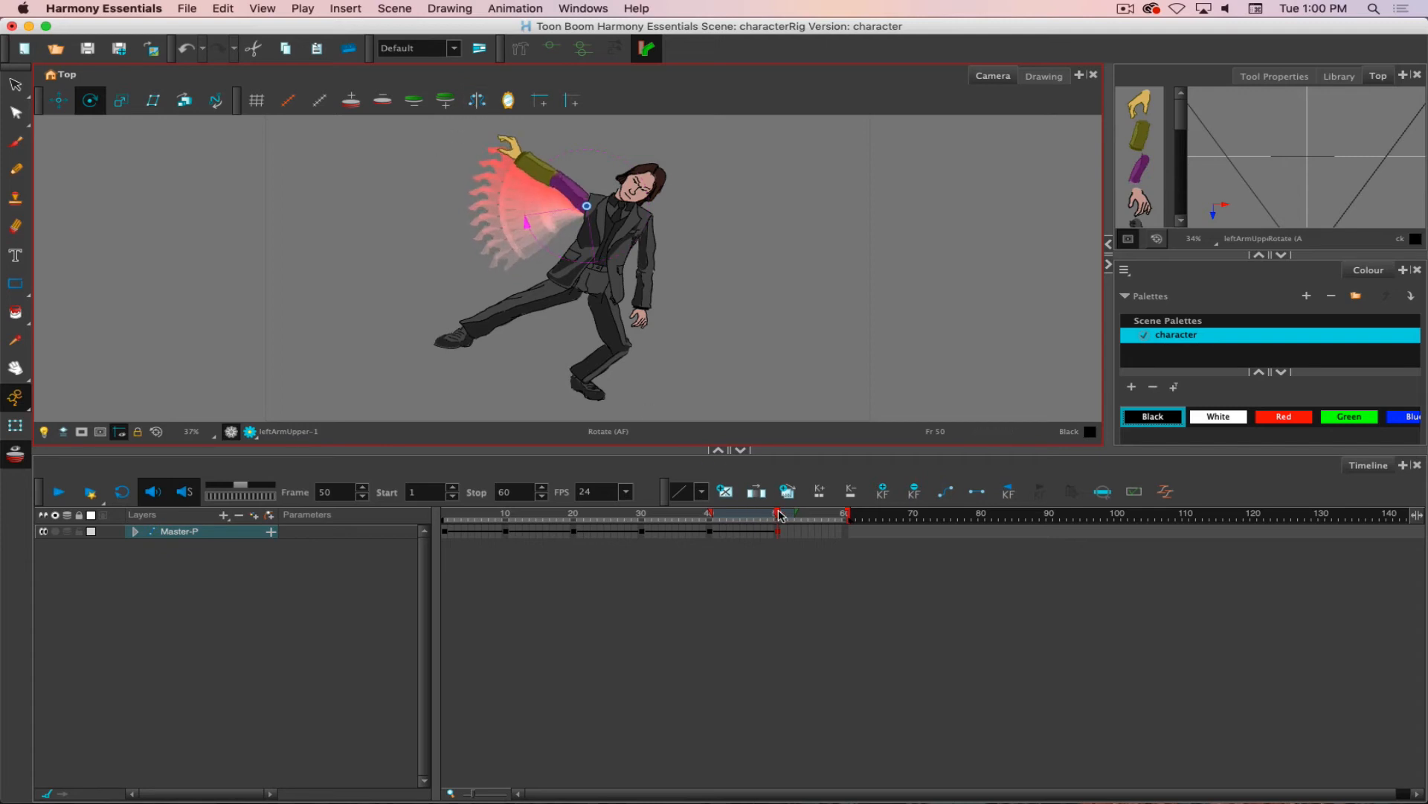
Expand Master-P and make leftArmUpper's keyframe at frame 40 a stop-motion keyframe to remove the interpolation to frame 50.
mouse_move(777, 513)
mouse_down()
mouse_move(706, 515)
mouse_move(778, 515)
mouse_up()
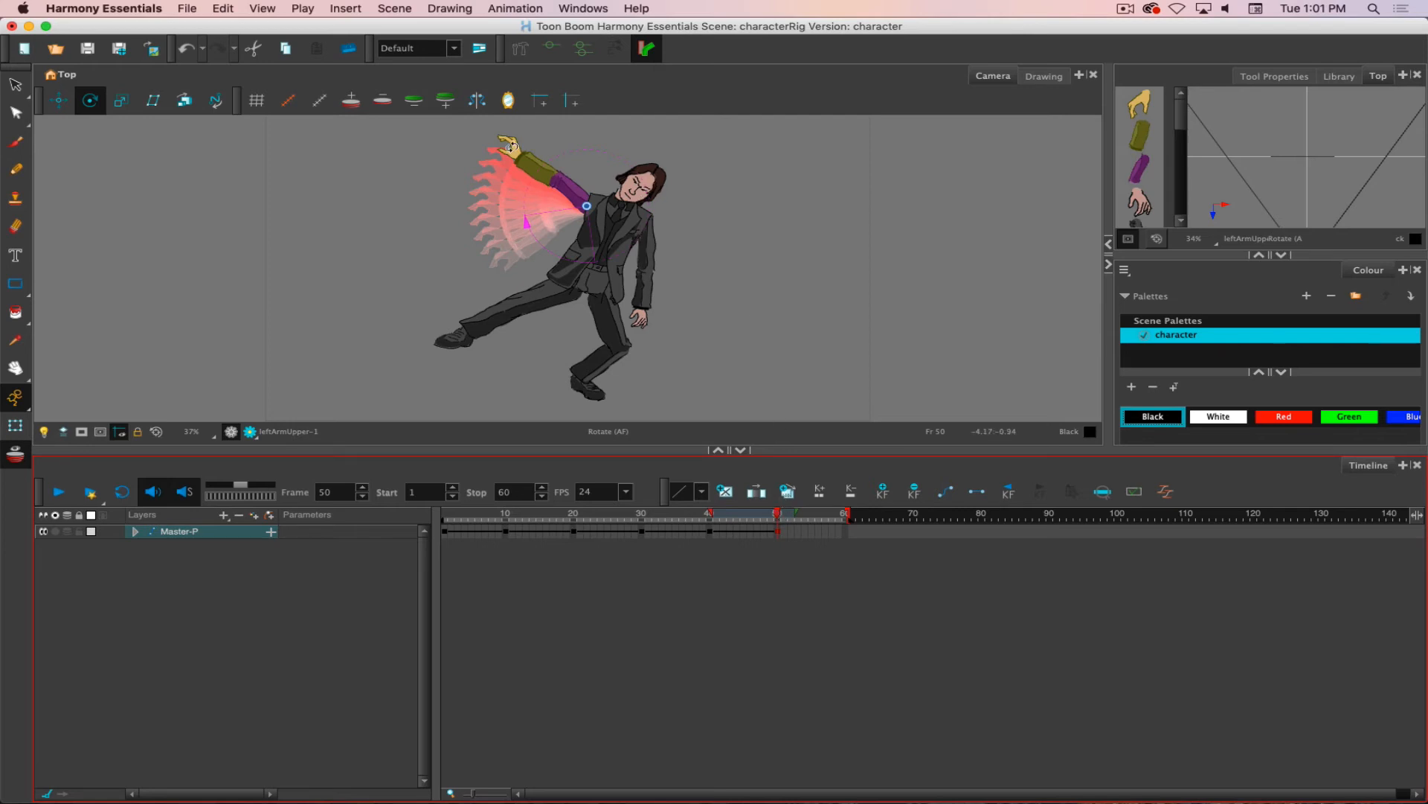
click(709, 531)
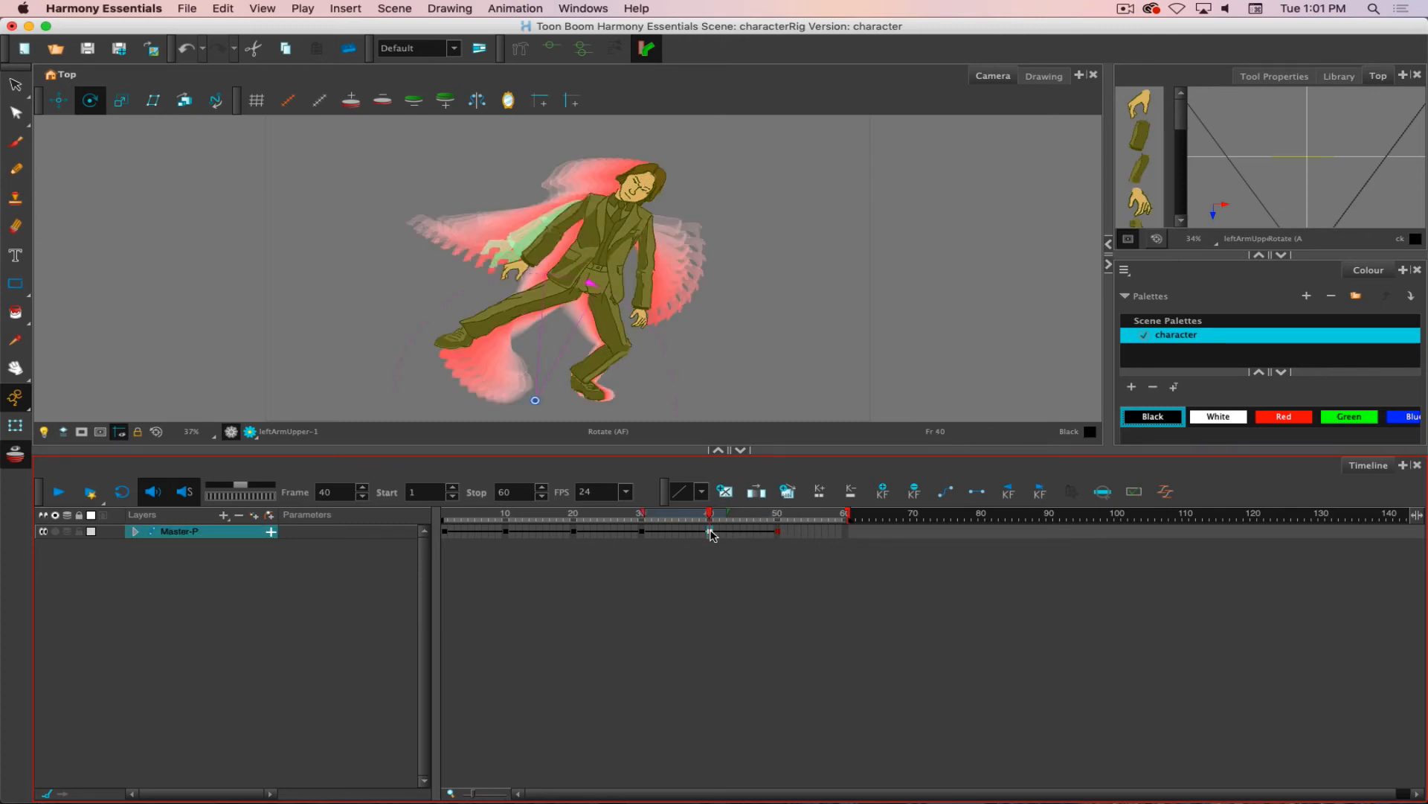
click(137, 532)
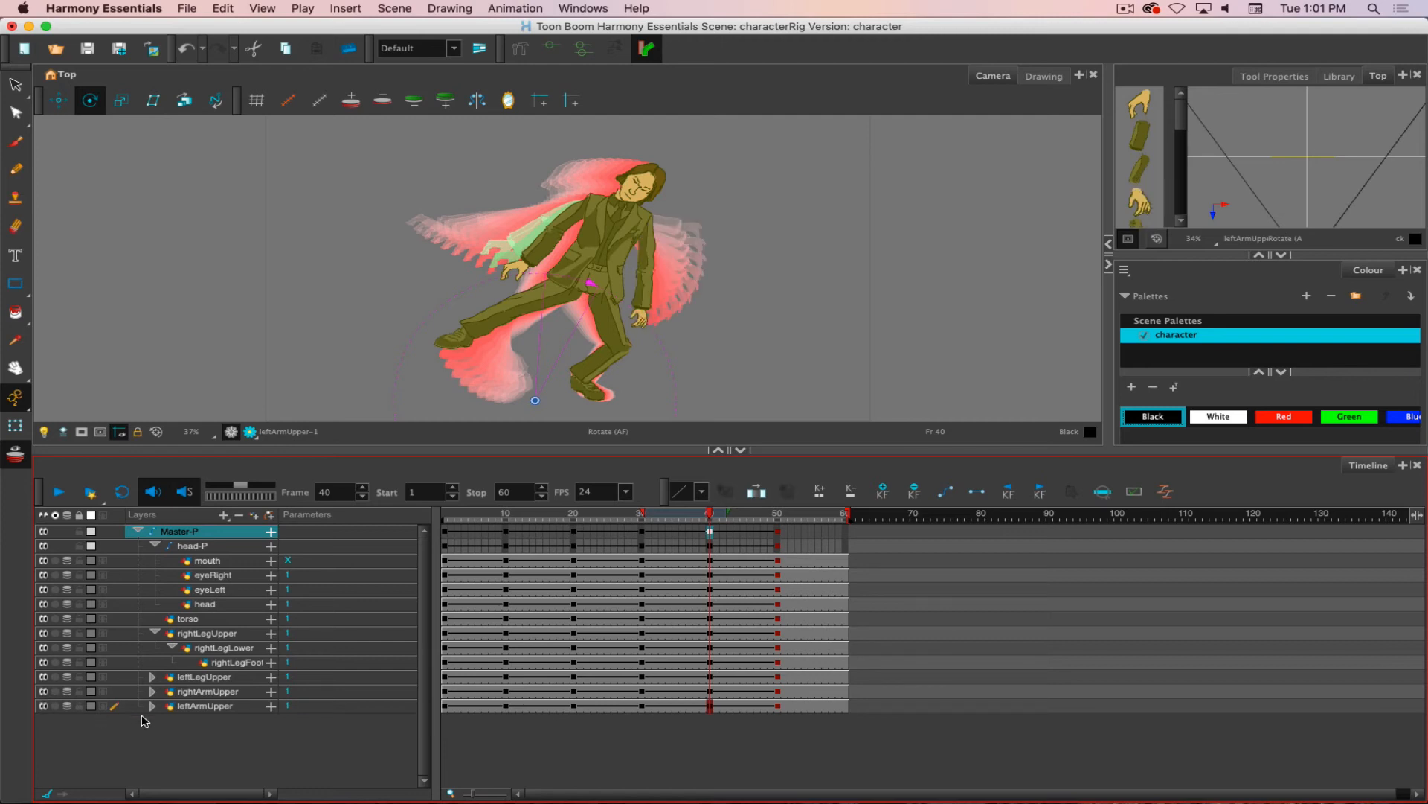
click(714, 706)
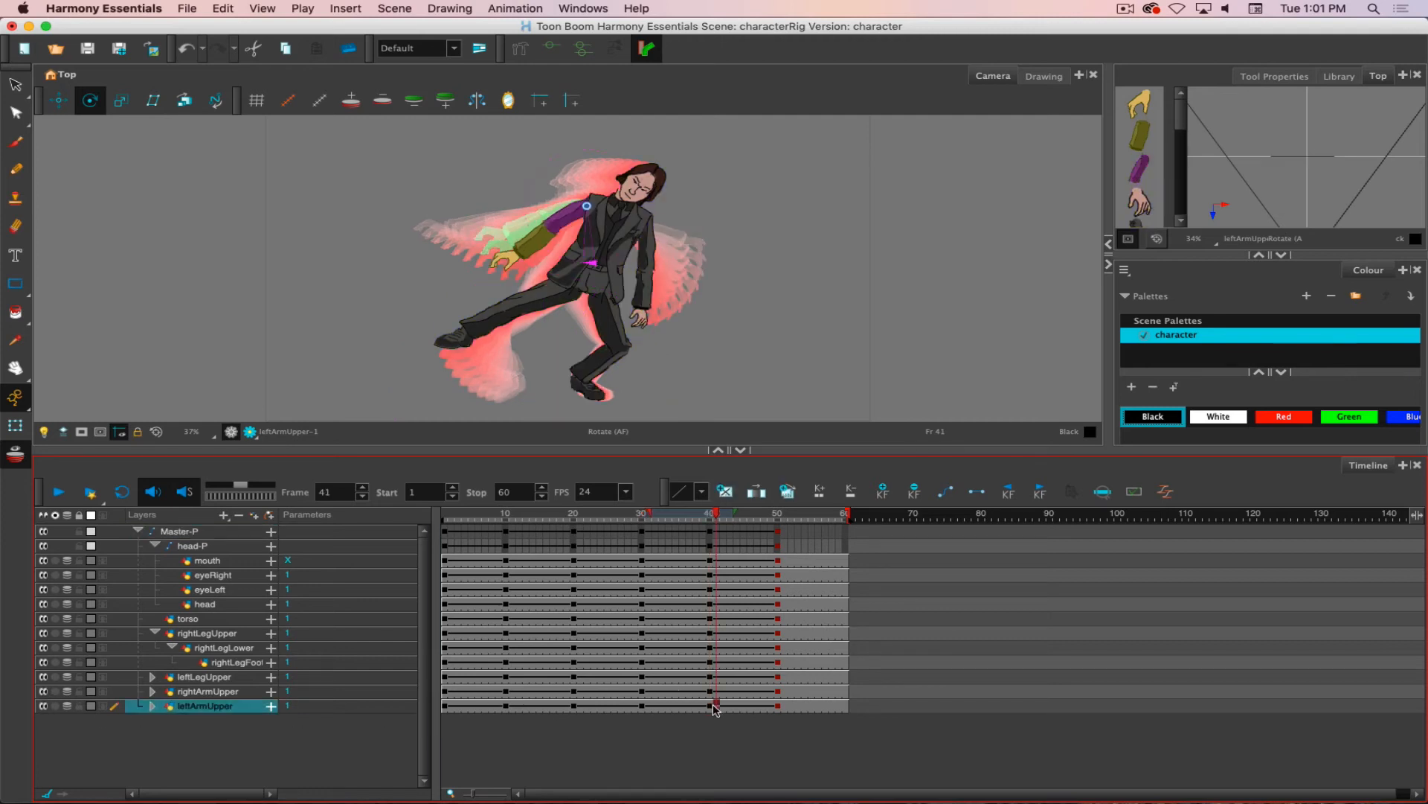
click(709, 706)
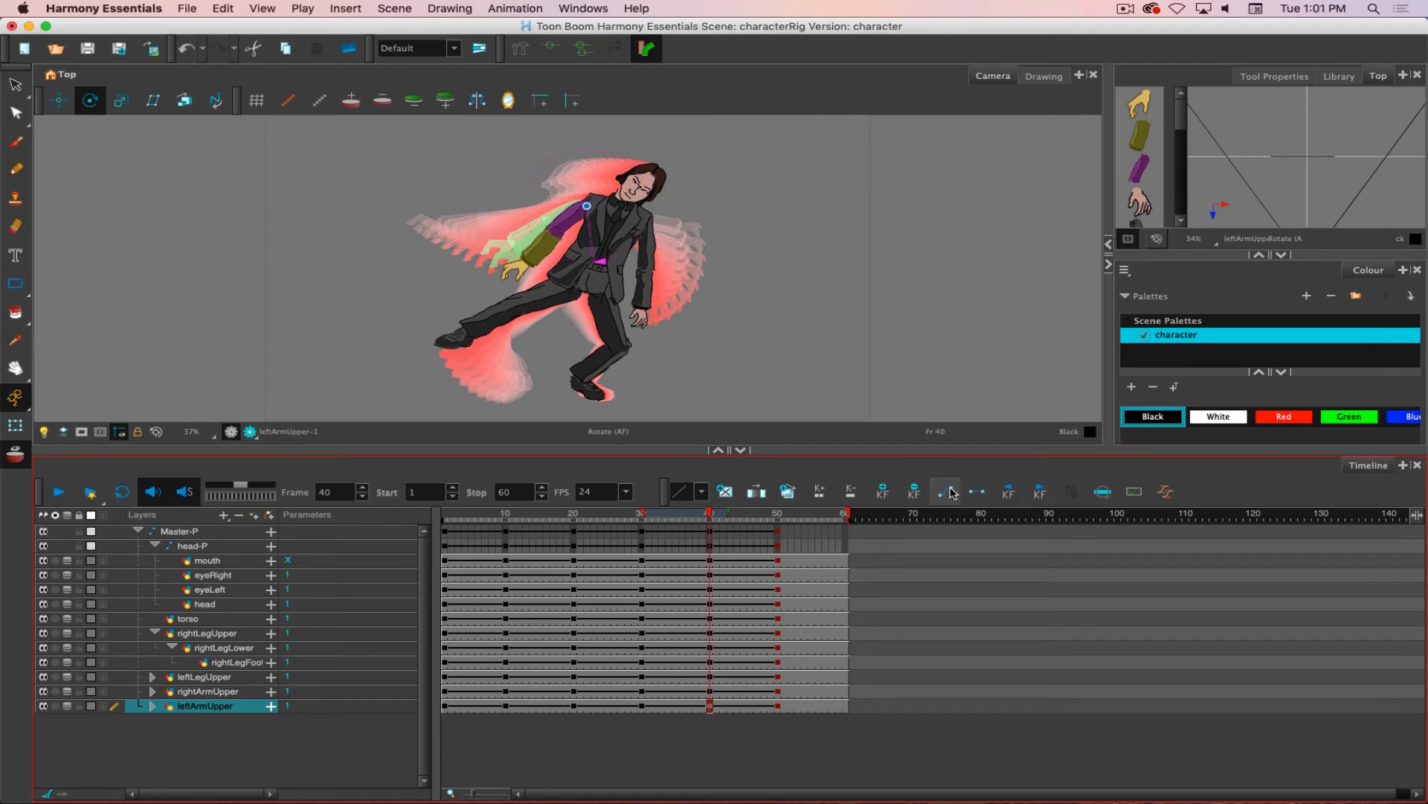
click(979, 493)
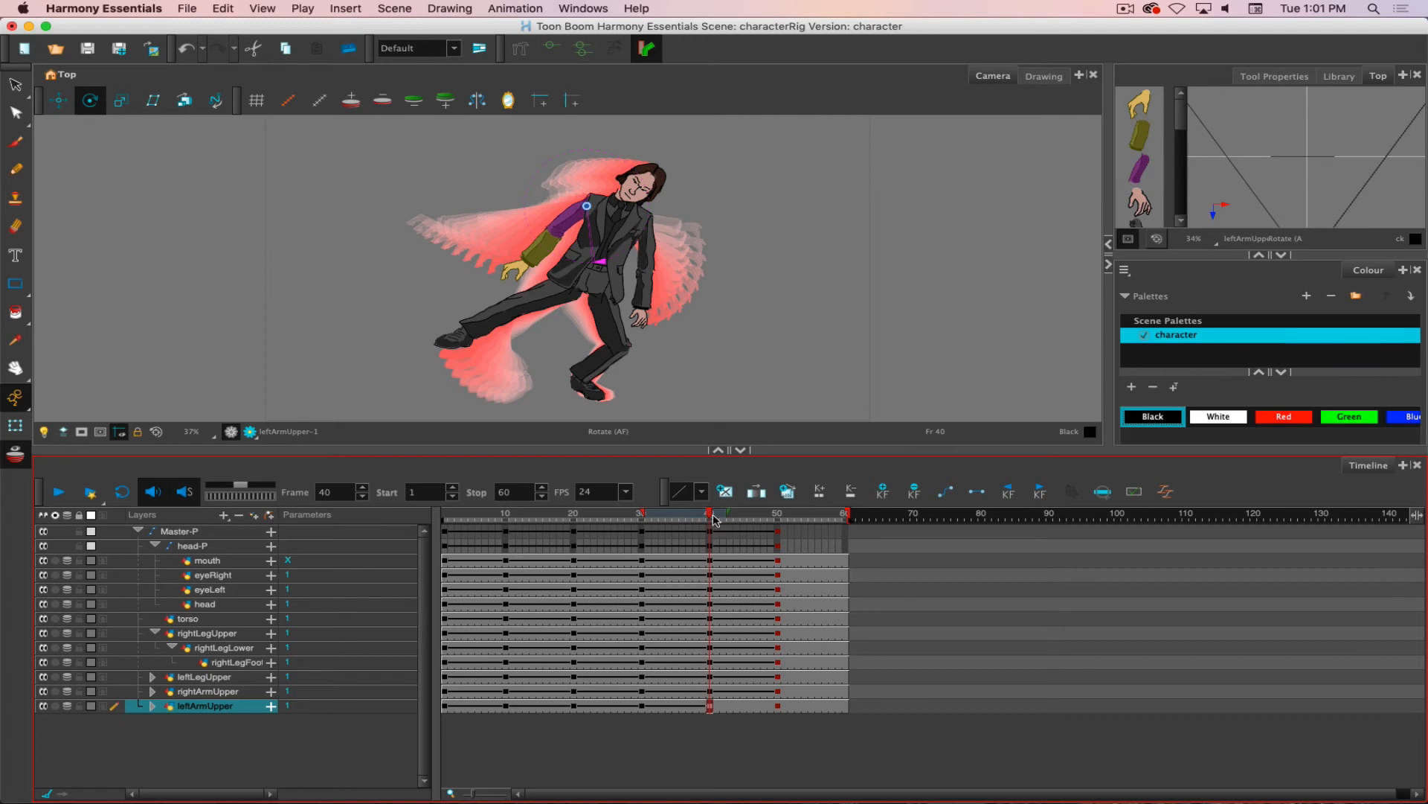
Turn off onion skinning and scrub the timeline to frame 50 to review the left arm's change of pose.
drag(719, 512, 776, 514)
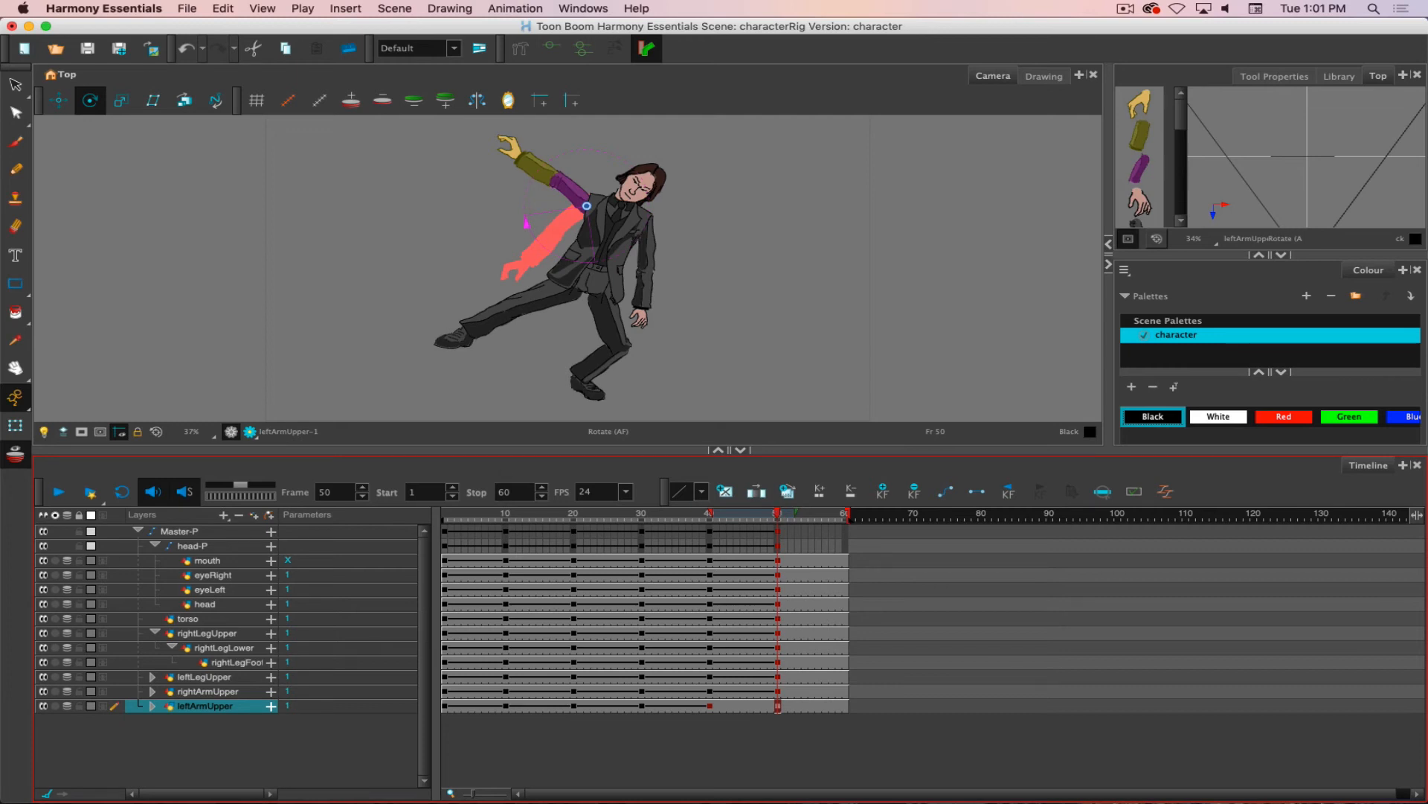
click(14, 454)
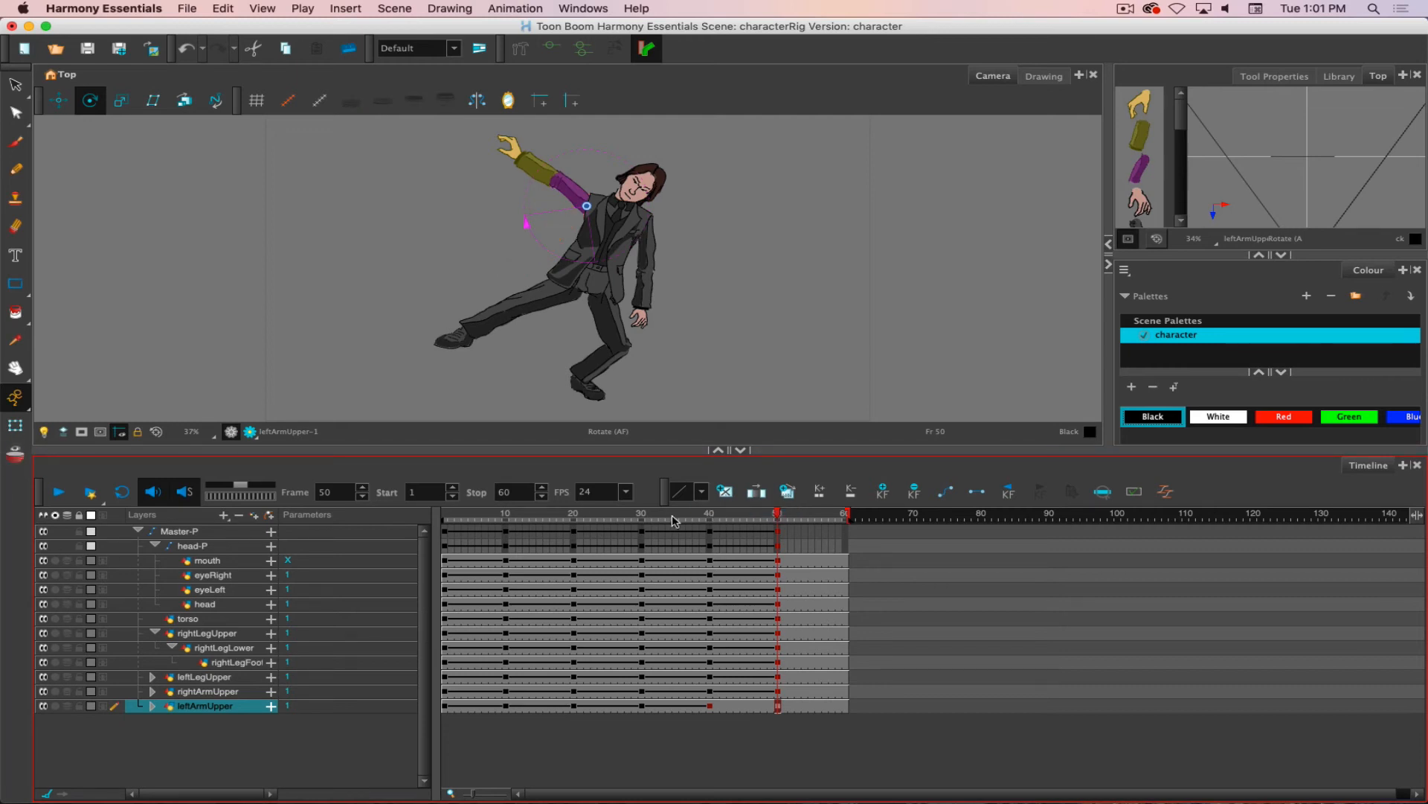
drag(674, 520, 779, 517)
Swap the leftArmHand drawing to substitution 2 at frame 53 using the Library's Drawing Substitution.
mouse_move(781, 517)
mouse_down()
mouse_move(811, 521)
mouse_move(799, 521)
mouse_up()
click(509, 144)
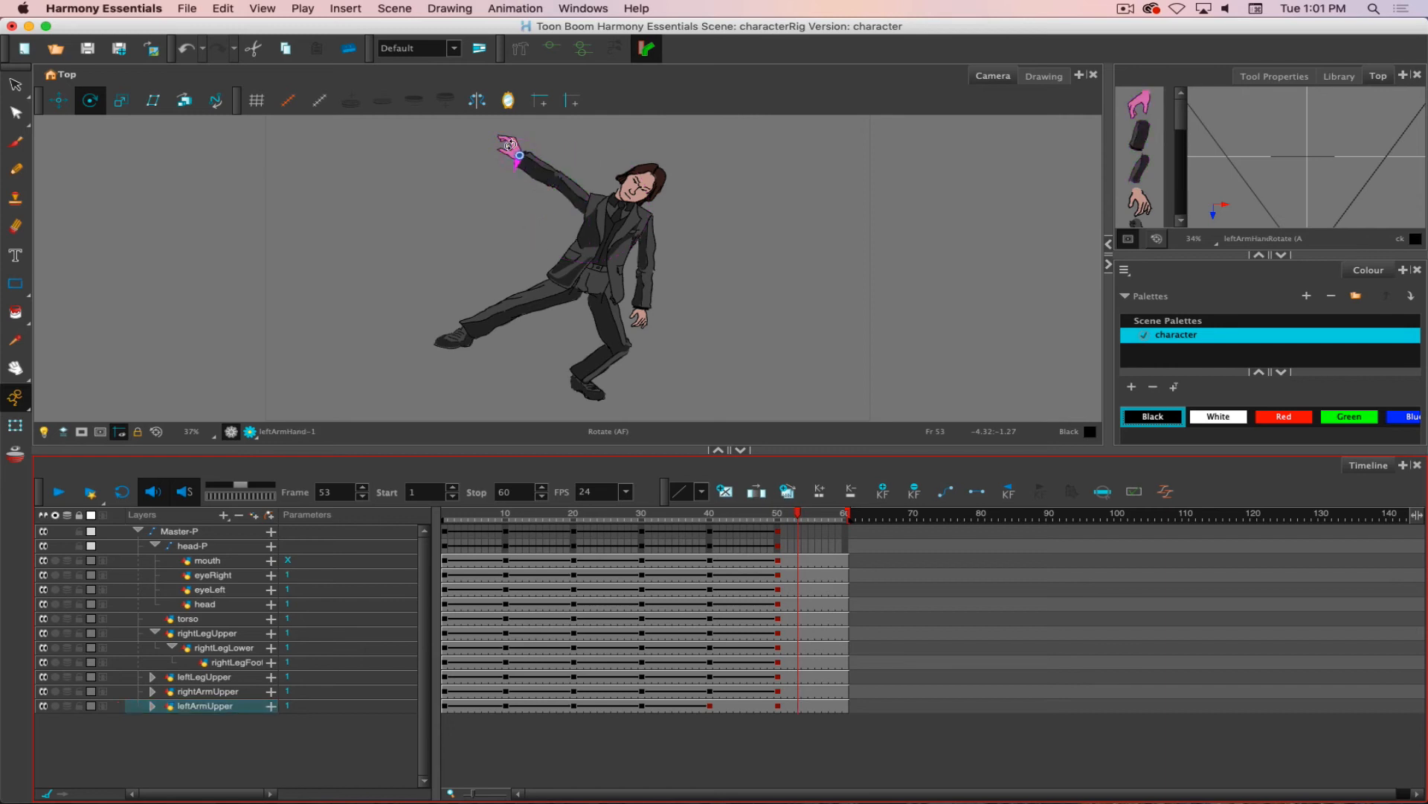
click(1339, 76)
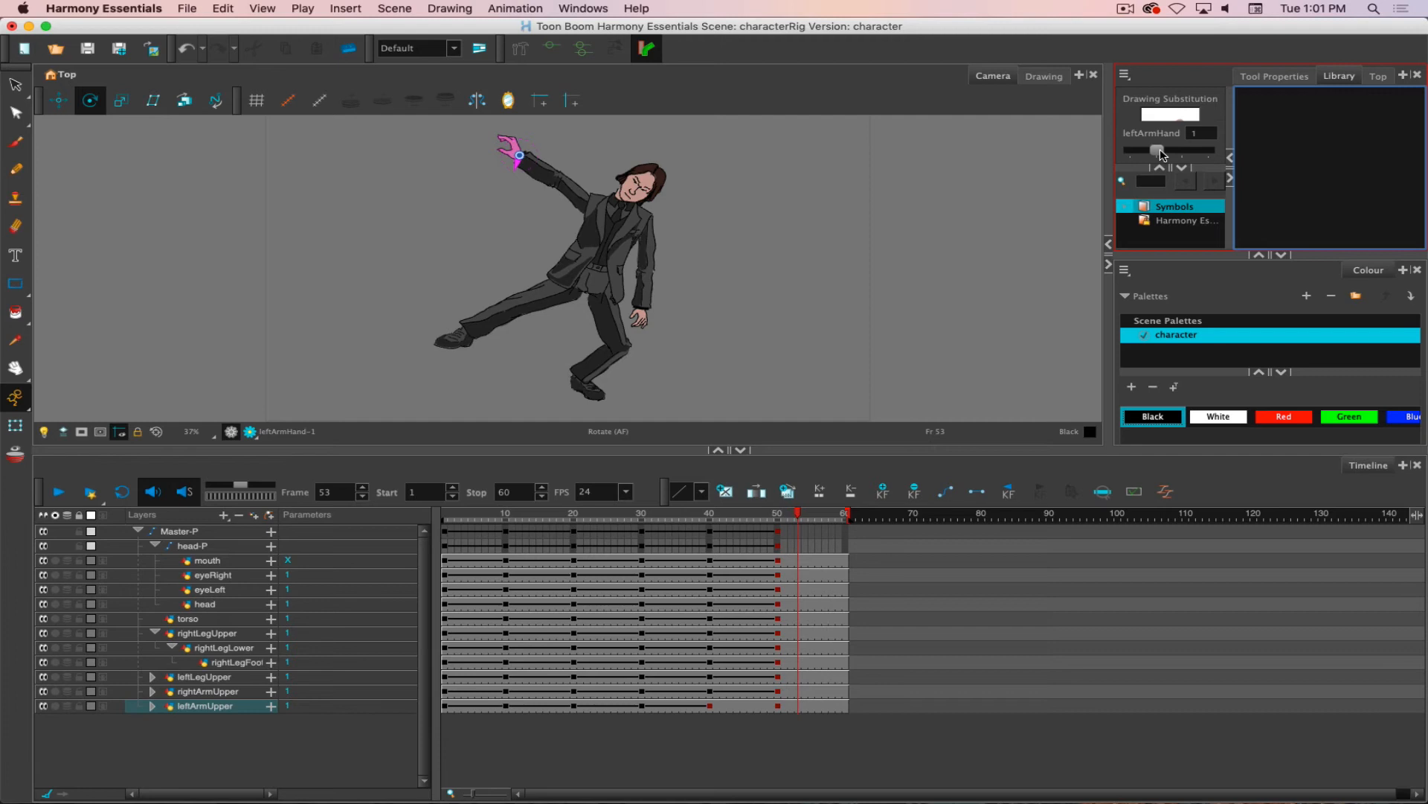
drag(1163, 154, 1188, 152)
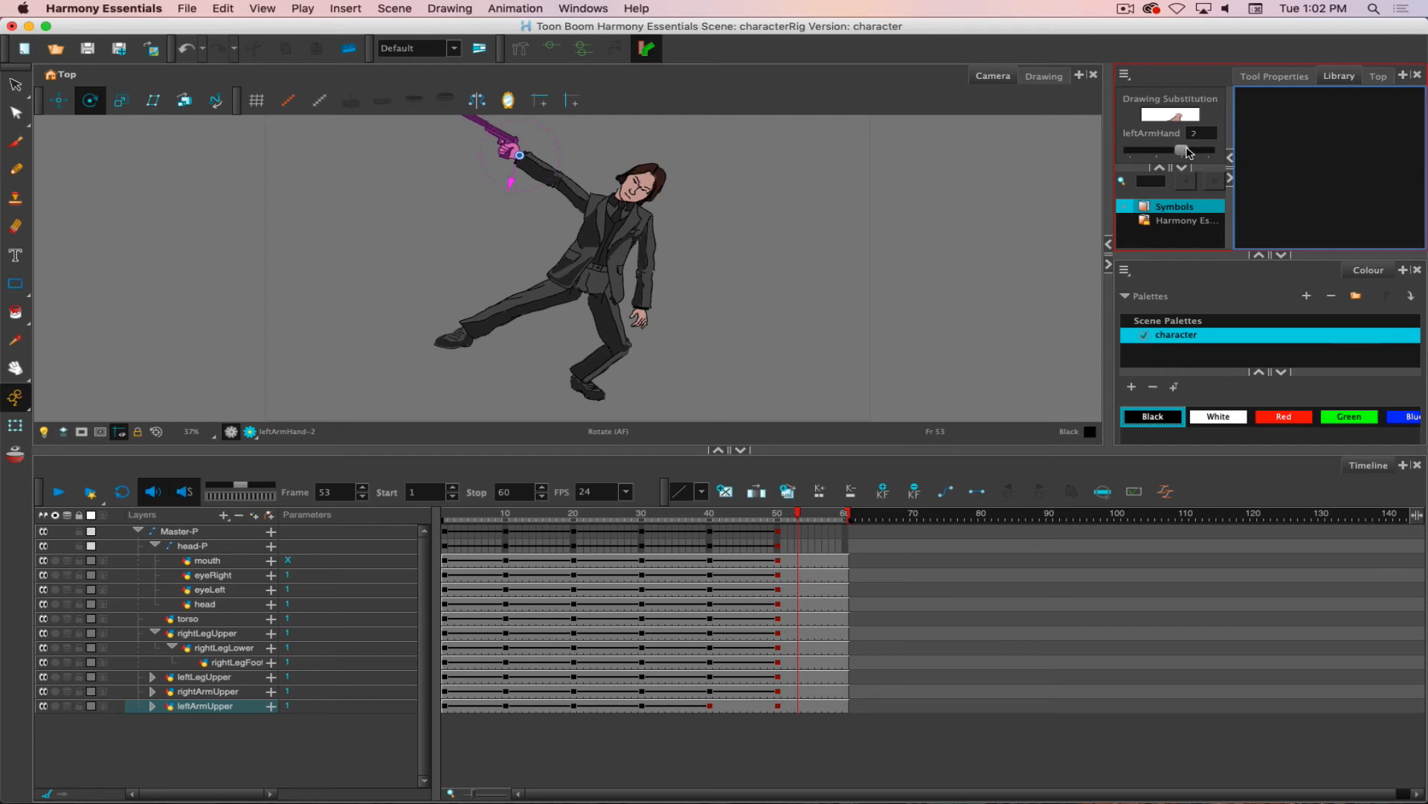
mouse_move(1188, 152)
mouse_down()
mouse_move(1207, 152)
mouse_move(1186, 153)
mouse_up()
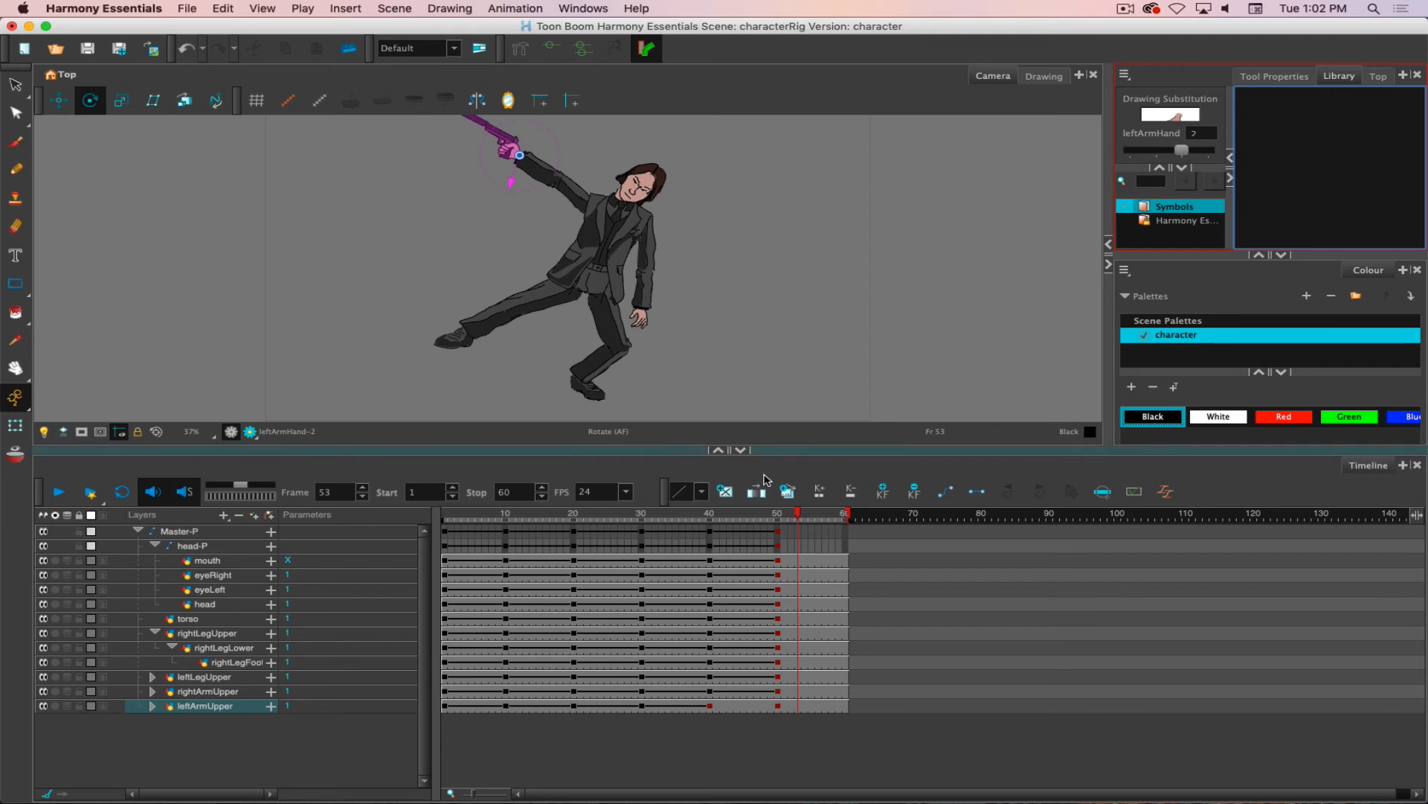
Swap the mouth drawing to substitution D at frame 34 and clear the layer selection.
click(741, 513)
drag(741, 519, 671, 519)
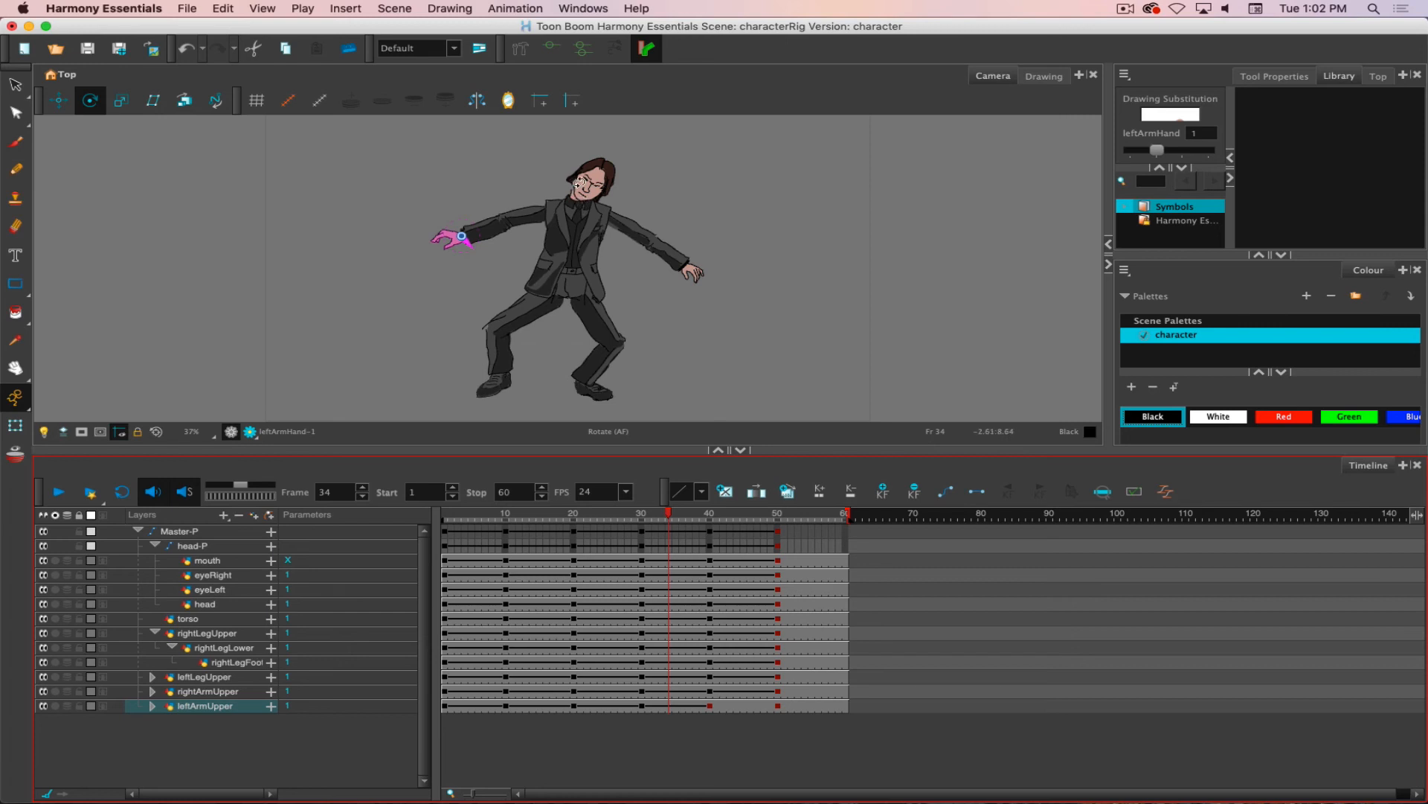
click(212, 562)
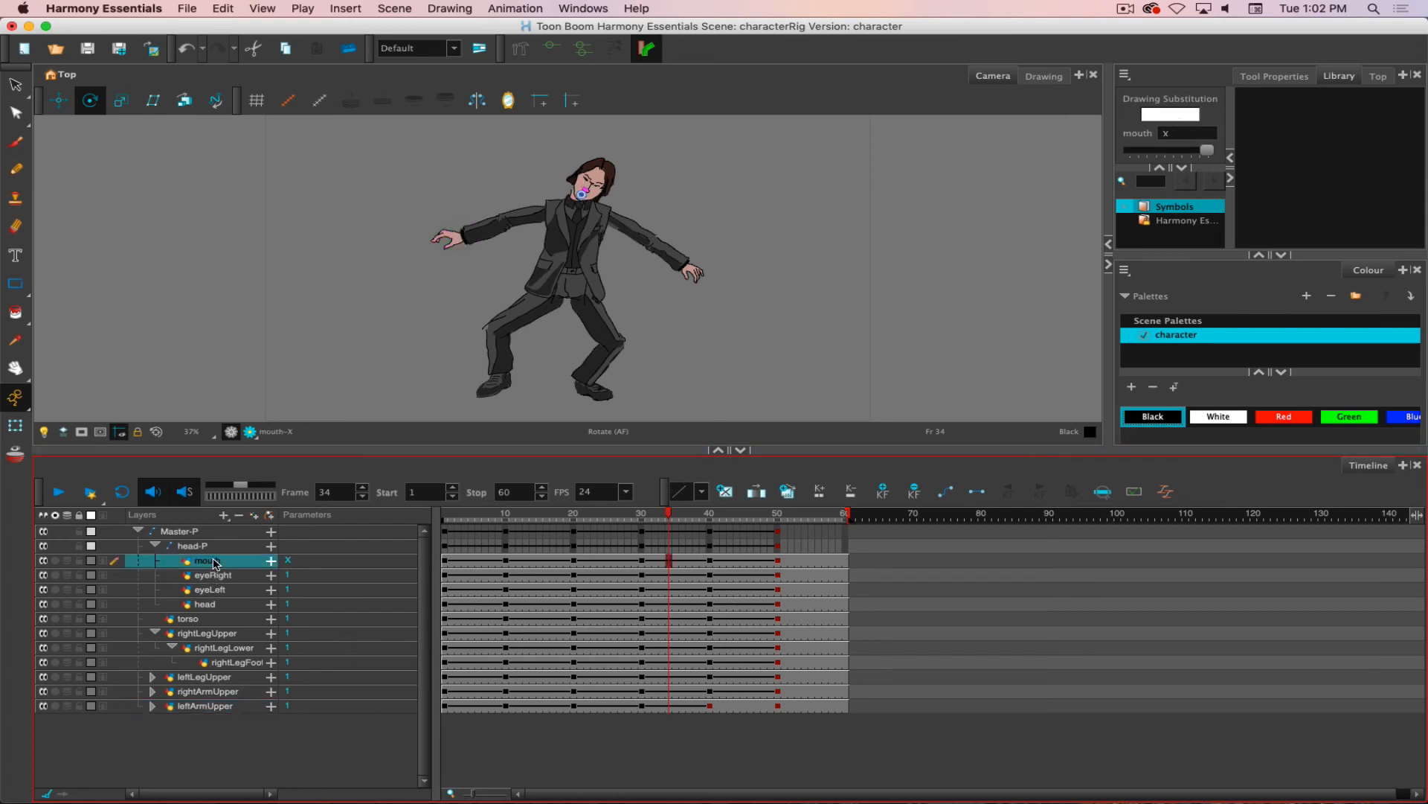
click(1167, 152)
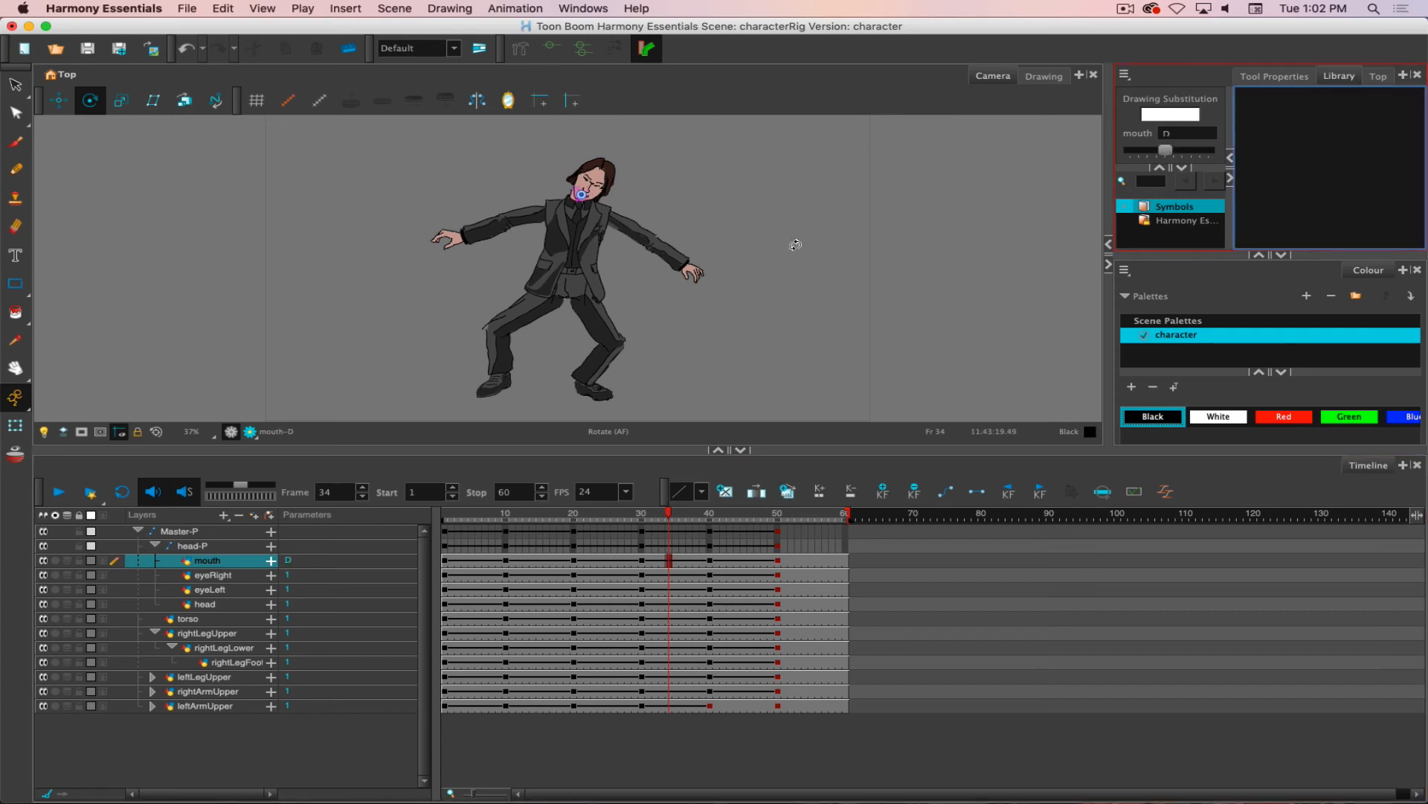
click(736, 261)
click(737, 261)
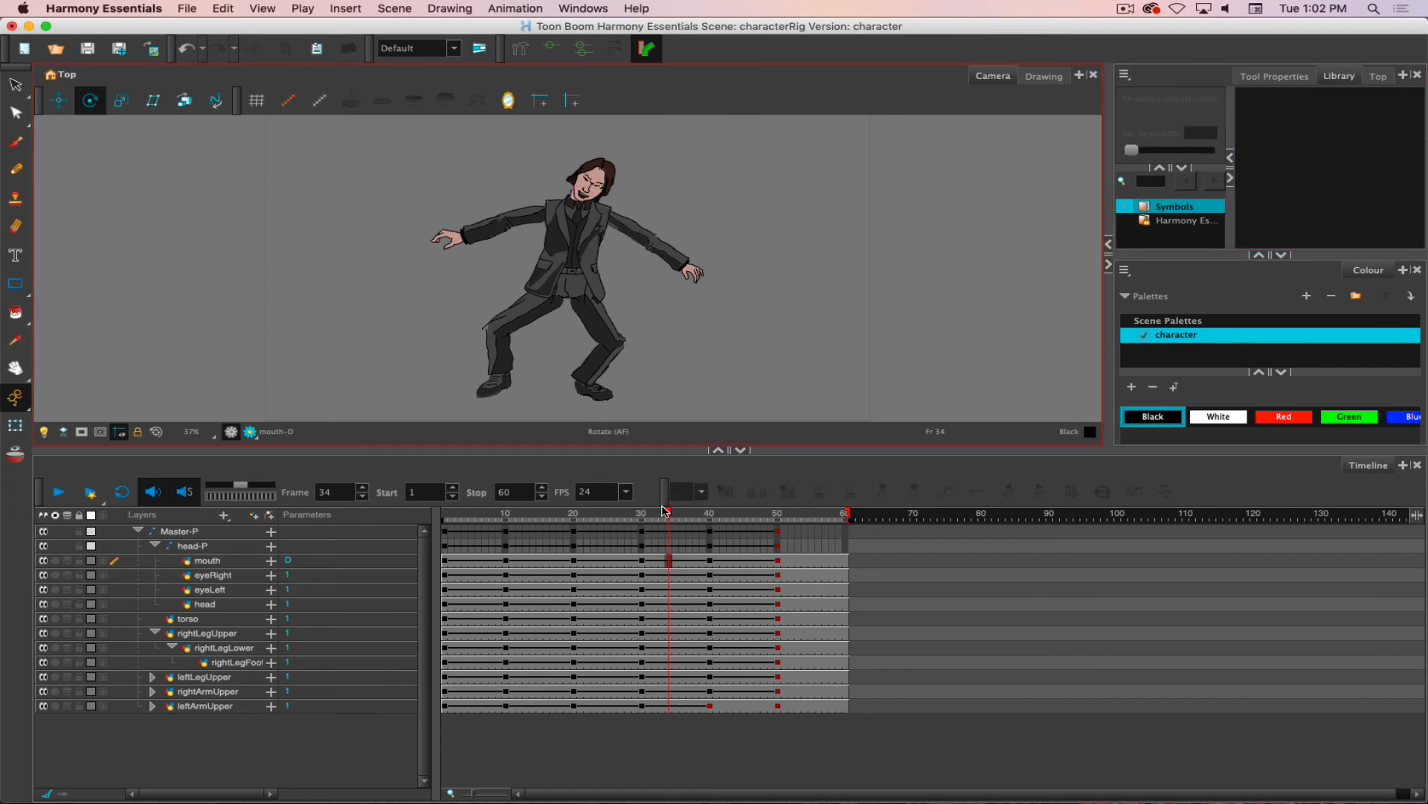
Swap the mouth drawing to substitution F at frame 37, check it at frame 43 and clear the selection.
mouse_move(665, 510)
mouse_down()
mouse_move(640, 504)
mouse_move(689, 509)
mouse_up()
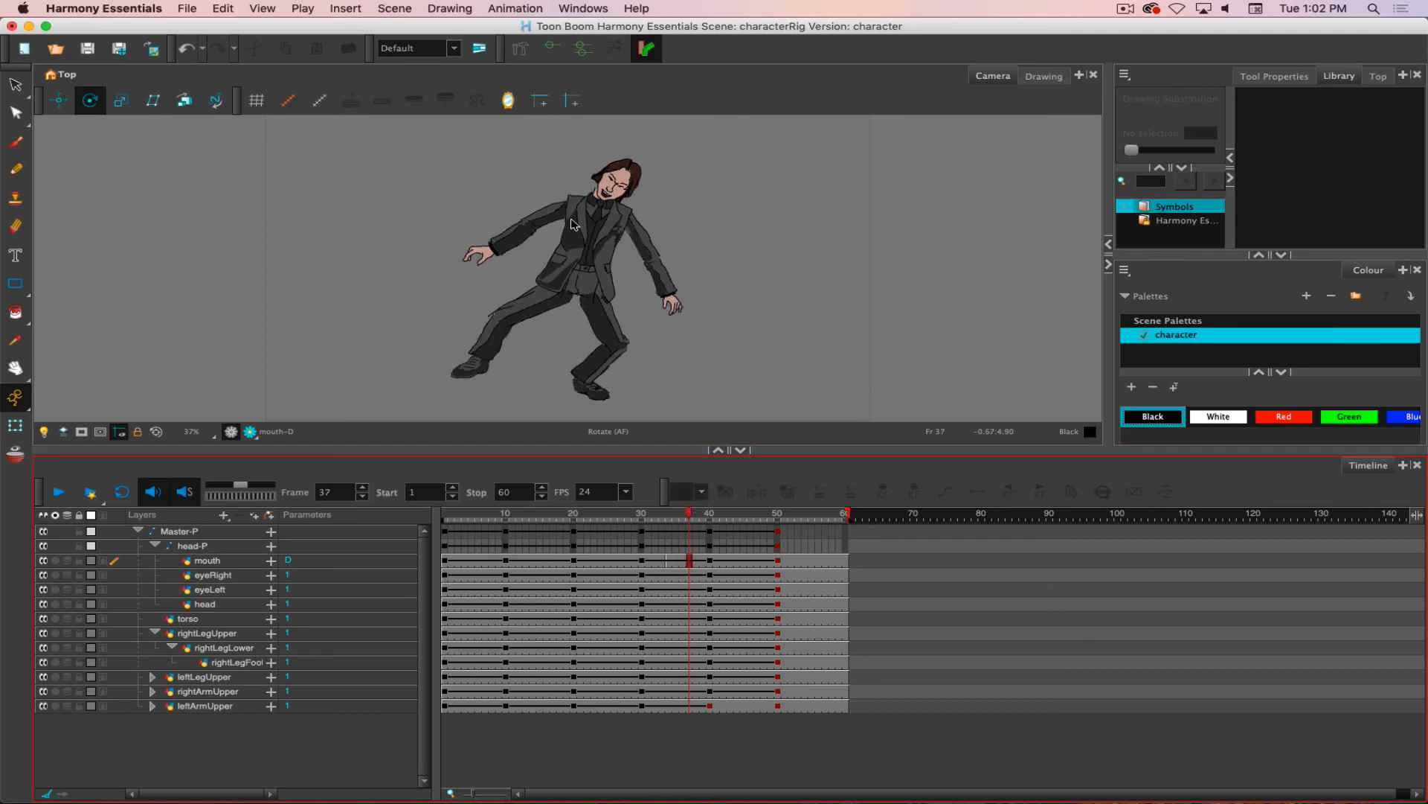
click(607, 195)
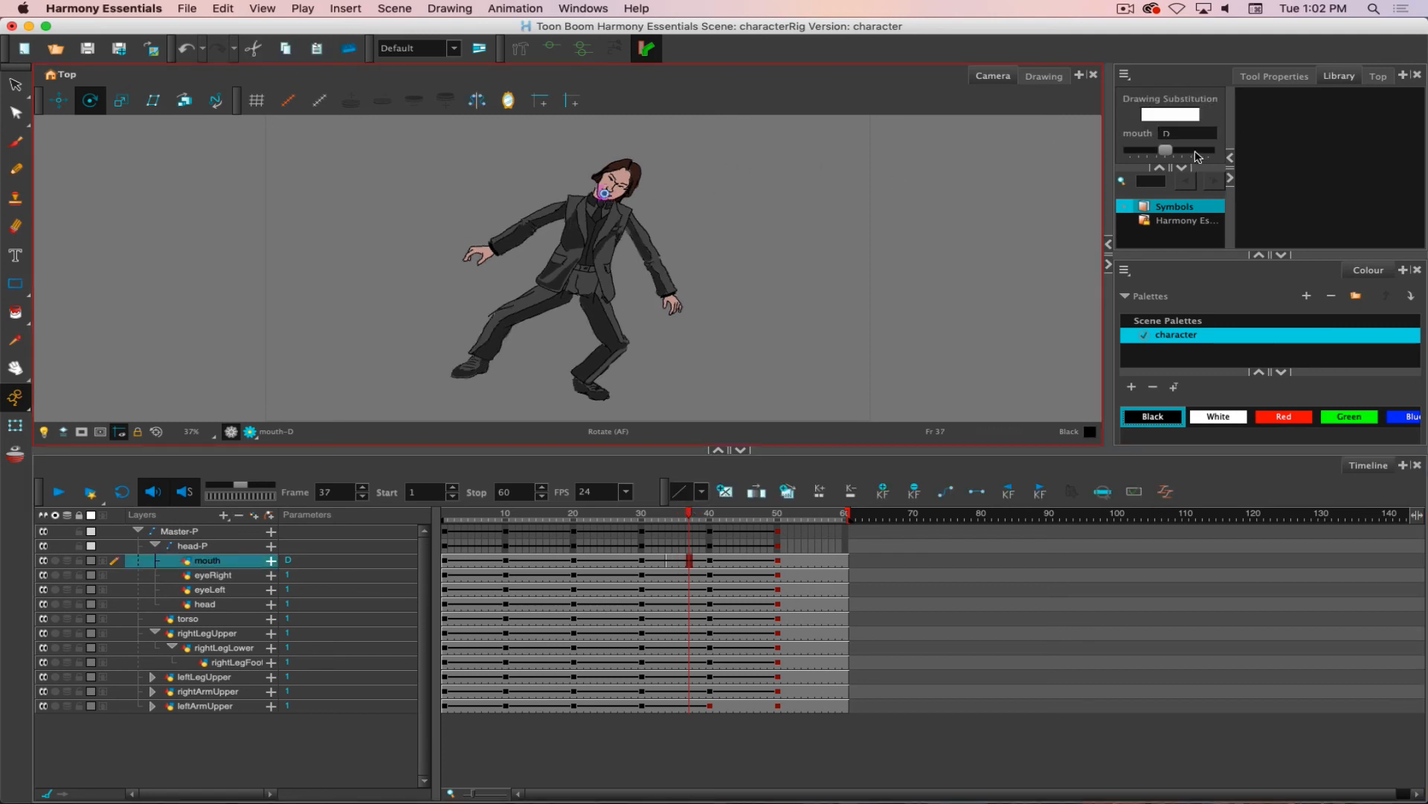
drag(1166, 150, 1183, 150)
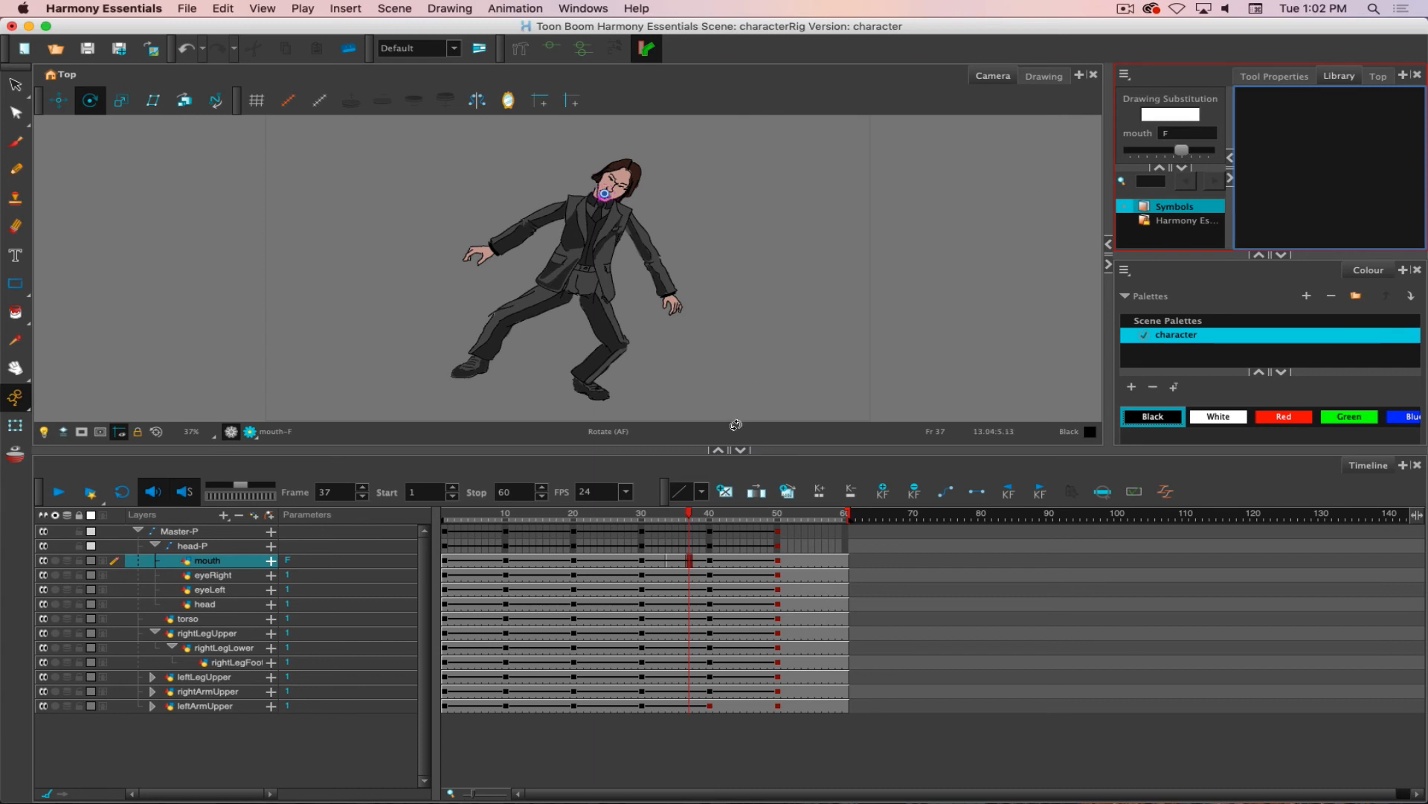
click(730, 545)
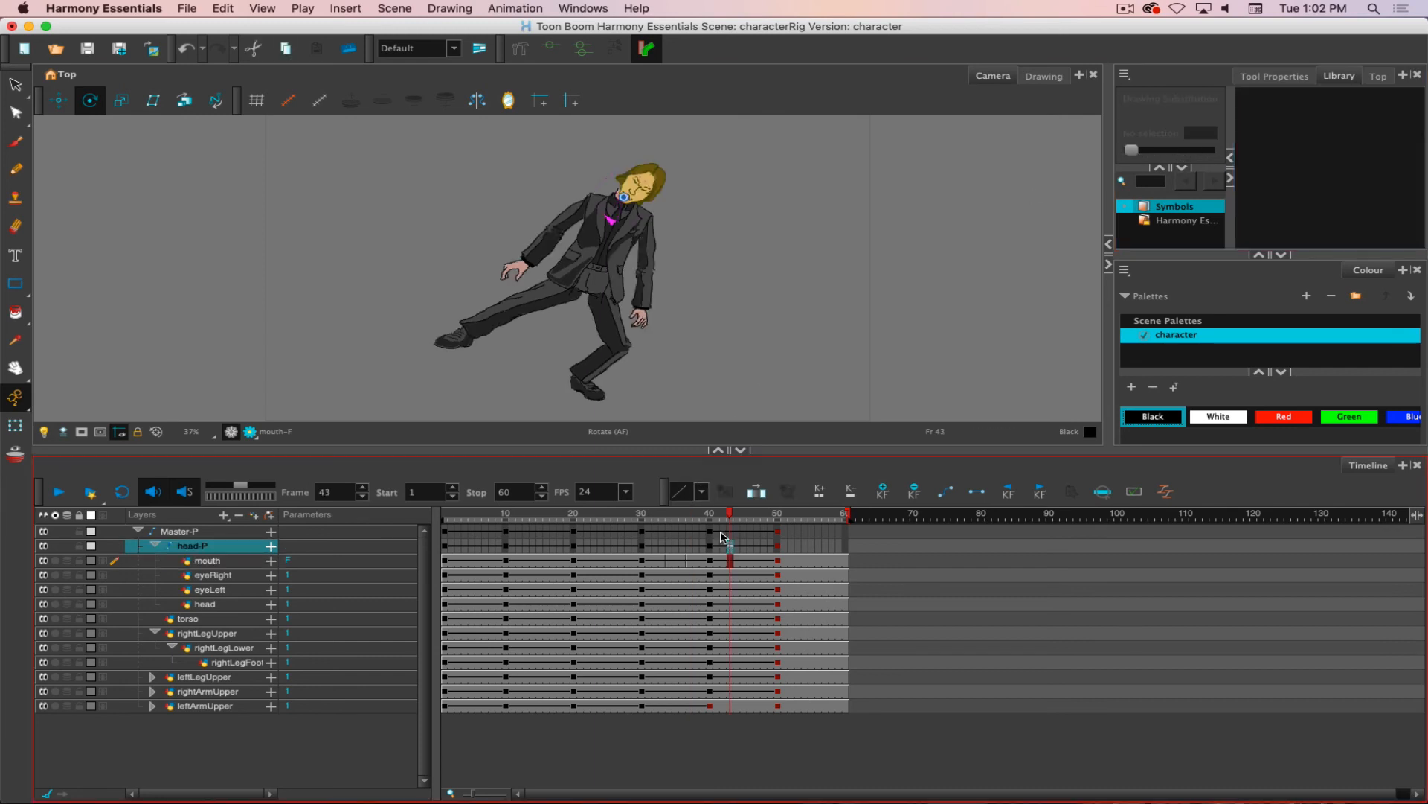
key(Escape)
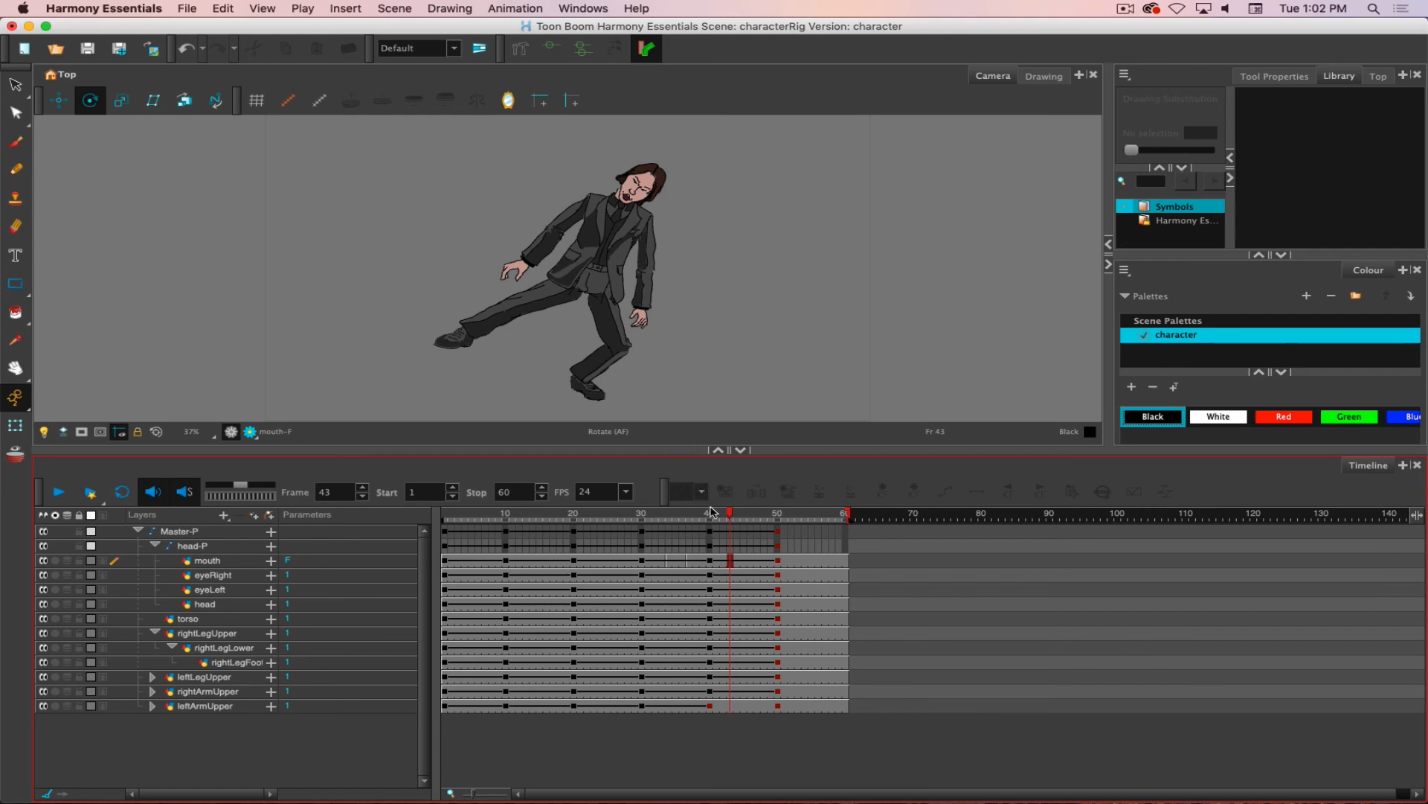
Collapse the Master-P hierarchy and scrub through the animation to frame 53 to review the poses and drawing swaps.
drag(730, 515, 724, 515)
click(146, 533)
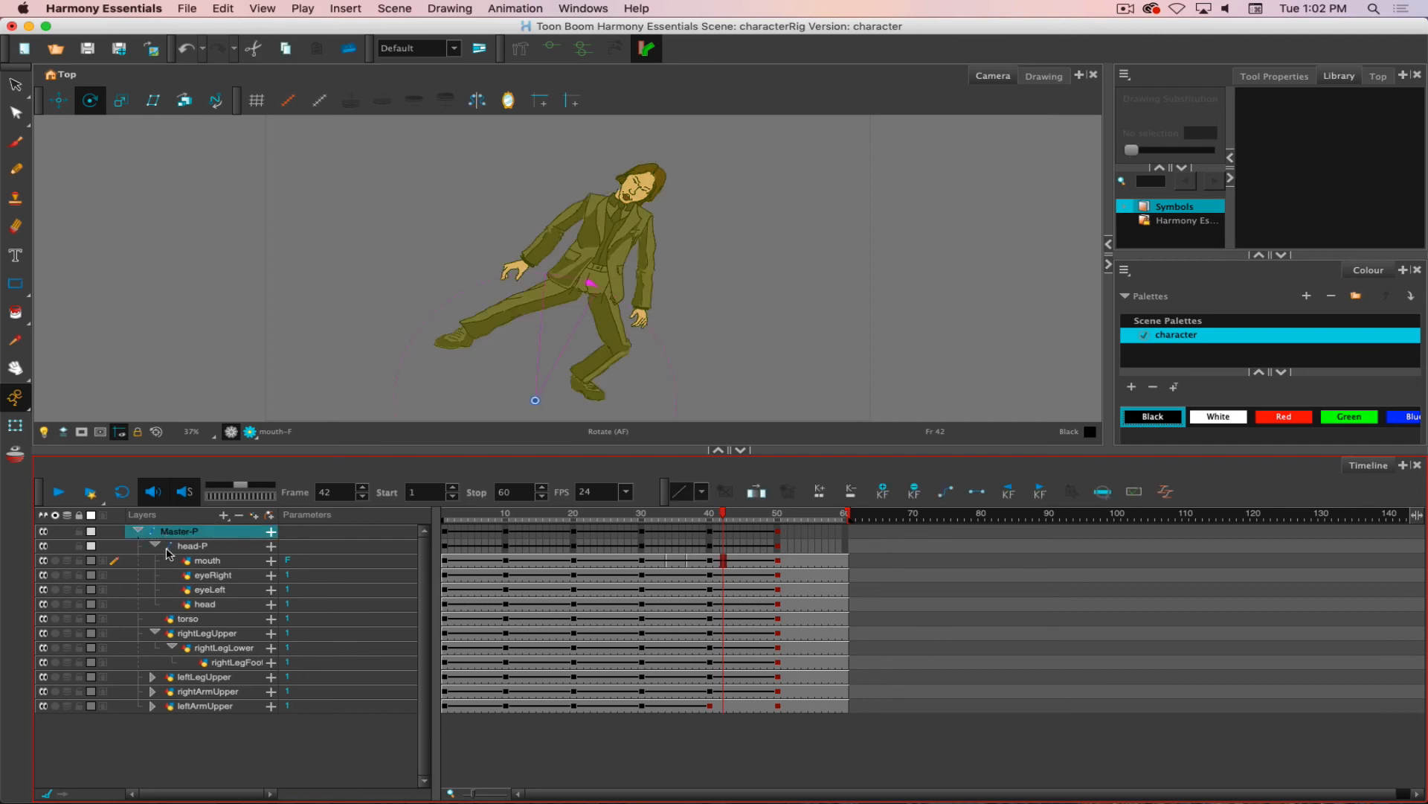
click(136, 531)
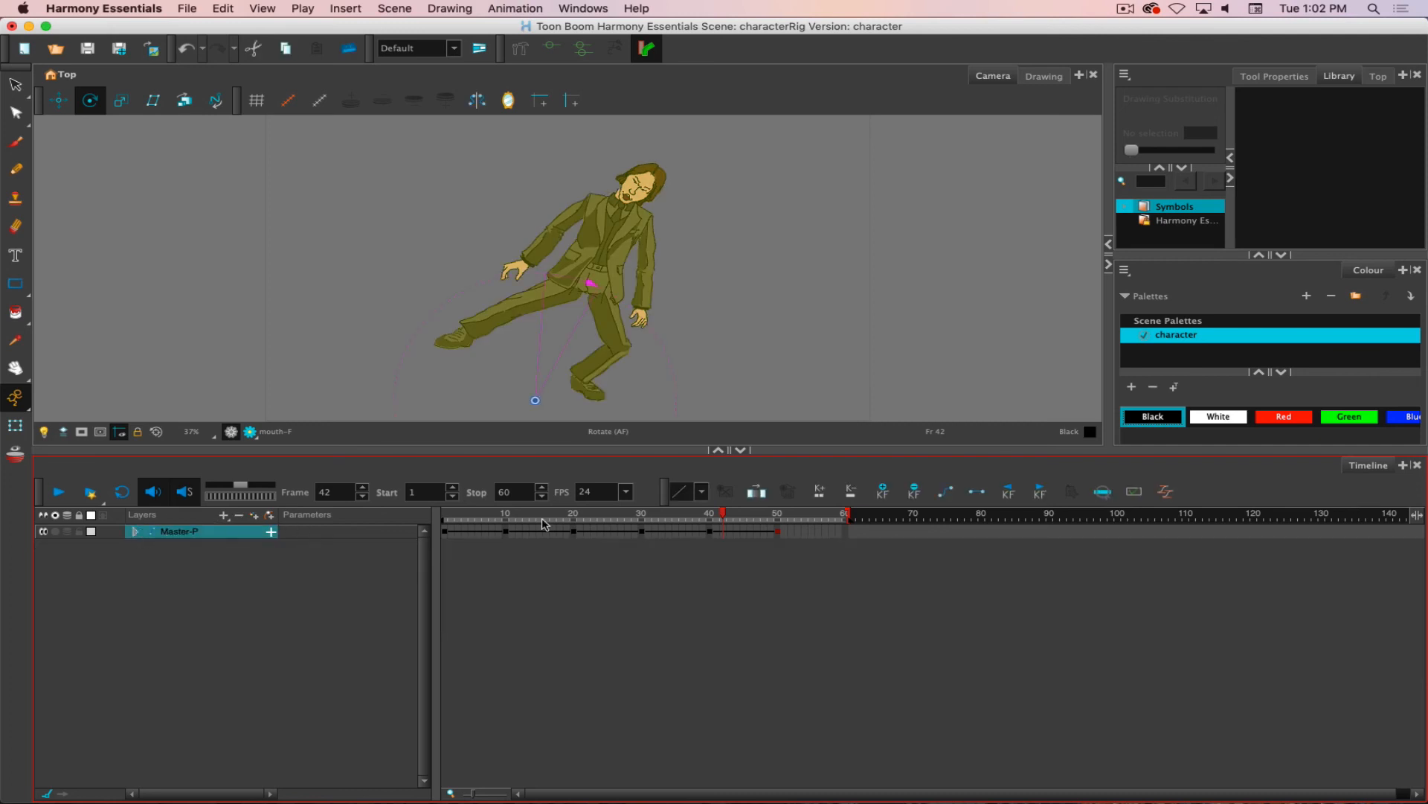
drag(491, 519, 799, 498)
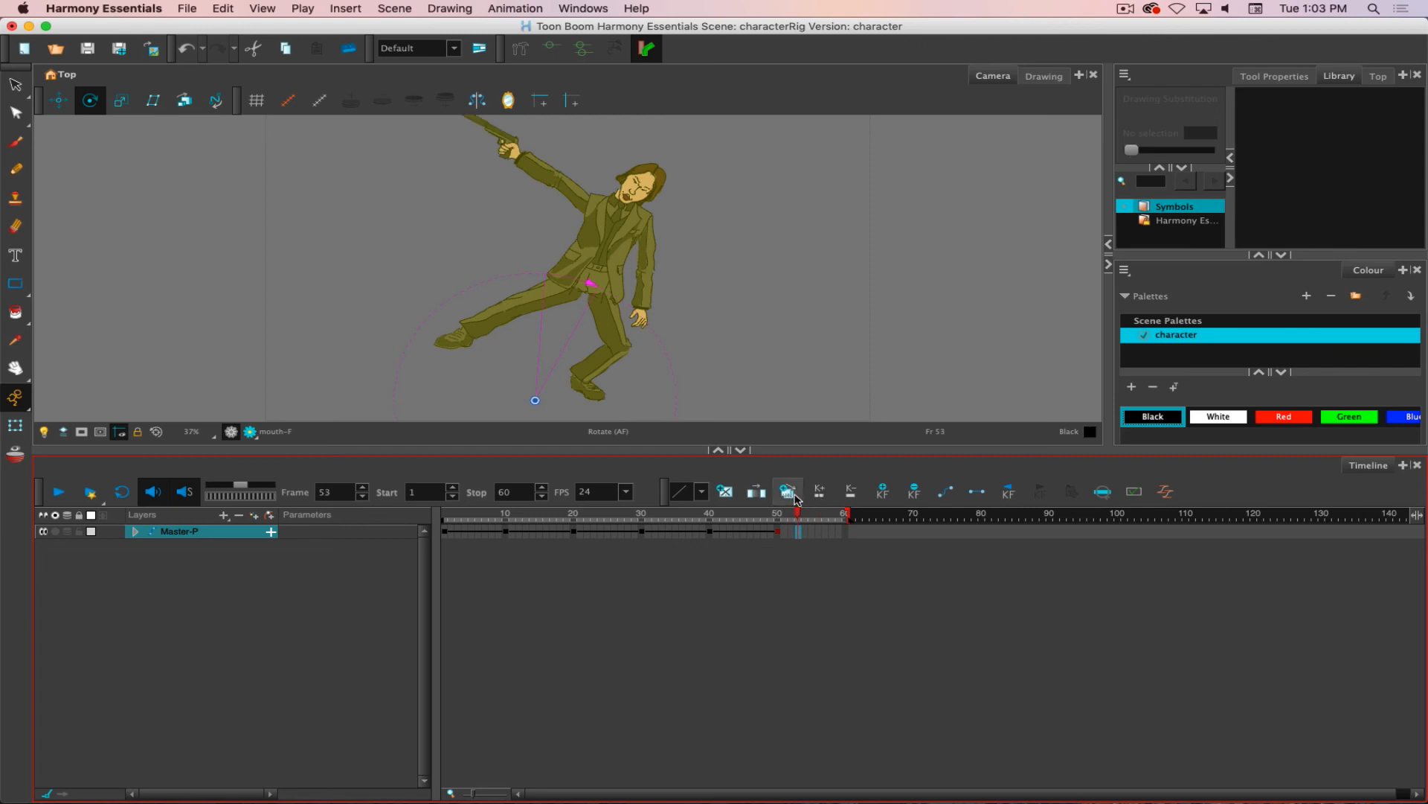